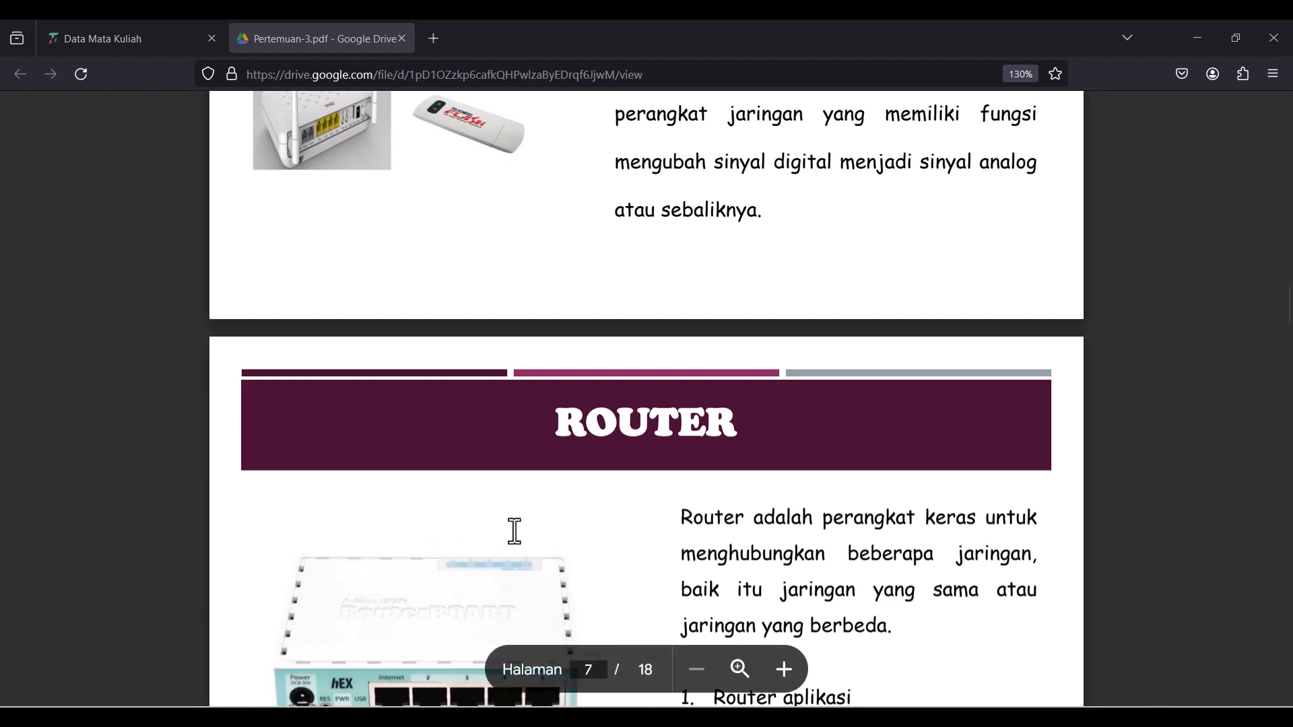
# - Zoom the Pertemuan-3.pdf slides in Google Drive to 170%
pyautogui.scroll(1, 551, 491)
pyautogui.scroll(-3, 549, 484)
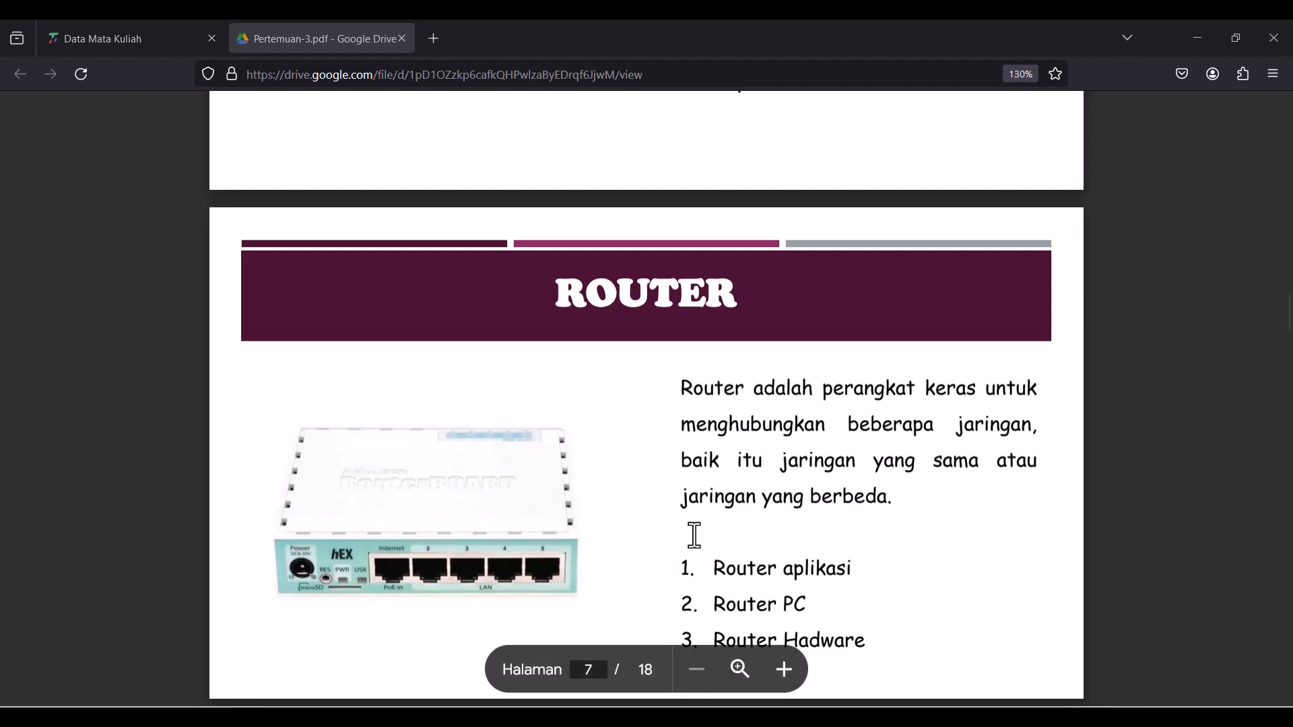
pyautogui.scroll(1, 694, 535)
pyautogui.scroll(3, 694, 536)
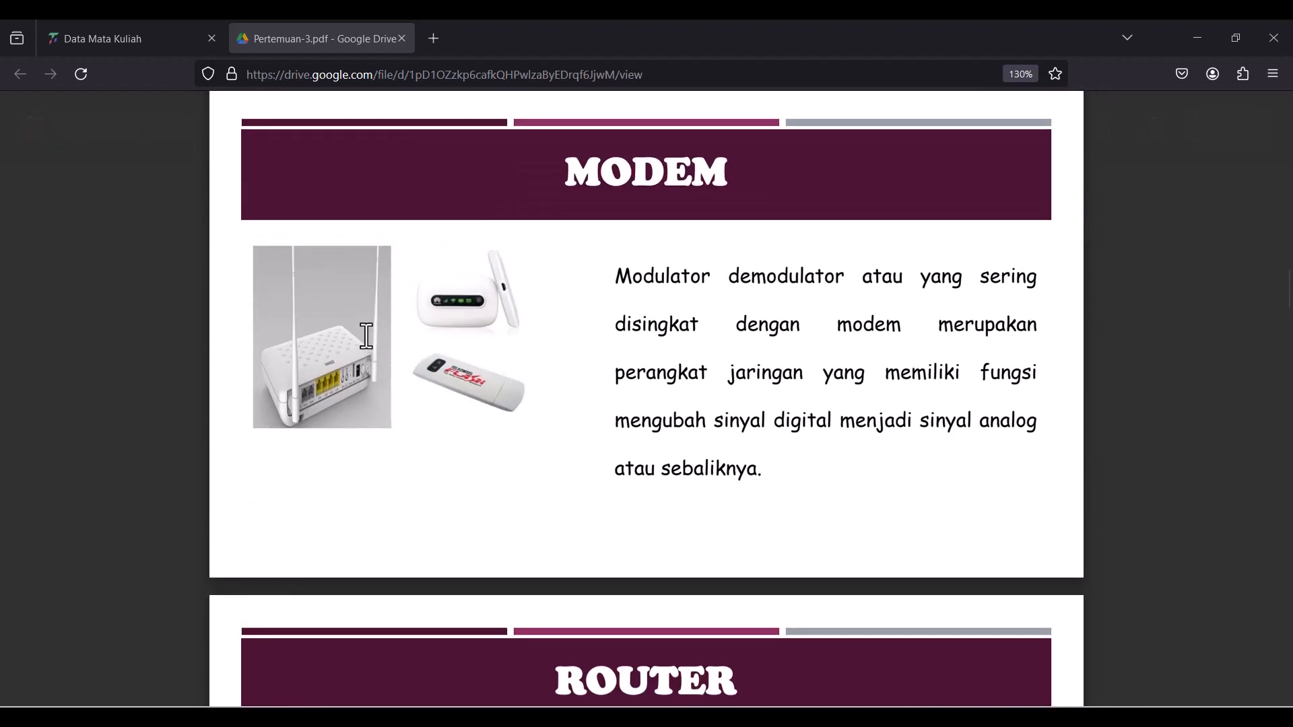
pyautogui.scroll(2, 368, 330)
pyautogui.hotkey('ctrl', '+')
pyautogui.hotkey('ctrl', '+')
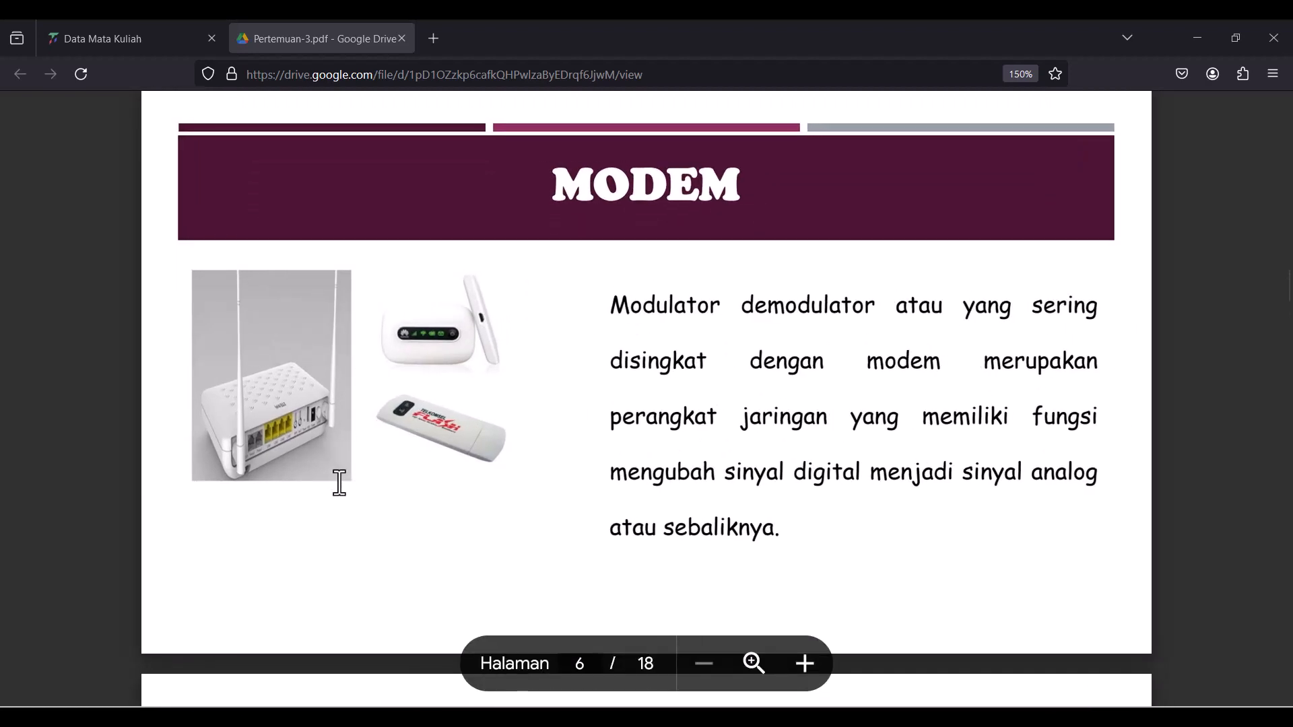
pyautogui.hotkey('ctrl', '+')
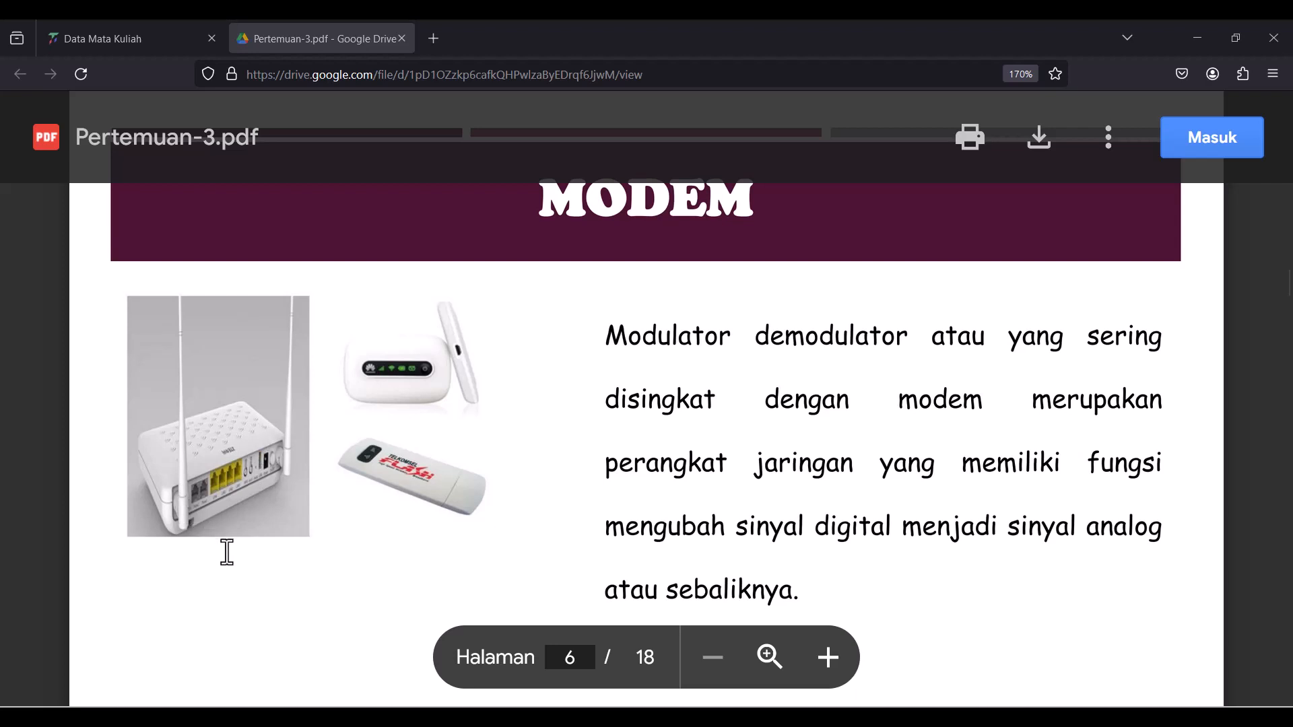
# - Read through the MODEM and ROUTER slides, ending on page 6 of 18
pyautogui.scroll(-8, 245, 577)
pyautogui.scroll(2, 281, 388)
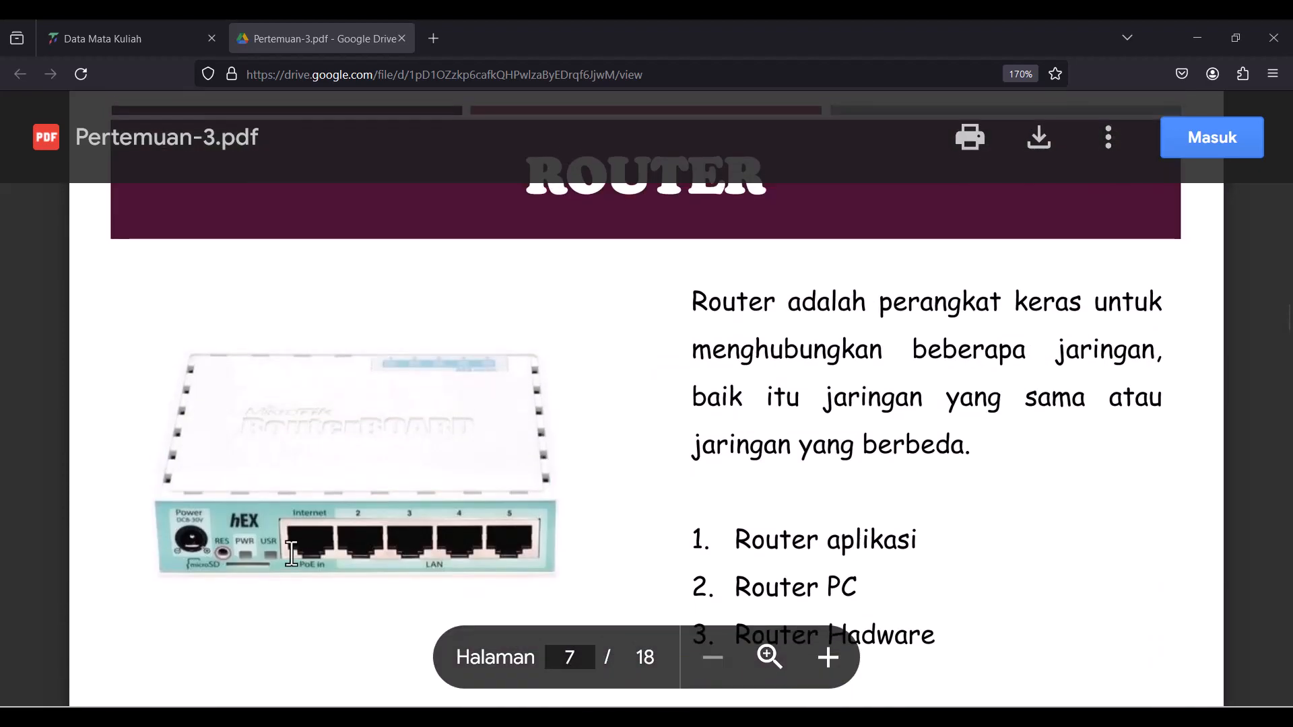
pyautogui.scroll(9, 311, 563)
pyautogui.scroll(2, 309, 557)
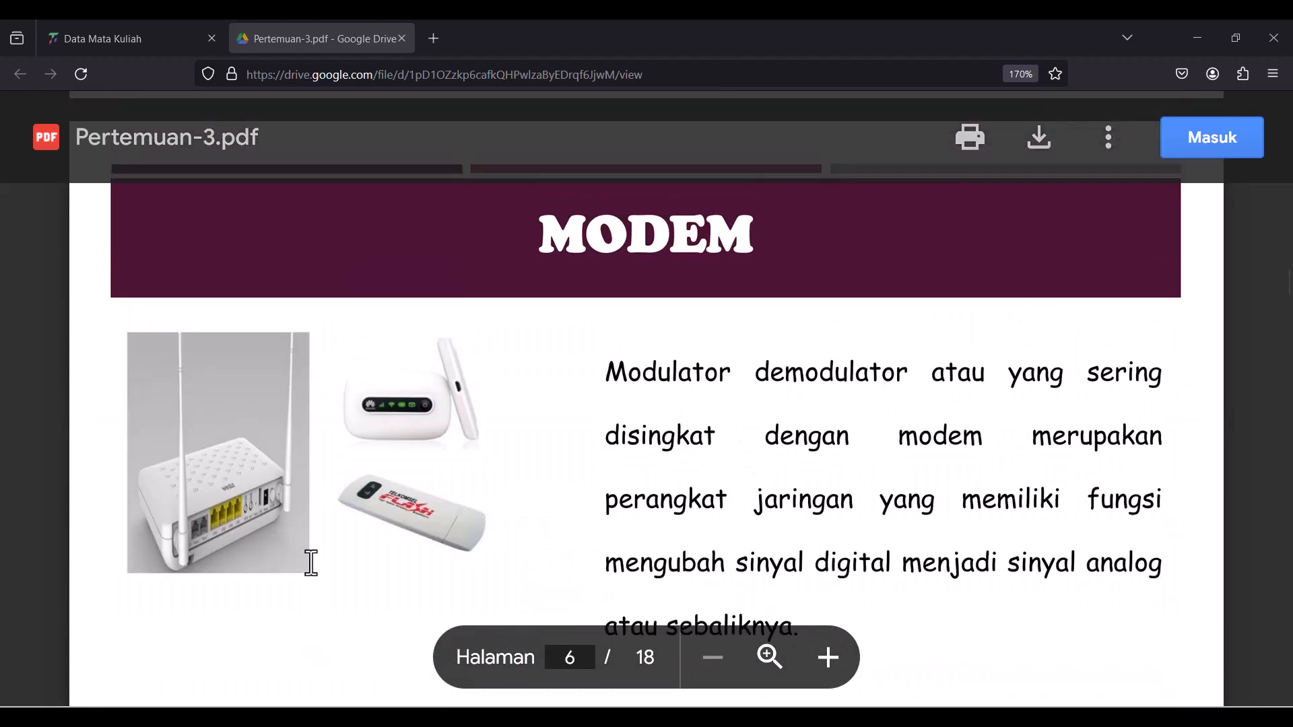
pyautogui.scroll(-1, 309, 557)
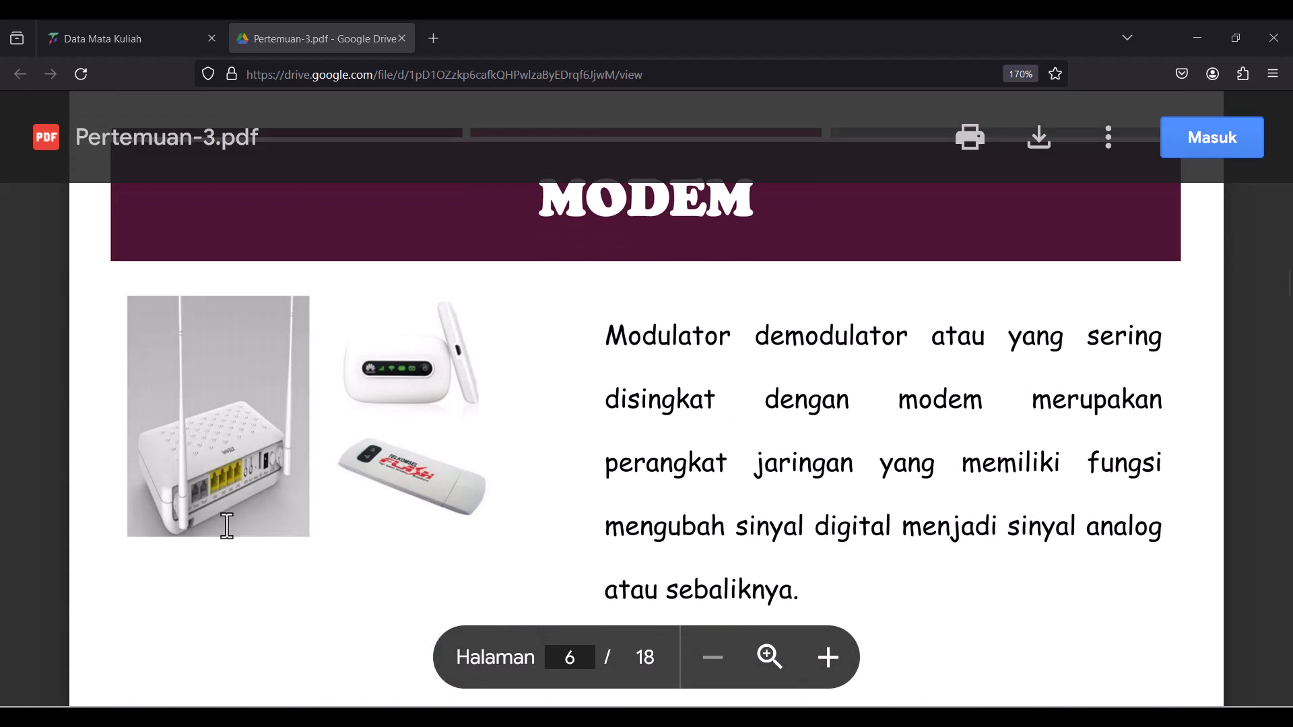
pyautogui.scroll(-10, 236, 553)
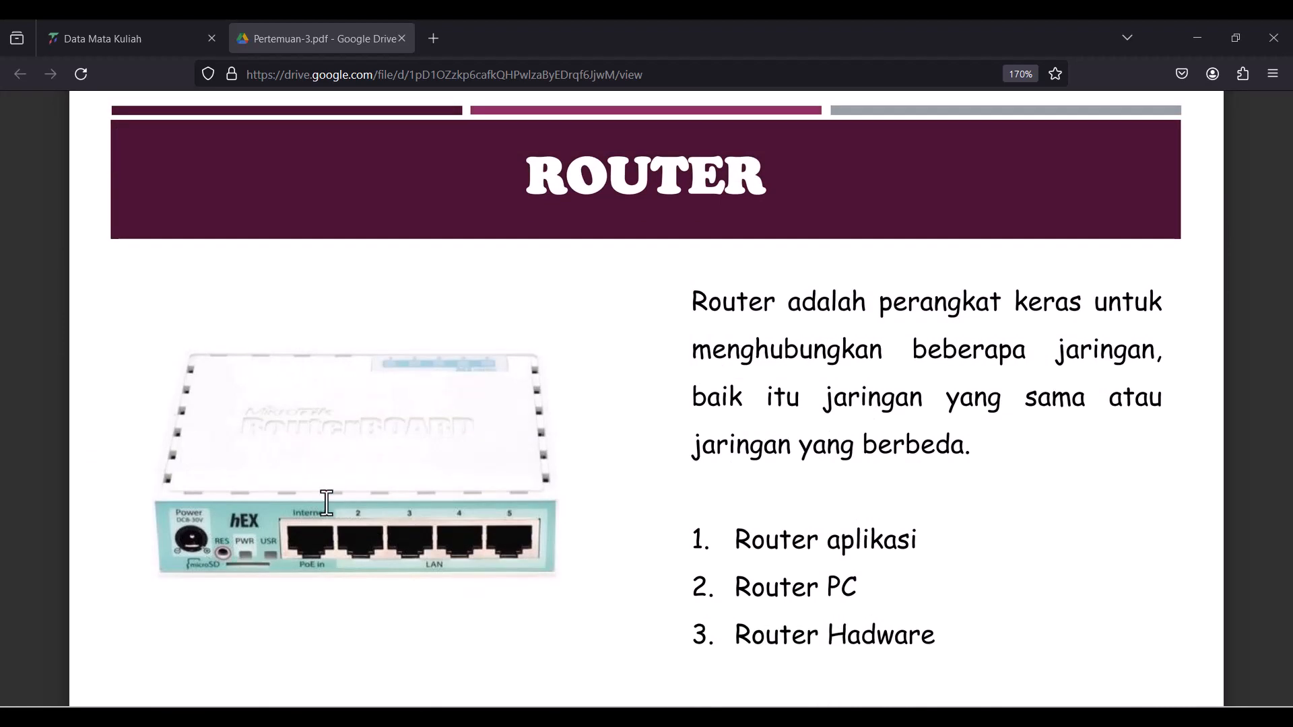
pyautogui.scroll(5, 344, 511)
pyautogui.scroll(-2, 363, 539)
pyautogui.scroll(-3, 362, 539)
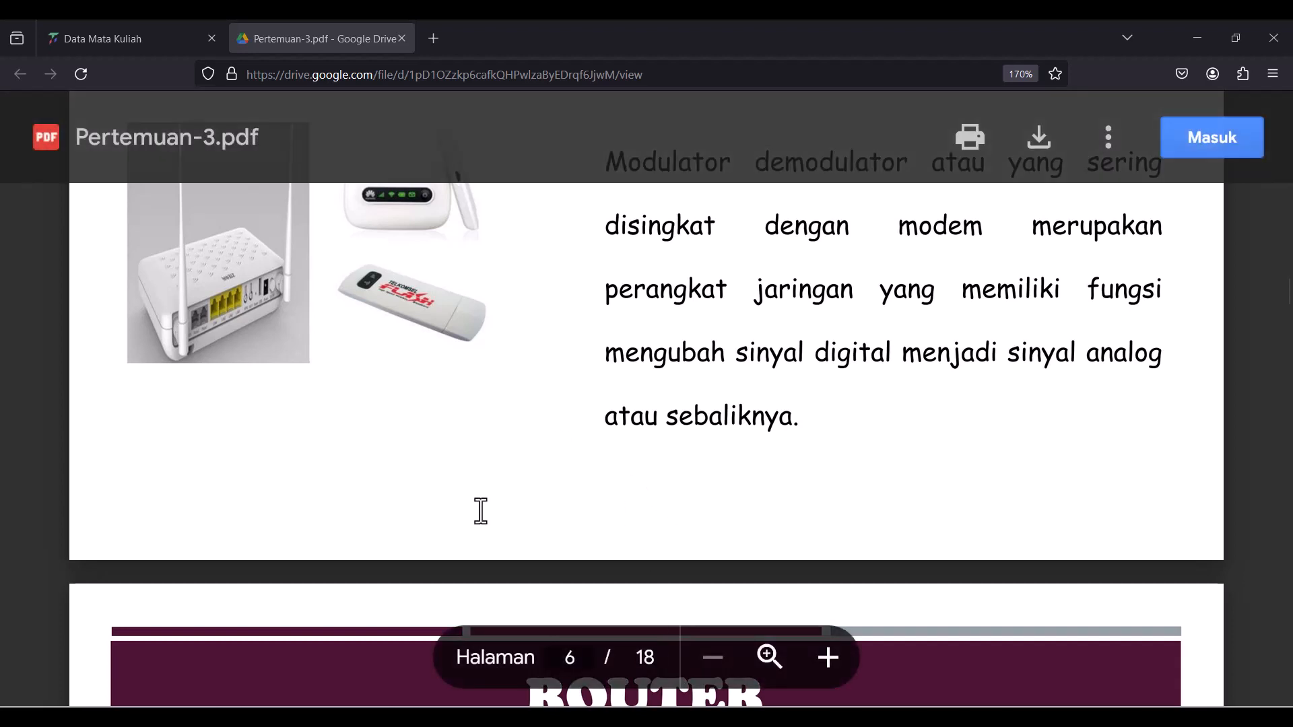
pyautogui.scroll(3, 479, 510)
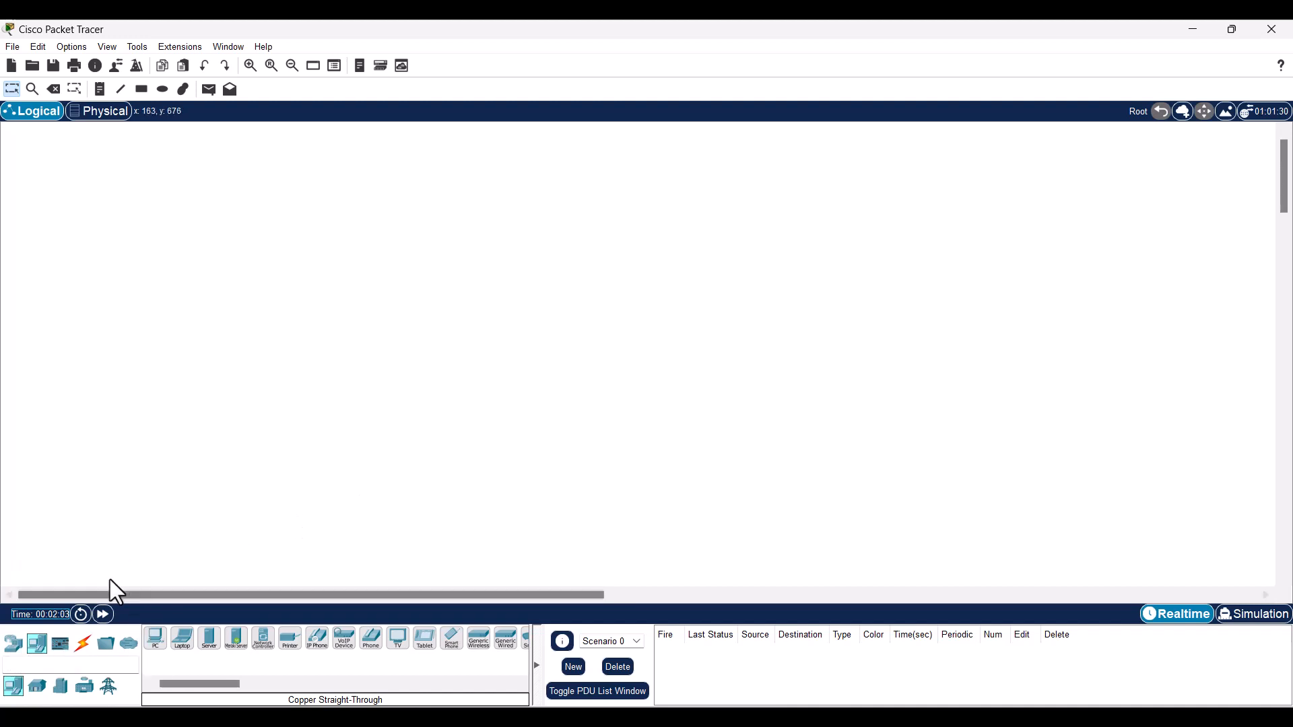
# - Place a HomeRouter-PT-AC wireless router on the canvas, slightly up and right
pyautogui.click(15, 645)
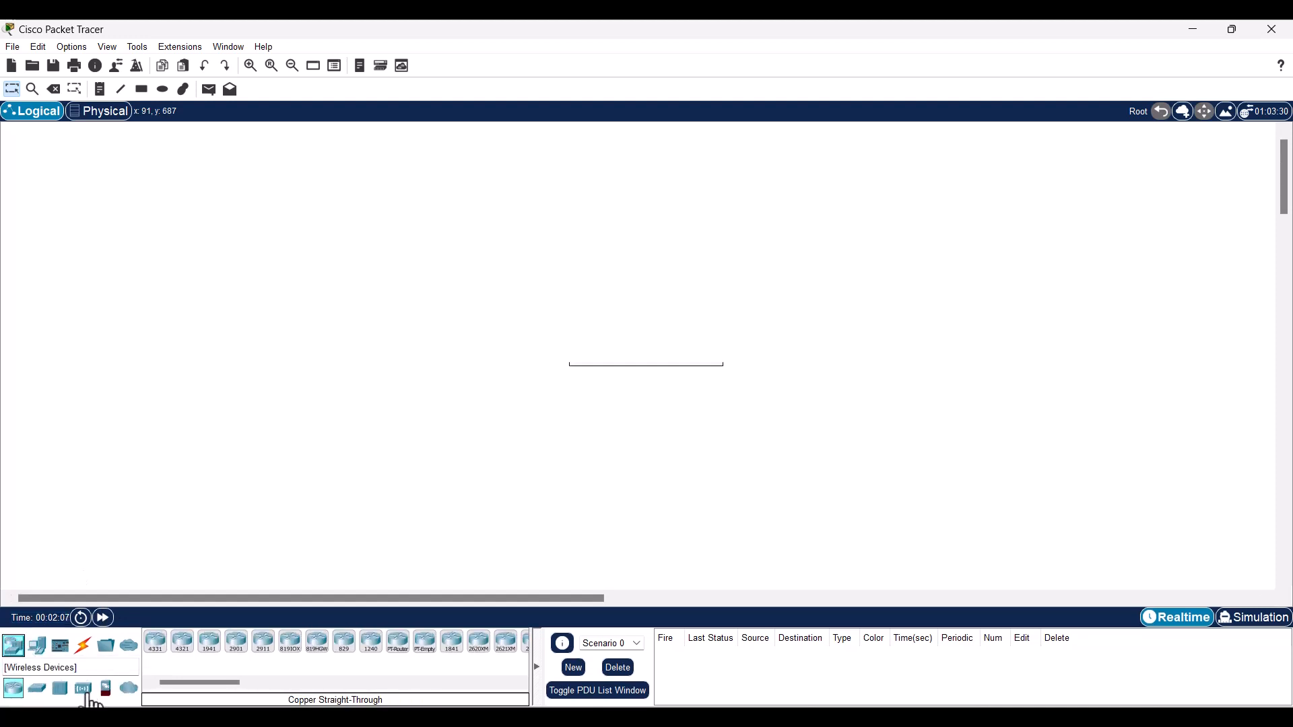
pyautogui.click(84, 689)
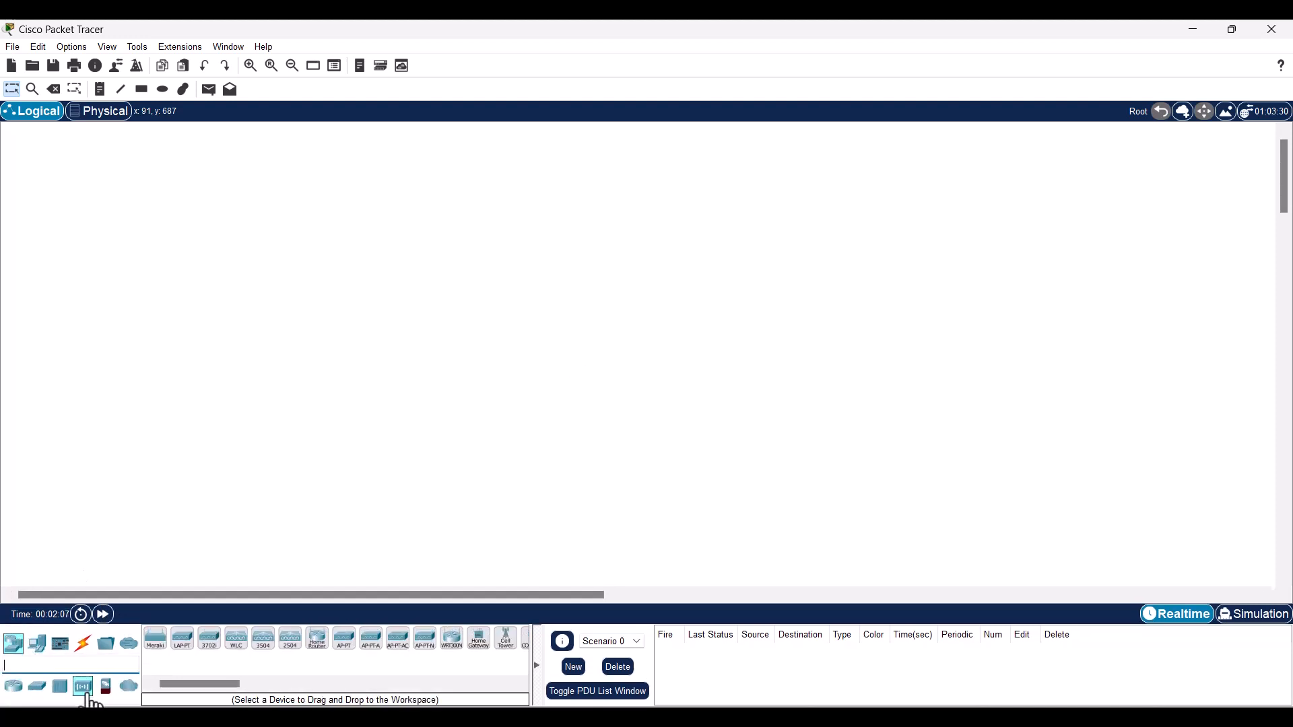
pyautogui.click(321, 649)
pyautogui.click(491, 261)
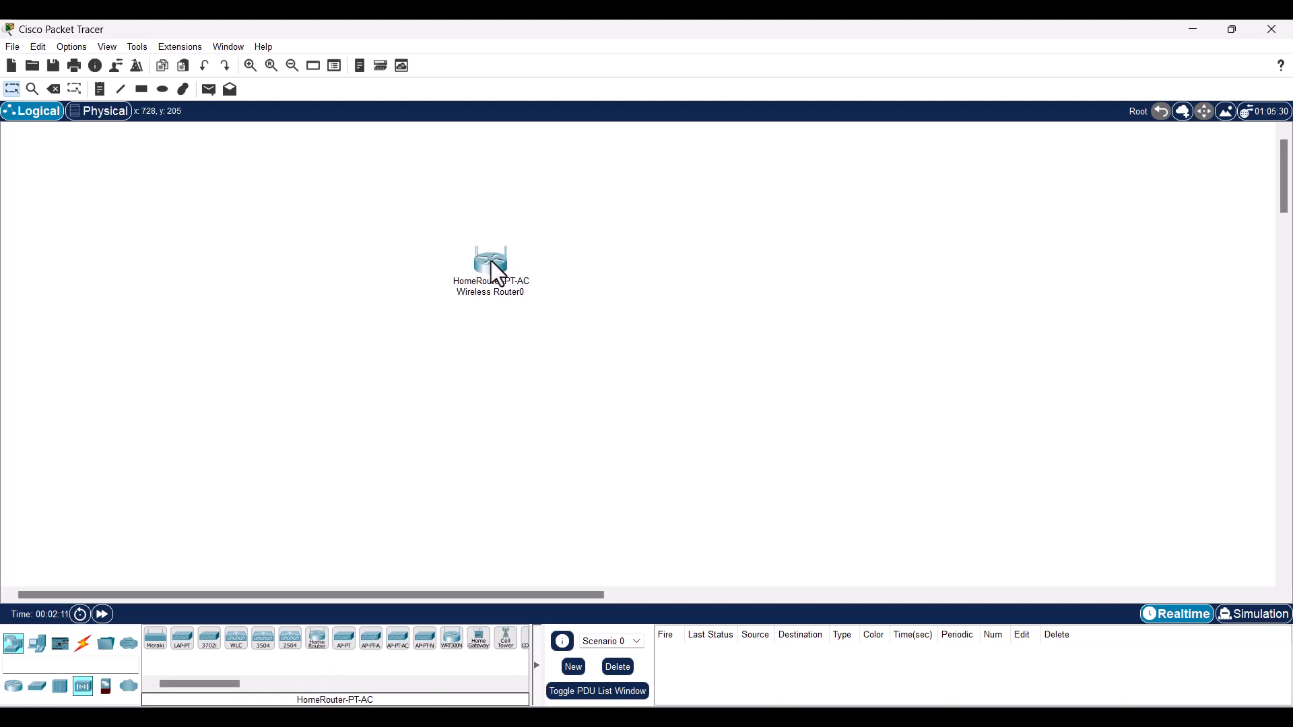
pyautogui.moveTo(491, 260); pyautogui.dragTo(516, 223)
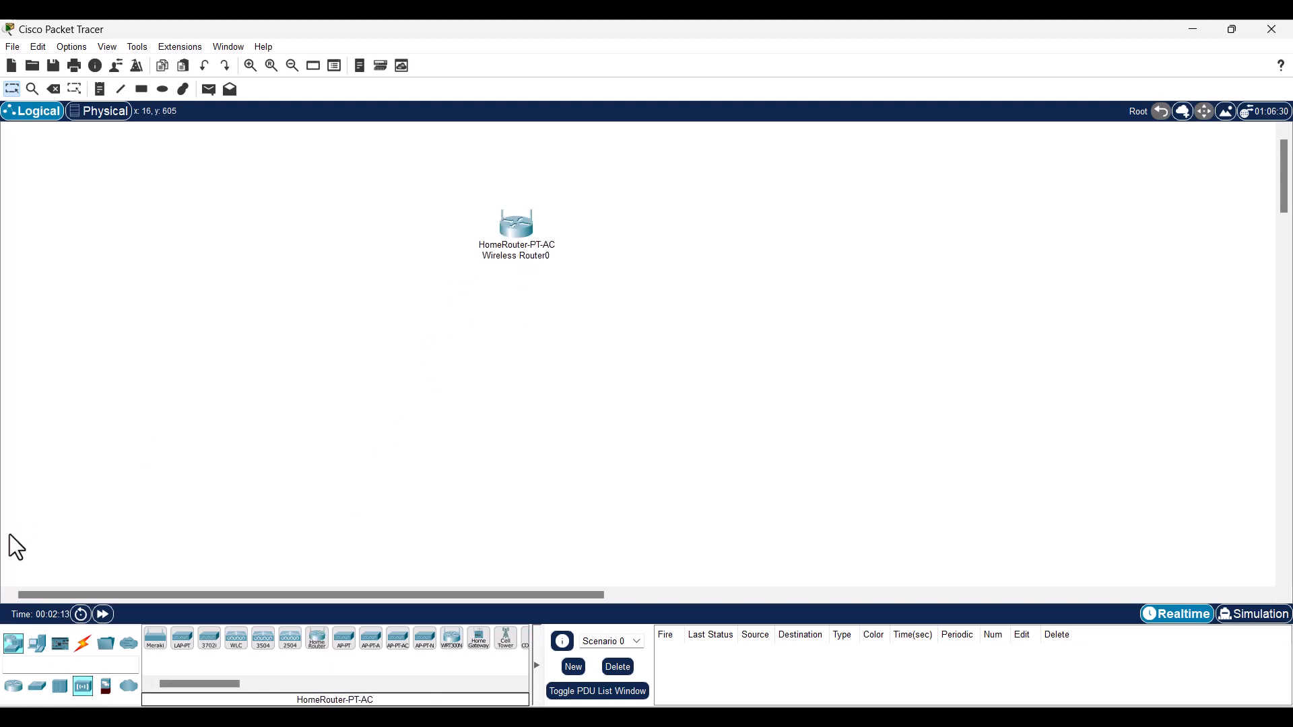
# - Add a generic PC (PC0) below-left of the wireless router
pyautogui.click(41, 644)
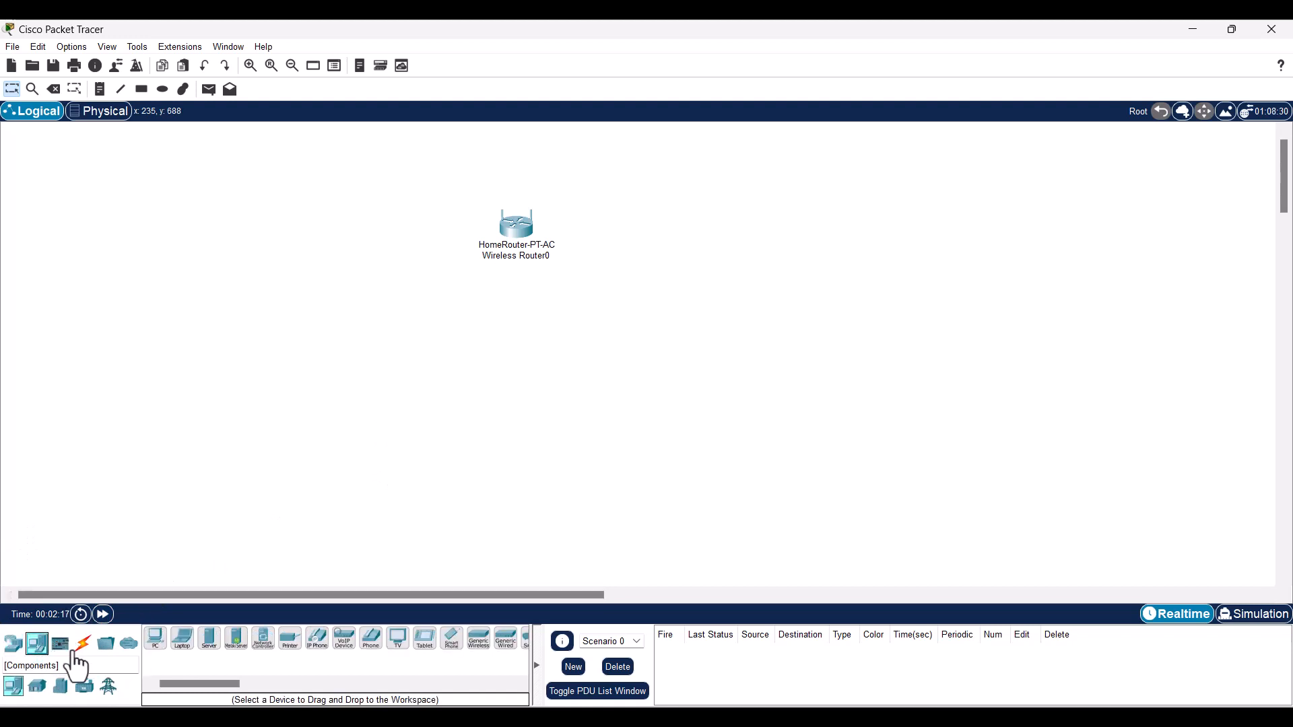
pyautogui.click(156, 640)
pyautogui.click(283, 423)
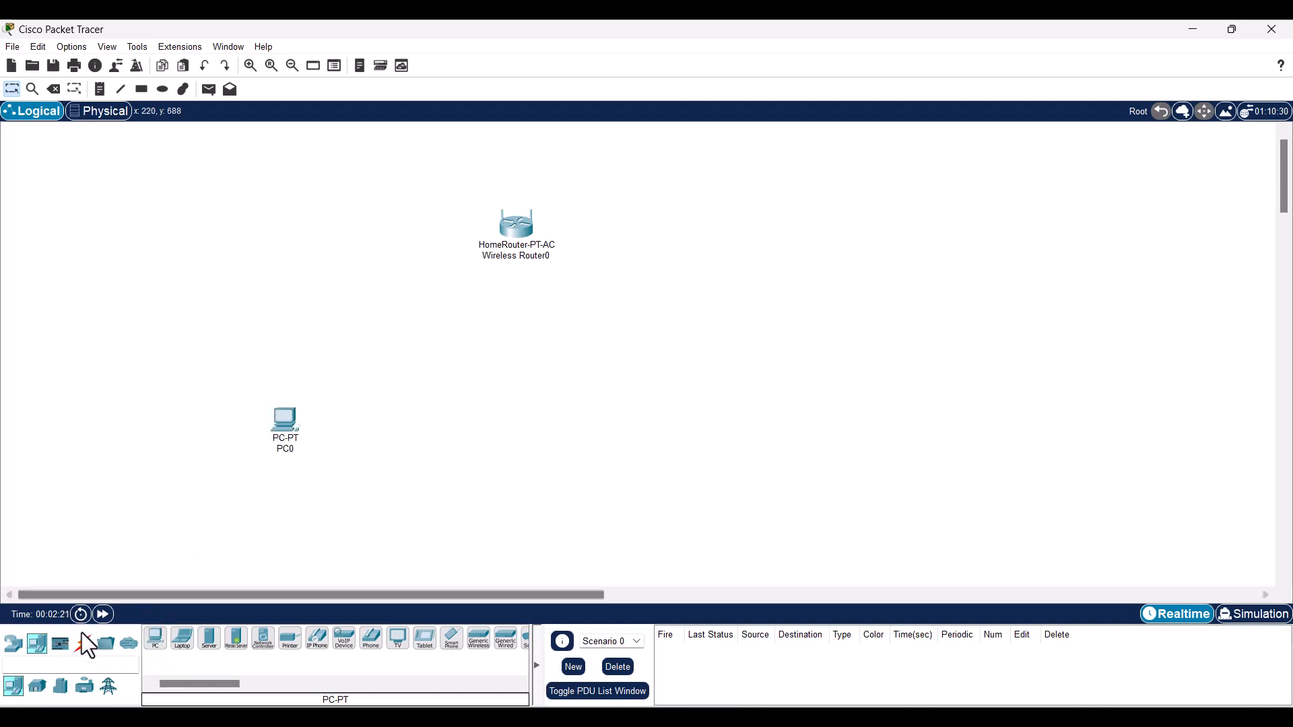
pyautogui.click(83, 643)
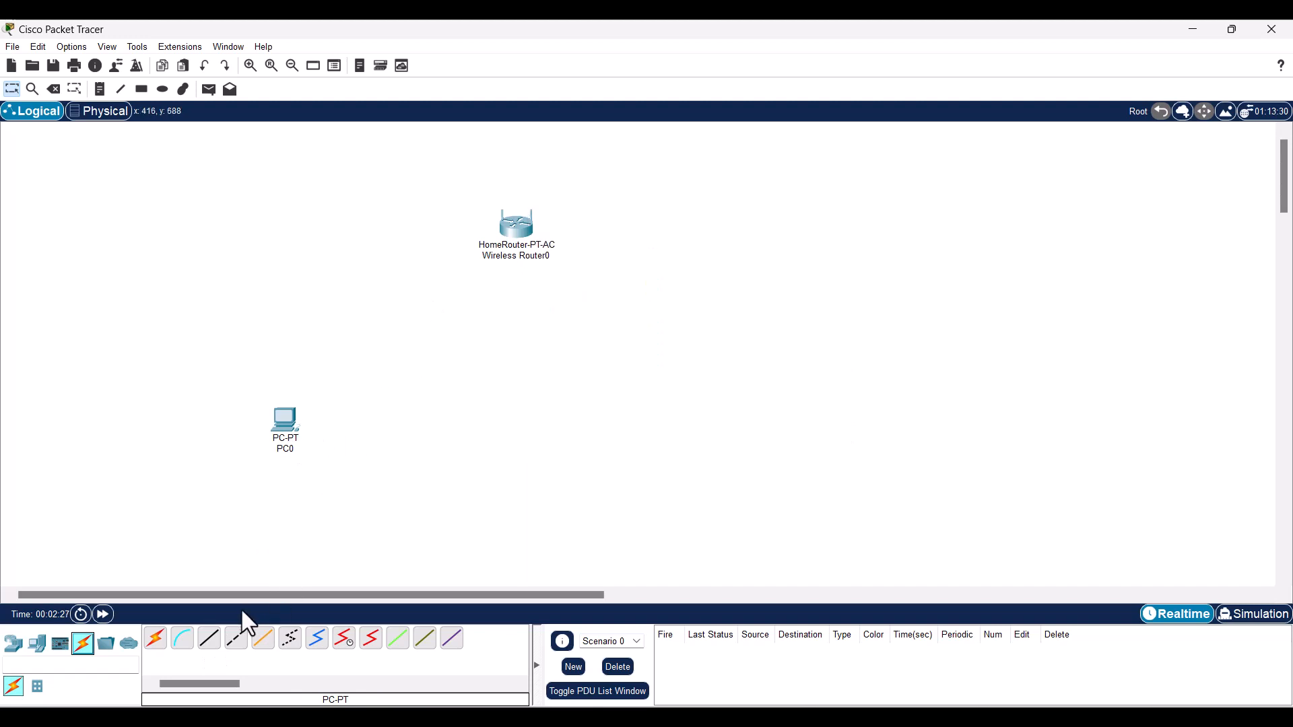
# - Connect PC0's FastEthernet0 to Wireless Router0's GigabitEthernet 1 with a copper straight-through cable
pyautogui.click(209, 643)
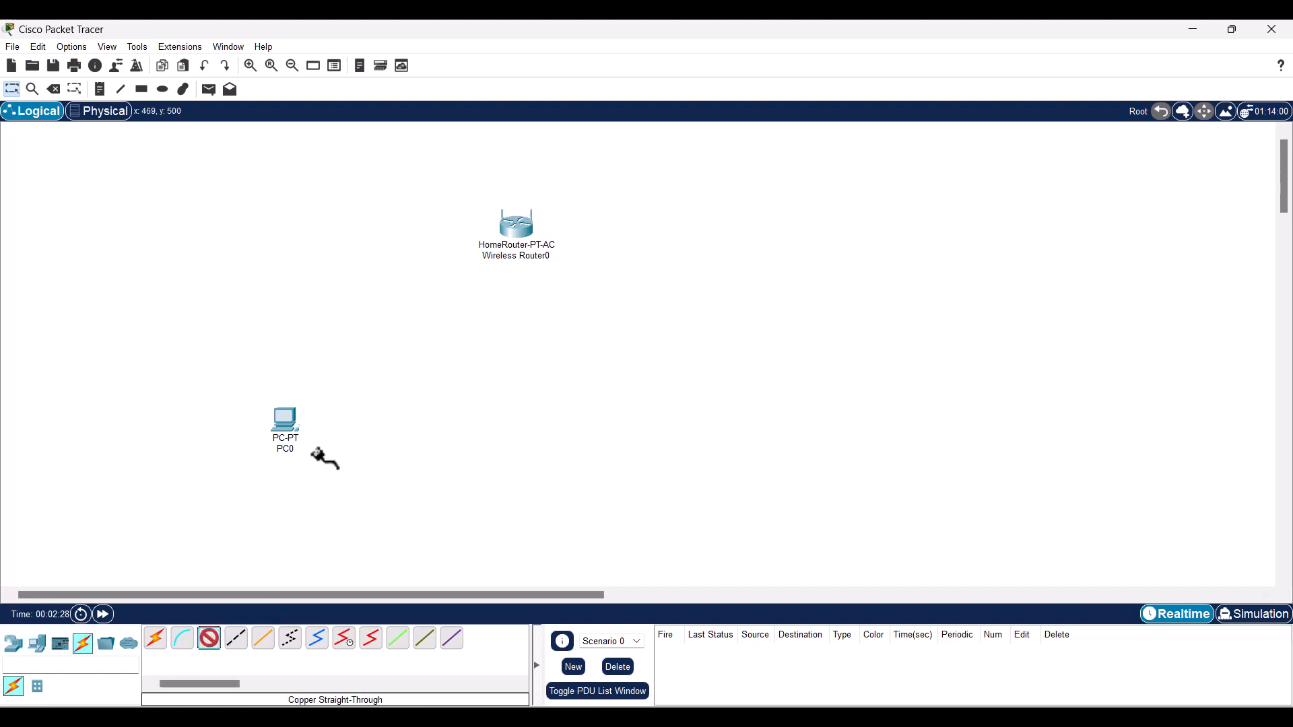
pyautogui.click(288, 426)
pyautogui.click(319, 499)
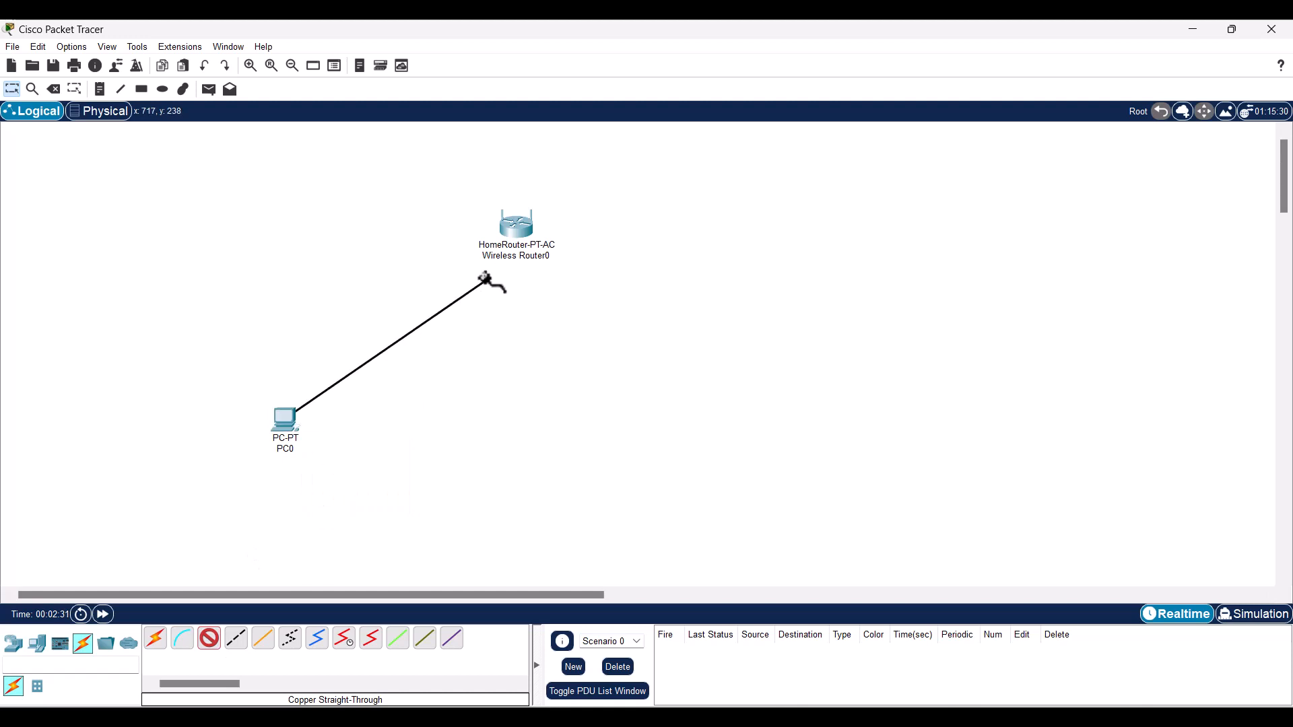
pyautogui.click(520, 241)
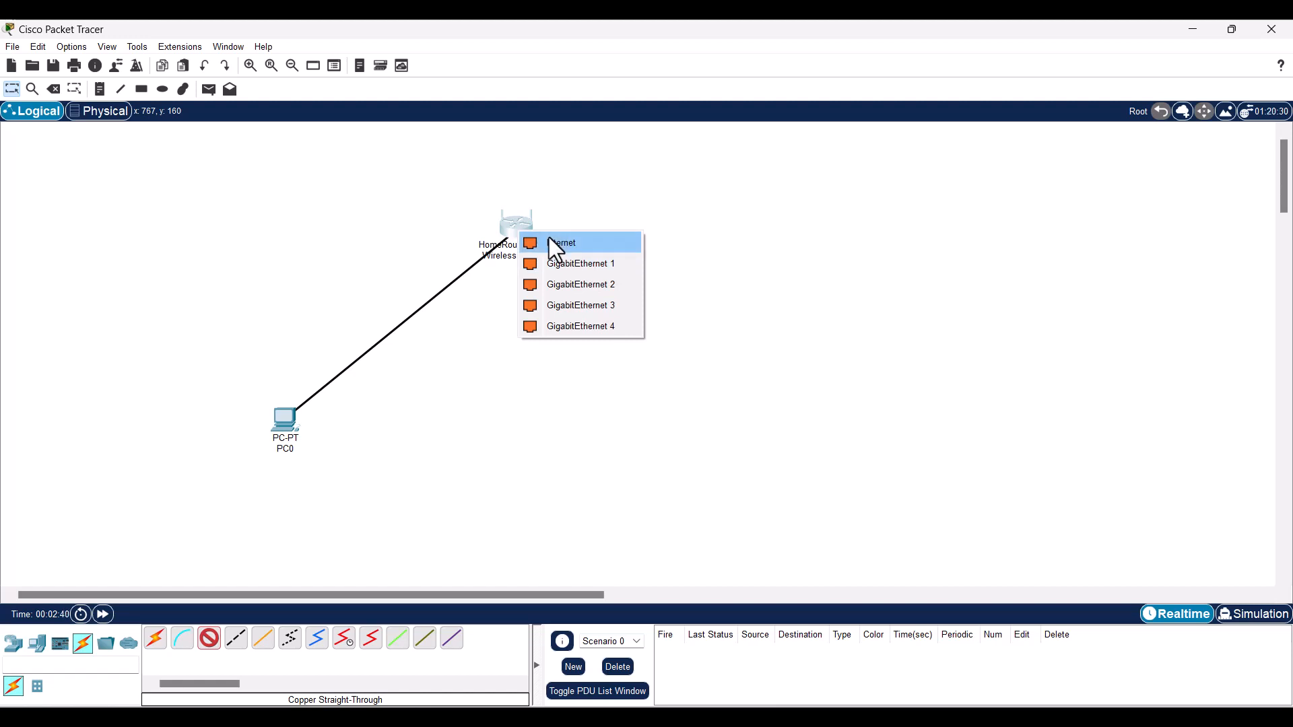
pyautogui.click(571, 264)
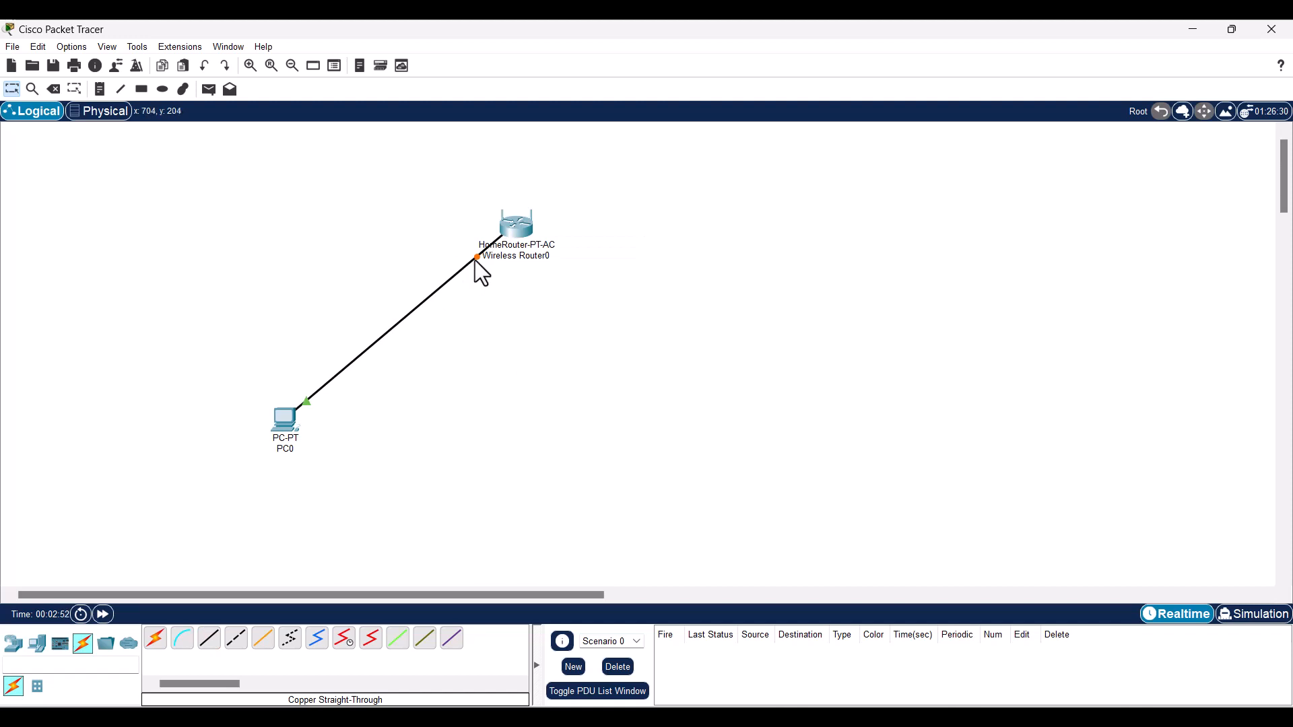
pyautogui.moveTo(475, 261)
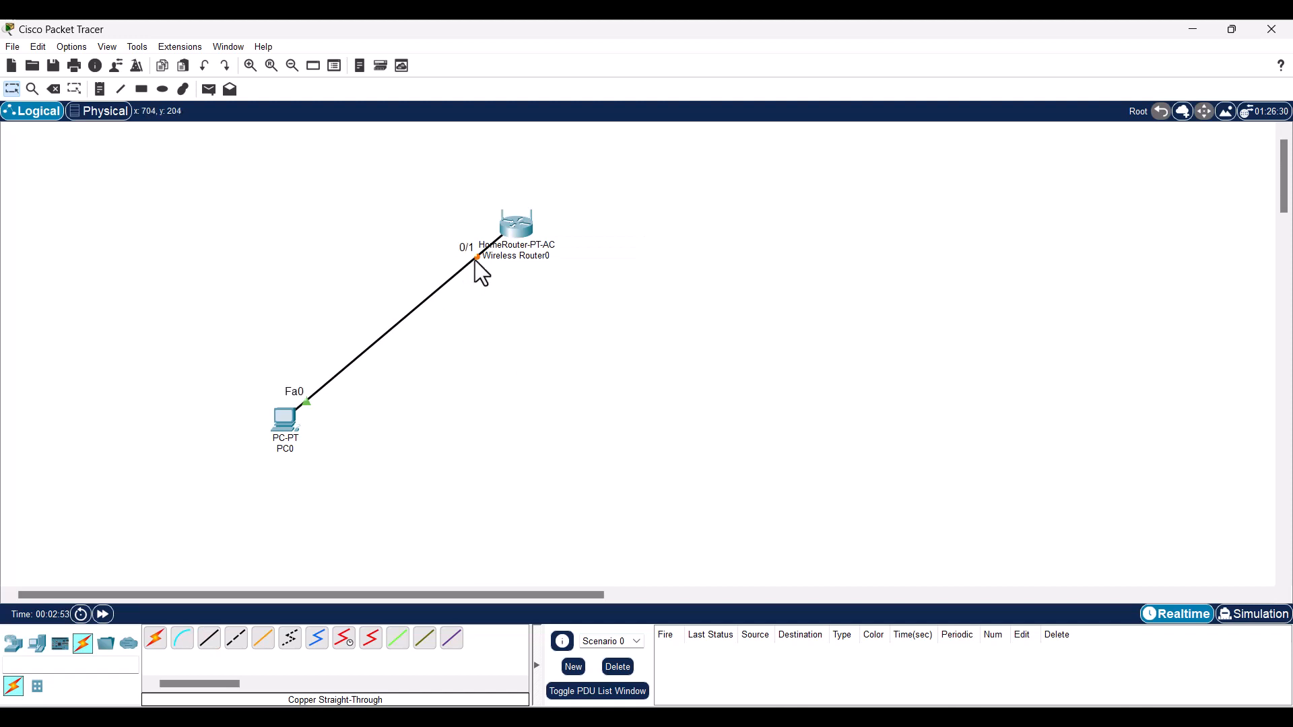
# - Check PC0's IP Configuration (Static), then open Wireless Router0's device window
pyautogui.click(290, 430)
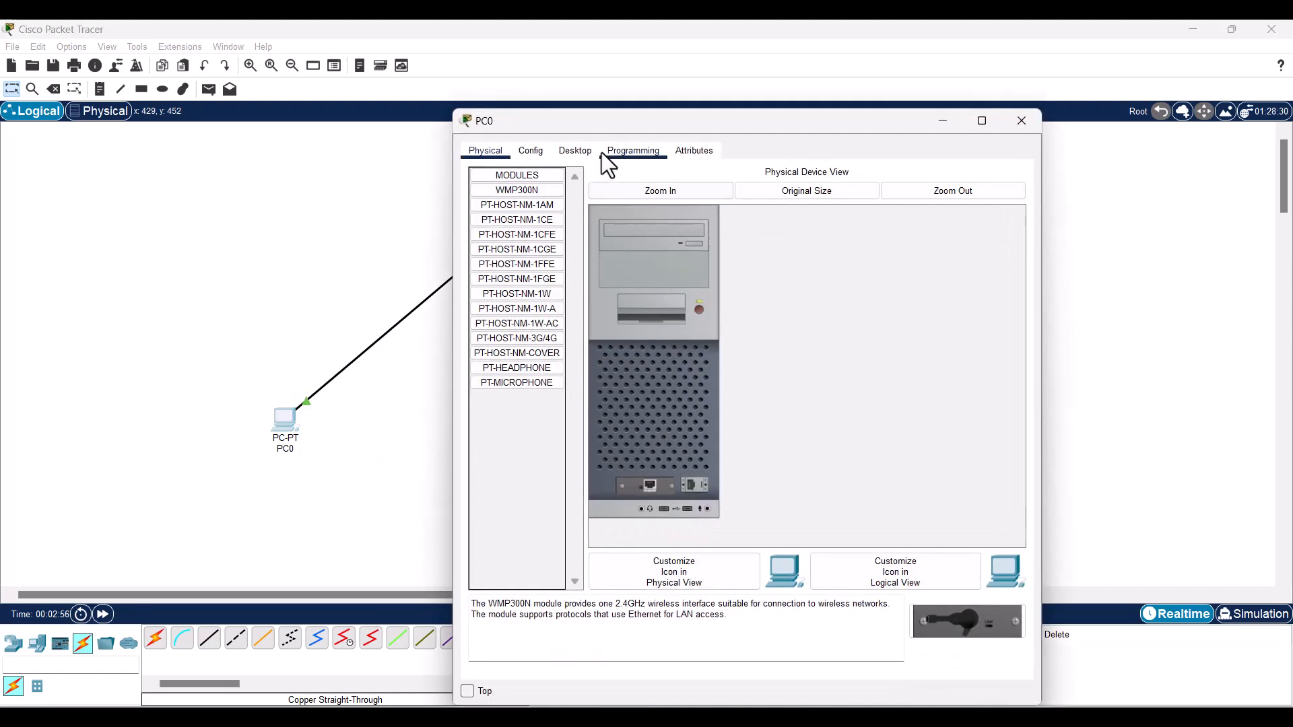
pyautogui.moveTo(640, 123); pyautogui.dragTo(770, 131)
pyautogui.click(698, 162)
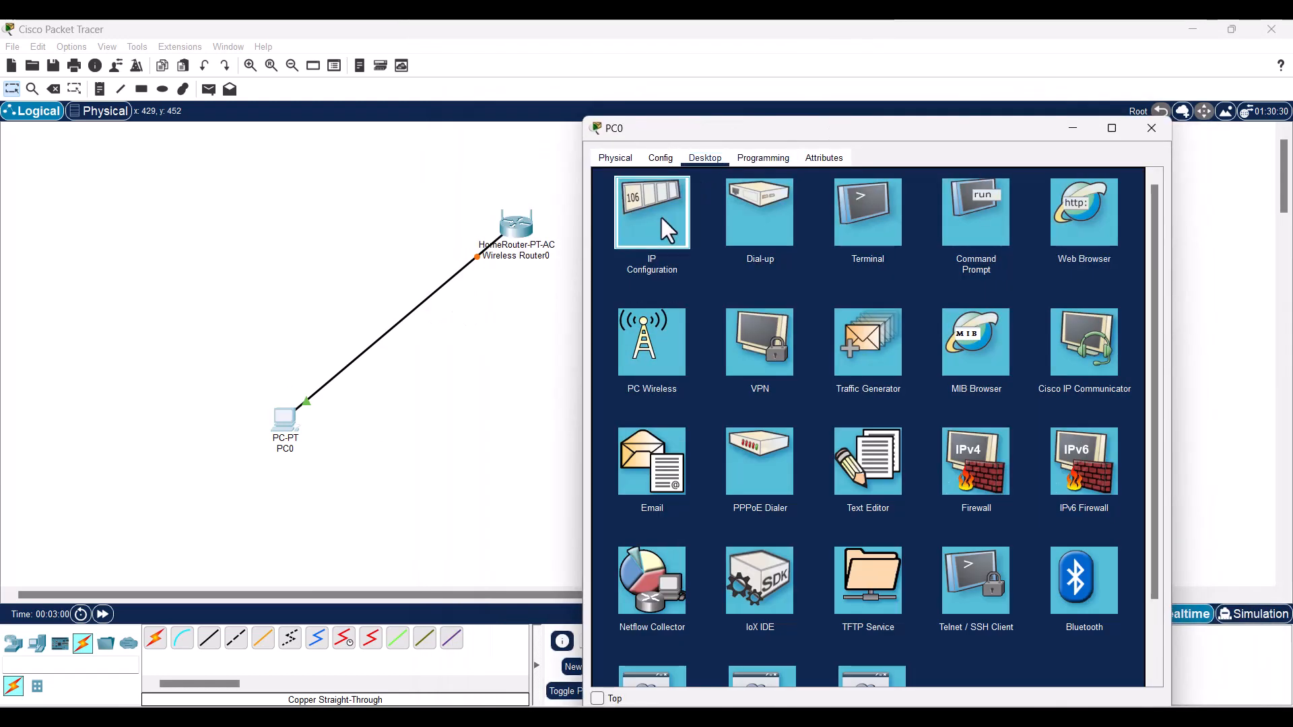
pyautogui.click(662, 216)
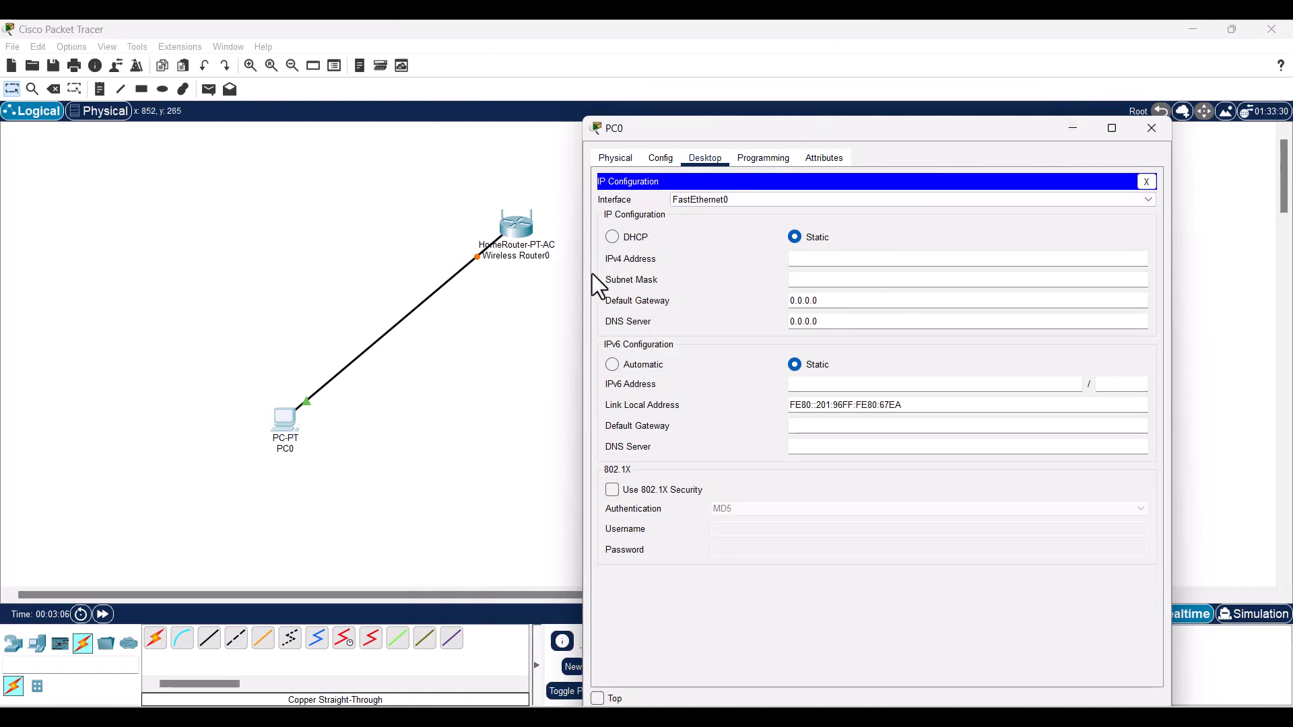
pyautogui.click(517, 254)
pyautogui.click(524, 228)
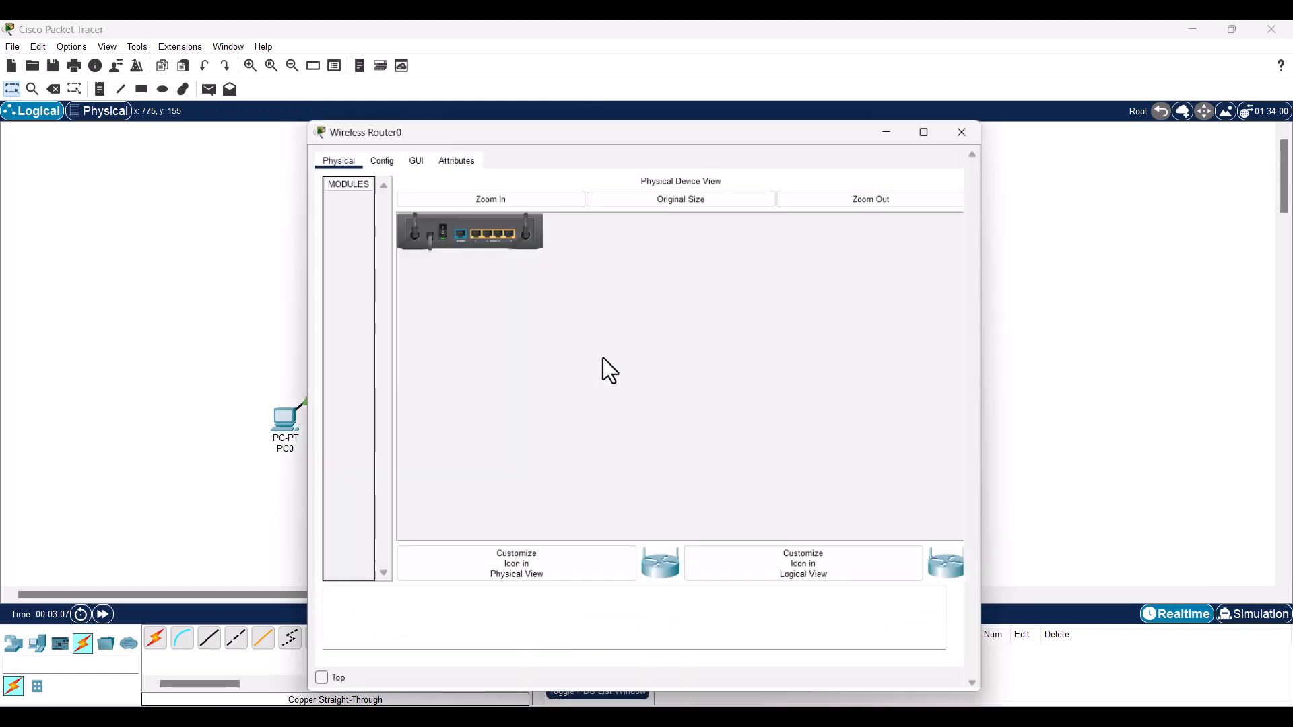
# - Move Wireless Router0's window aside and minimize it, then reopen PC0's IP Configuration
pyautogui.moveTo(585, 135); pyautogui.dragTo(737, 313)
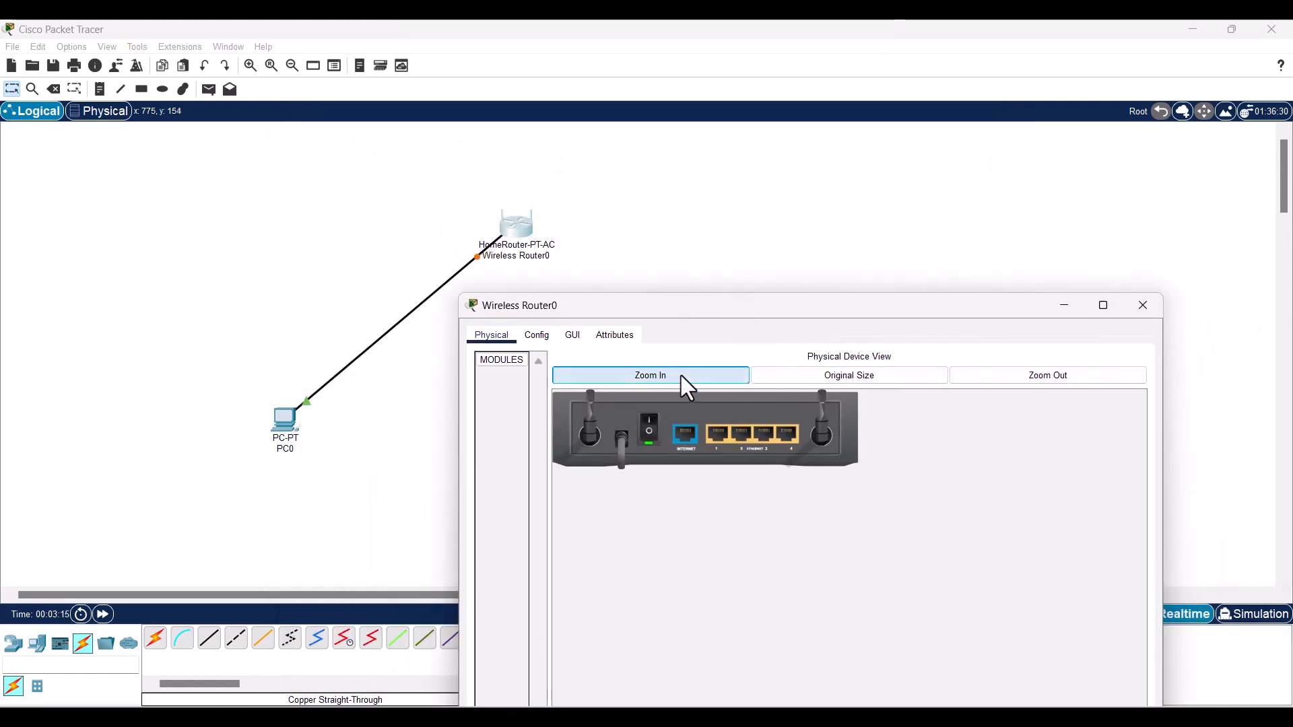
pyautogui.moveTo(741, 309); pyautogui.dragTo(712, 208)
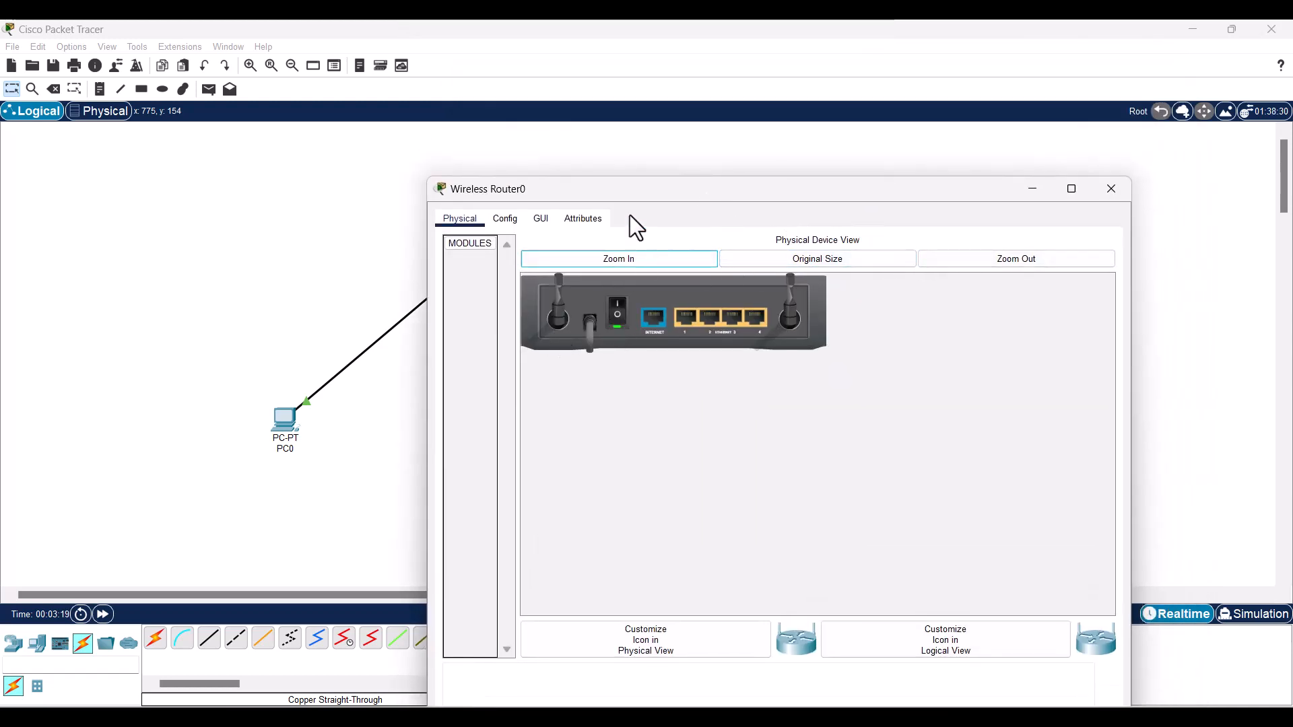
pyautogui.moveTo(630, 215); pyautogui.dragTo(669, 333)
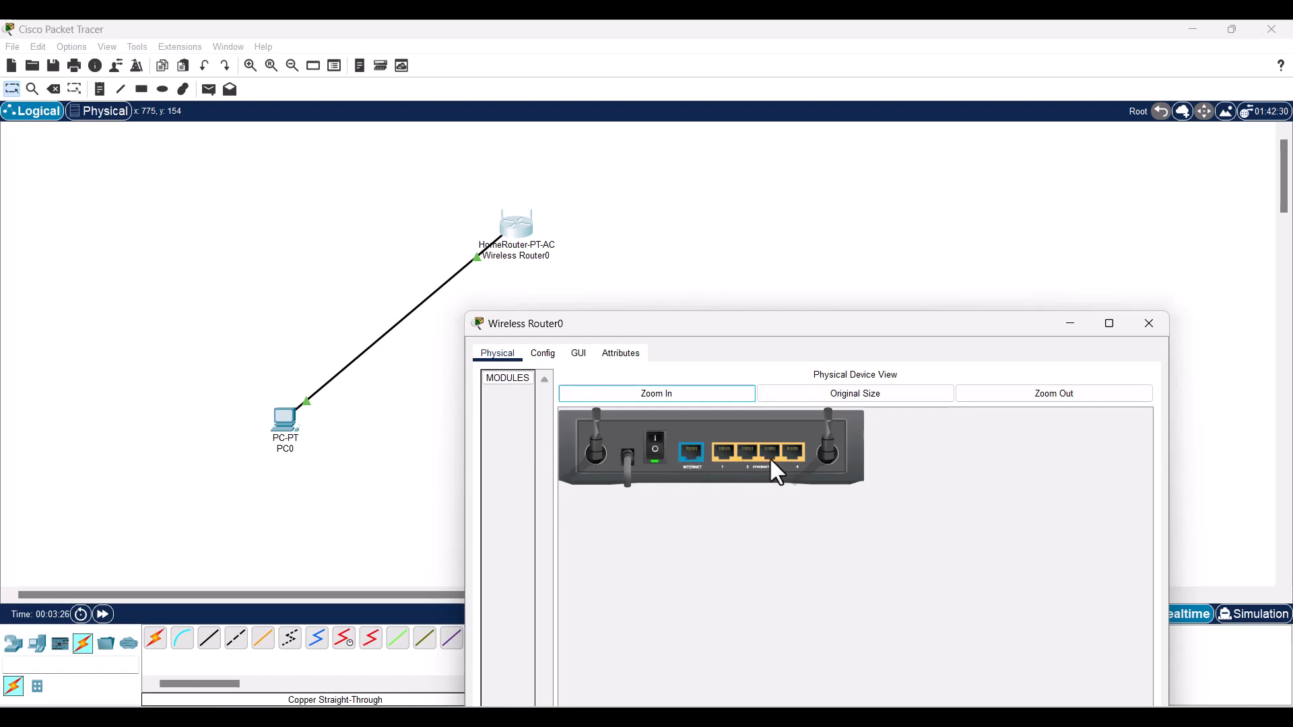
pyautogui.moveTo(798, 329); pyautogui.dragTo(817, 275)
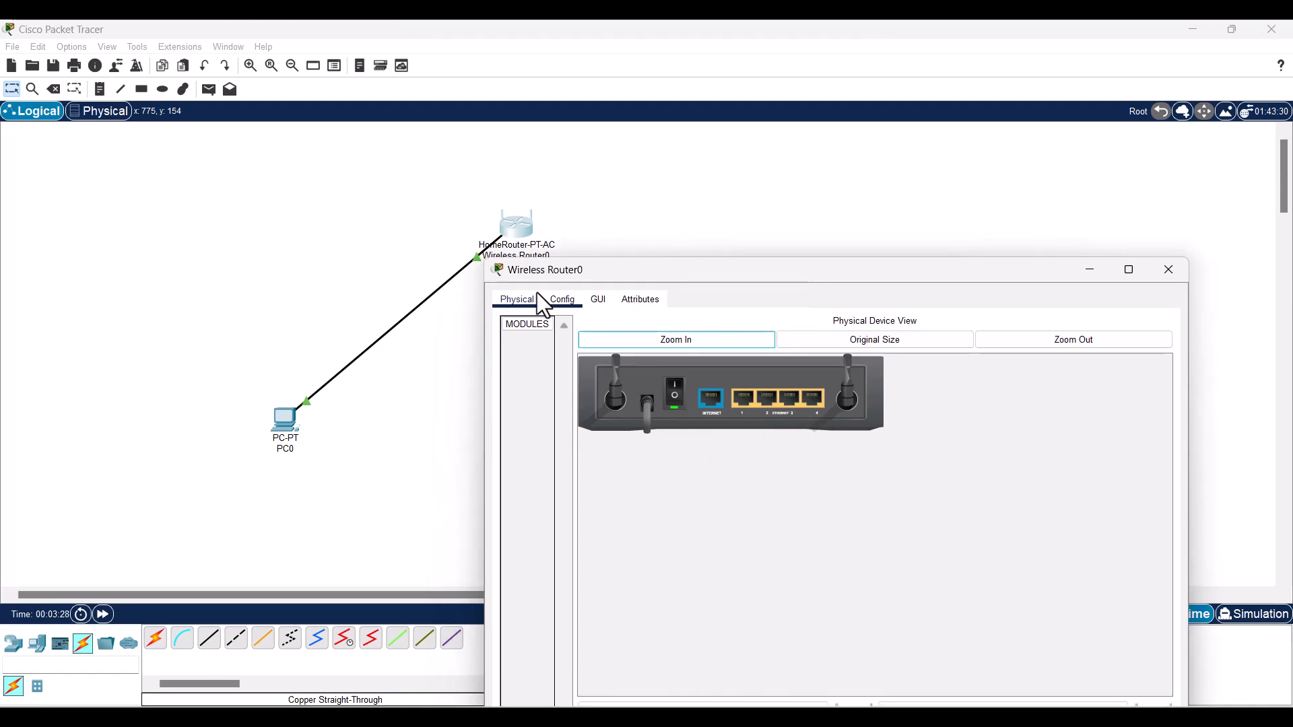
pyautogui.click(1089, 275)
pyautogui.click(293, 436)
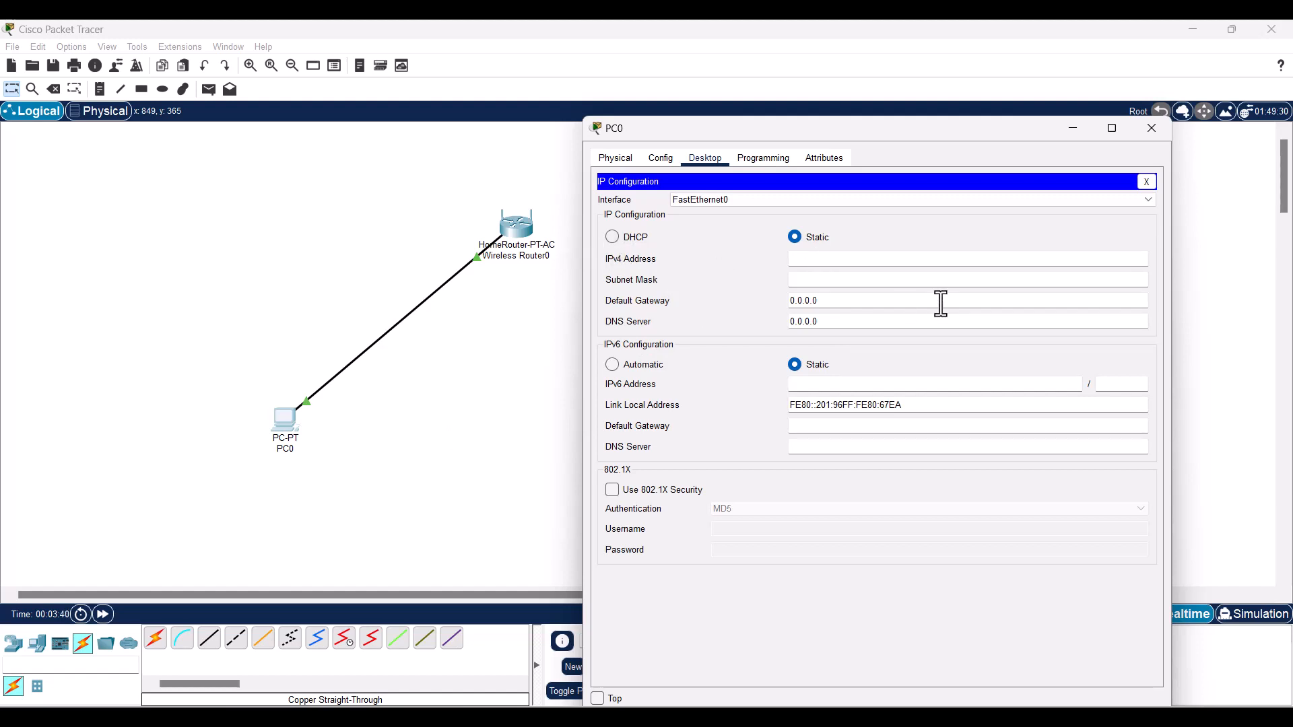
# - Switch PC0 to DHCP, receiving 192.168.0.100 with gateway 192.168.0.1, and close IP Configuration
pyautogui.click(612, 238)
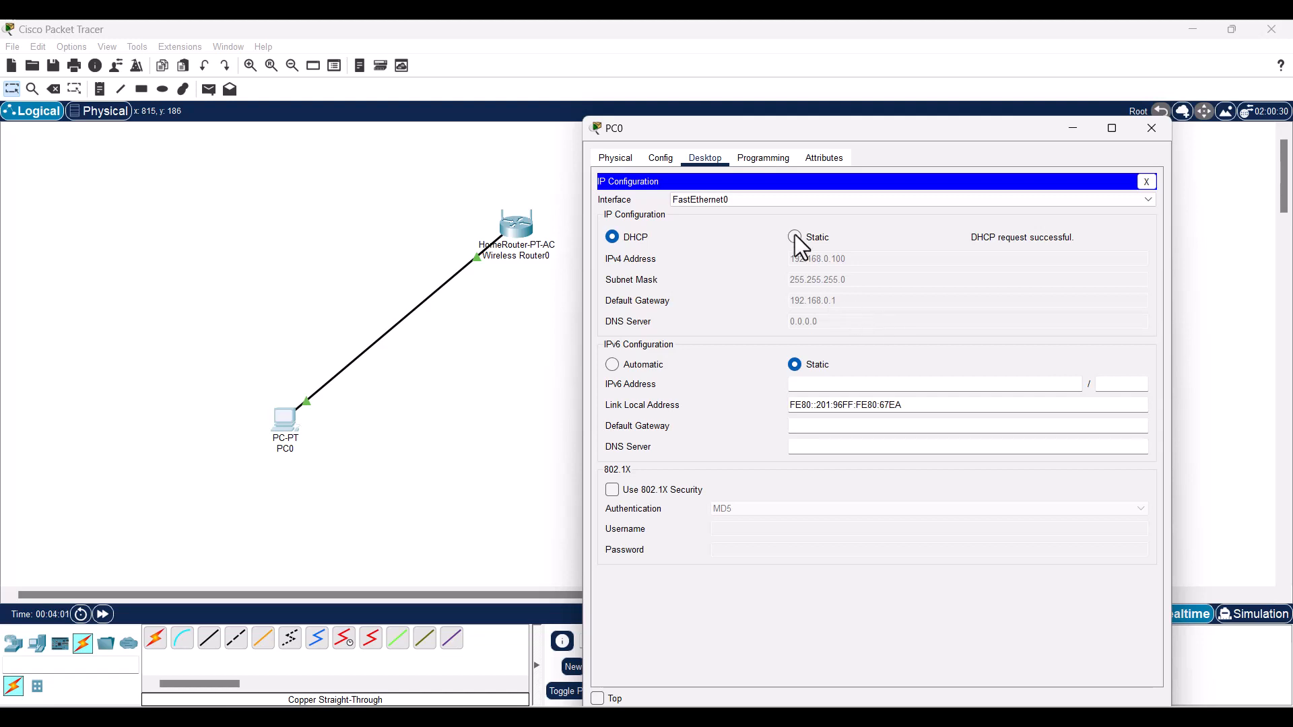
pyautogui.moveTo(791, 134); pyautogui.dragTo(780, 186)
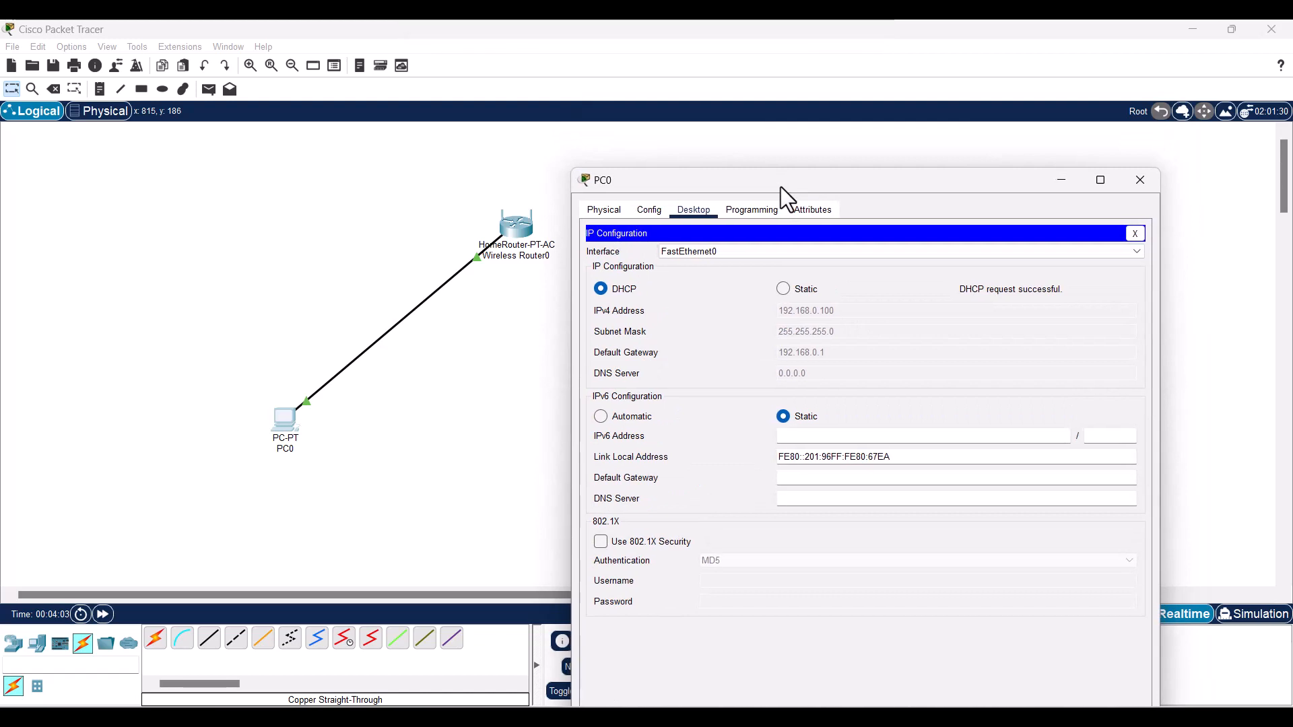
pyautogui.click(1137, 235)
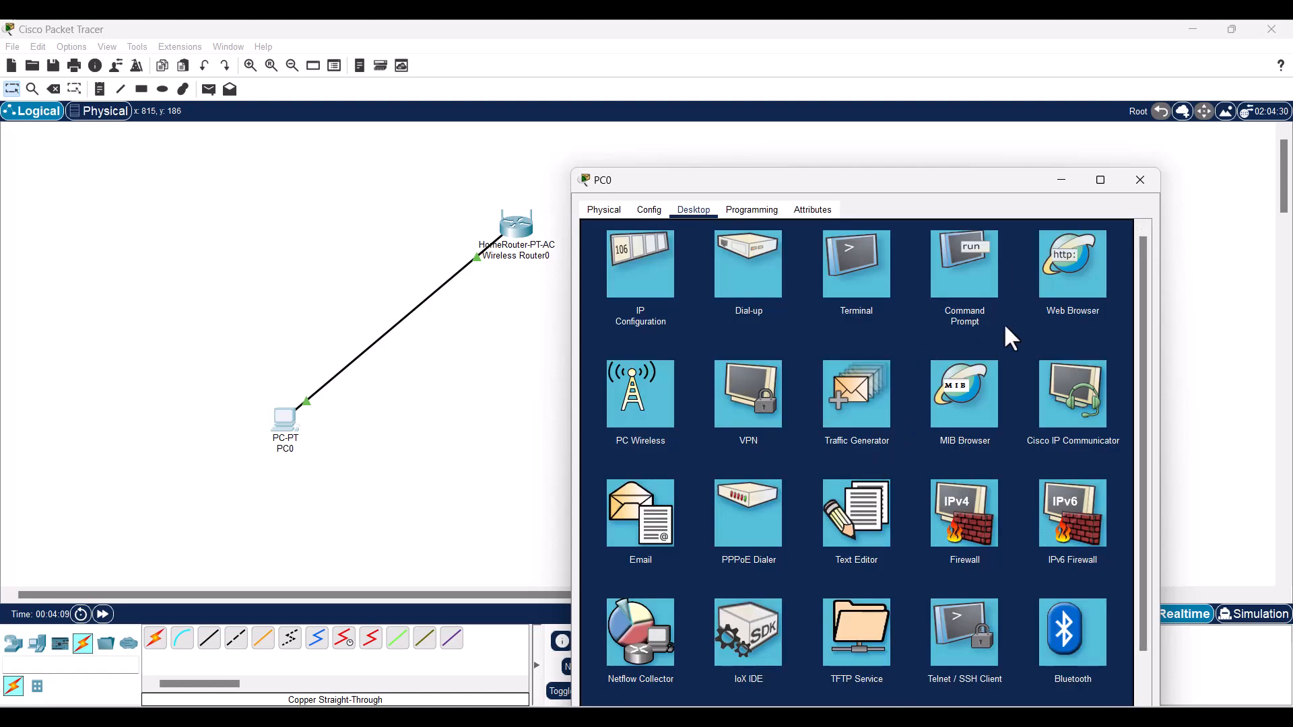
pyautogui.click(1065, 286)
pyautogui.click(1051, 291)
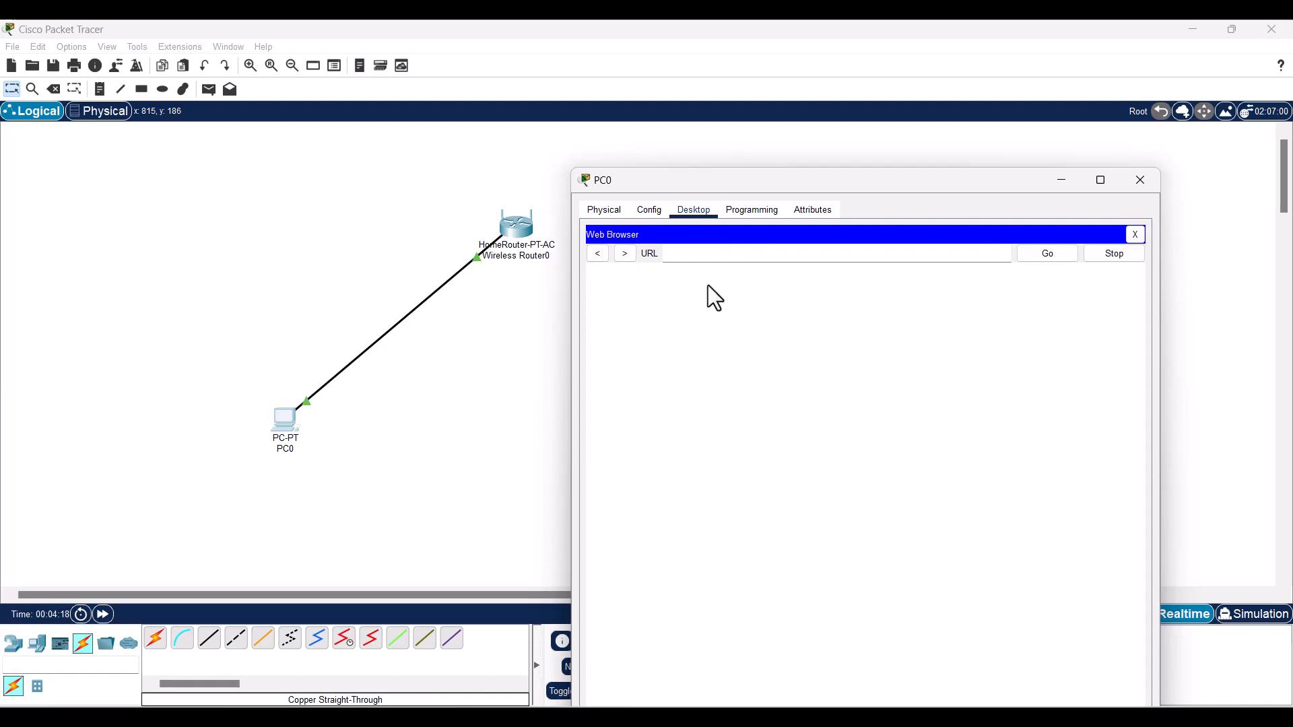
pyautogui.click(699, 258)
pyautogui.write('192.168.0.1')
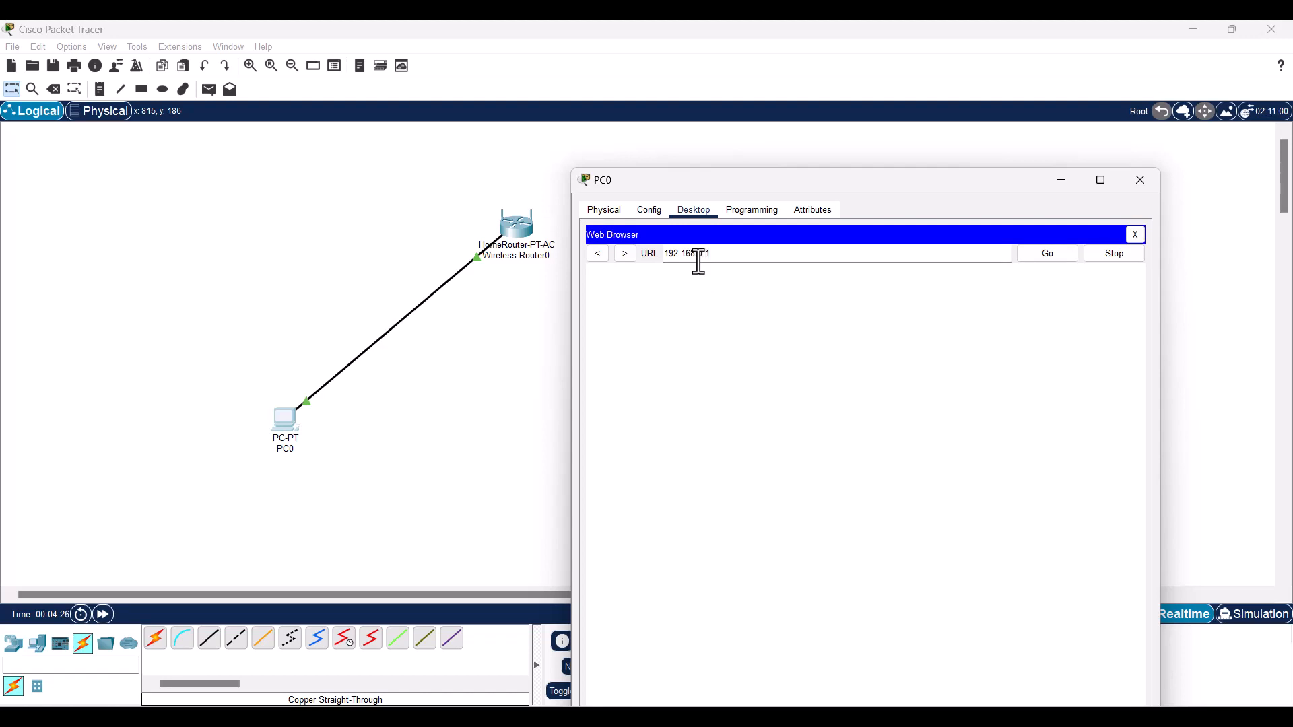
pyautogui.click(1056, 256)
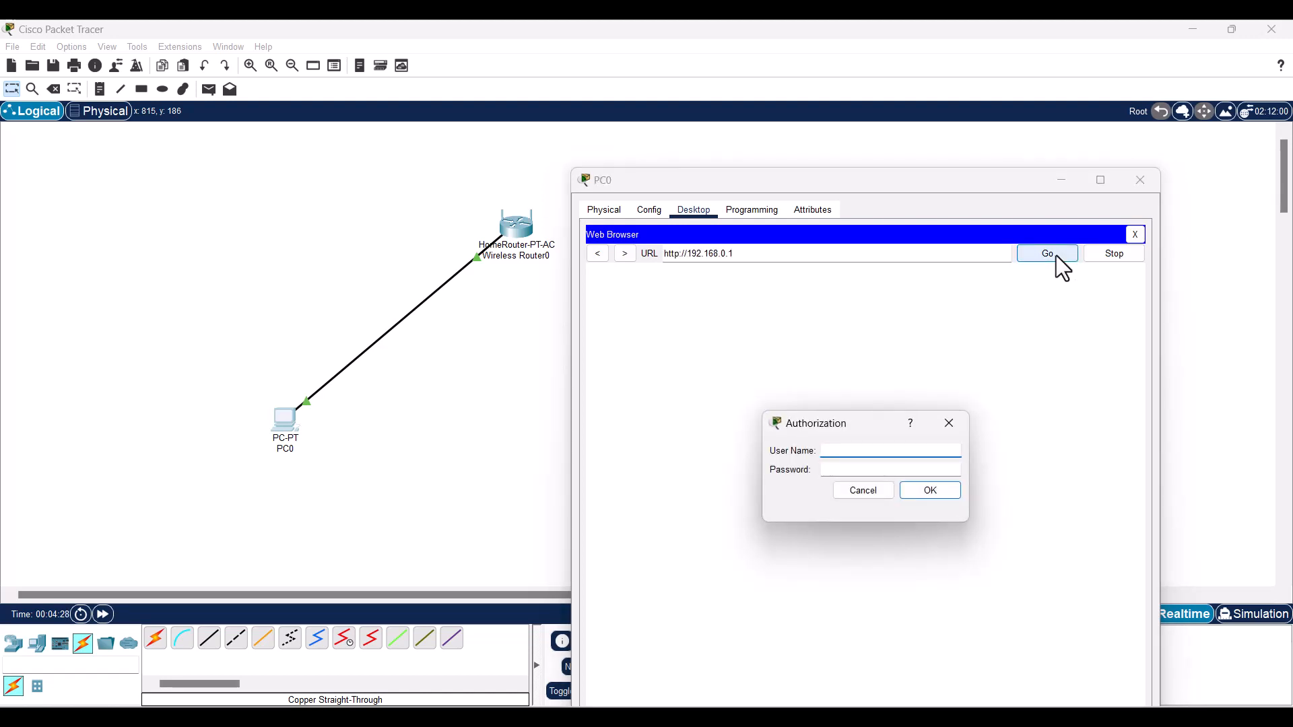
# - Enter the router's login username and password in the Authorization prompt
pyautogui.click(894, 446)
pyautogui.write('admin')
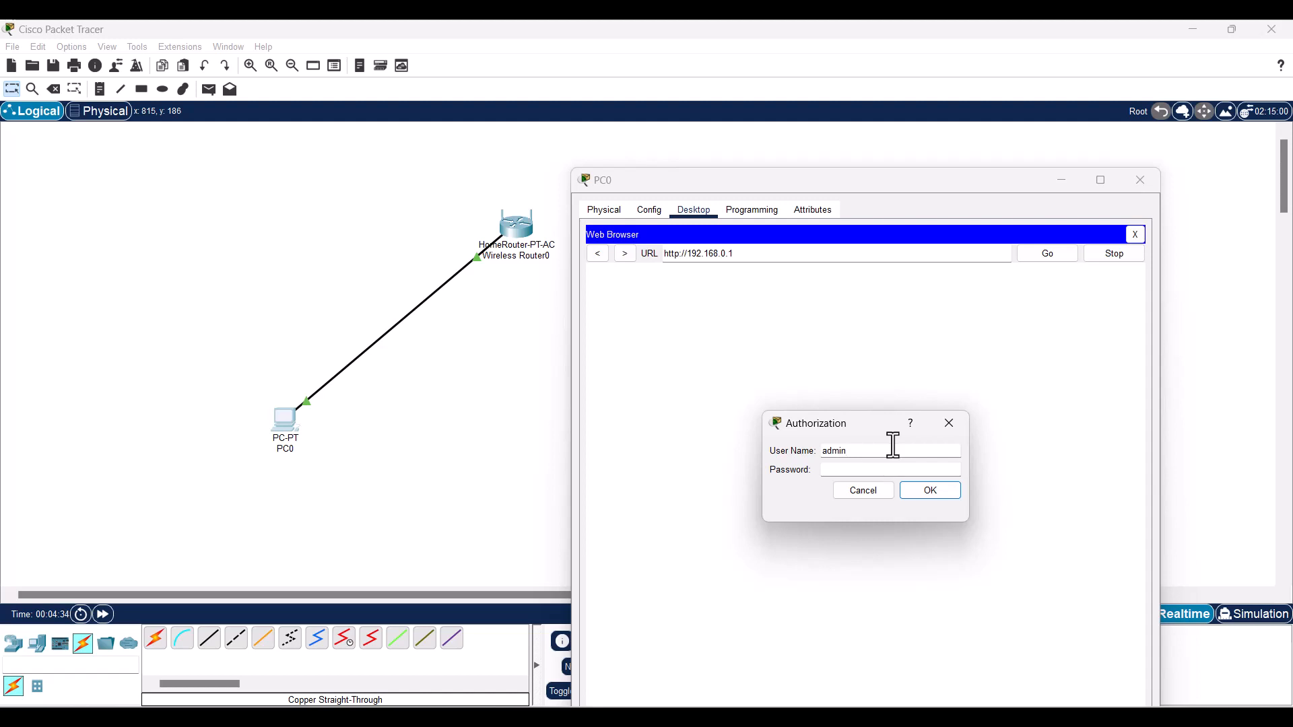
pyautogui.press('Tab')
pyautogui.write('admin')
pyautogui.moveTo(857, 422); pyautogui.dragTo(773, 352)
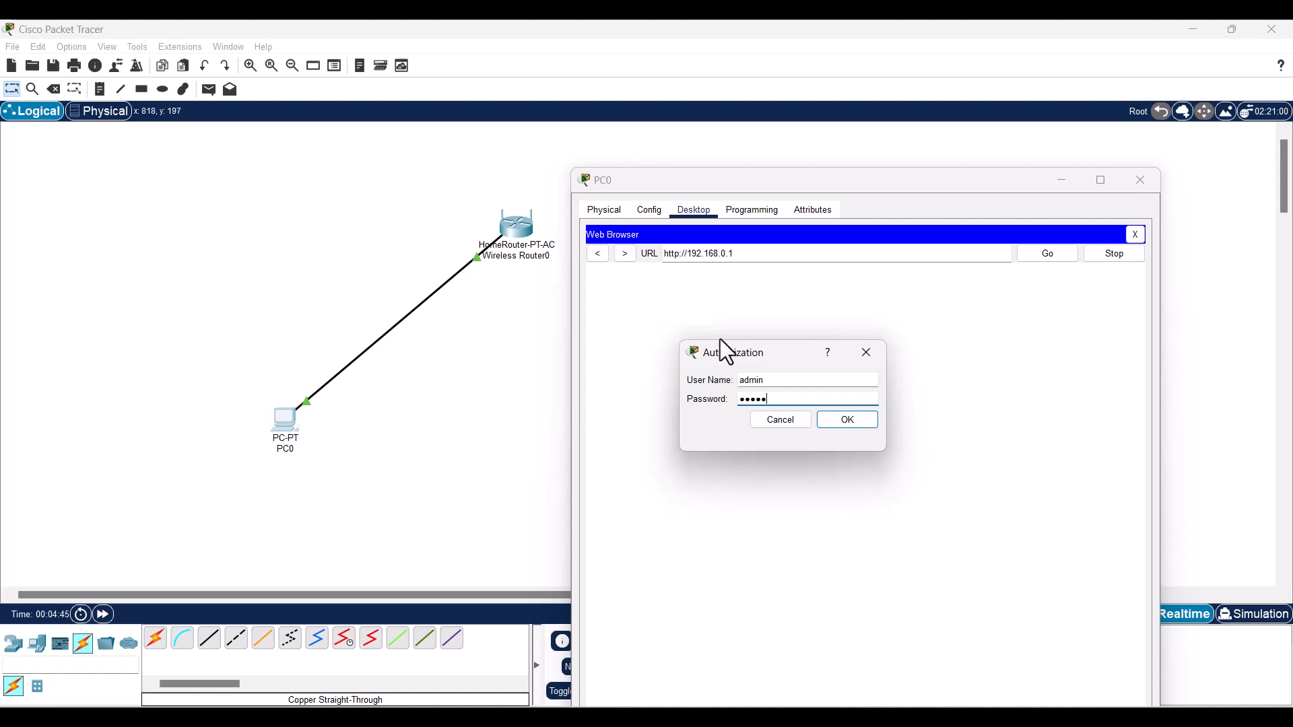
pyautogui.moveTo(778, 348); pyautogui.dragTo(765, 320)
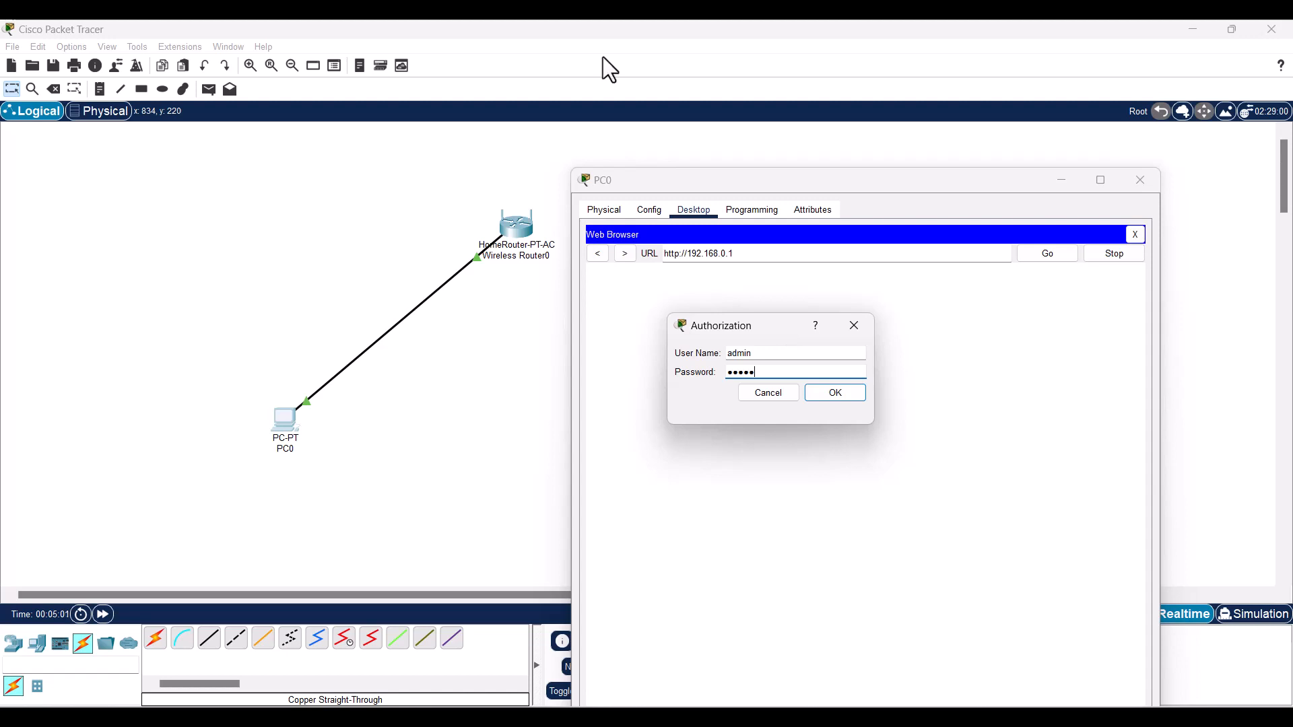
# - Log in and scroll the router setup page to the DHCP maximum number of users
pyautogui.click(835, 394)
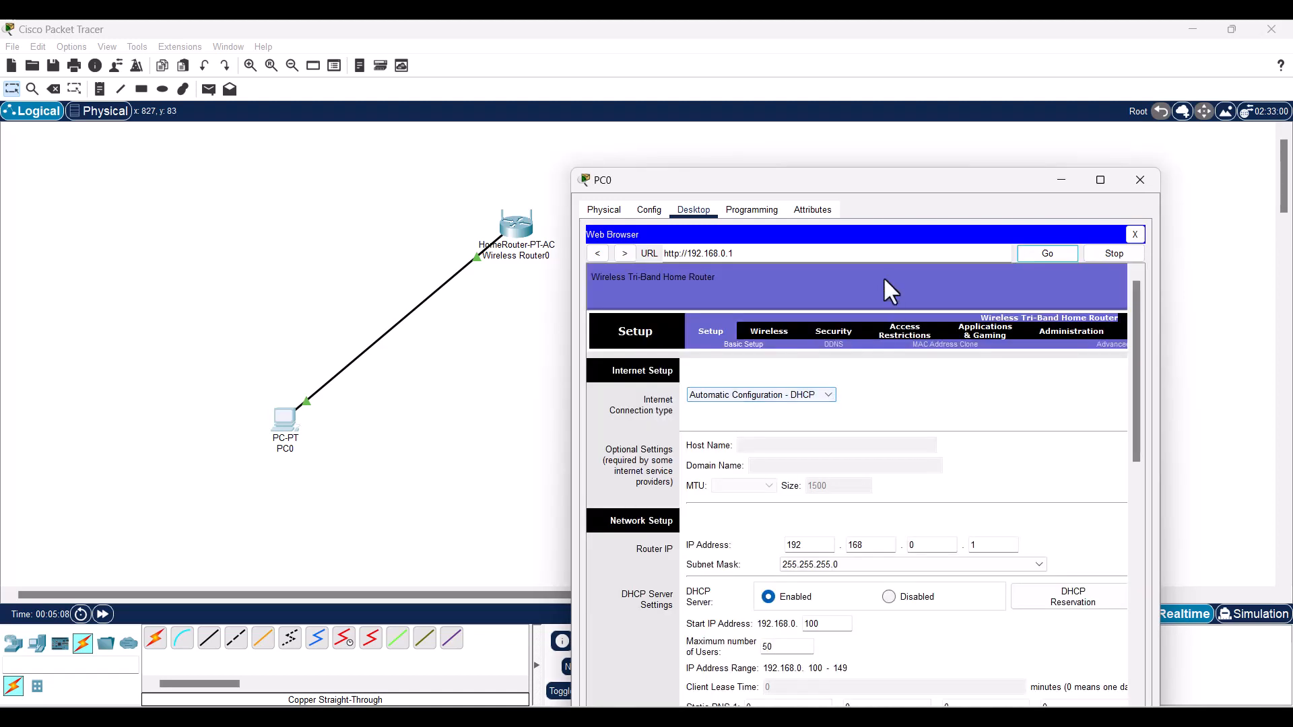
pyautogui.moveTo(852, 181); pyautogui.dragTo(834, 47)
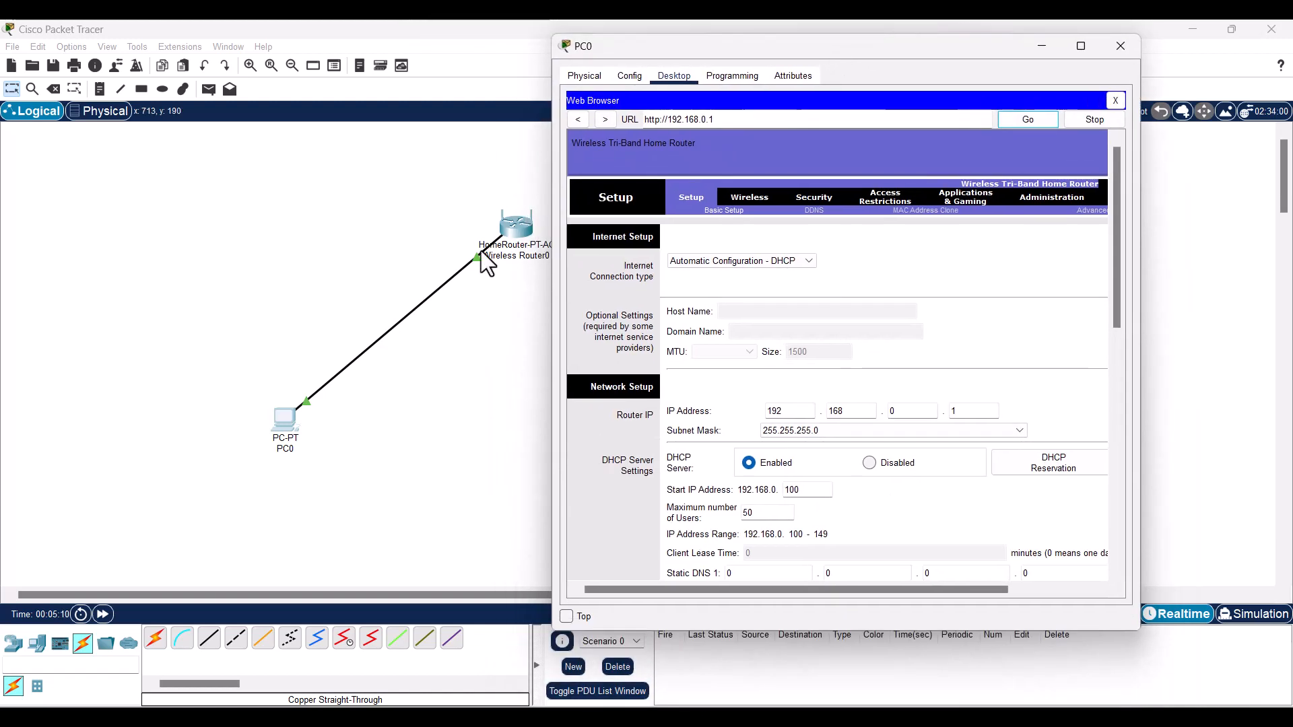
pyautogui.scroll(-3, 829, 349)
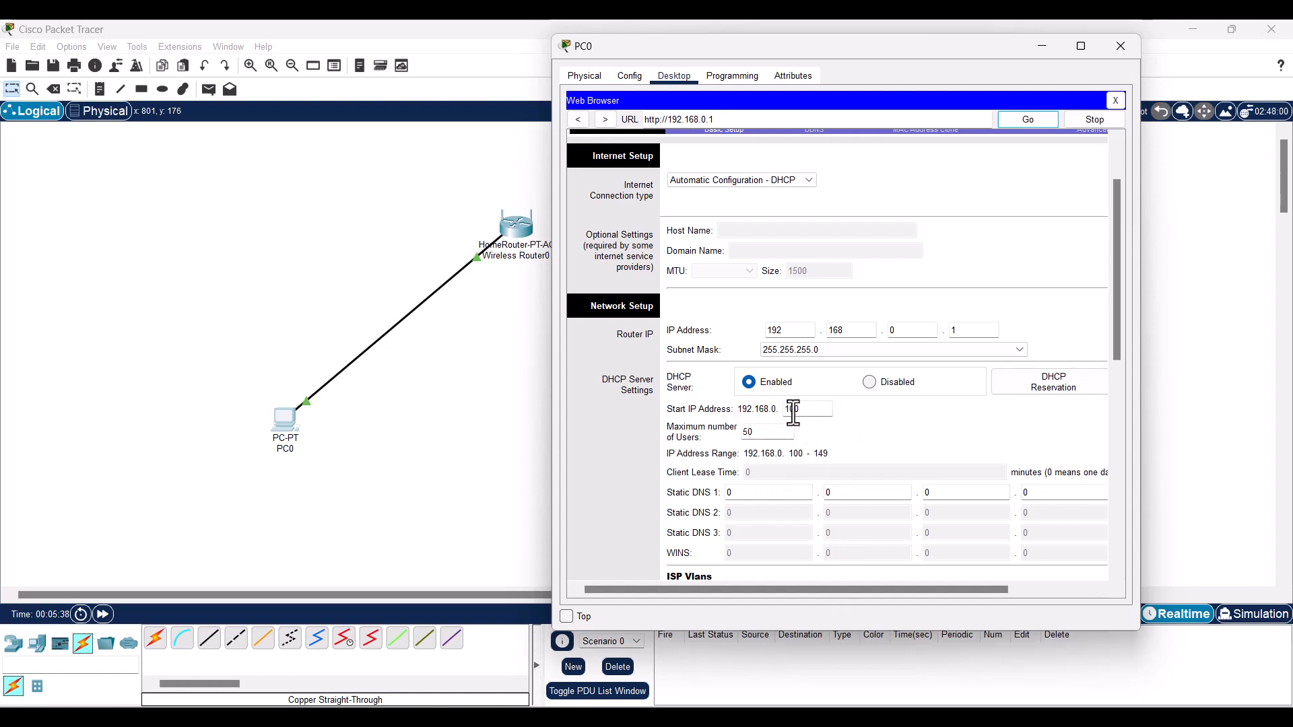
pyautogui.doubleClick(761, 434)
# - Close the router page, verify PC0 still has 192.168.0.100, and return to the Web Browser
pyautogui.click(1119, 100)
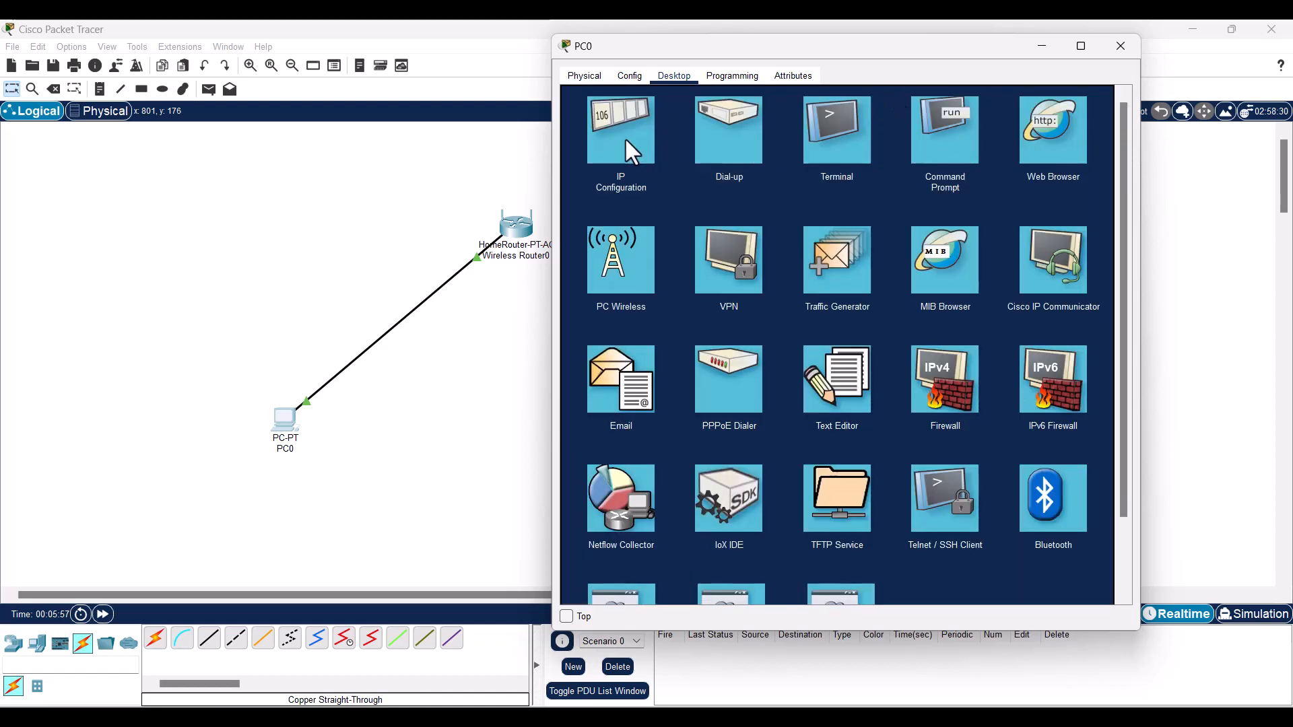
pyautogui.click(625, 136)
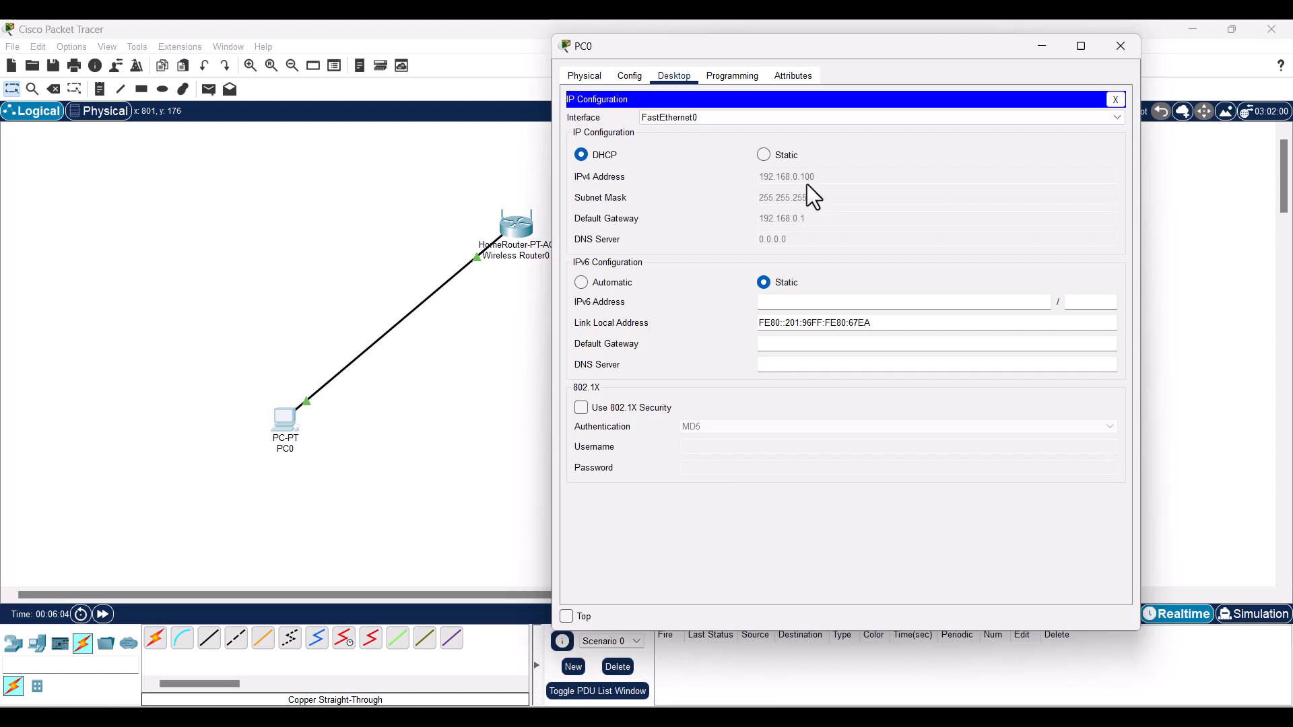
pyautogui.click(1115, 99)
pyautogui.click(1033, 136)
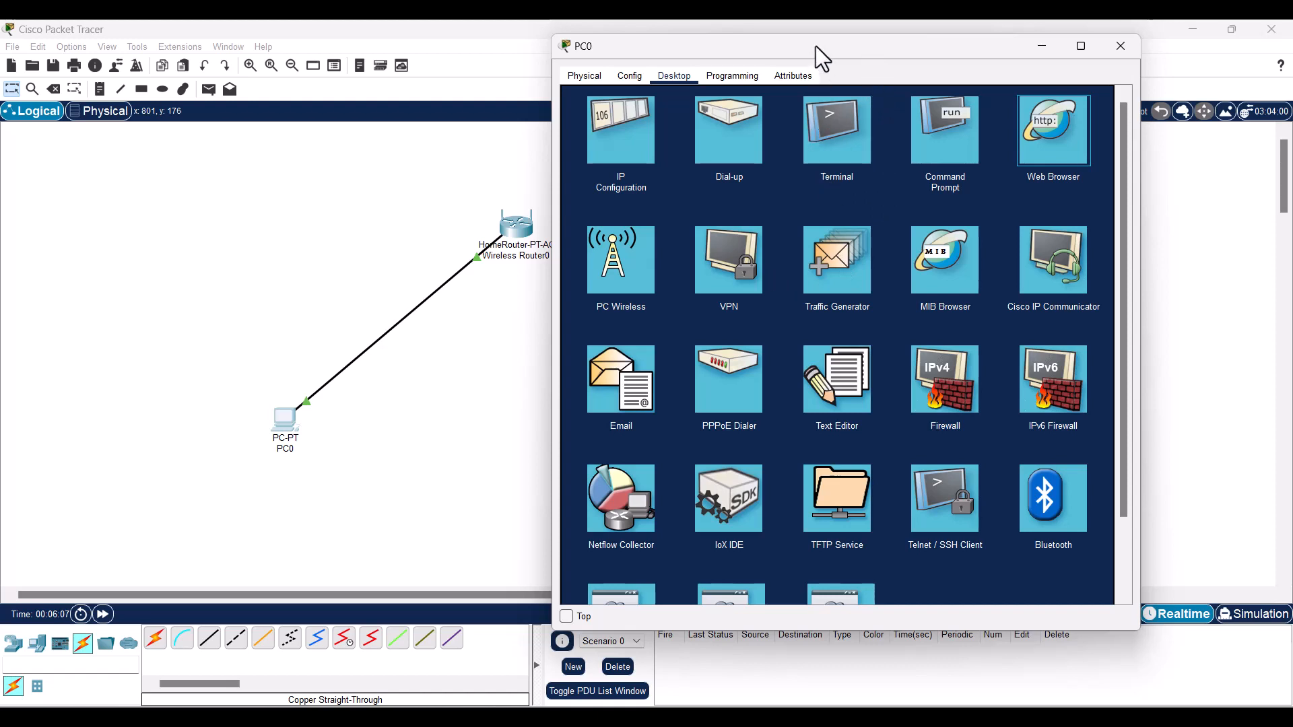
# - Reload 192.168.0.1 in PC0's browser and log in with the router credentials
pyautogui.moveTo(815, 46); pyautogui.dragTo(814, 70)
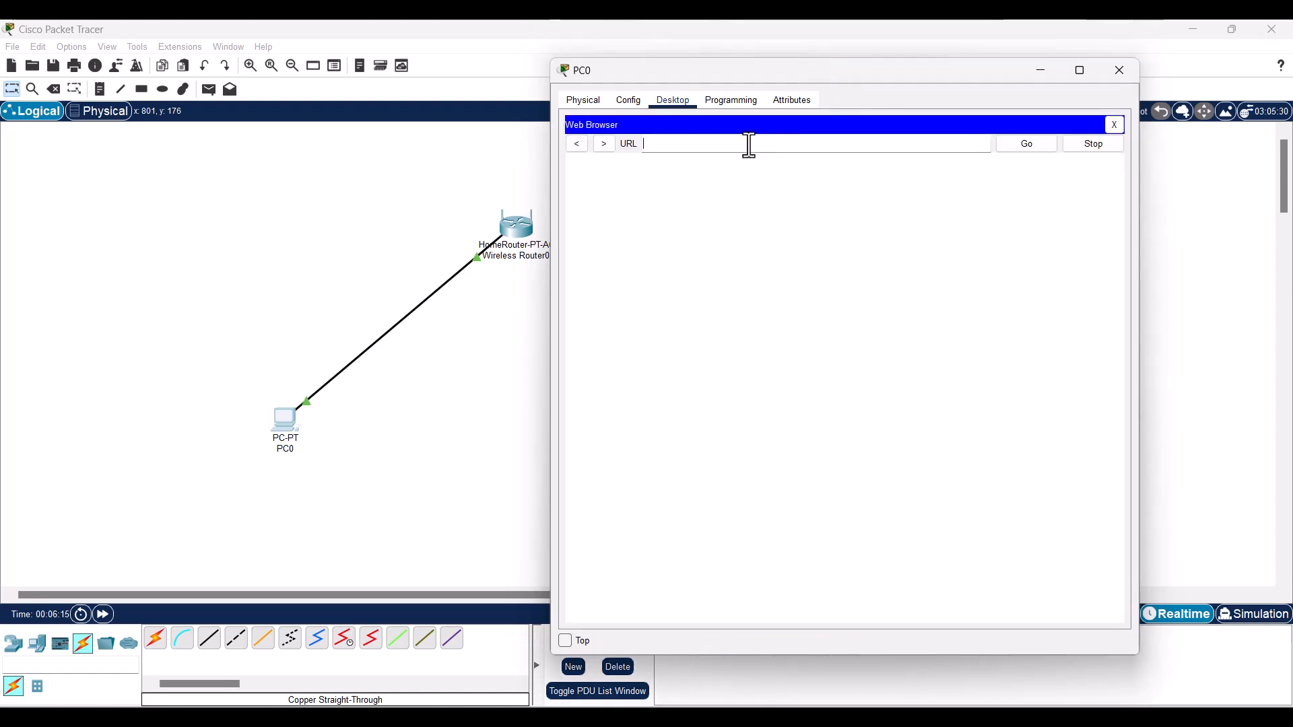
pyautogui.write('192.168.0.1')
pyautogui.press('Return')
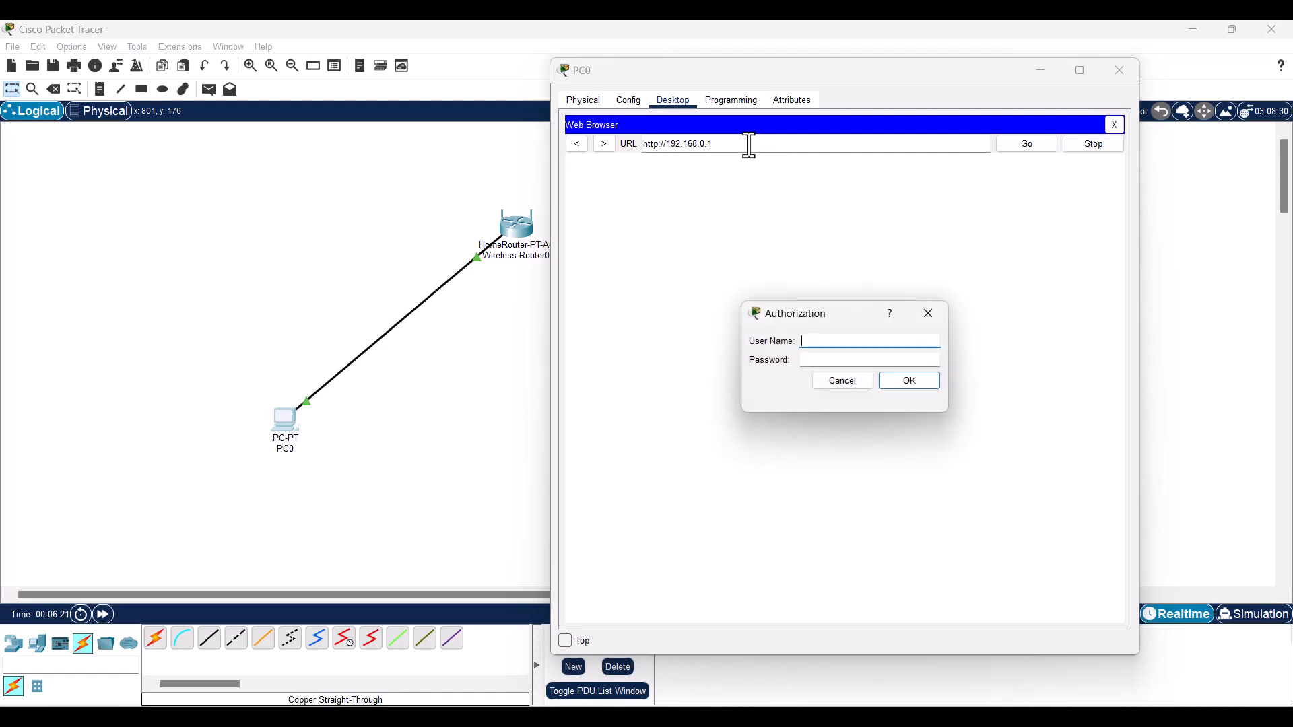
pyautogui.write('admin')
pyautogui.press('Tab')
pyautogui.write('admin')
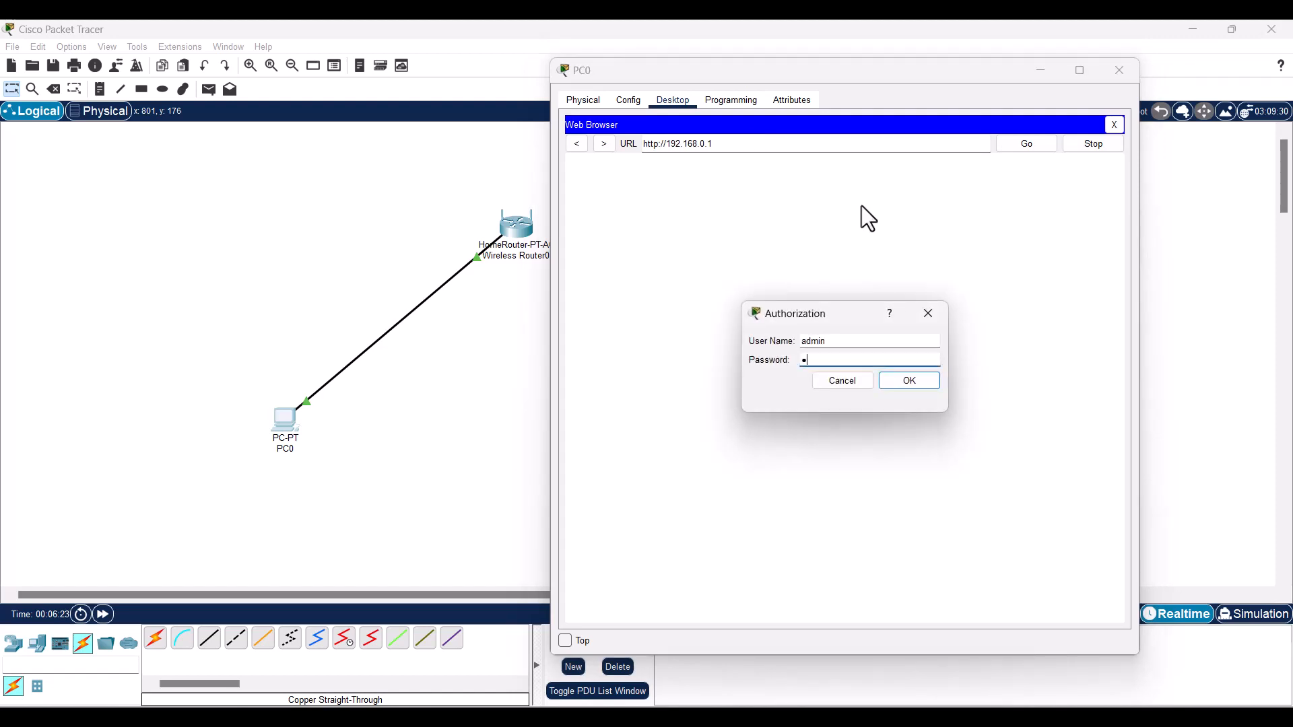
pyautogui.click(906, 387)
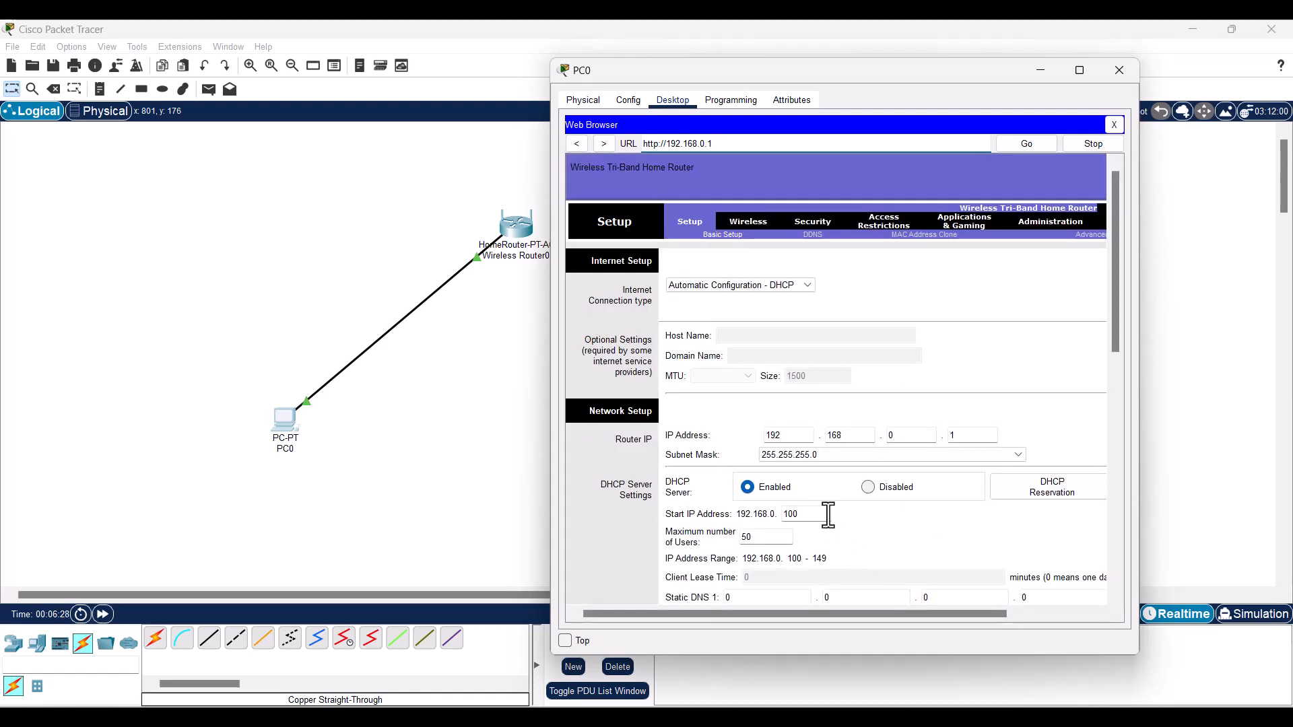
# - Change the router's LAN IP address to 192.168.100.1
pyautogui.scroll(-1, 862, 479)
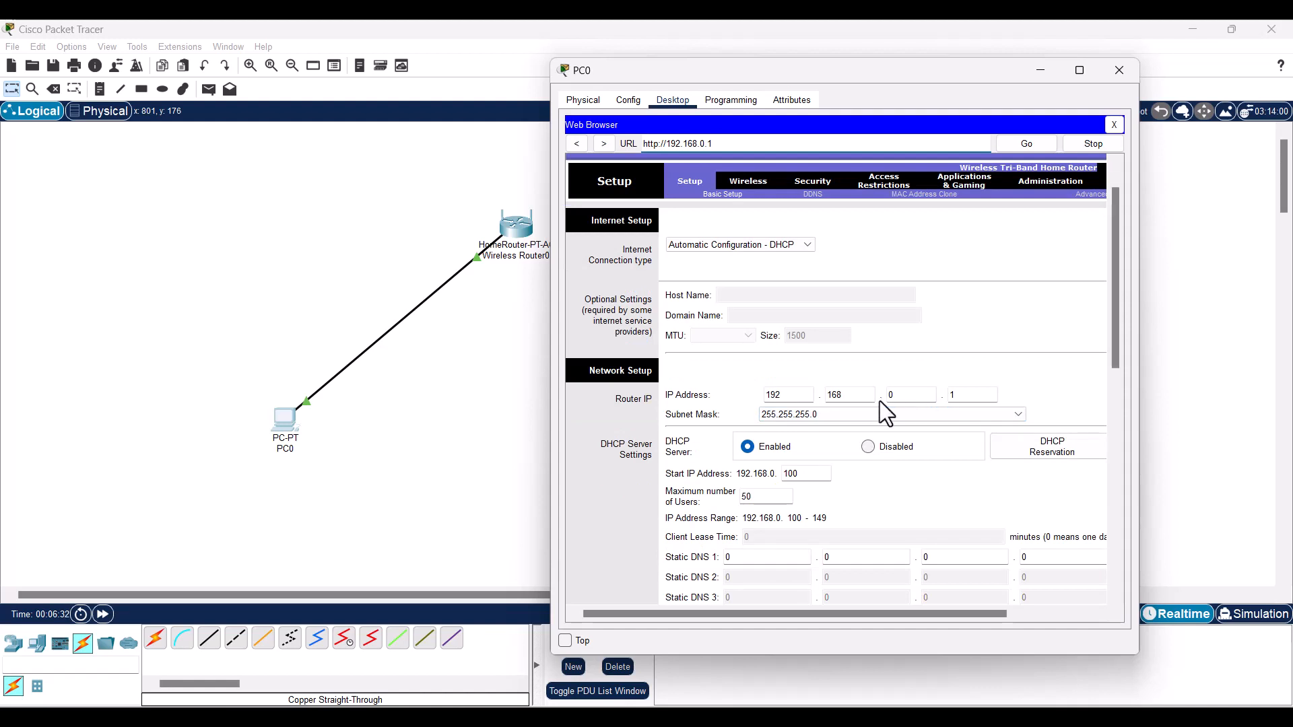
pyautogui.click(896, 395)
pyautogui.press('BackSpace')
pyautogui.write('100')
# - Set DHCP maximum users to 5 and start address to 2, then save the settings
pyautogui.scroll(-1, 893, 379)
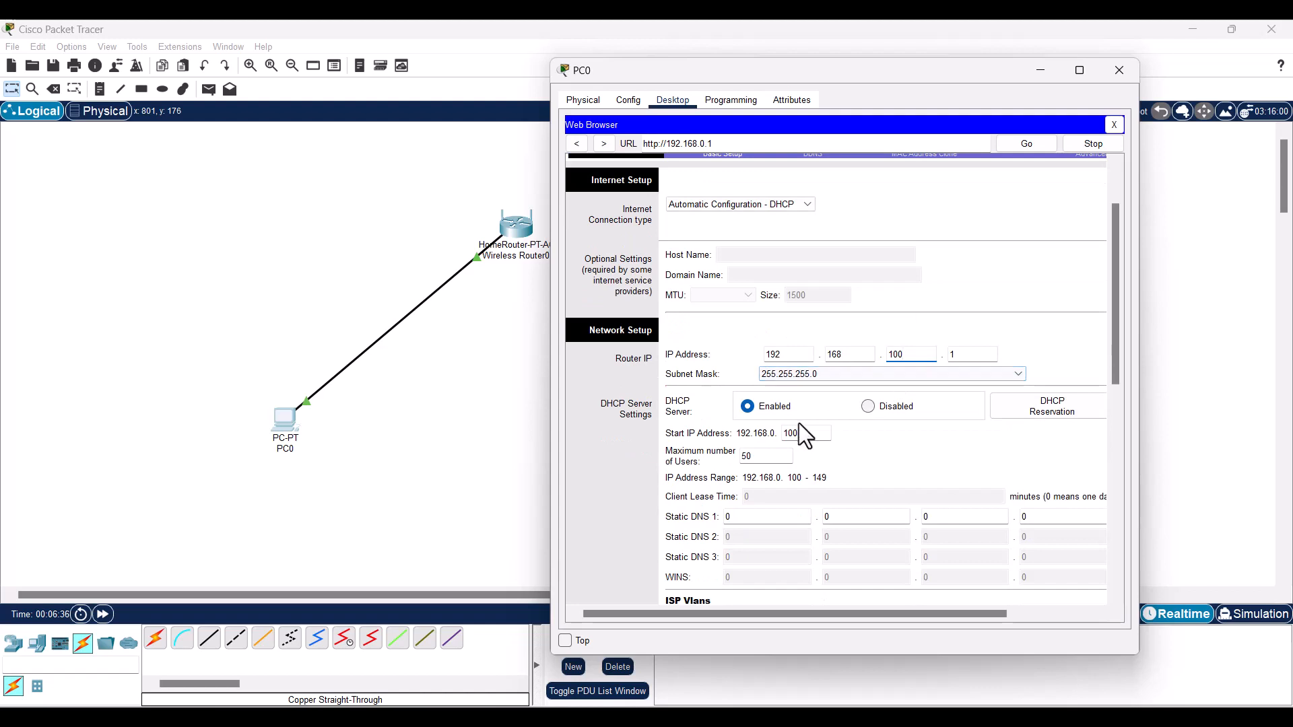
pyautogui.doubleClick(770, 458)
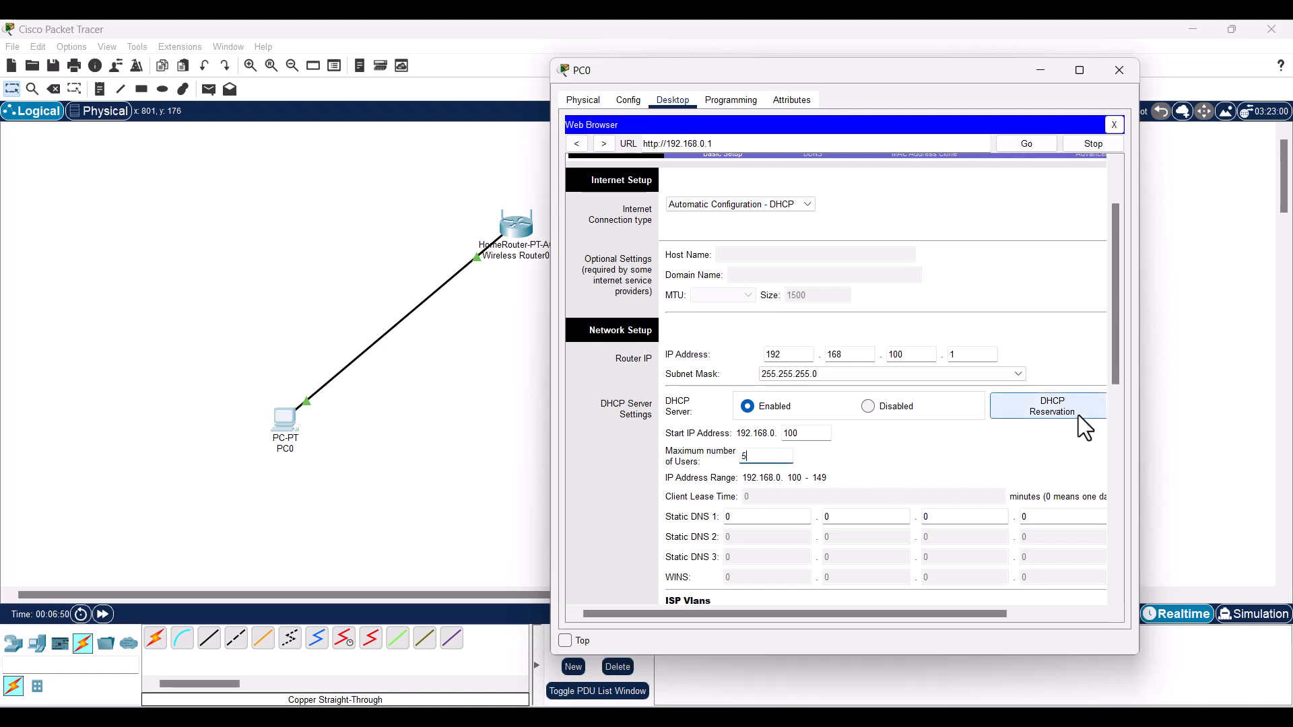
pyautogui.scroll(-1, 758, 452)
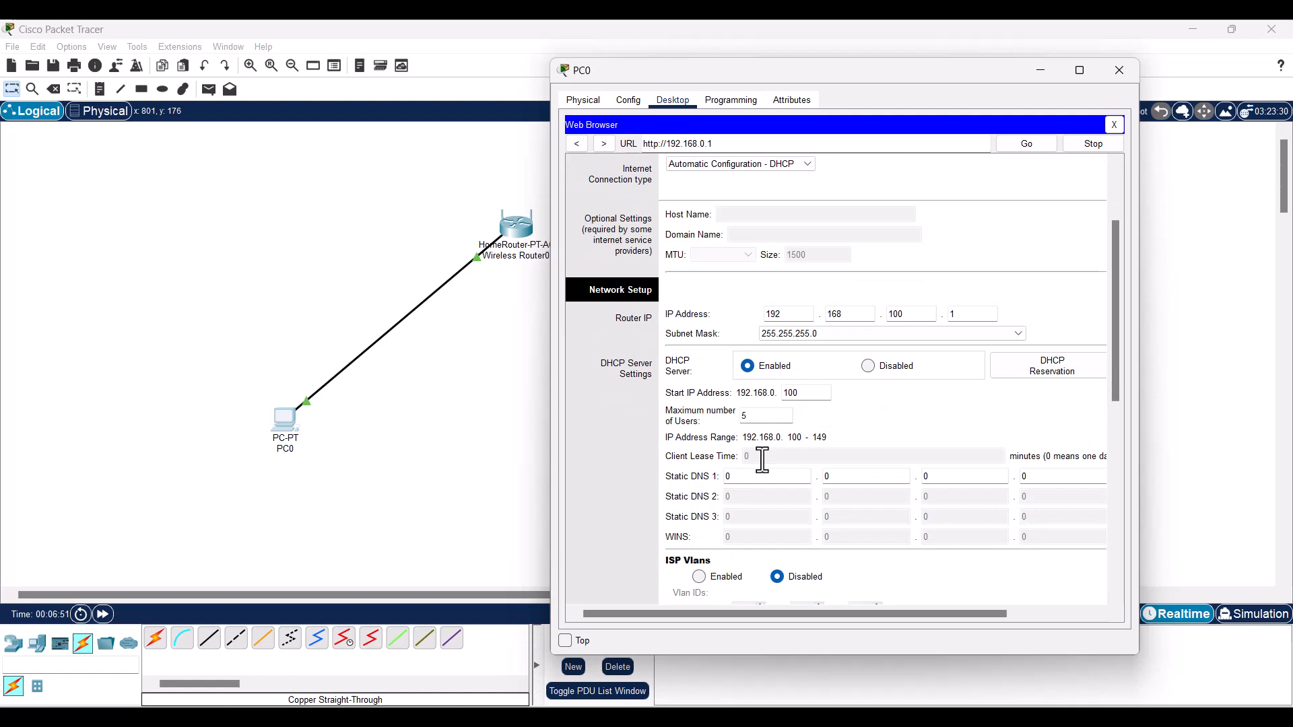
pyautogui.doubleClick(803, 393)
pyautogui.write('2')
pyautogui.scroll(-1, 835, 432)
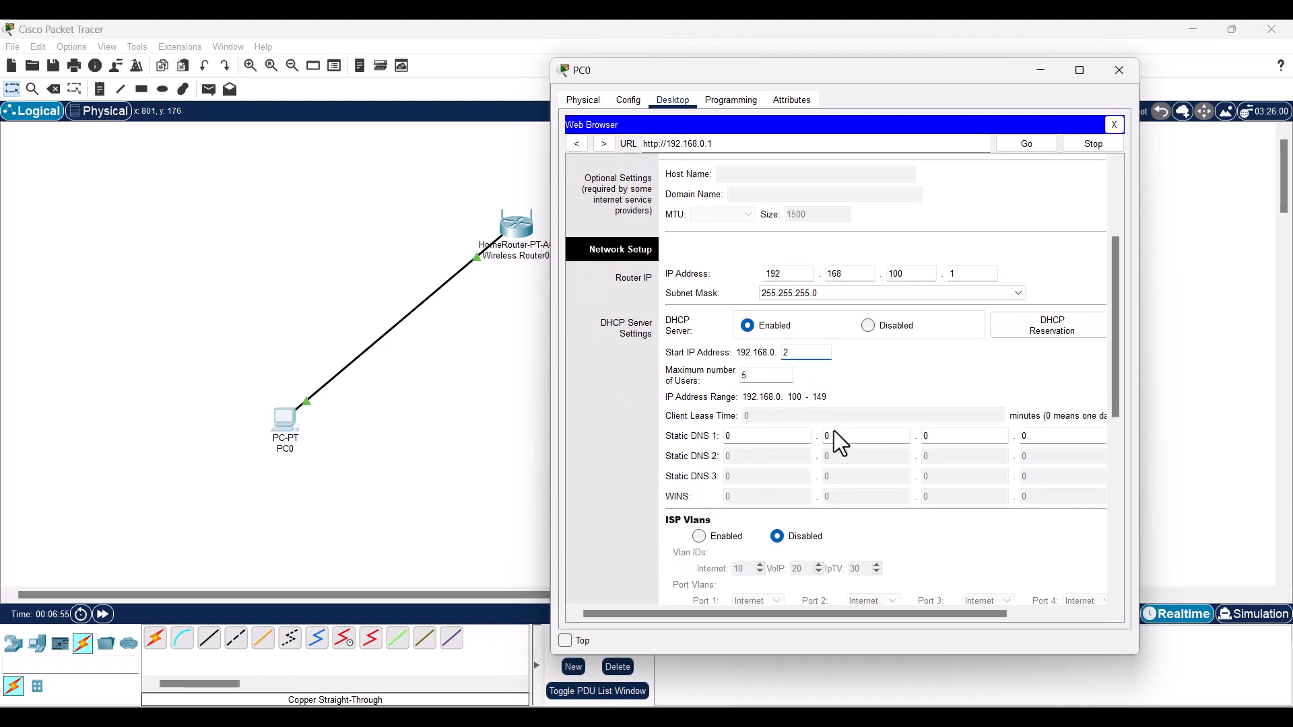
pyautogui.scroll(-5, 887, 366)
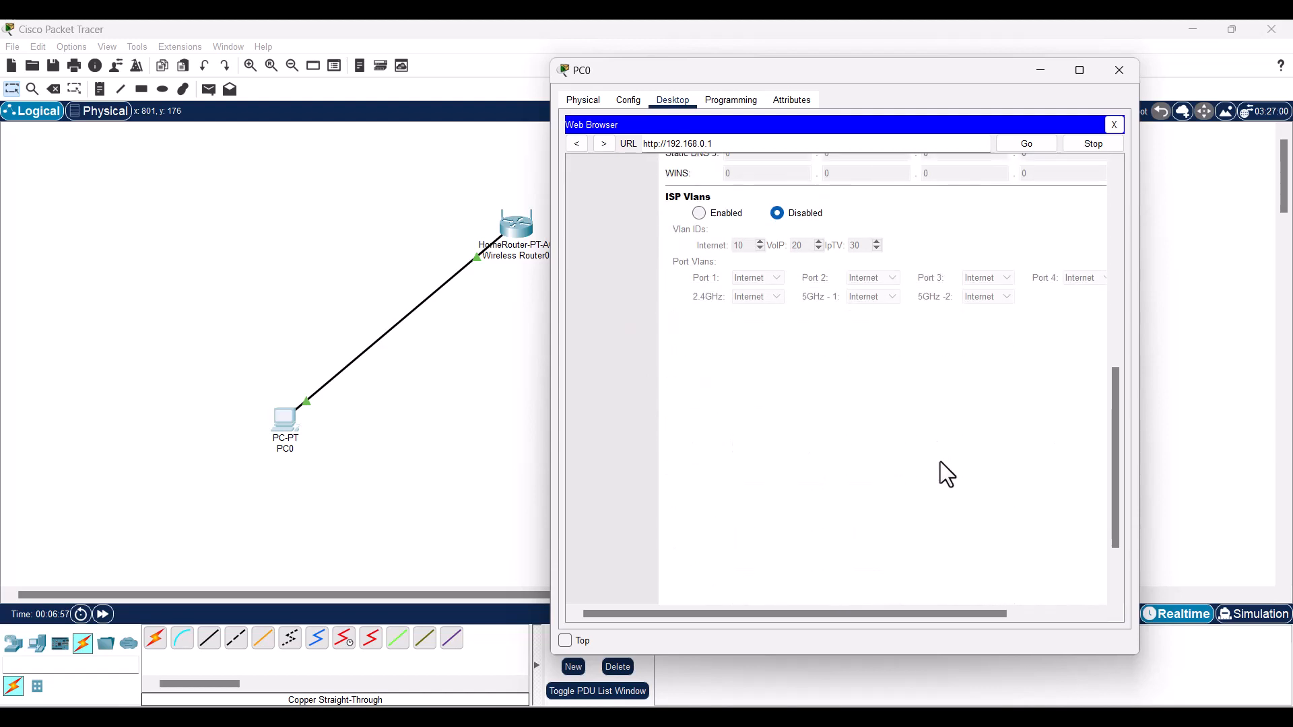
pyautogui.click(953, 584)
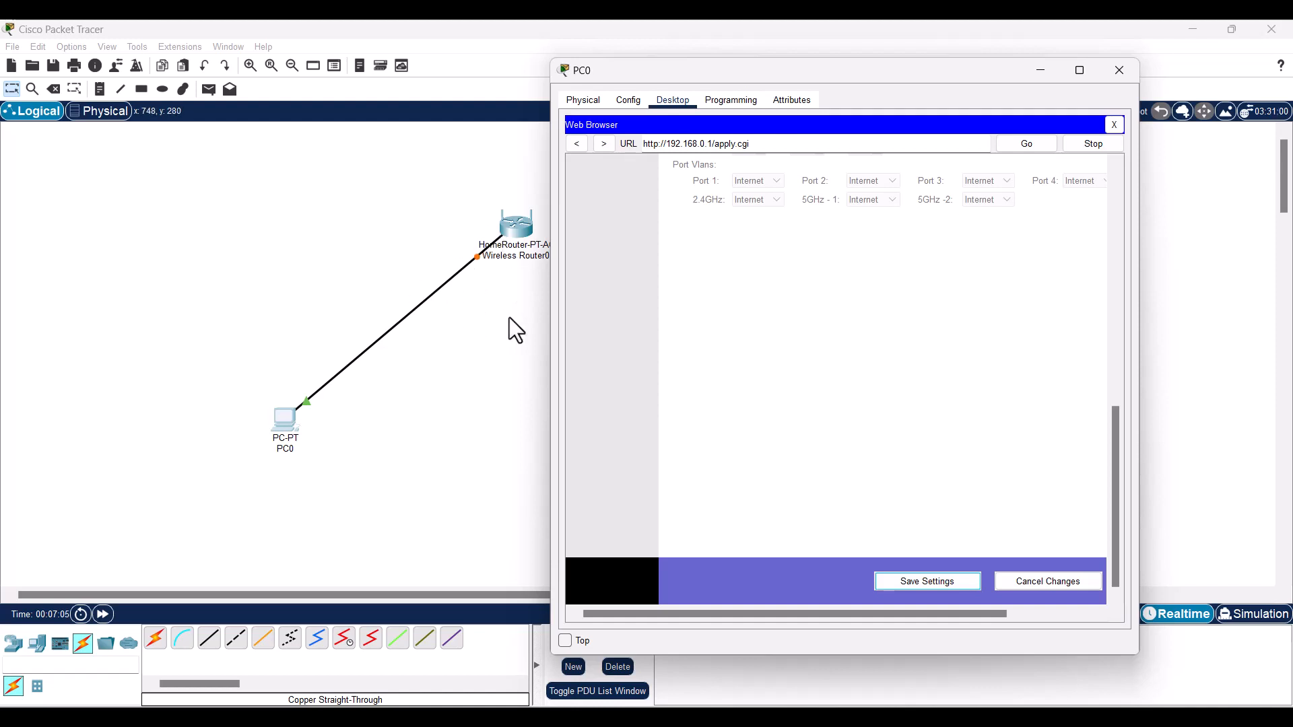
# - Wait while the router applies its settings until PC0's browser shows Request Timeout for apply.cgi
pyautogui.scroll(1, 810, 372)
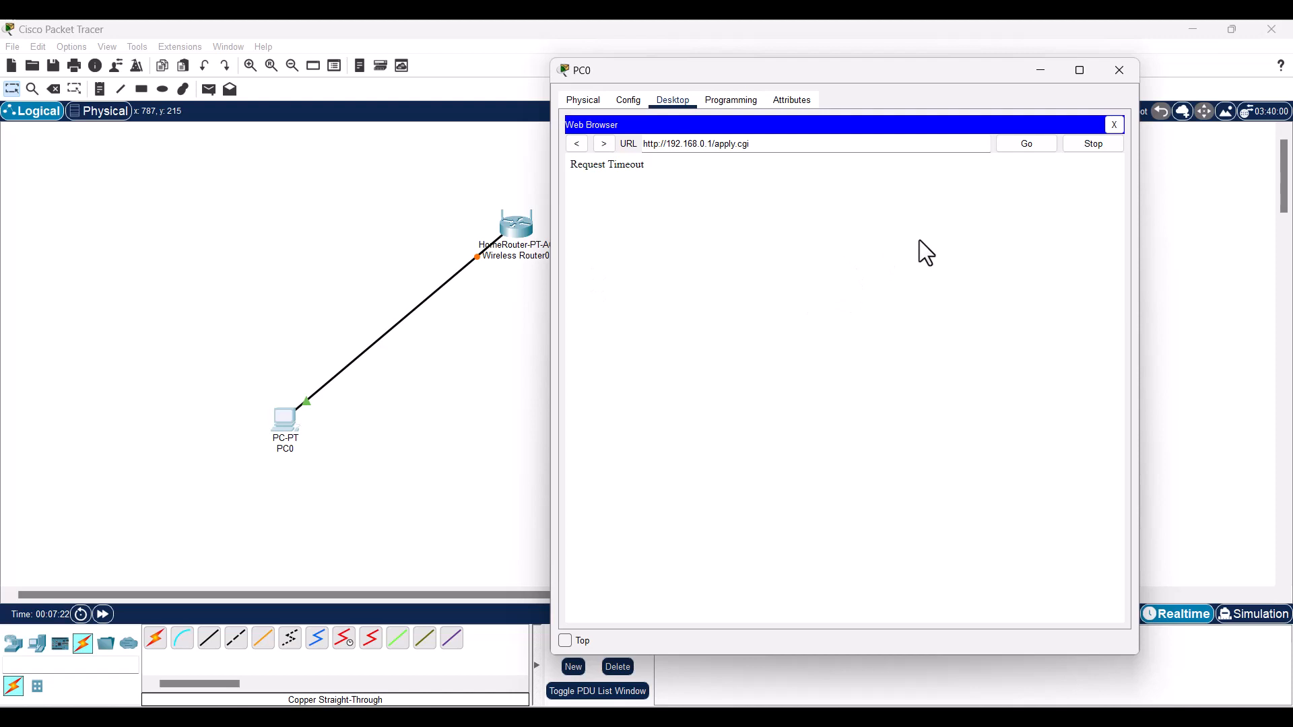
# - Switch PC0's IP configuration back to DHCP so it gets 192.168.100.2 with gateway 192.168.100.1
pyautogui.click(1115, 124)
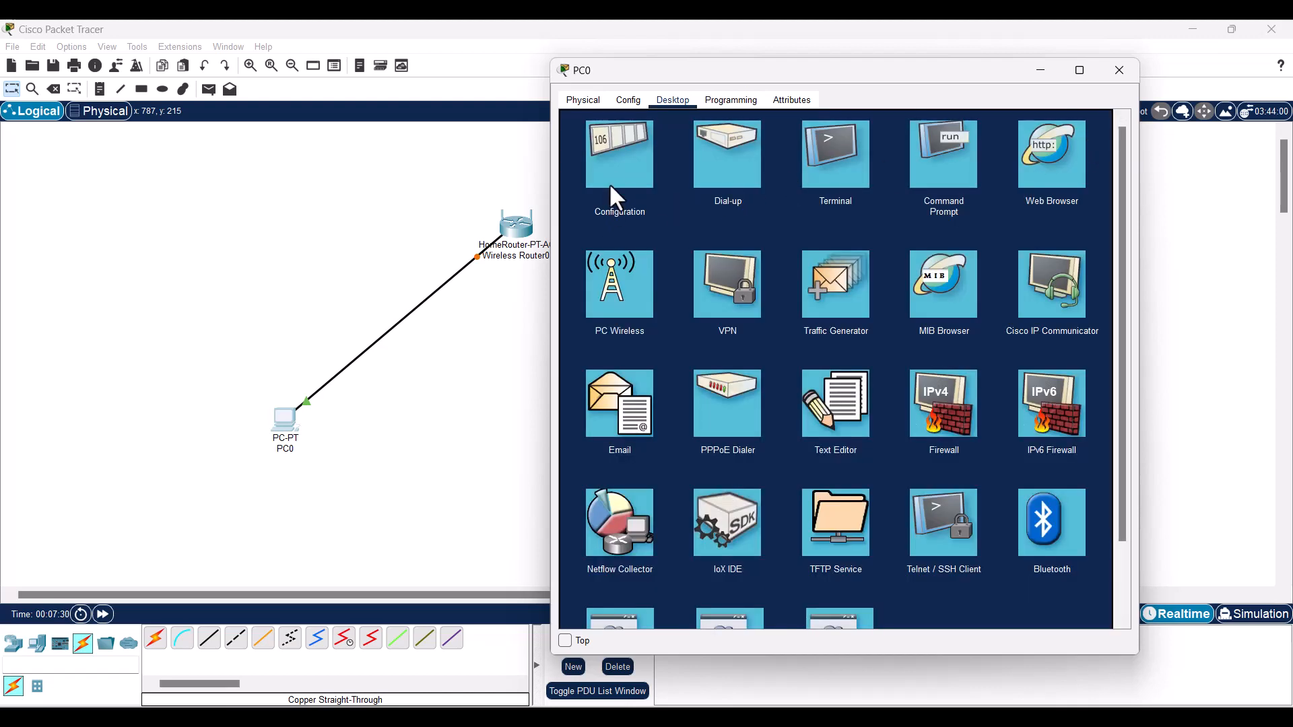
pyautogui.click(614, 173)
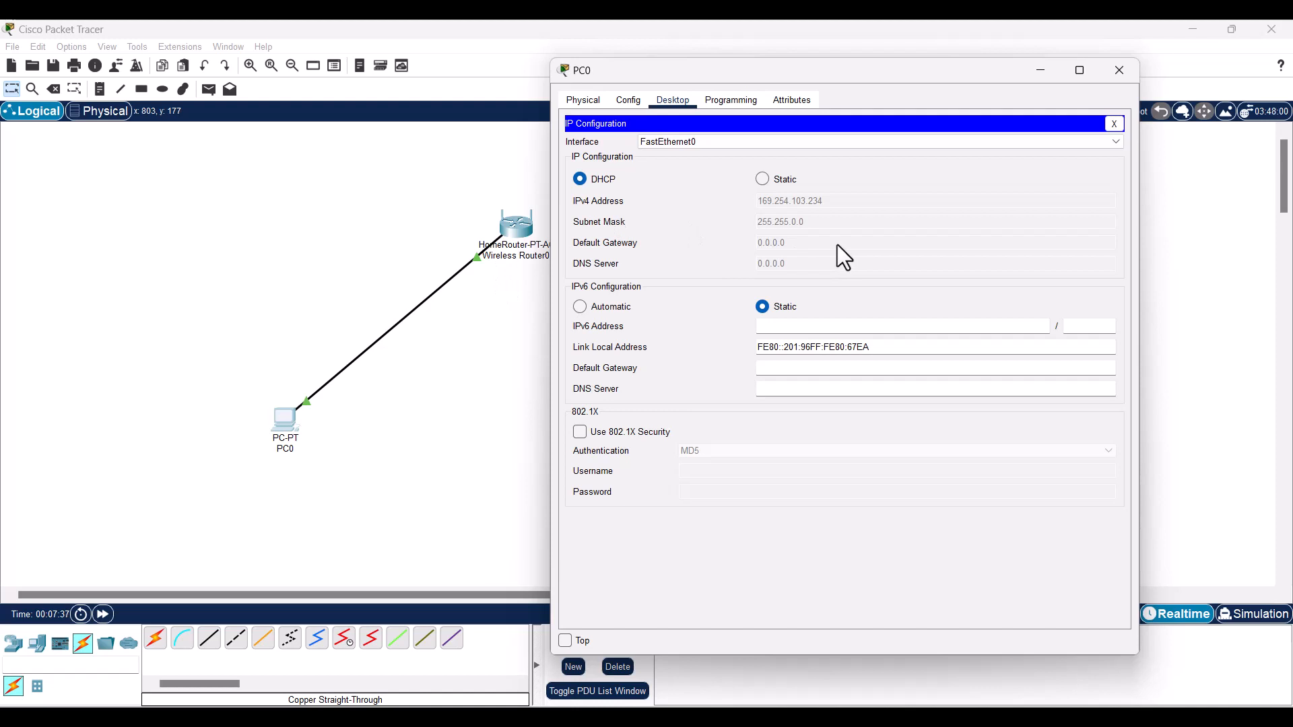
pyautogui.moveTo(757, 70); pyautogui.dragTo(765, 106)
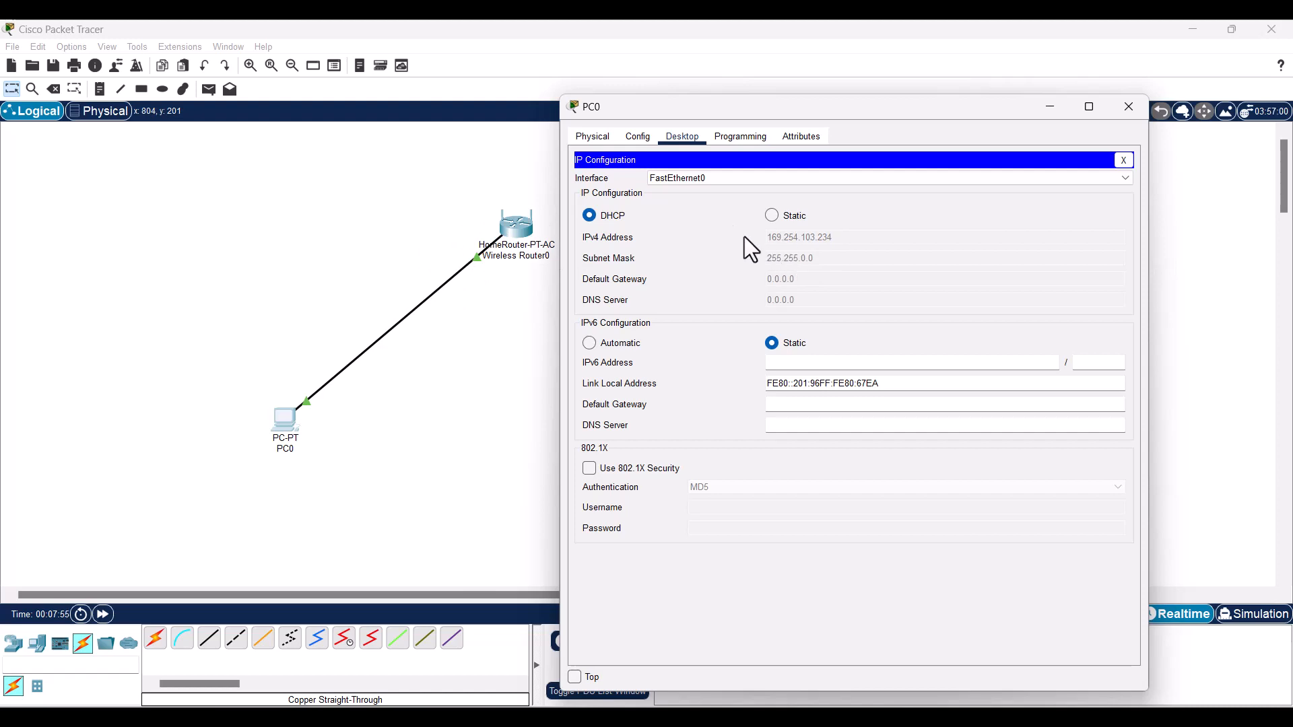
pyautogui.click(772, 216)
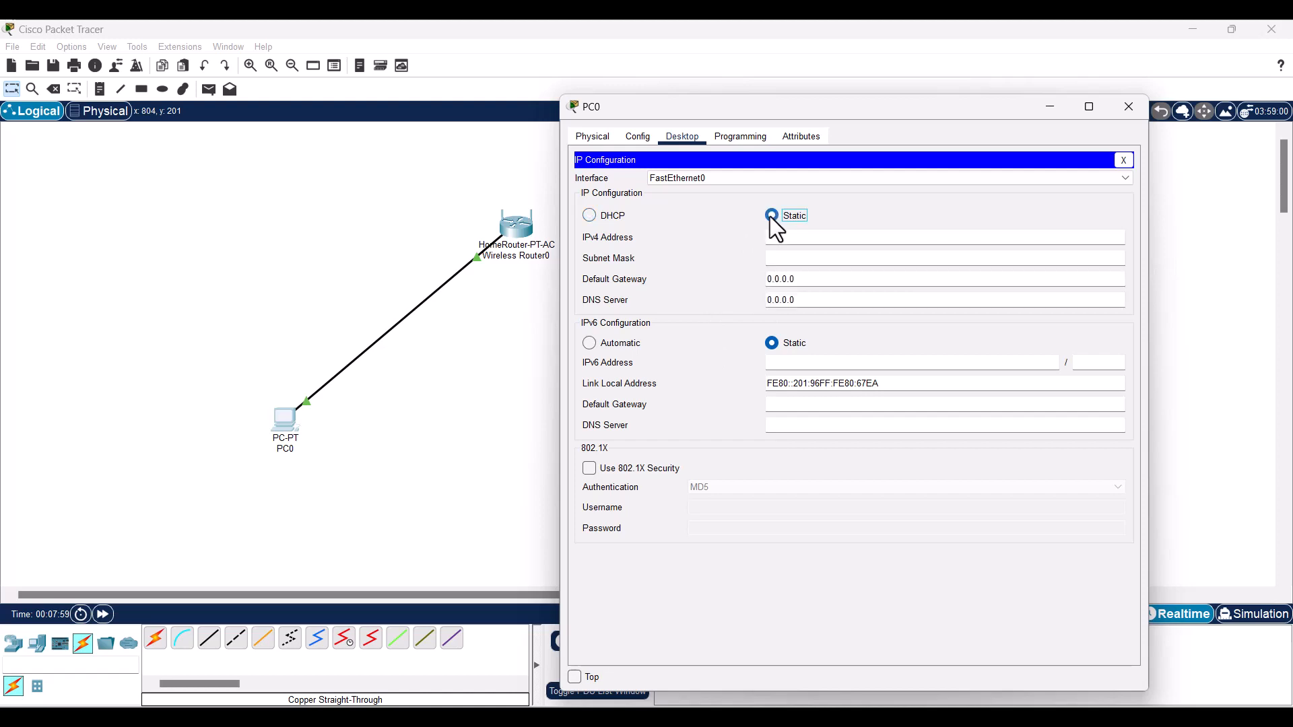
pyautogui.click(589, 217)
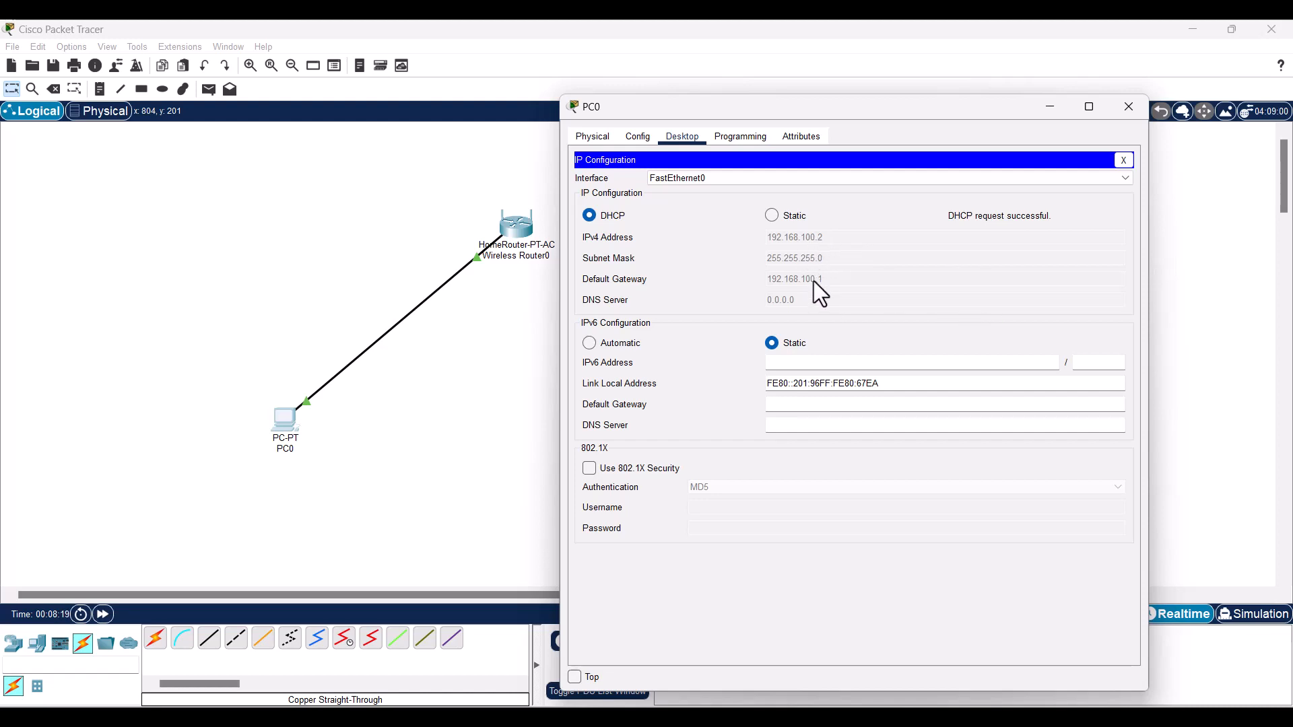
pyautogui.click(1123, 160)
pyautogui.moveTo(903, 106); pyautogui.dragTo(931, 91)
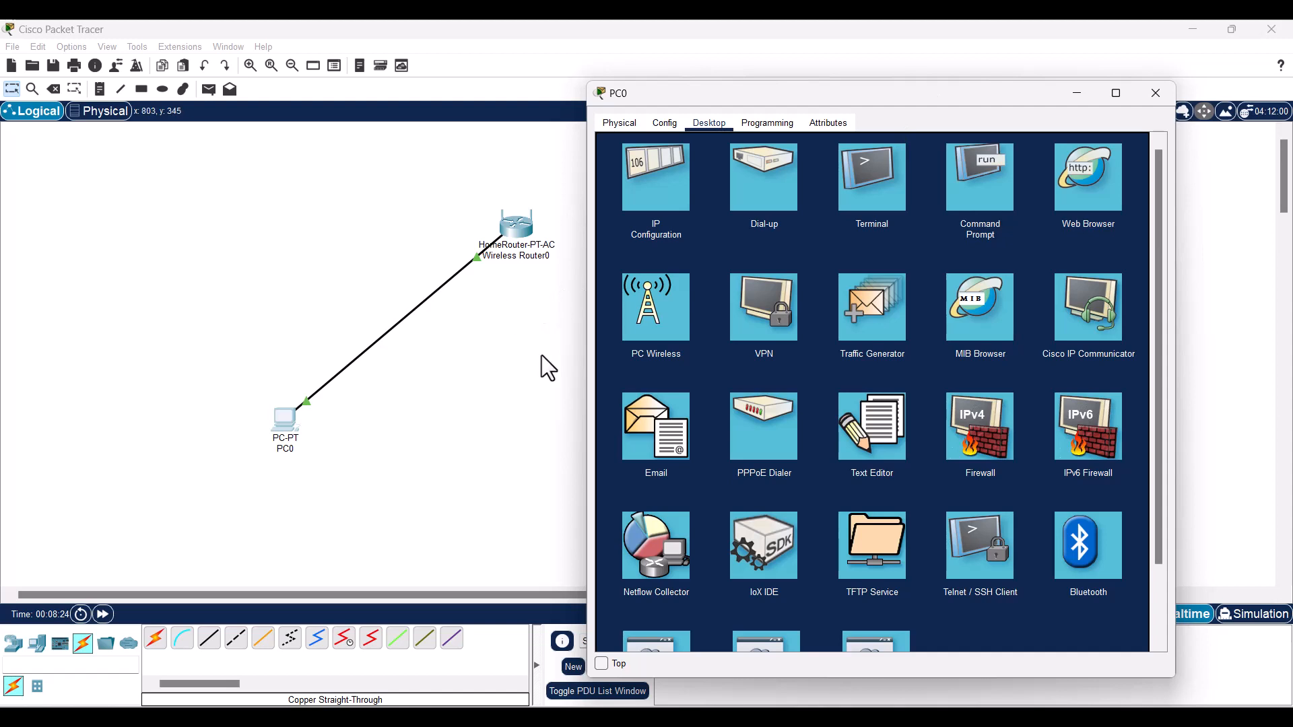
# - Browse from PC0 to 192.168.100.1 and log in with the admin user name and password
pyautogui.click(1097, 192)
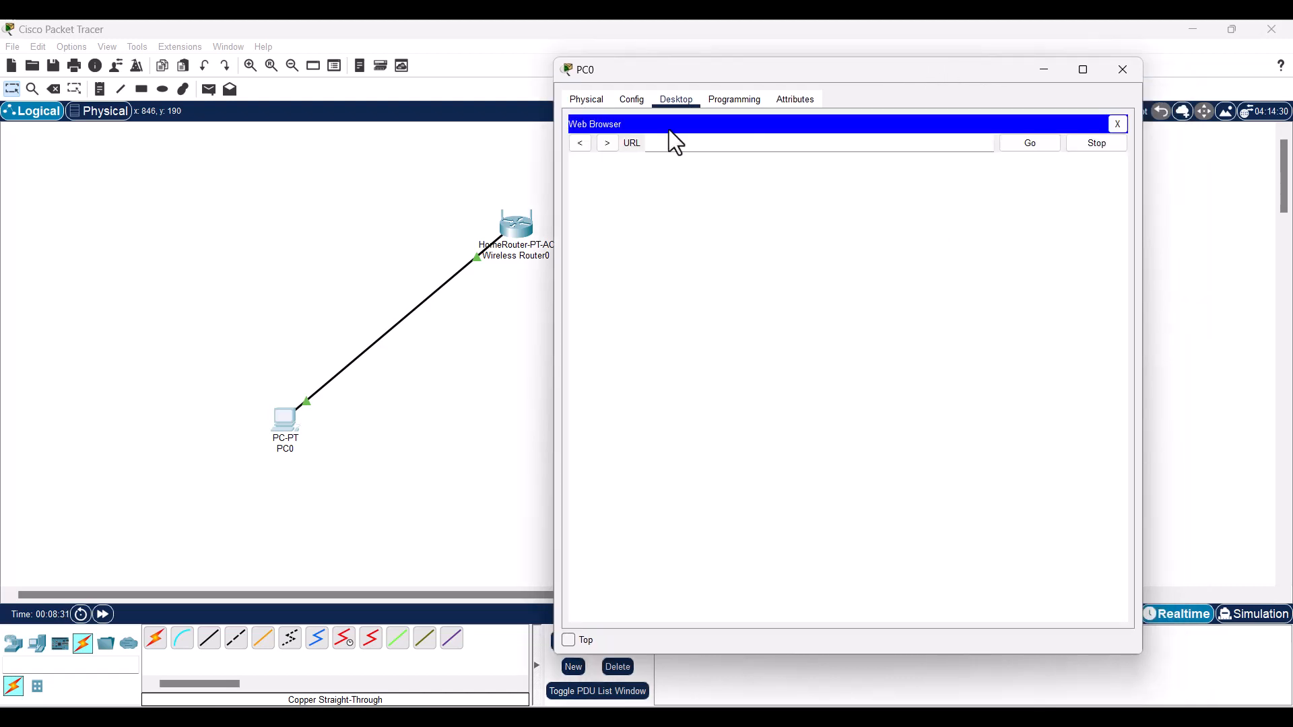
pyautogui.click(656, 145)
pyautogui.write('192.168.100.1')
pyautogui.press('Return')
pyautogui.write('admin')
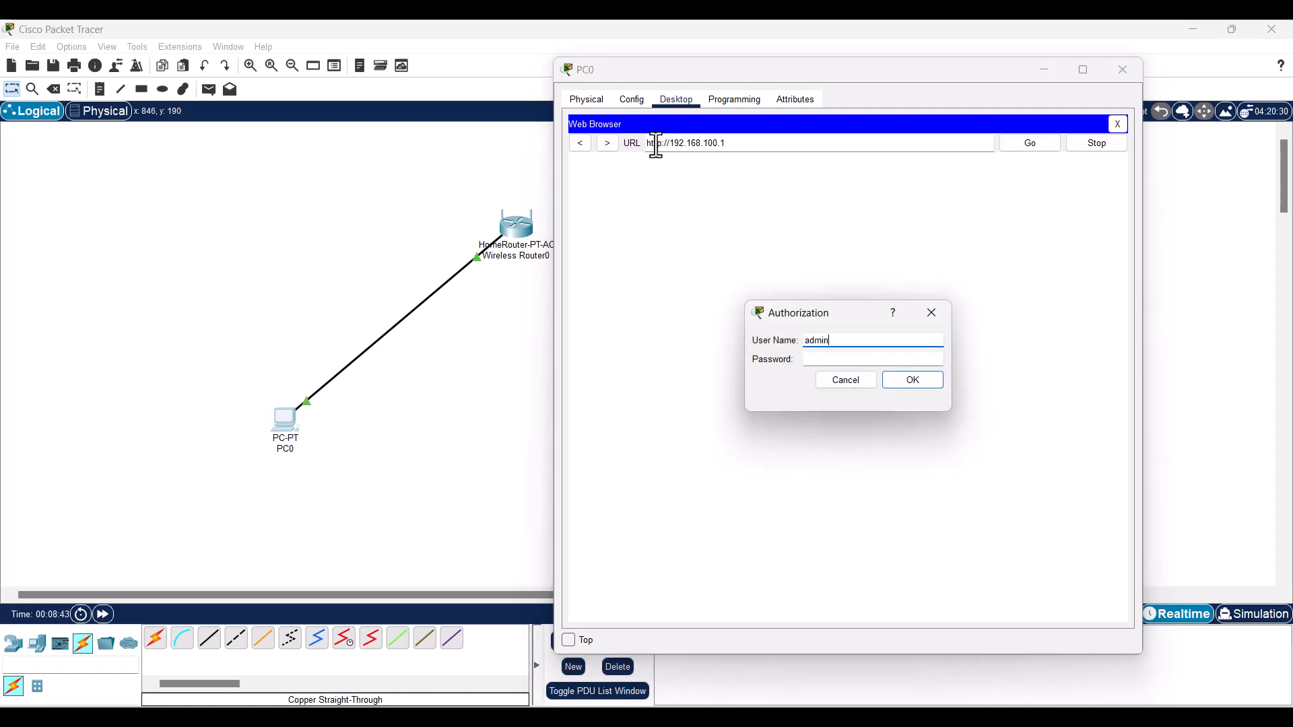
pyautogui.press('Tab')
pyautogui.write('admin')
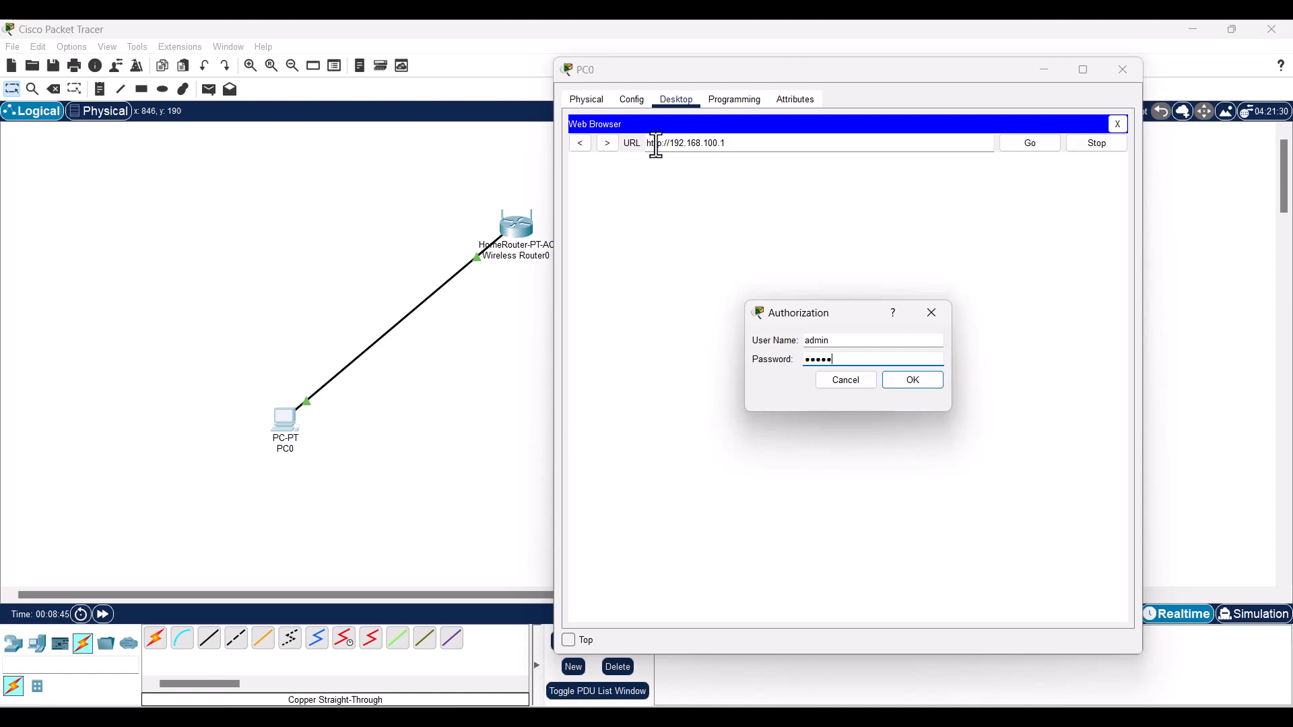
pyautogui.press('Return')
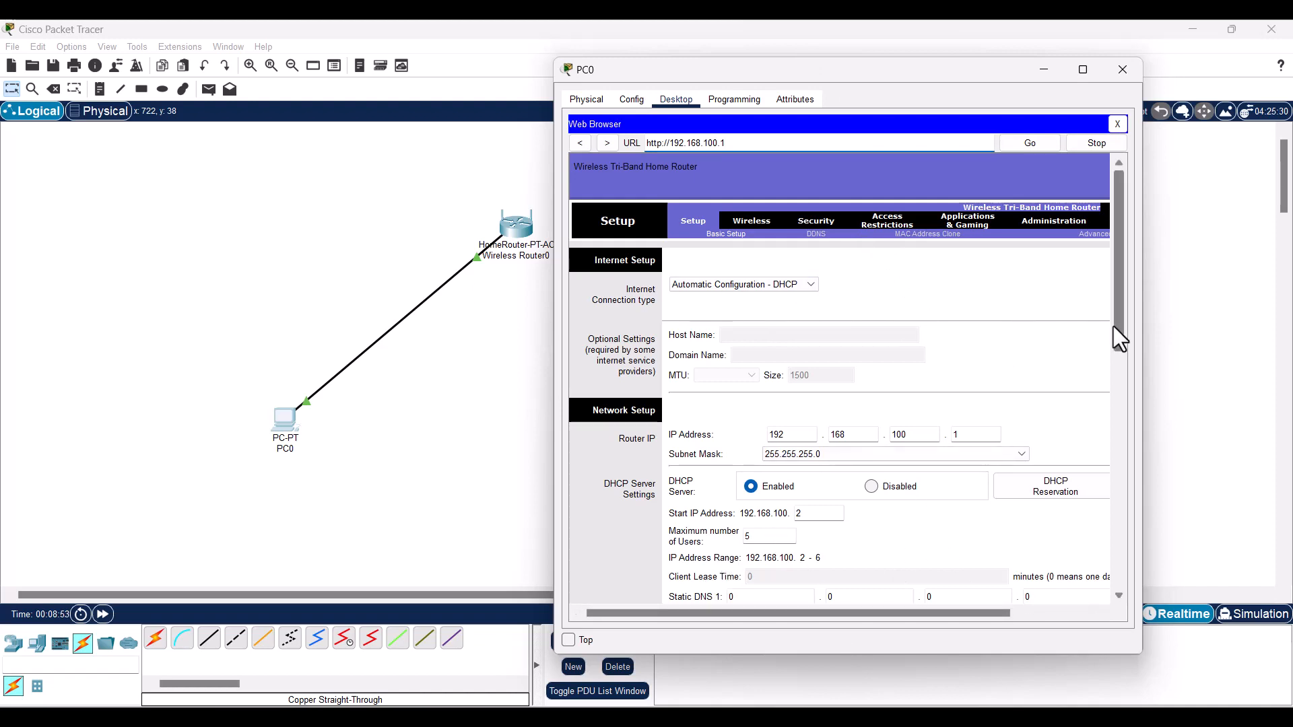
pyautogui.moveTo(1114, 326); pyautogui.dragTo(1129, 301)
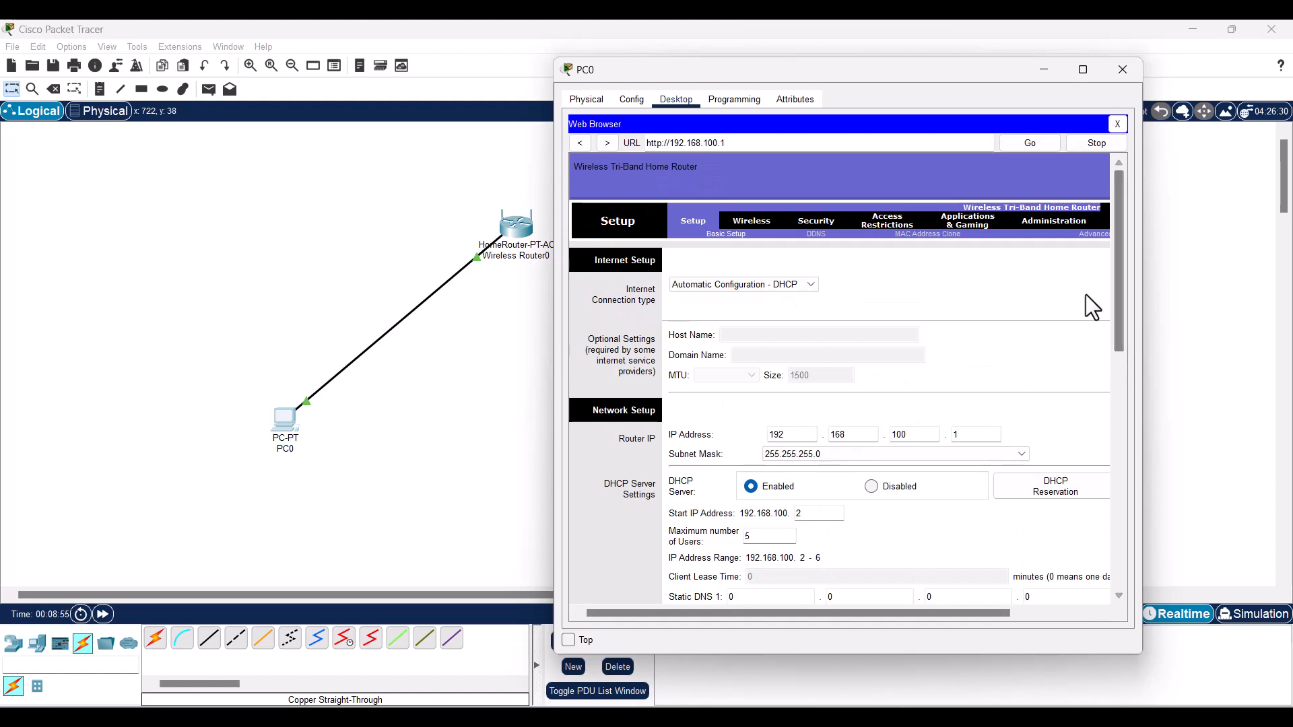
# - On Basic Wireless Settings, rename the 2.4 GHz network to 'unitama'
pyautogui.click(814, 221)
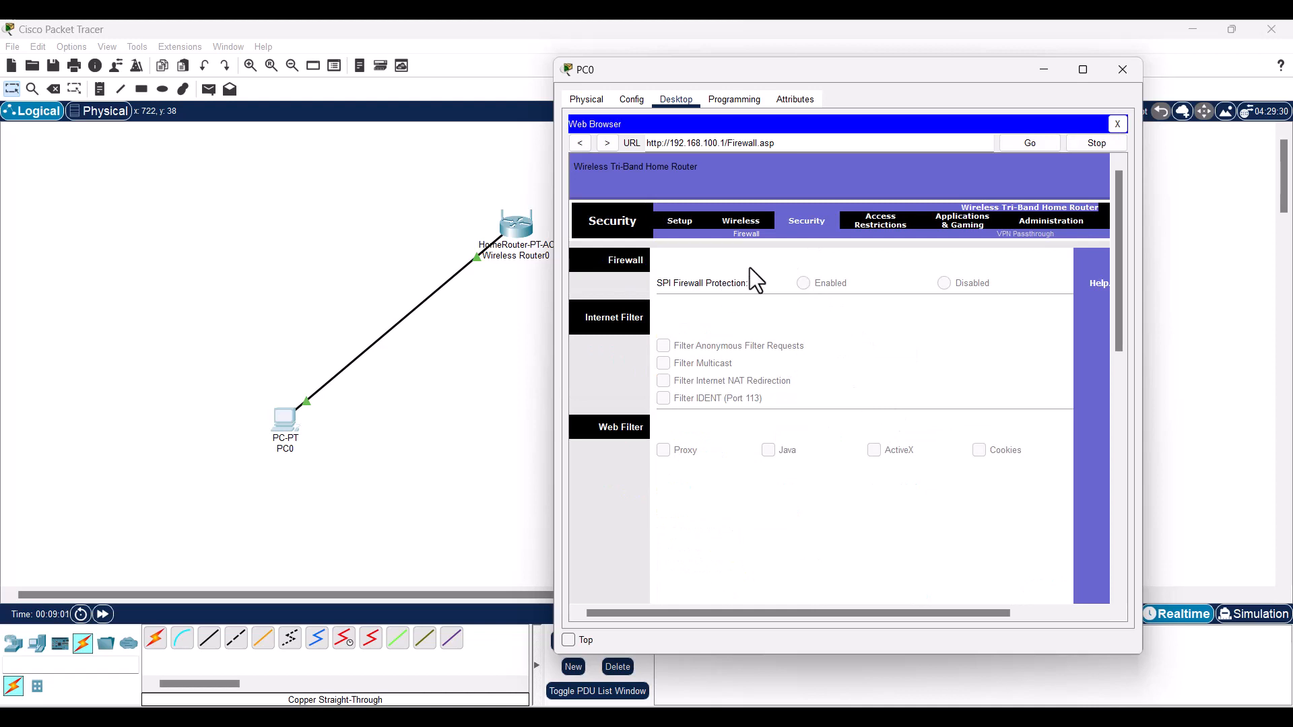
pyautogui.moveTo(906, 75); pyautogui.dragTo(873, 72)
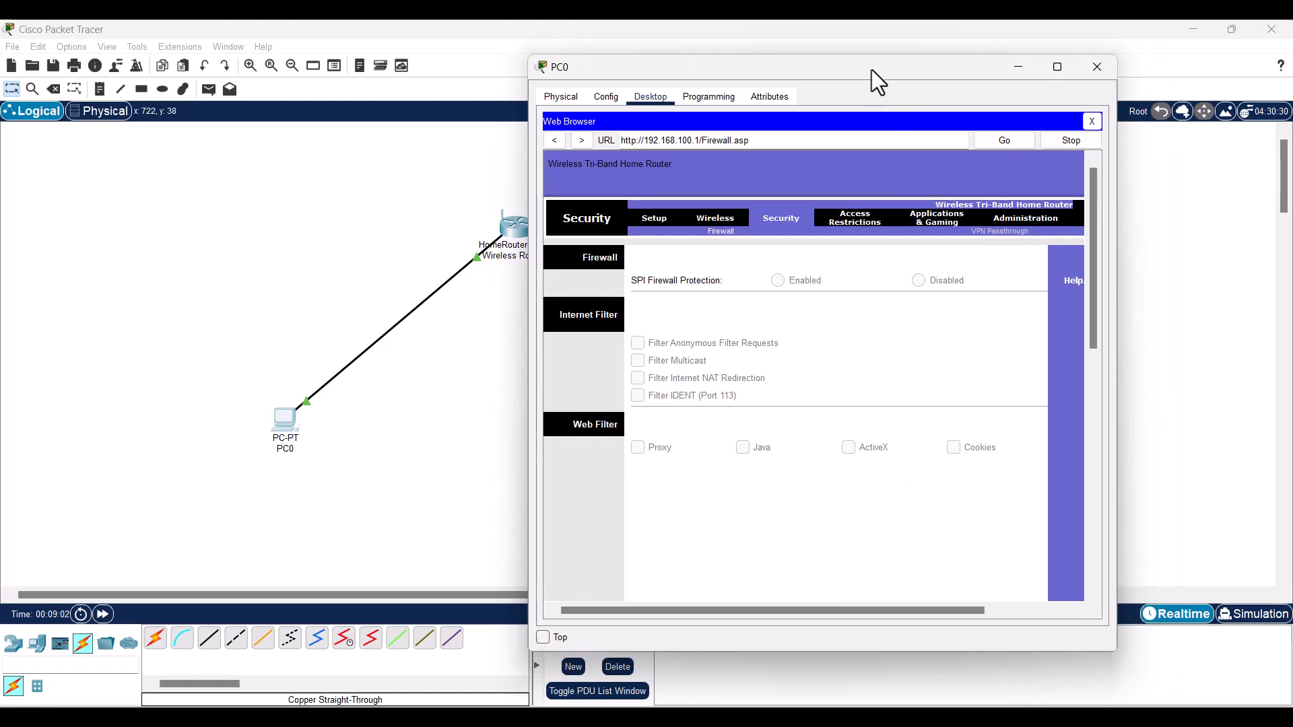
pyautogui.click(711, 219)
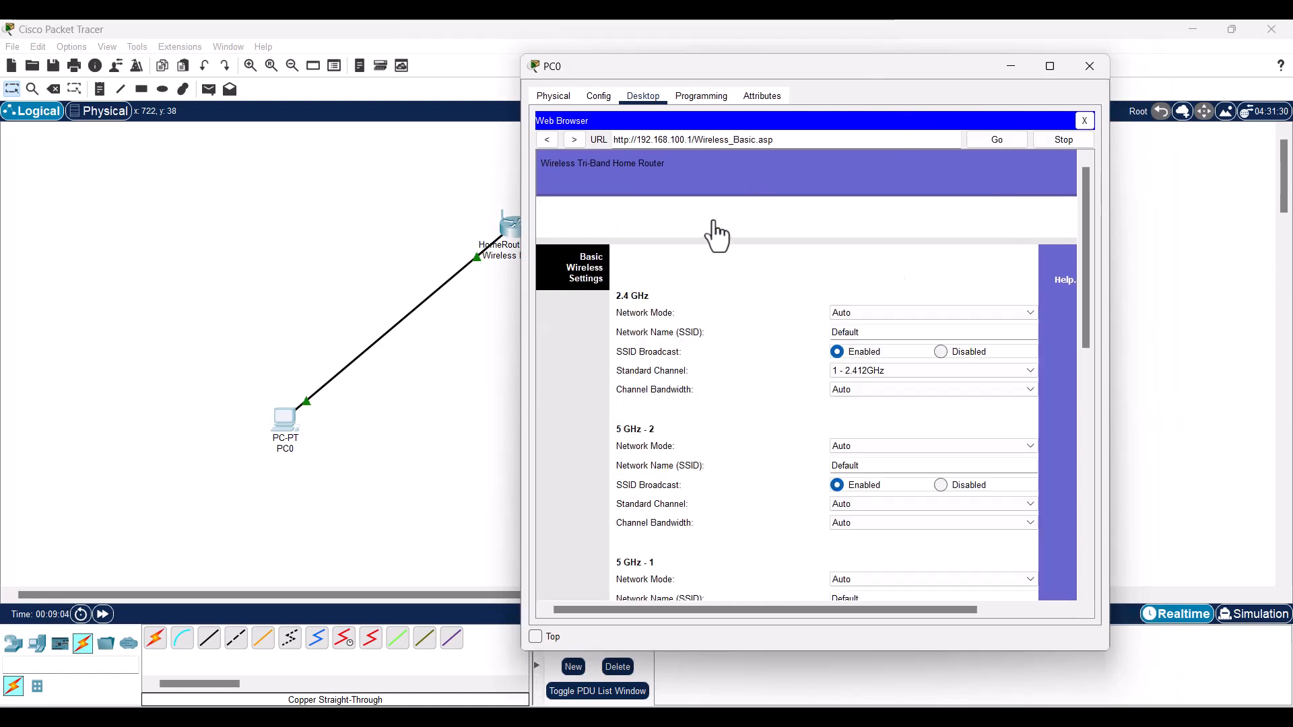
pyautogui.scroll(-1, 740, 458)
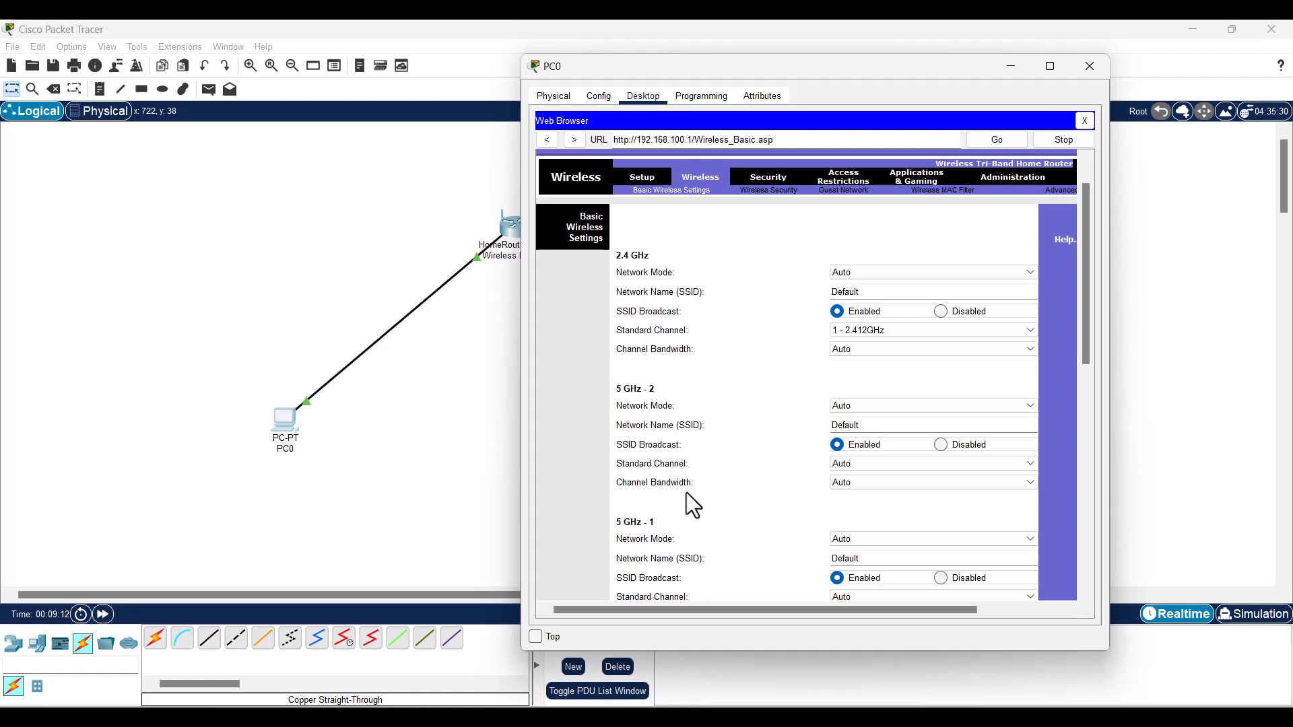
pyautogui.scroll(-1, 685, 492)
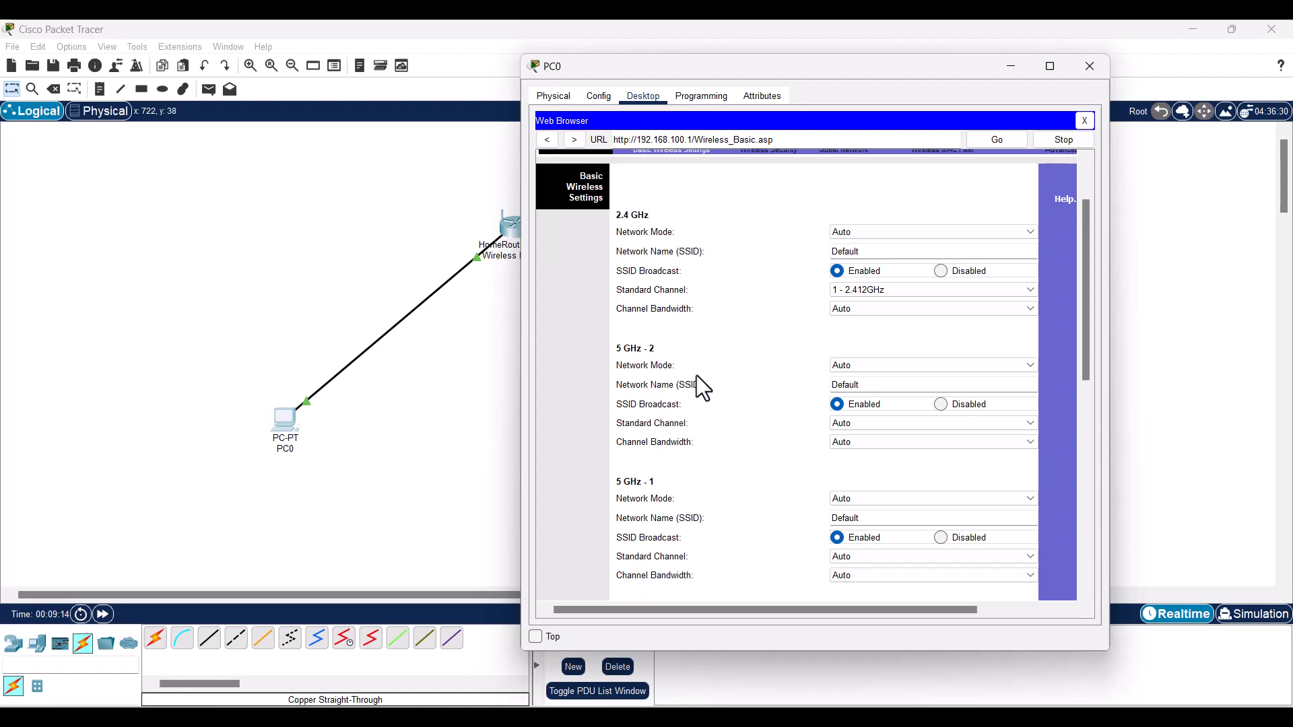
pyautogui.scroll(1, 697, 374)
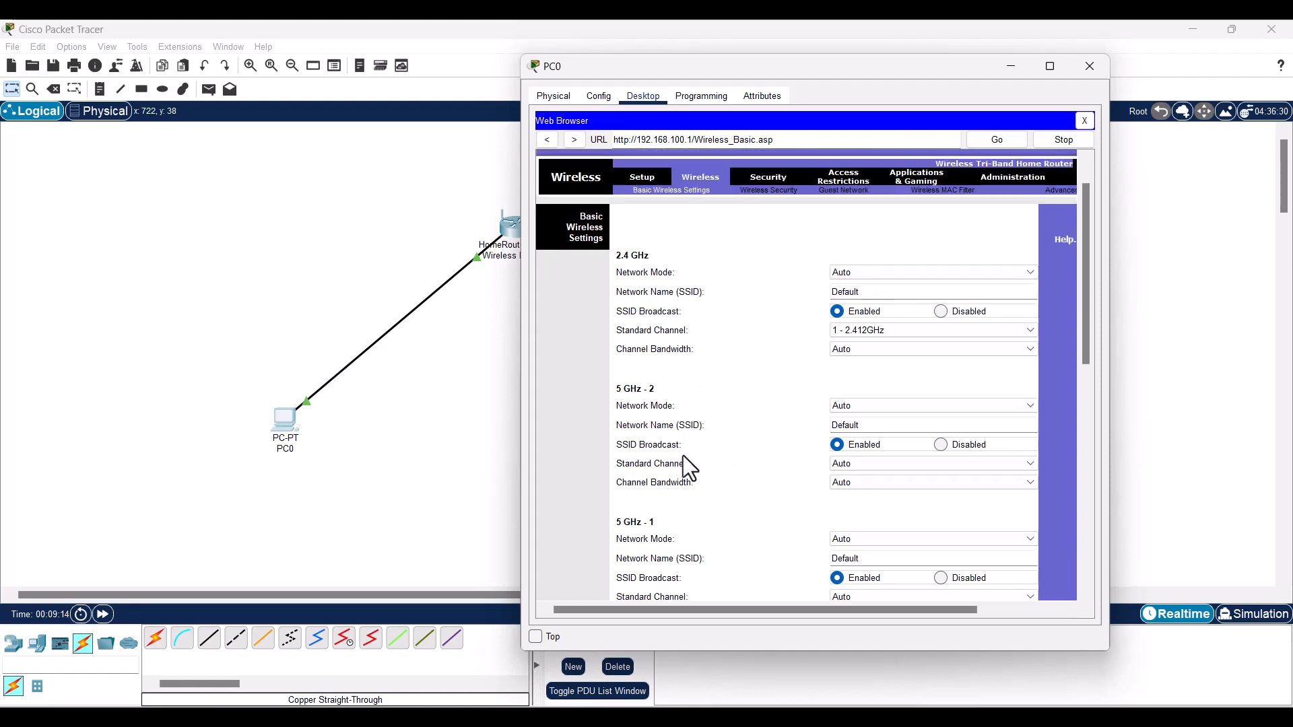
pyautogui.doubleClick(856, 292)
pyautogui.write('uNITAMA')
pyautogui.press('BackSpace')
pyautogui.press('BackSpace')
pyautogui.press('BackSpace')
pyautogui.press('BackSpace')
pyautogui.press('BackSpace')
pyautogui.press('BackSpace')
pyautogui.write('Unitama')
pyautogui.press('Delete')
pyautogui.write('u')
pyautogui.hotkey('ctrl', 'a')
pyautogui.hotkey('ctrl', 'c')
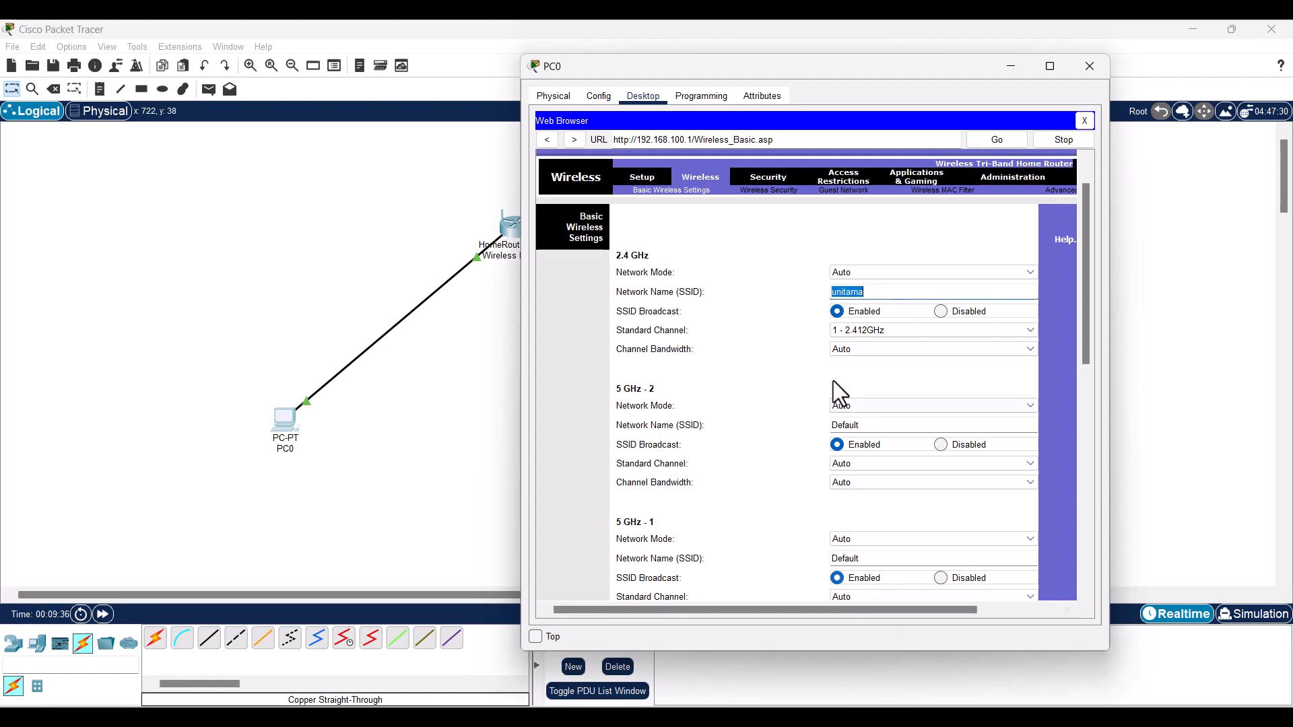
# - Name the 5 GHz-2 network 'unitama 5ghz'
pyautogui.click(838, 425)
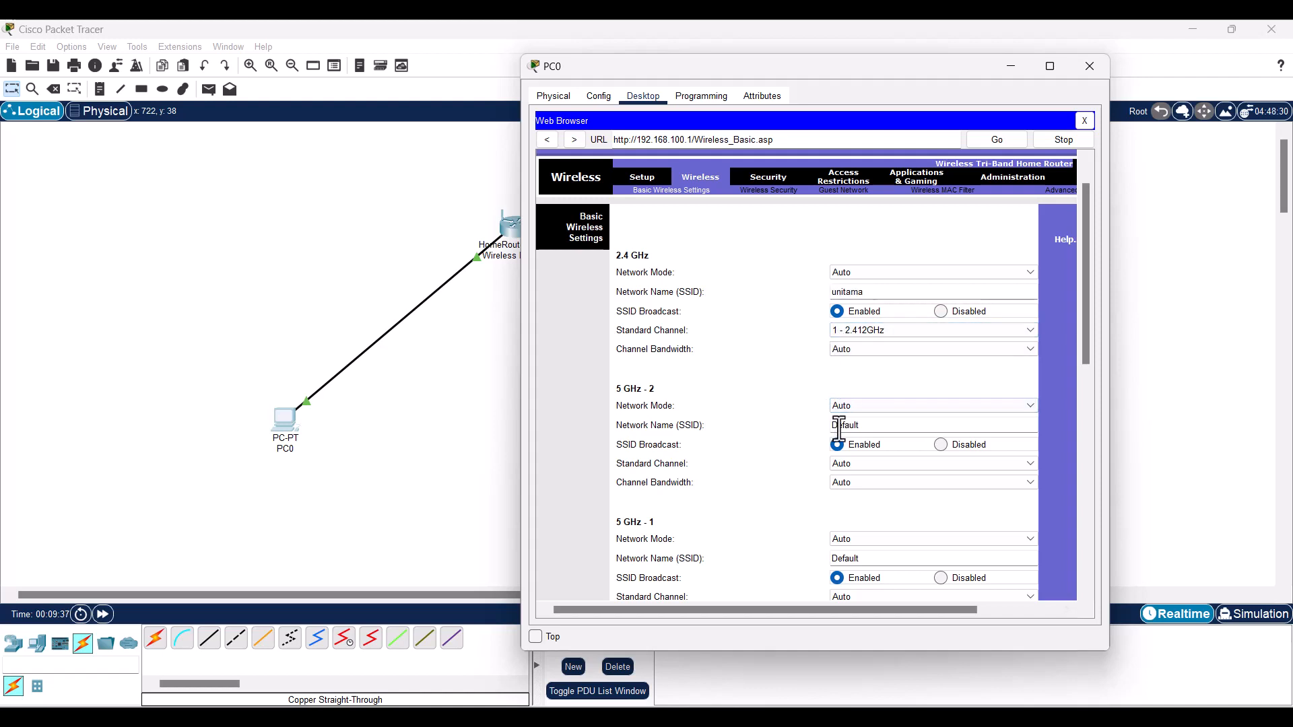
pyautogui.hotkey('ctrl', 'a')
pyautogui.hotkey('ctrl', 'v')
pyautogui.write('%')
pyautogui.write('ghz')
pyautogui.press('BackSpace')
pyautogui.press('BackSpace')
pyautogui.press('BackSpace')
pyautogui.press('BackSpace')
pyautogui.write('5ghz')
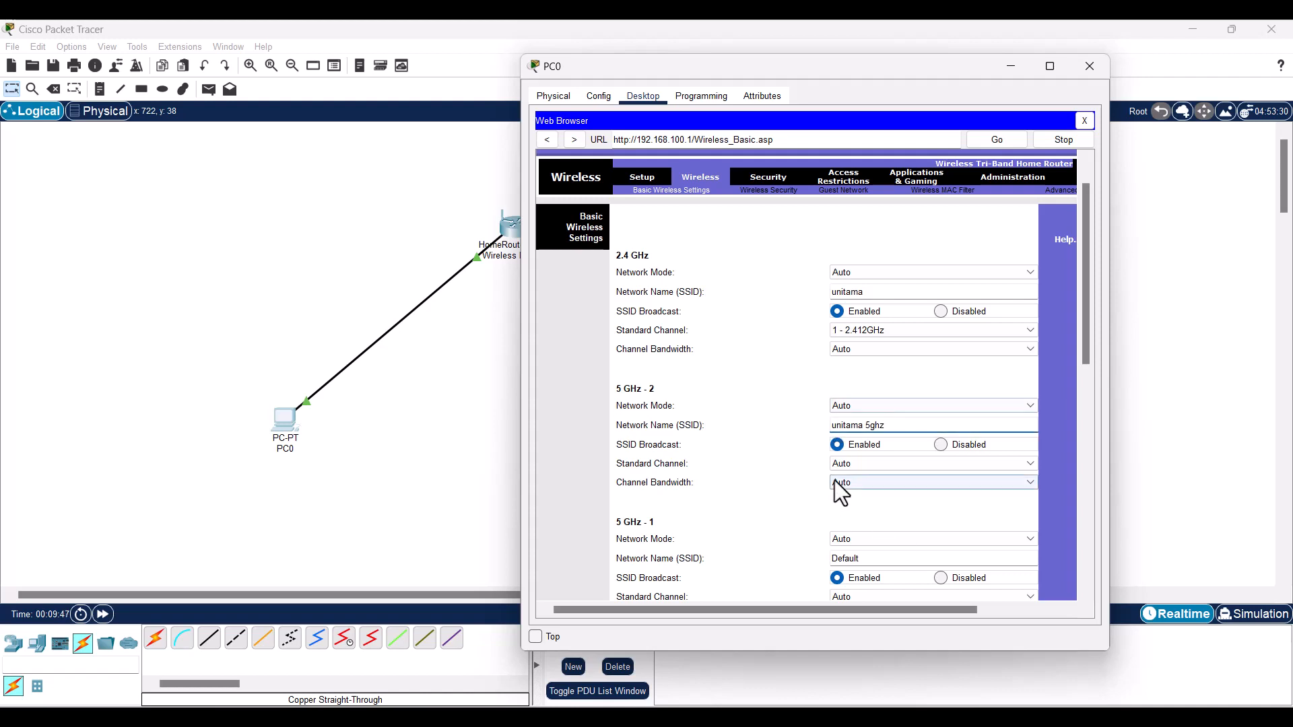
# - Disable SSID broadcast for the 5 GHz-1 band and save the wireless settings
pyautogui.scroll(-3, 836, 483)
pyautogui.doubleClick(849, 559)
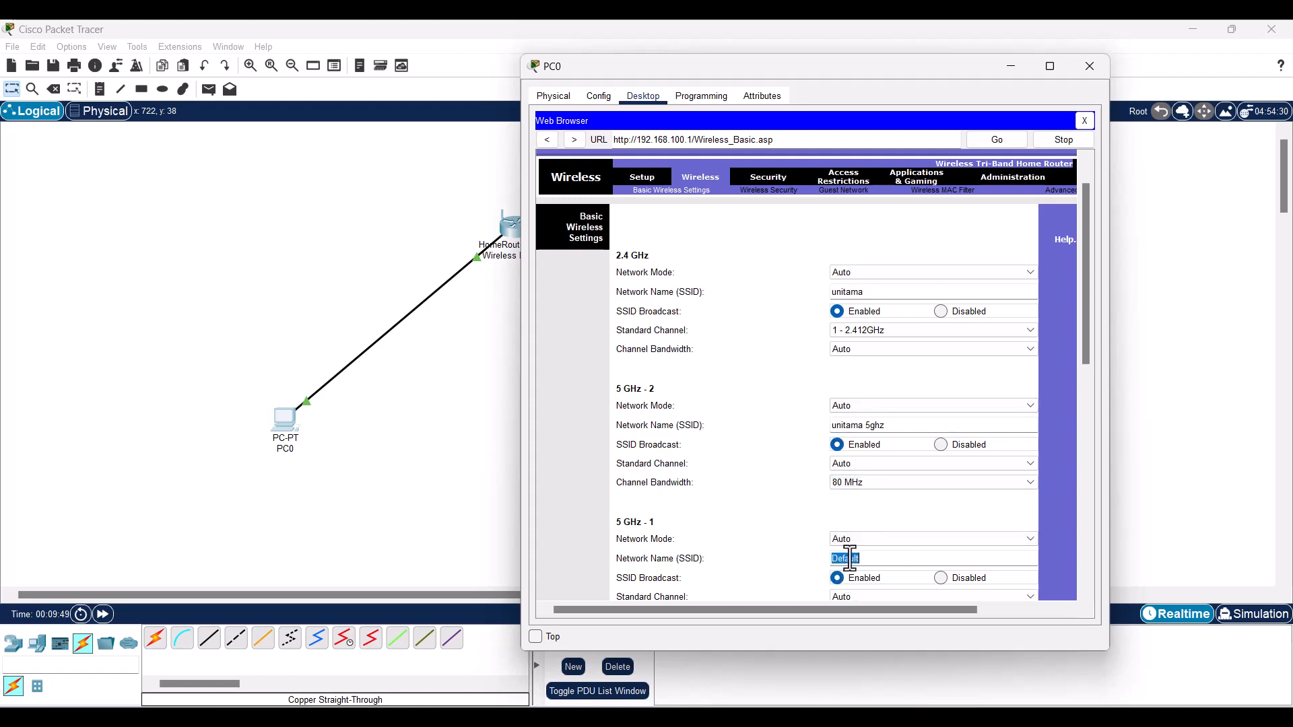
pyautogui.scroll(-1, 781, 537)
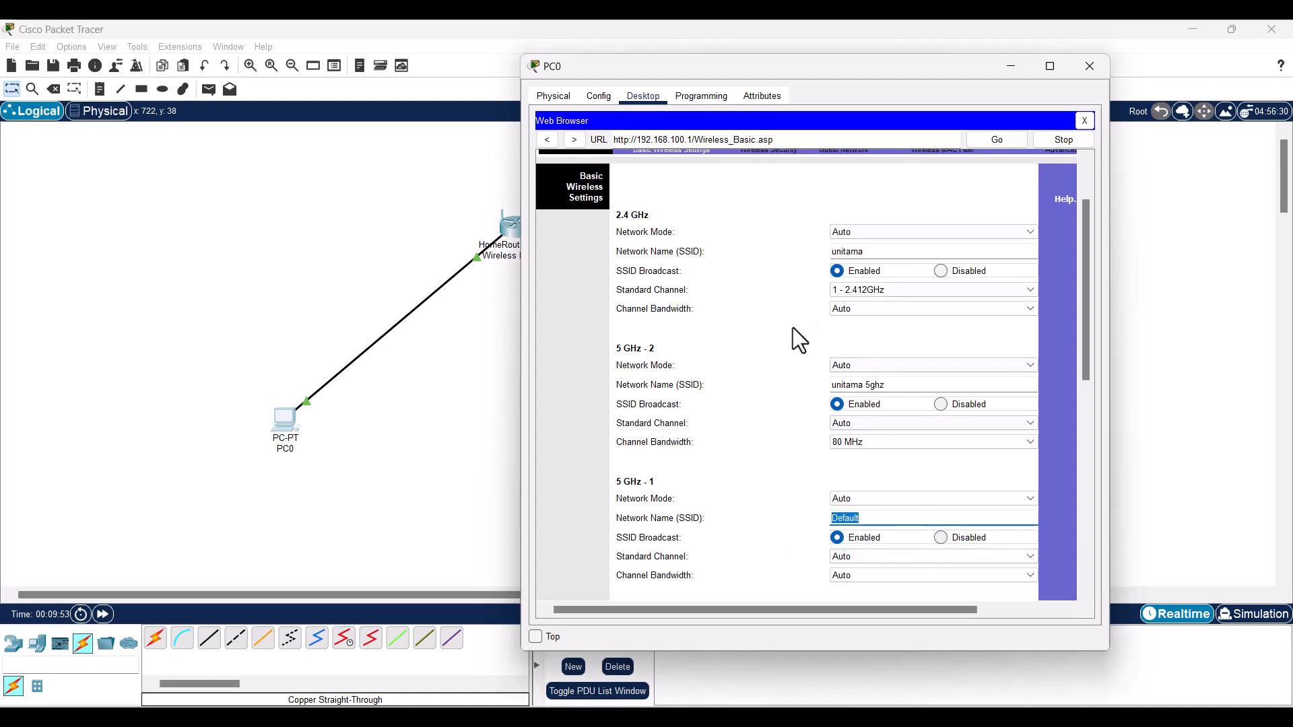
pyautogui.click(942, 537)
pyautogui.scroll(1, 791, 344)
pyautogui.scroll(-2, 894, 439)
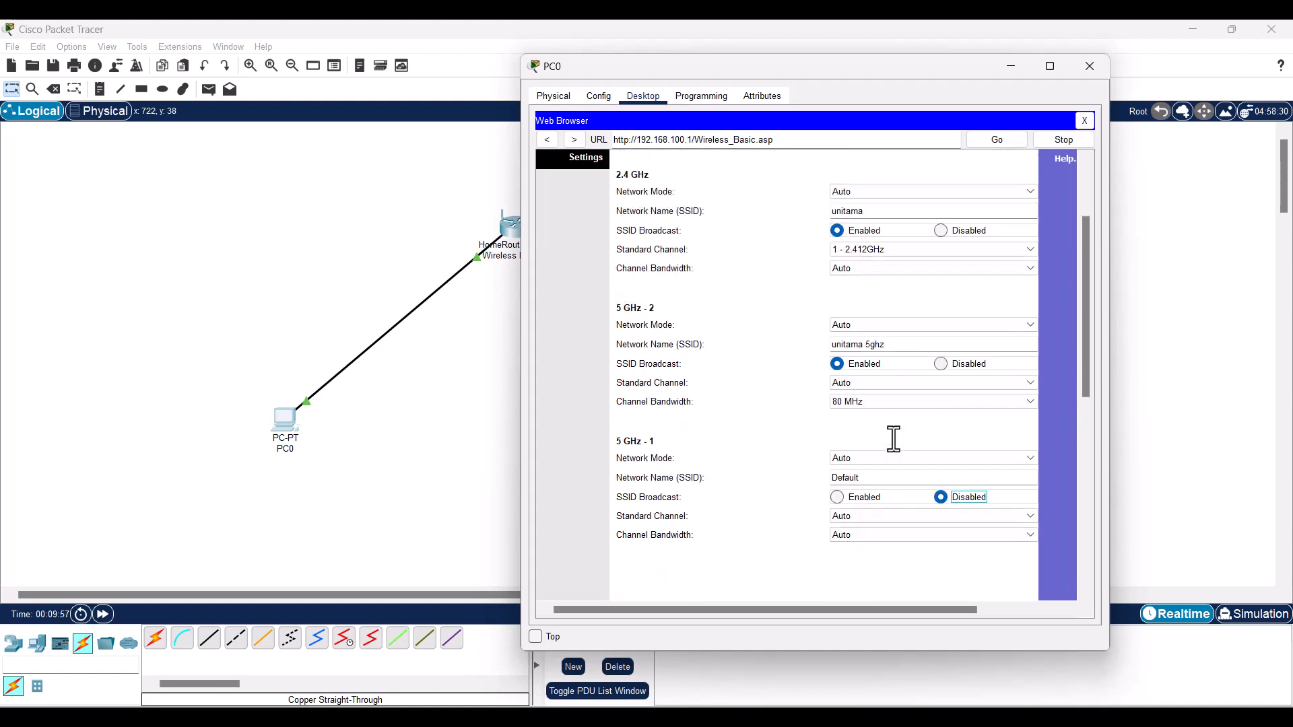
pyautogui.scroll(-6, 893, 439)
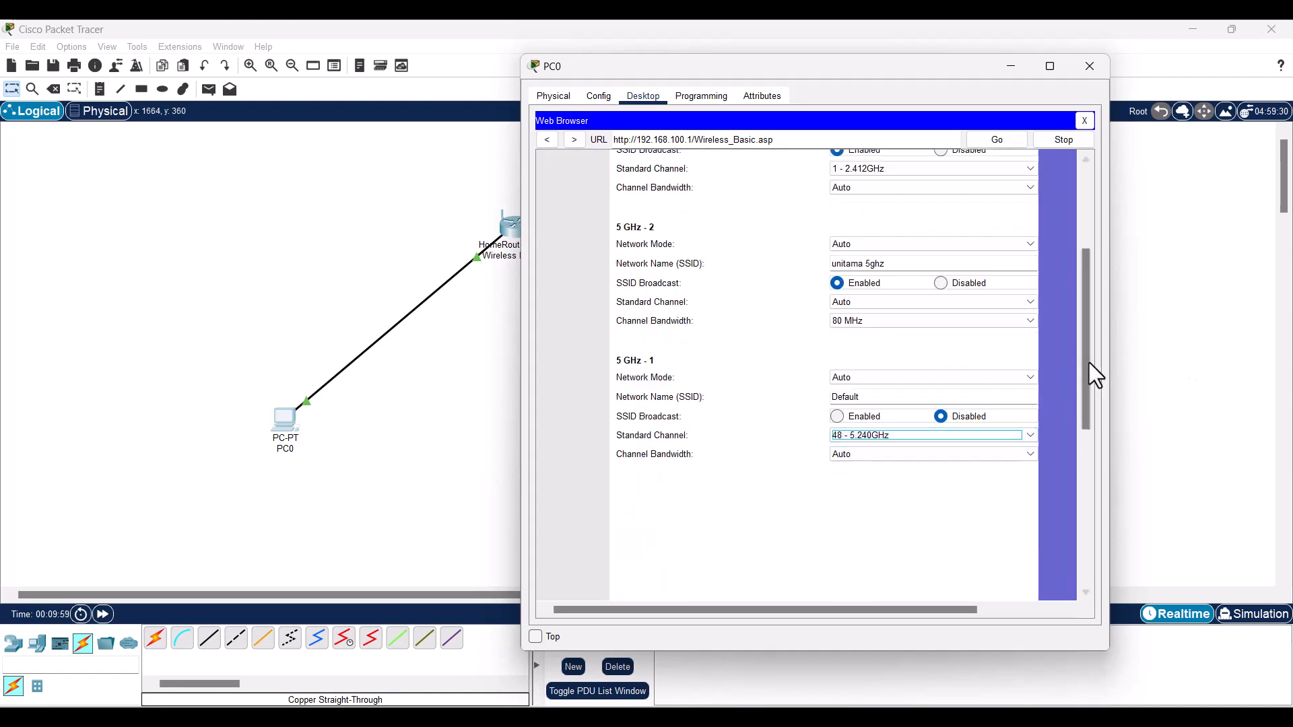
pyautogui.moveTo(1085, 367); pyautogui.dragTo(1036, 573)
pyautogui.click(840, 577)
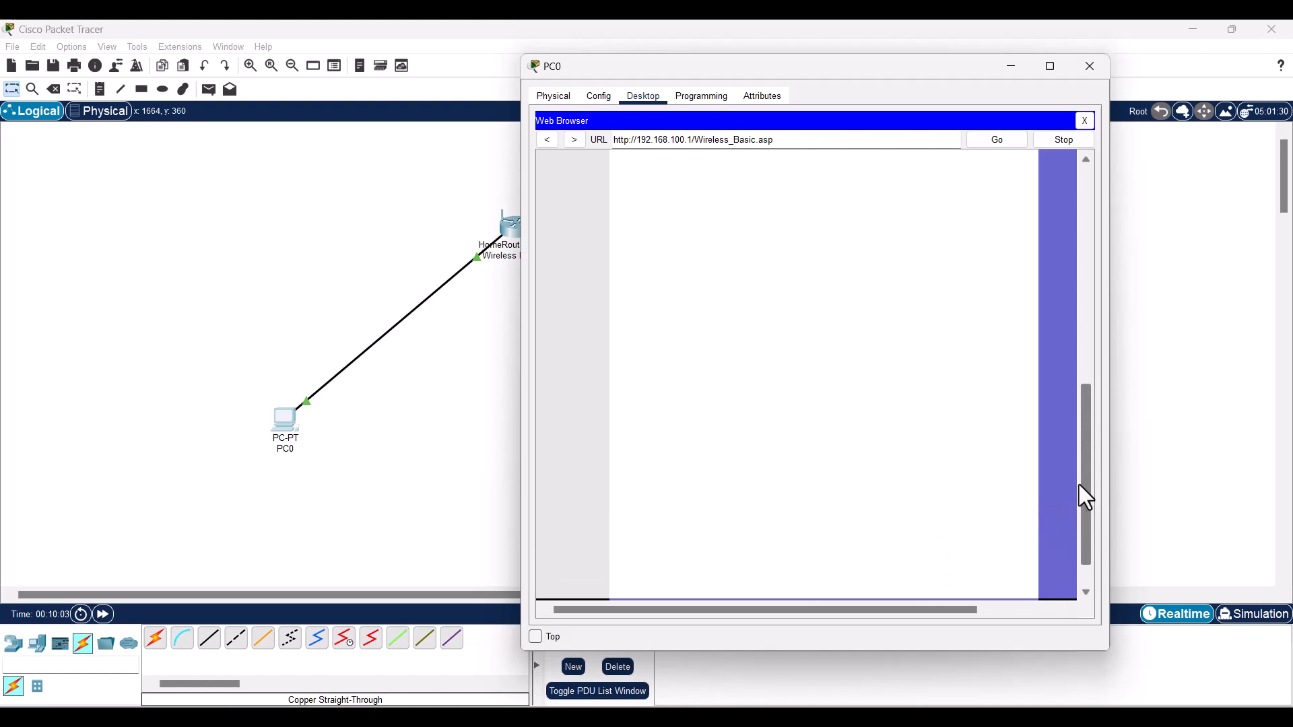
pyautogui.scroll(-5, 1073, 283)
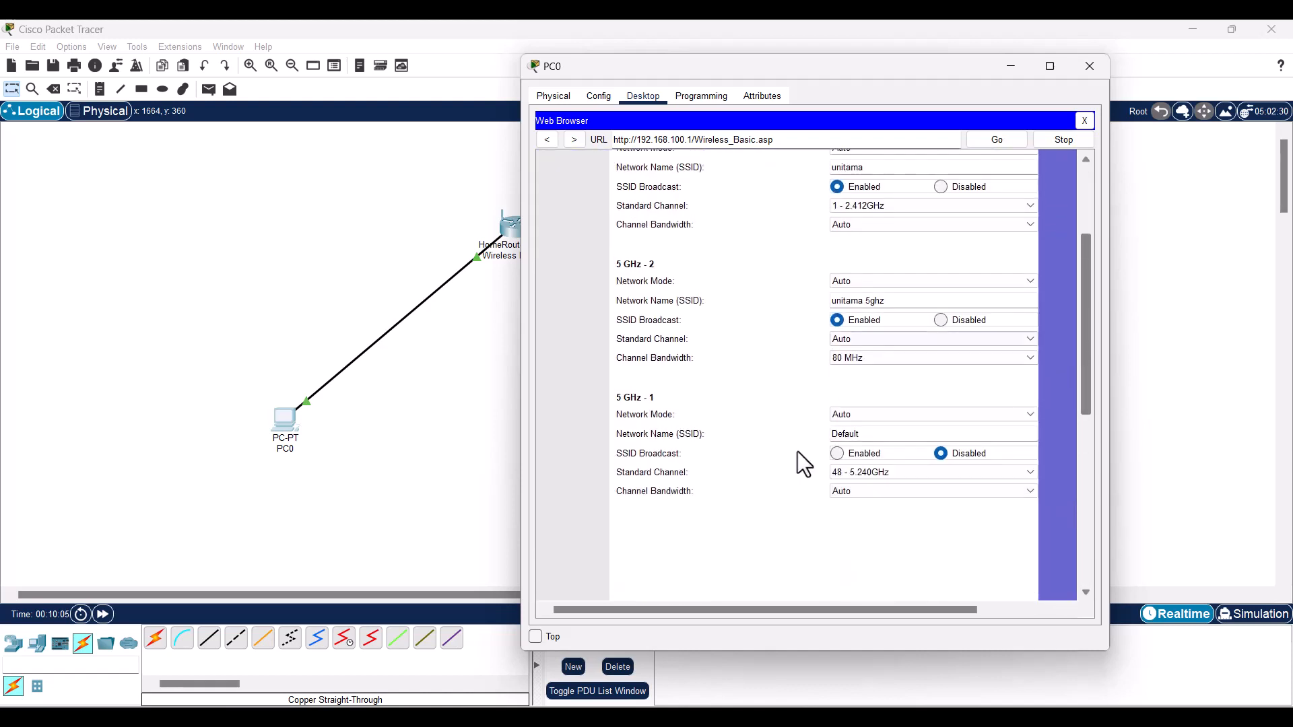
pyautogui.scroll(3, 671, 378)
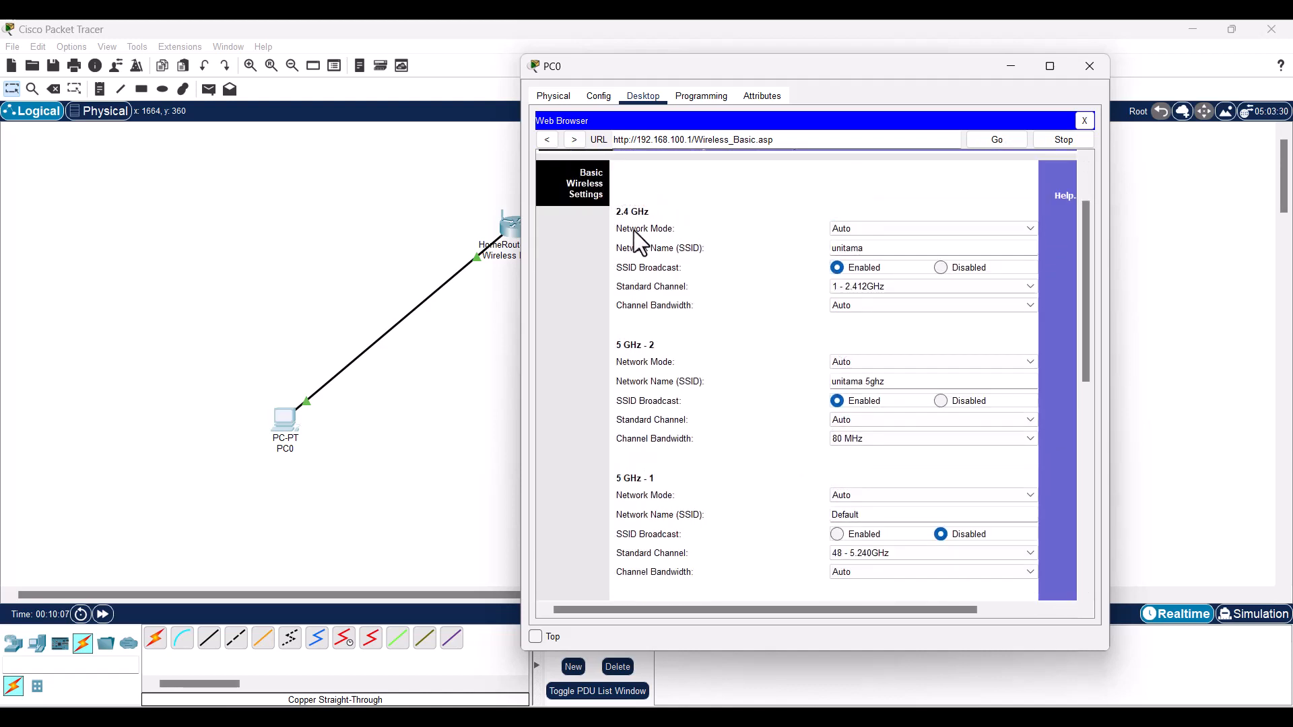
pyautogui.scroll(3, 677, 372)
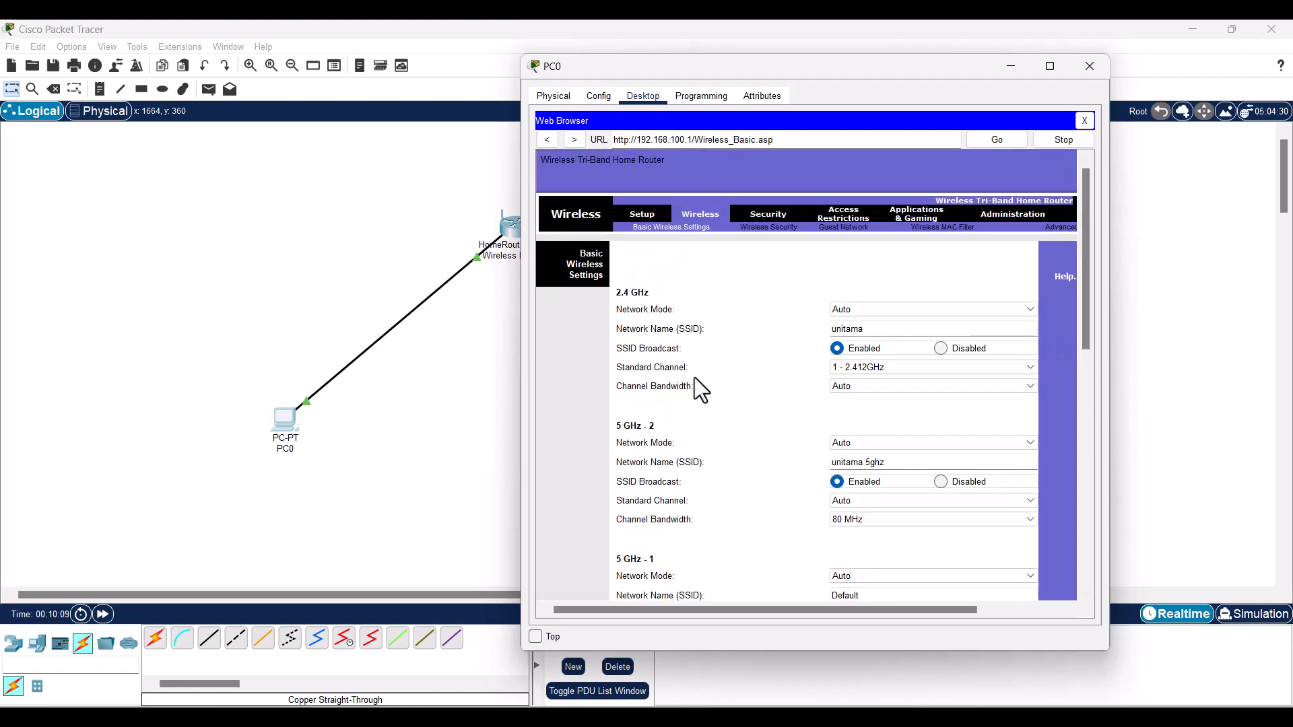
# - Set the 2.4 GHz band's security to WPA2 Personal and enter its passphrase
pyautogui.click(768, 229)
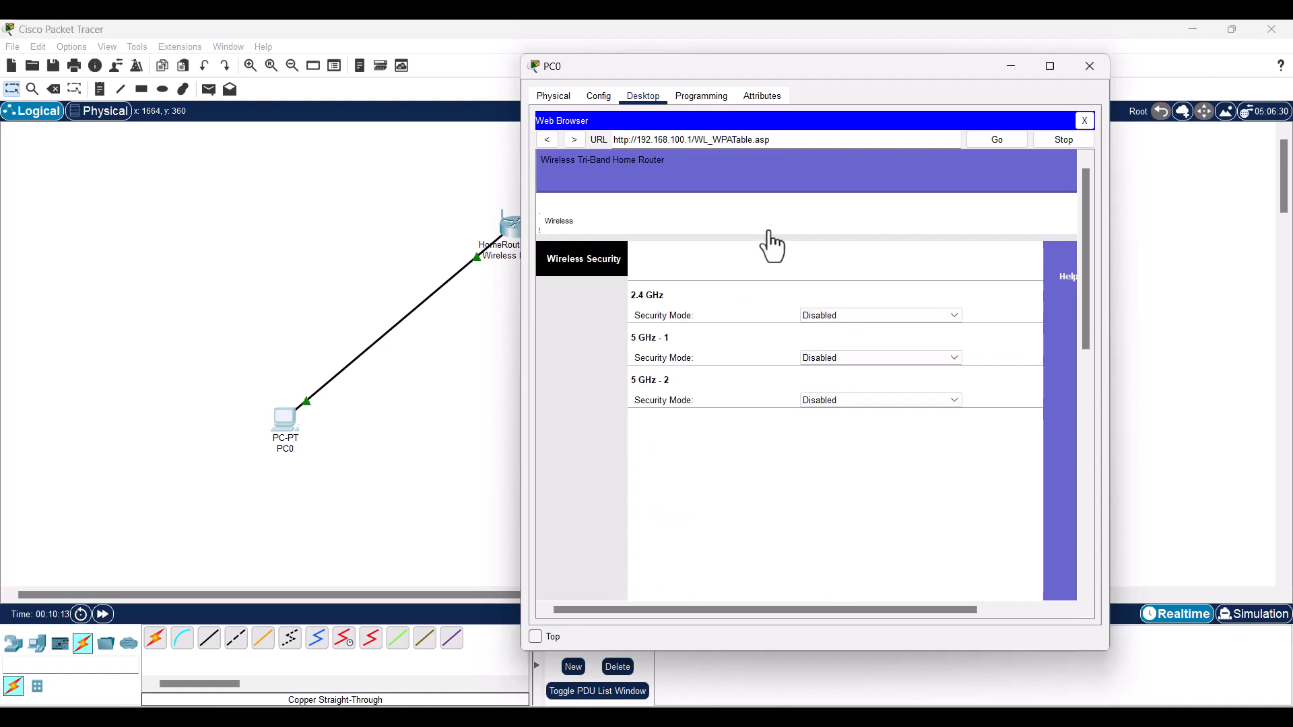
pyautogui.click(855, 317)
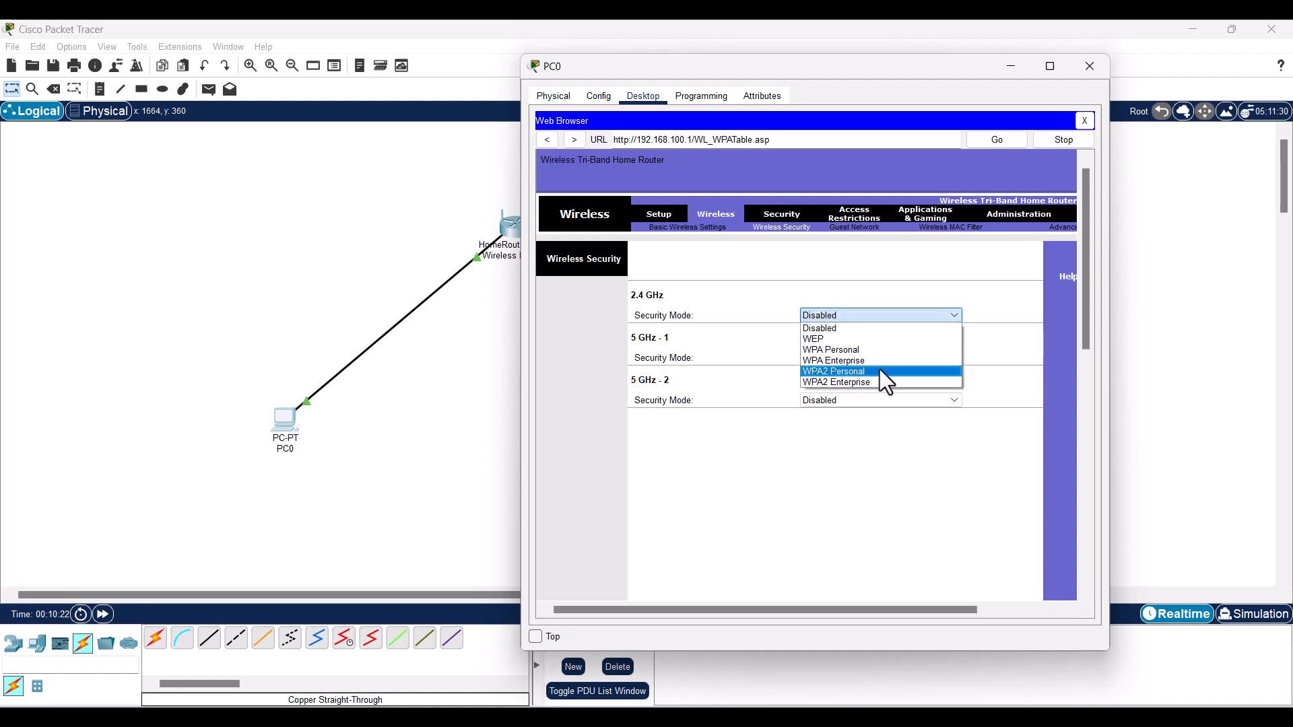
pyautogui.click(879, 371)
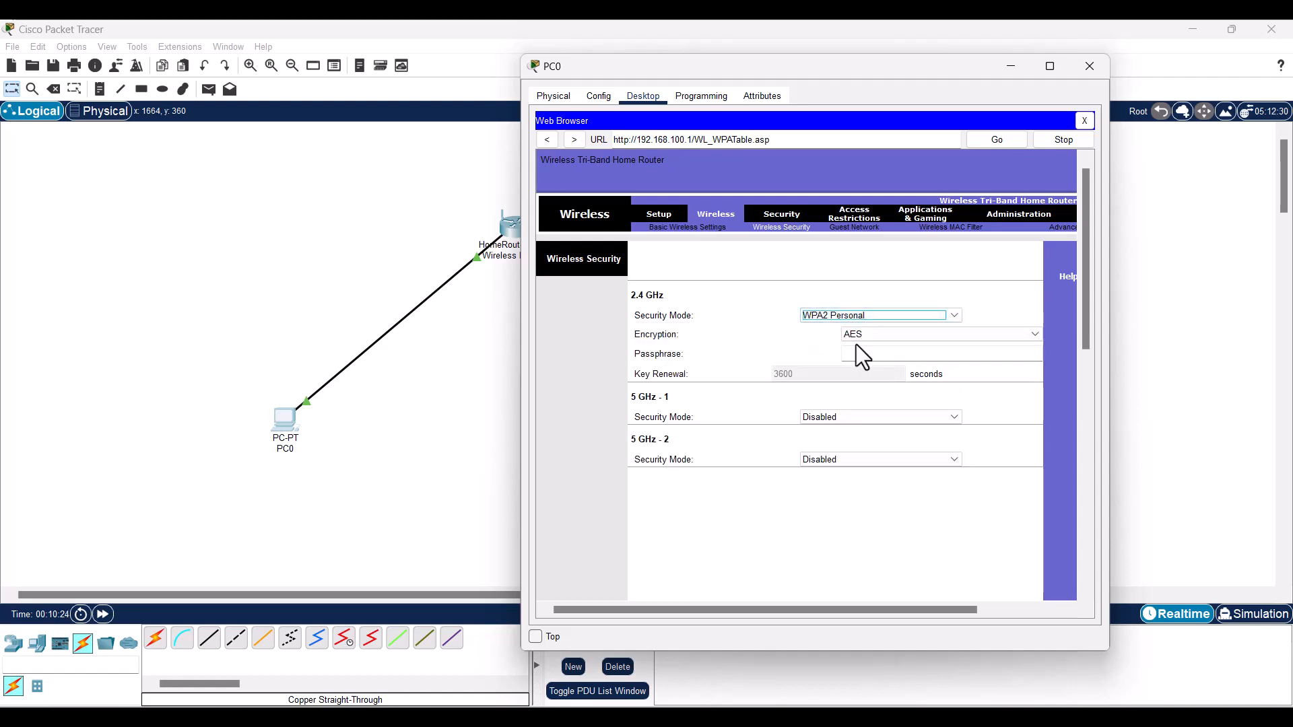
pyautogui.click(860, 351)
pyautogui.write('12345678')
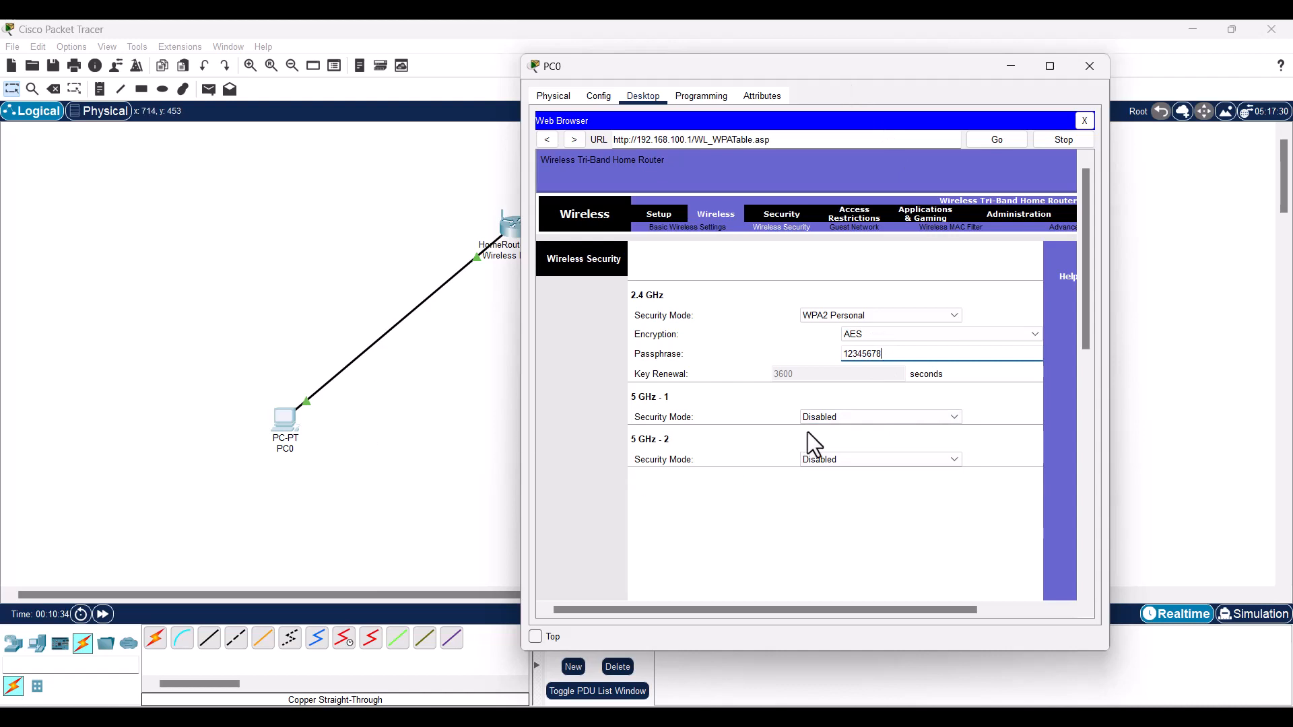
# - Give the 5 GHz-1 band WPA2 Personal with the same passphrase and save the settings
pyautogui.click(842, 419)
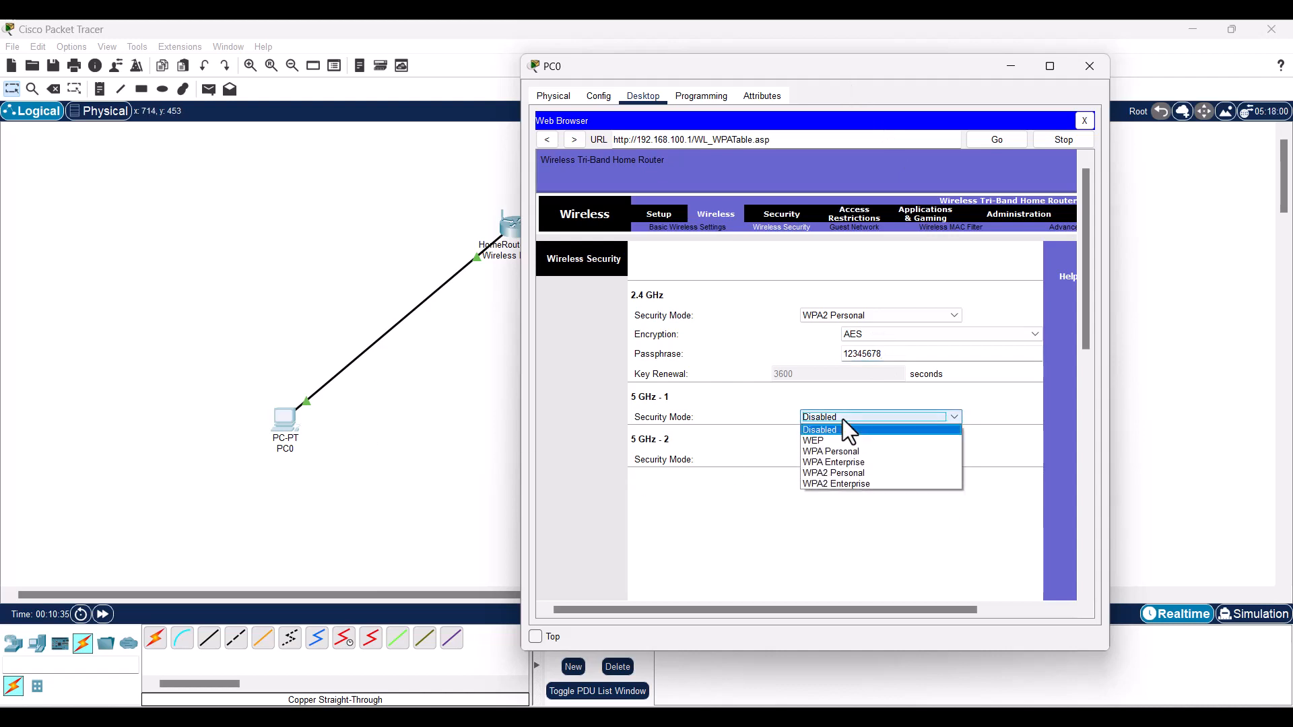
pyautogui.click(861, 472)
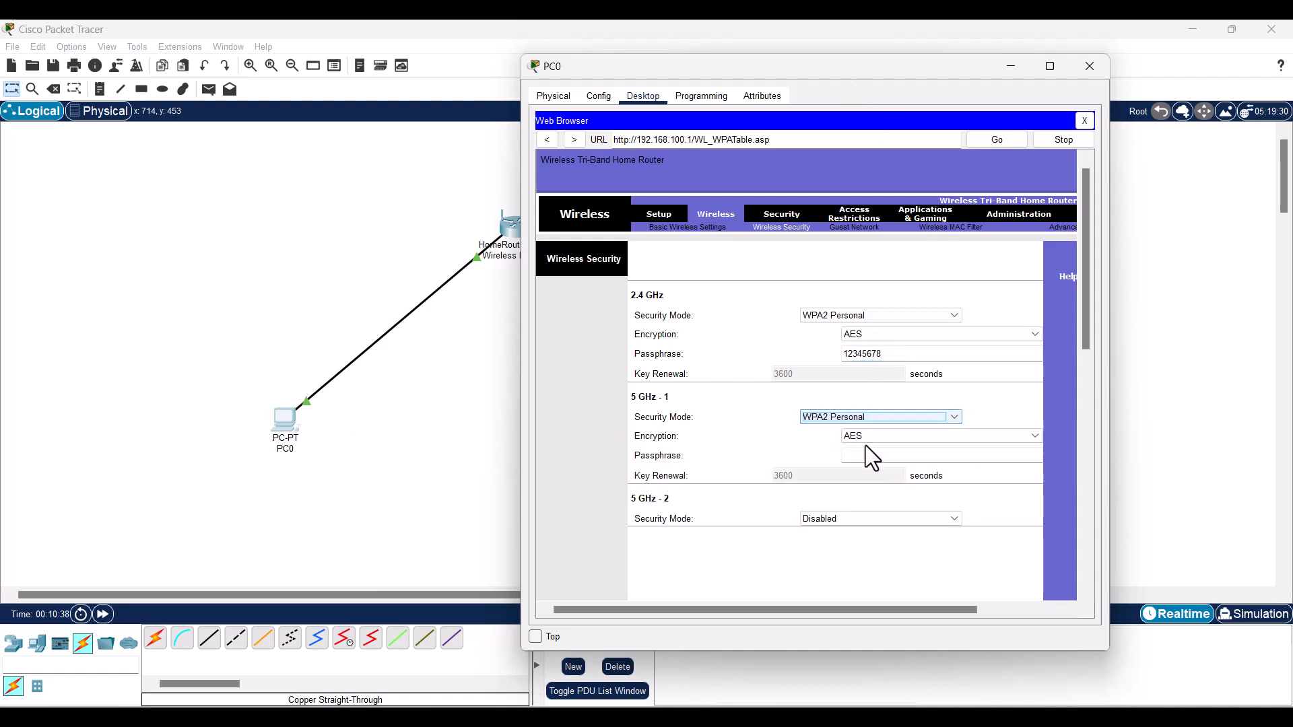
pyautogui.click(868, 459)
pyautogui.write('123')
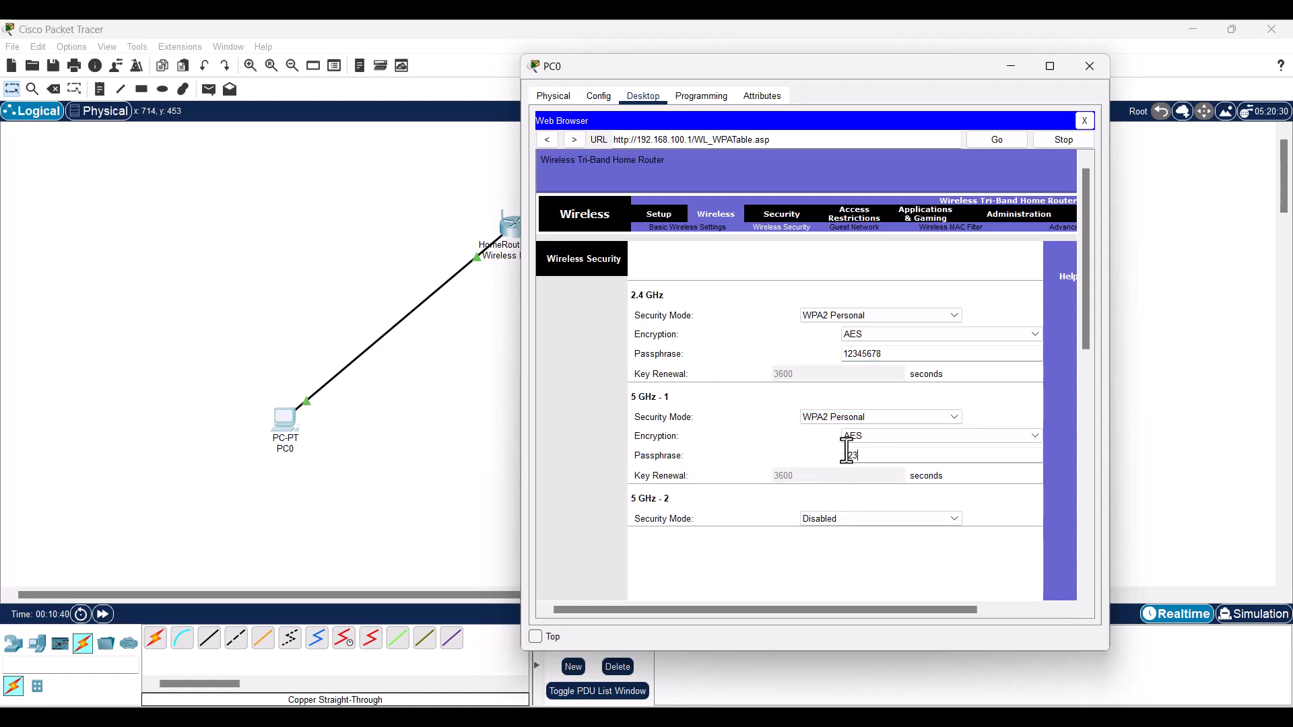
pyautogui.write('45678')
pyautogui.moveTo(1085, 347); pyautogui.dragTo(1044, 652)
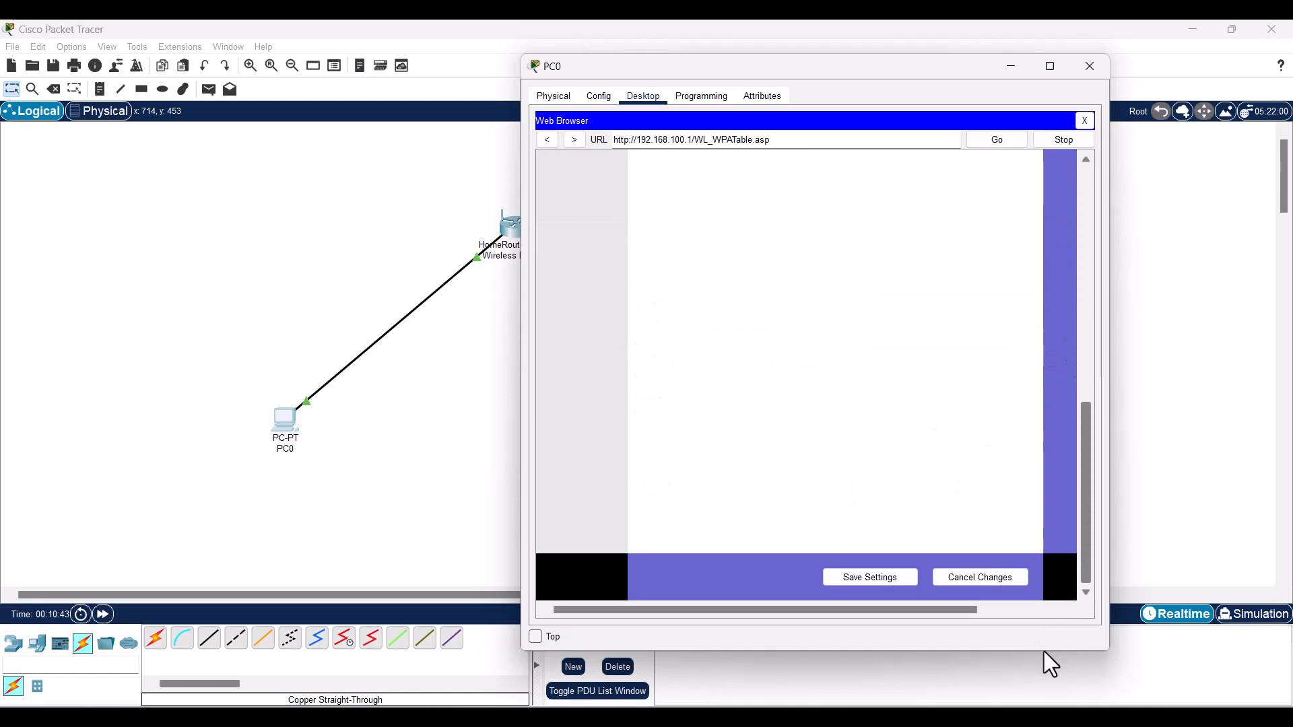
pyautogui.click(885, 584)
pyautogui.moveTo(1085, 531); pyautogui.dragTo(1053, 200)
pyautogui.moveTo(817, 68); pyautogui.dragTo(957, 68)
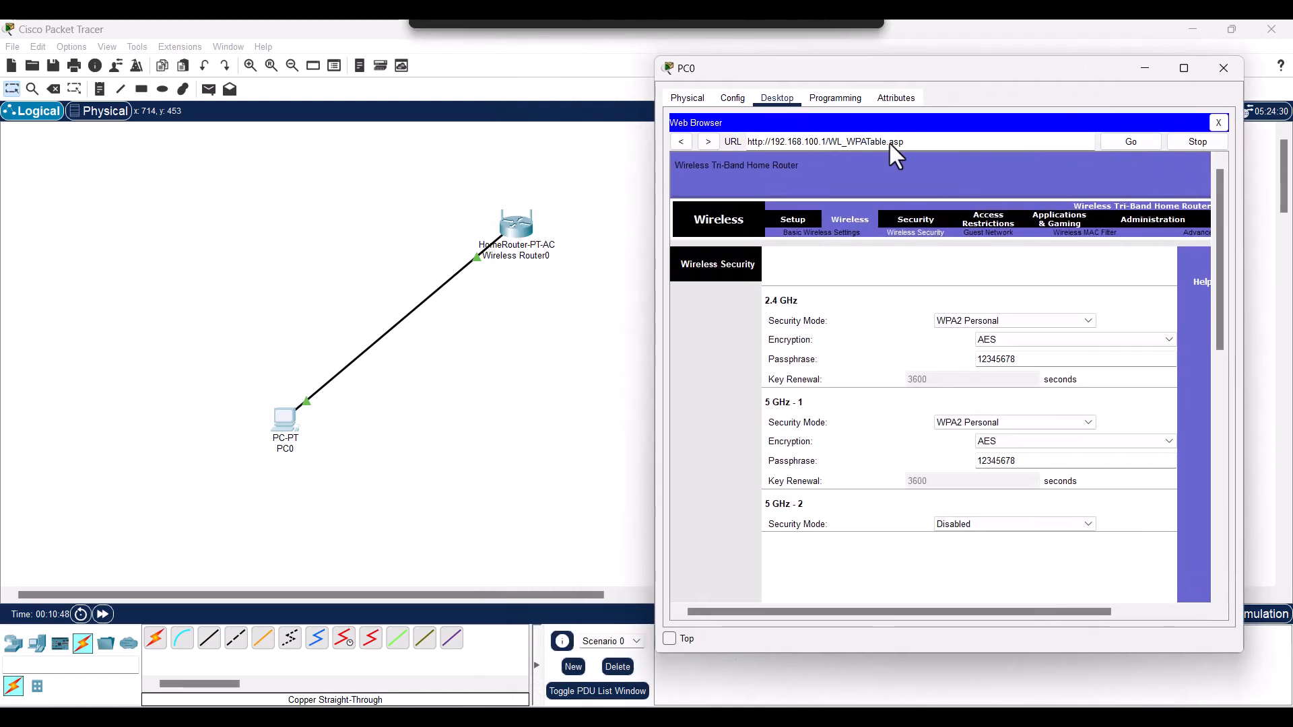
pyautogui.click(276, 505)
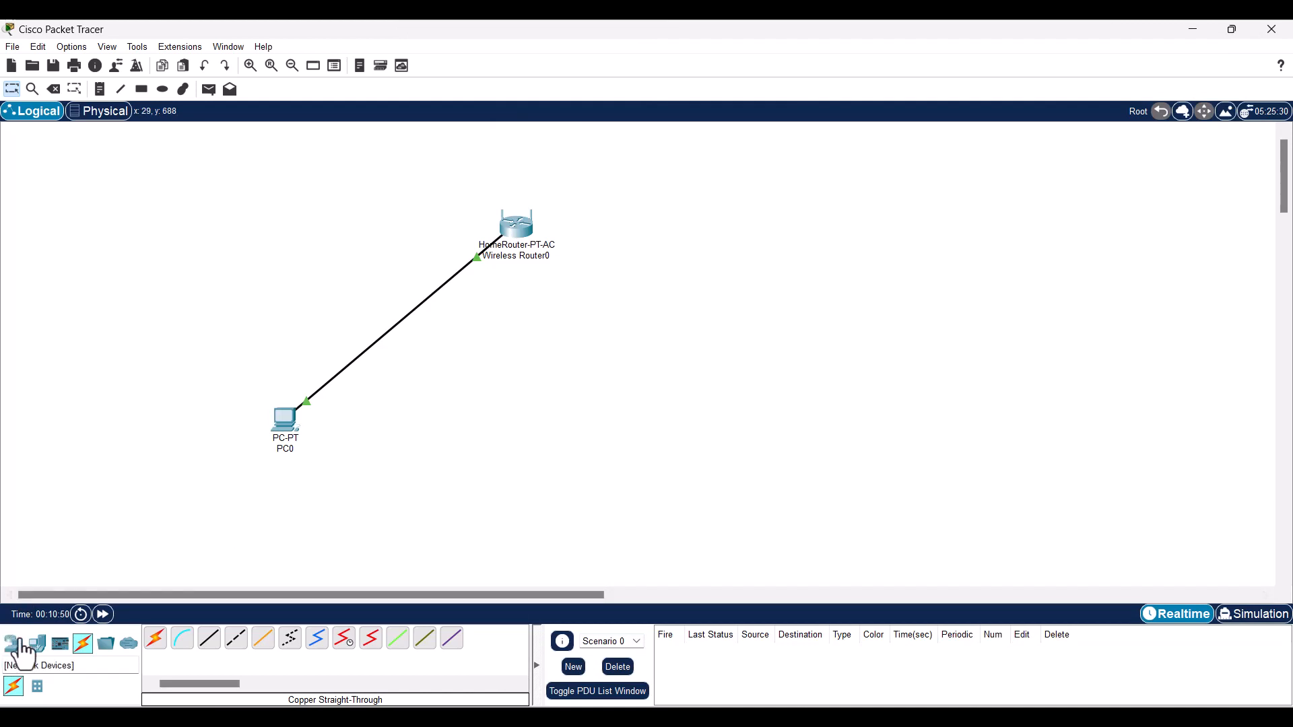
# - Place a Laptop-PT from End Devices on the canvas up and left of the router
pyautogui.click(20, 645)
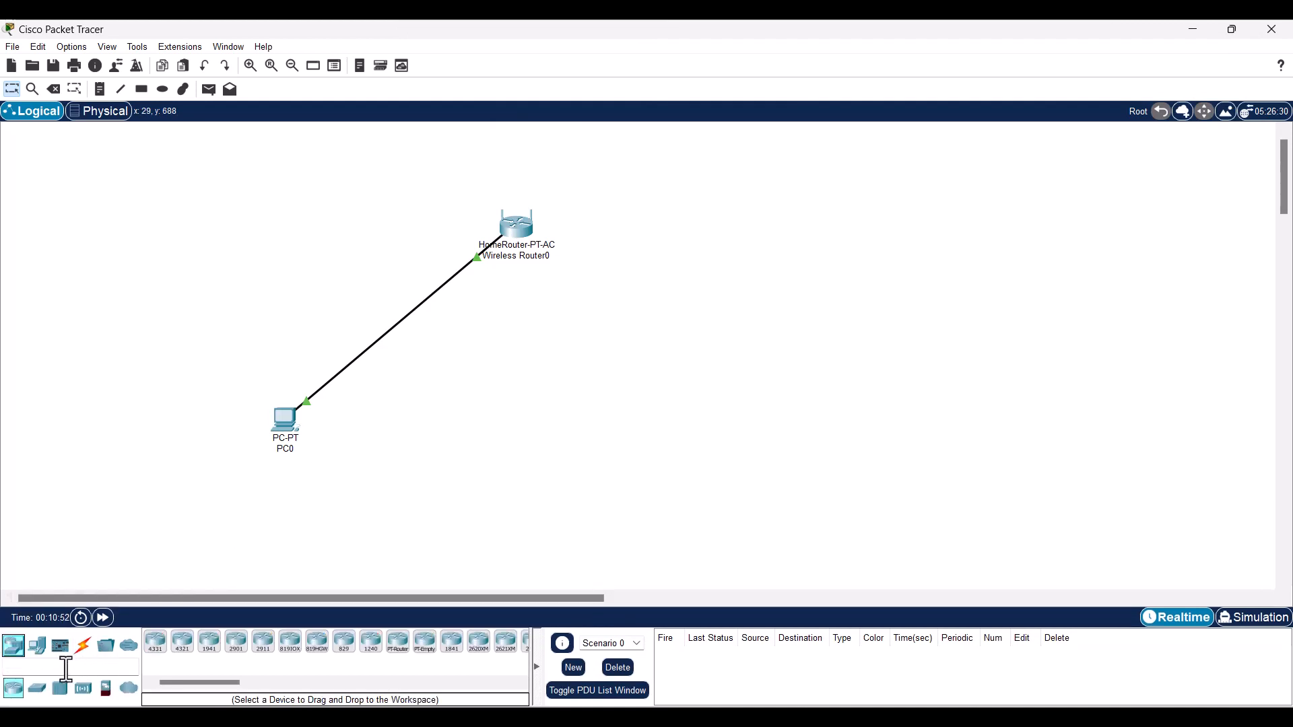
pyautogui.click(40, 653)
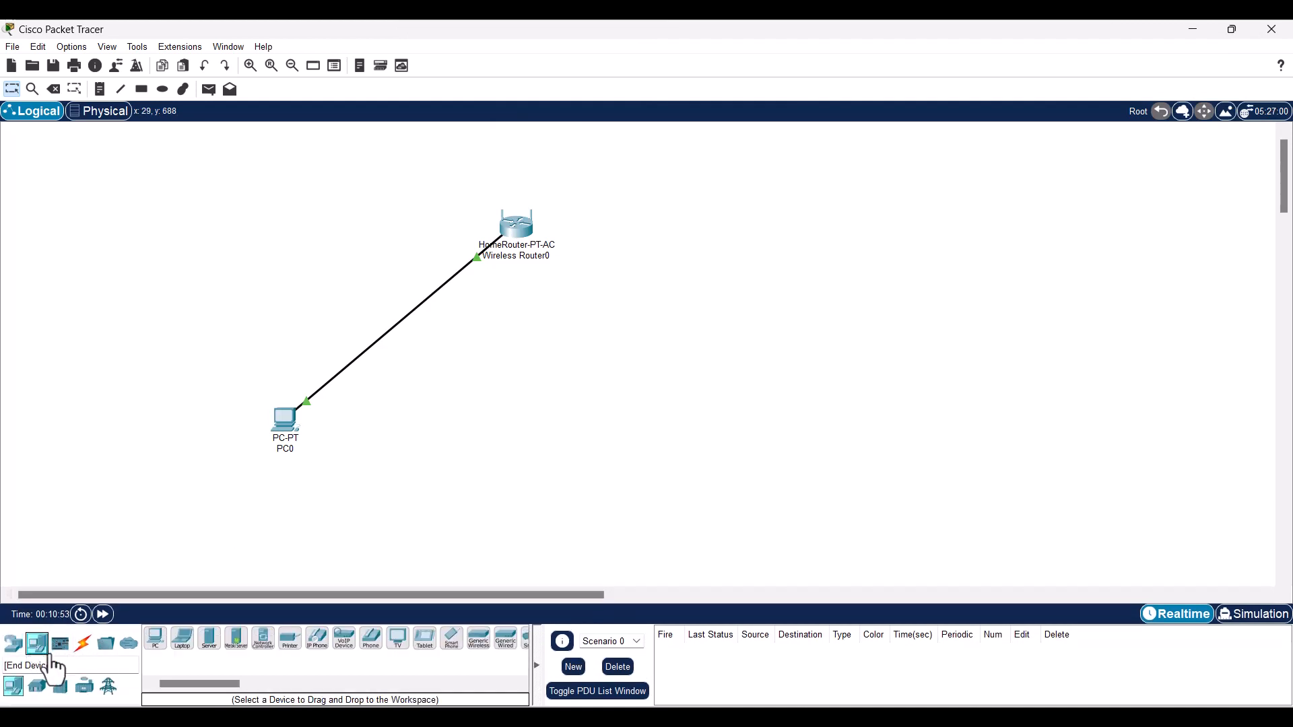
pyautogui.click(183, 639)
pyautogui.click(267, 230)
pyautogui.moveTo(279, 247); pyautogui.dragTo(253, 222)
# - Replace Laptop0's wired network module with the WPC300N wireless module
pyautogui.click(257, 221)
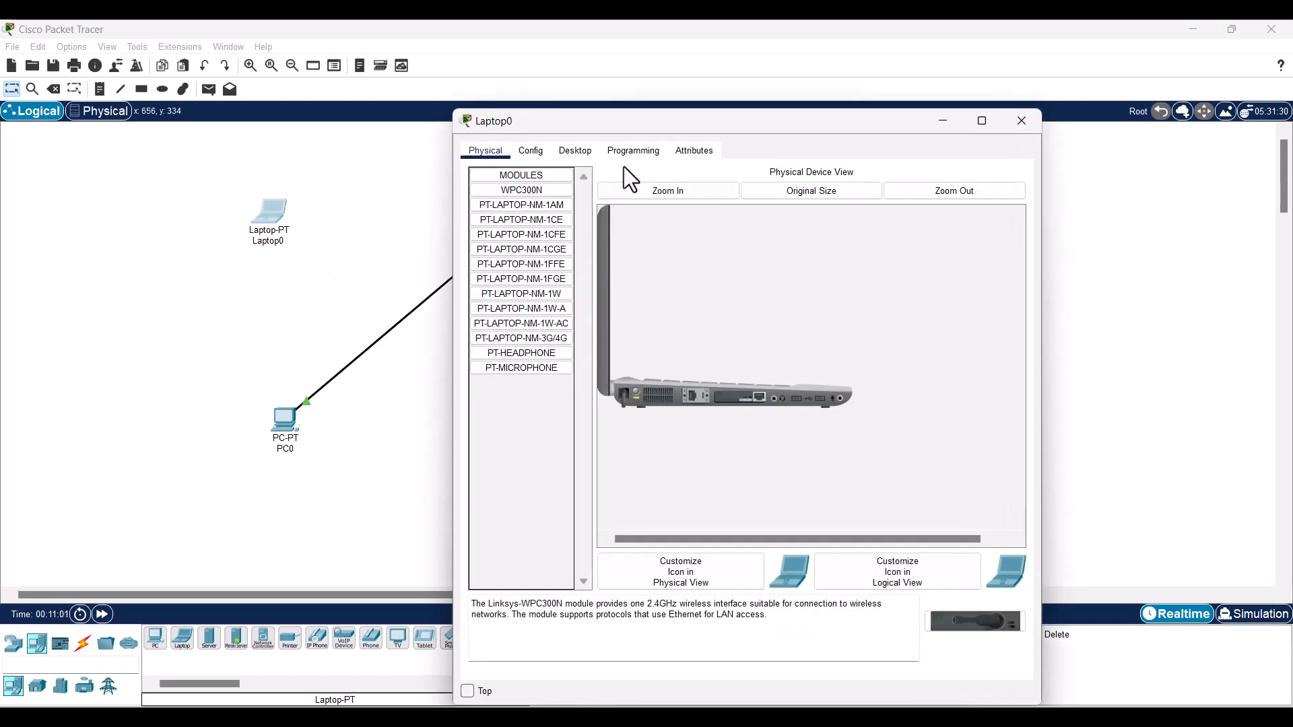
pyautogui.moveTo(660, 123); pyautogui.dragTo(644, 81)
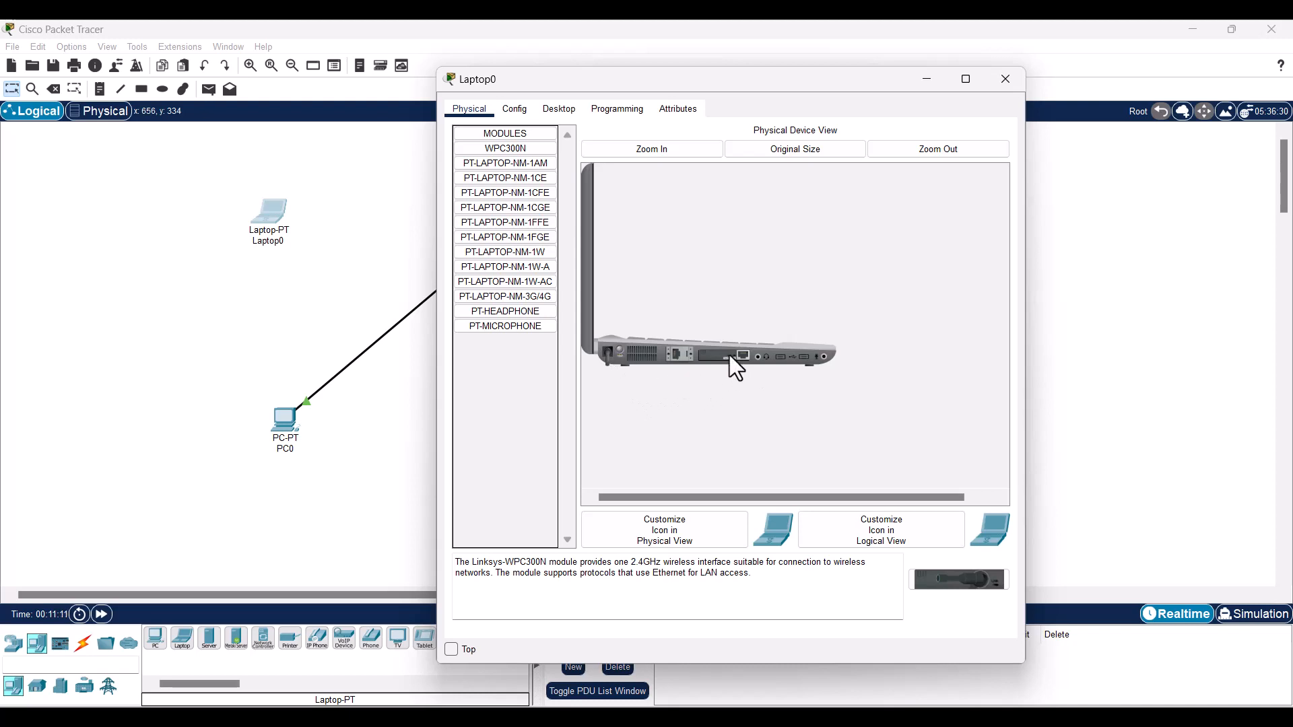
pyautogui.moveTo(730, 354); pyautogui.dragTo(535, 359)
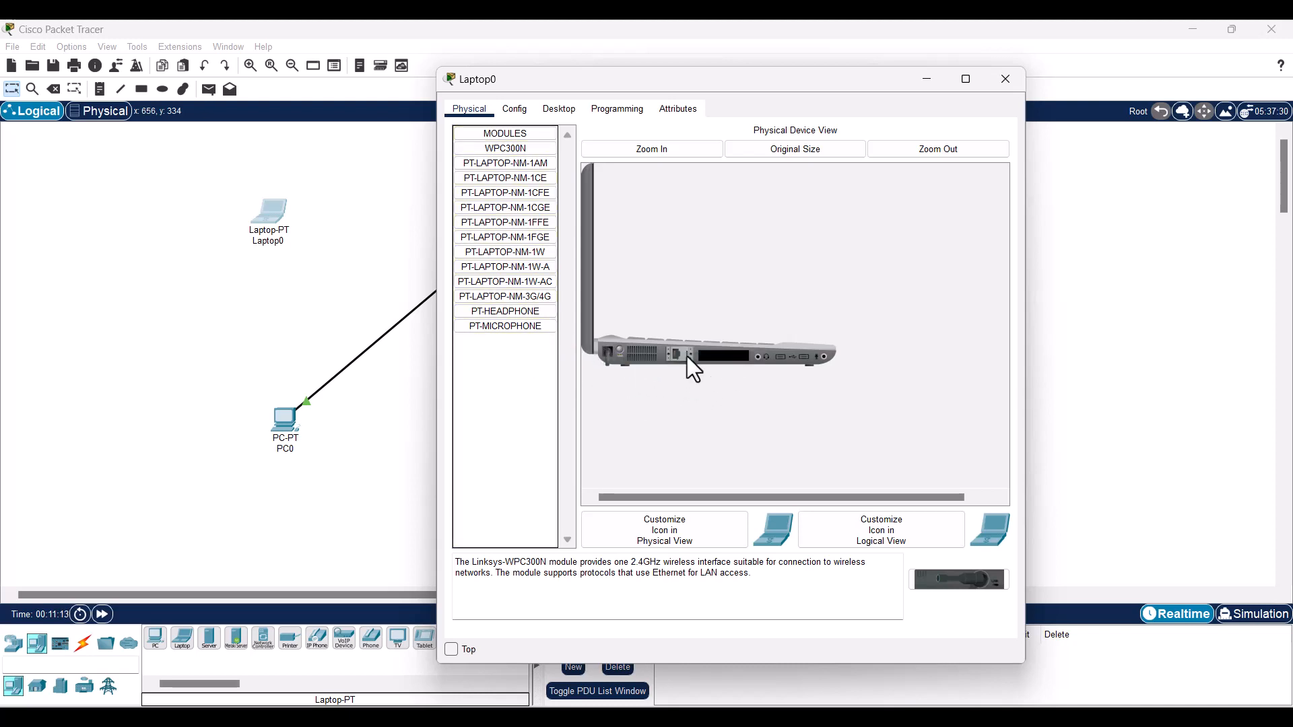
pyautogui.click(473, 152)
pyautogui.moveTo(485, 153); pyautogui.dragTo(736, 364)
pyautogui.moveTo(774, 100); pyautogui.dragTo(916, 119)
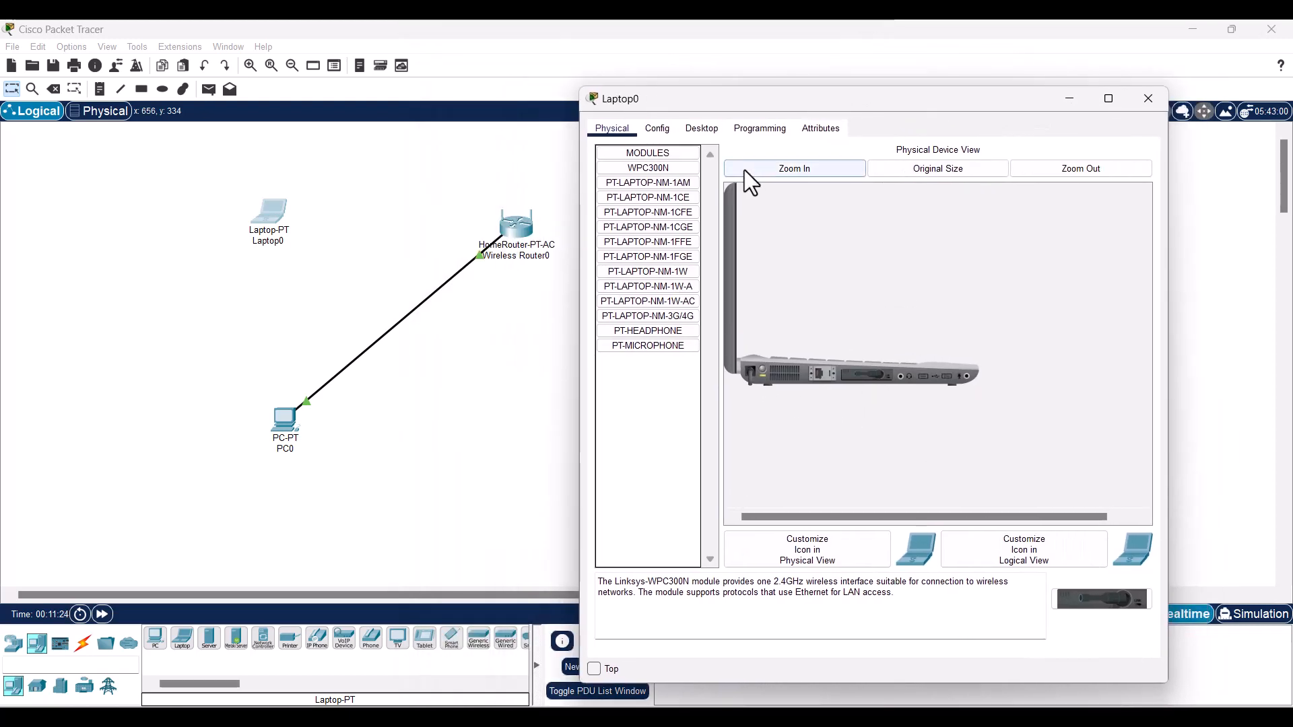
# - Set Laptop0's Wireless0 SSID to 'unitama' with WPA2-PSK authentication and the shared pass phrase
pyautogui.click(663, 132)
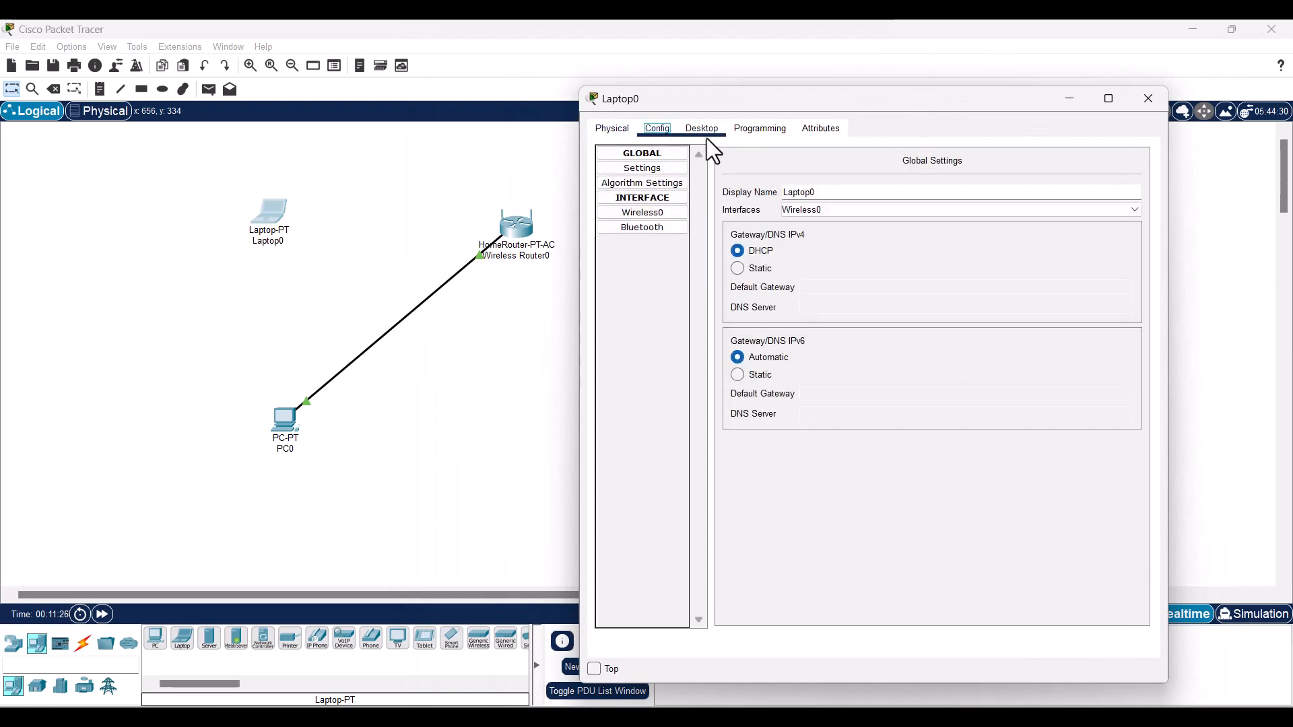
pyautogui.click(651, 213)
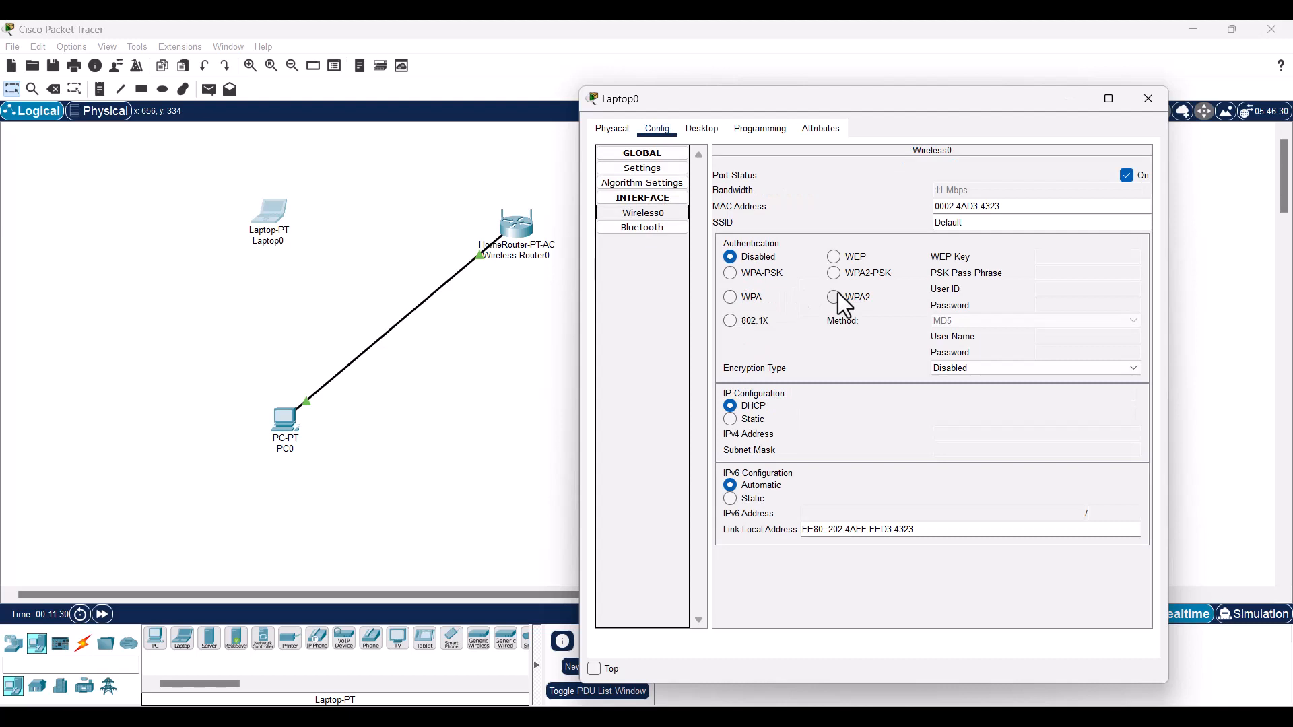
pyautogui.moveTo(836, 110); pyautogui.dragTo(763, 95)
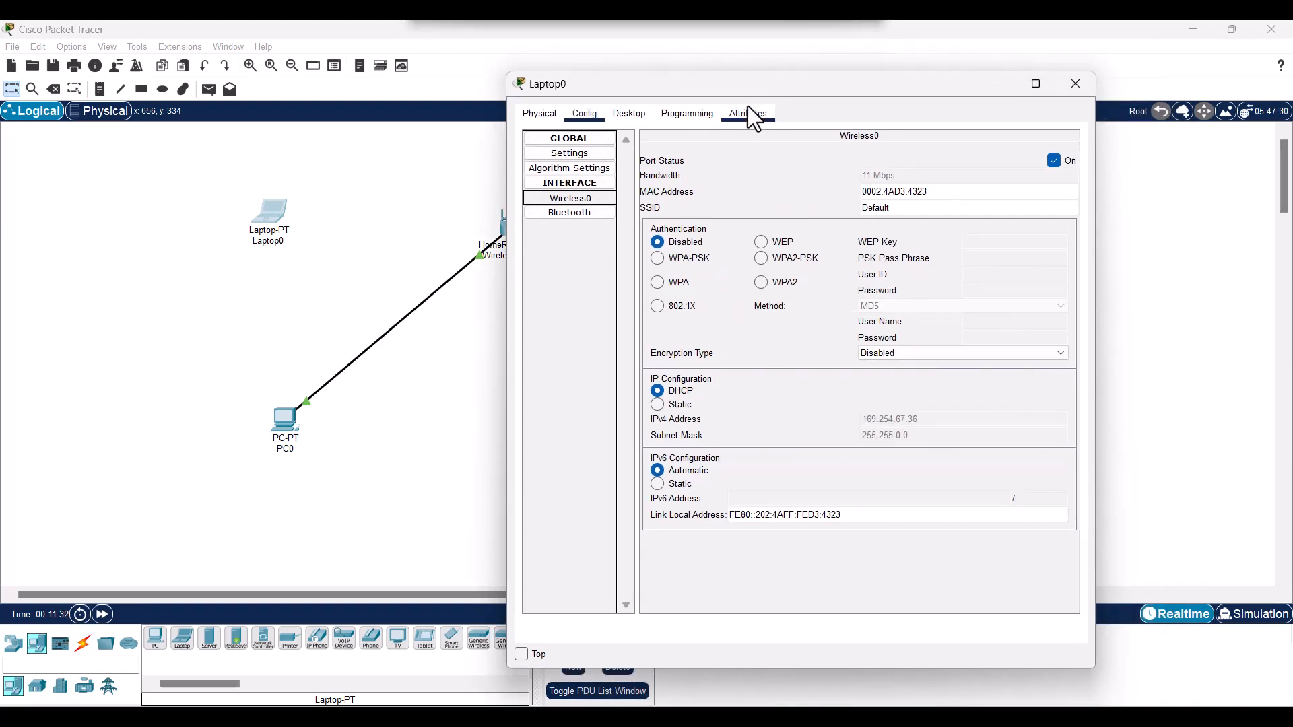
pyautogui.doubleClick(911, 209)
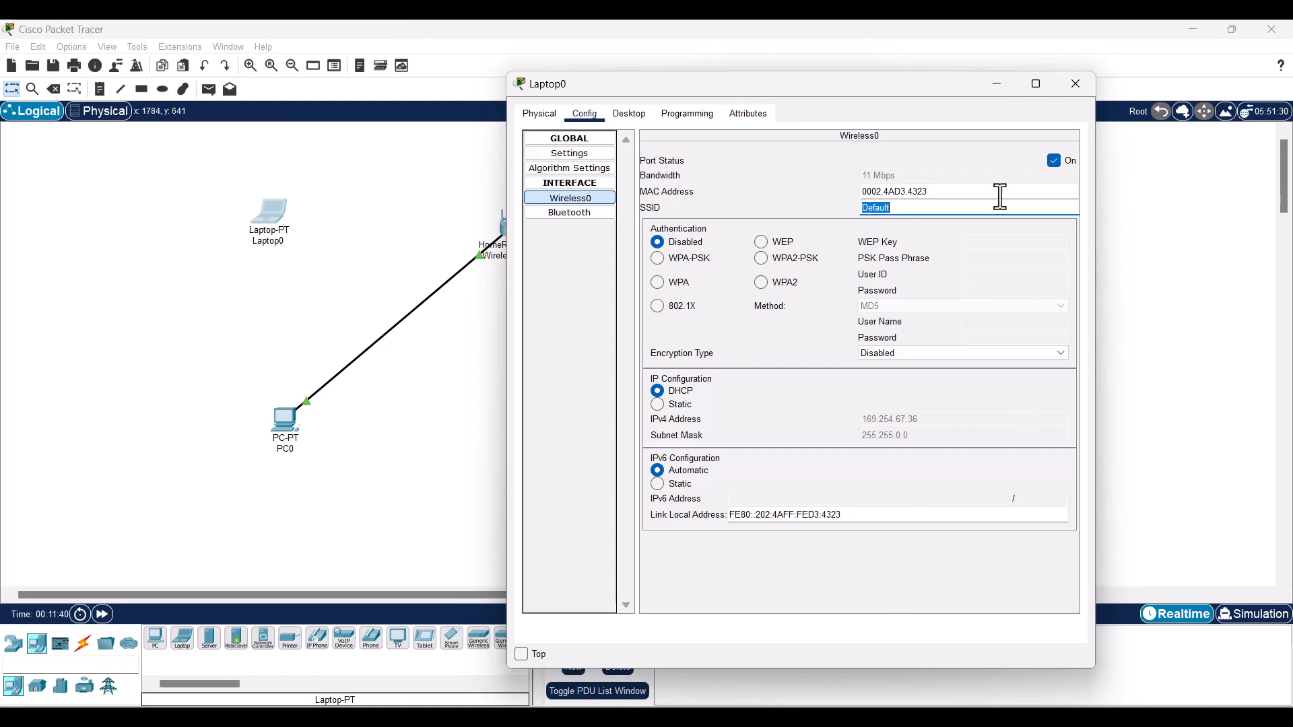
pyautogui.write('unitama')
pyautogui.click(763, 263)
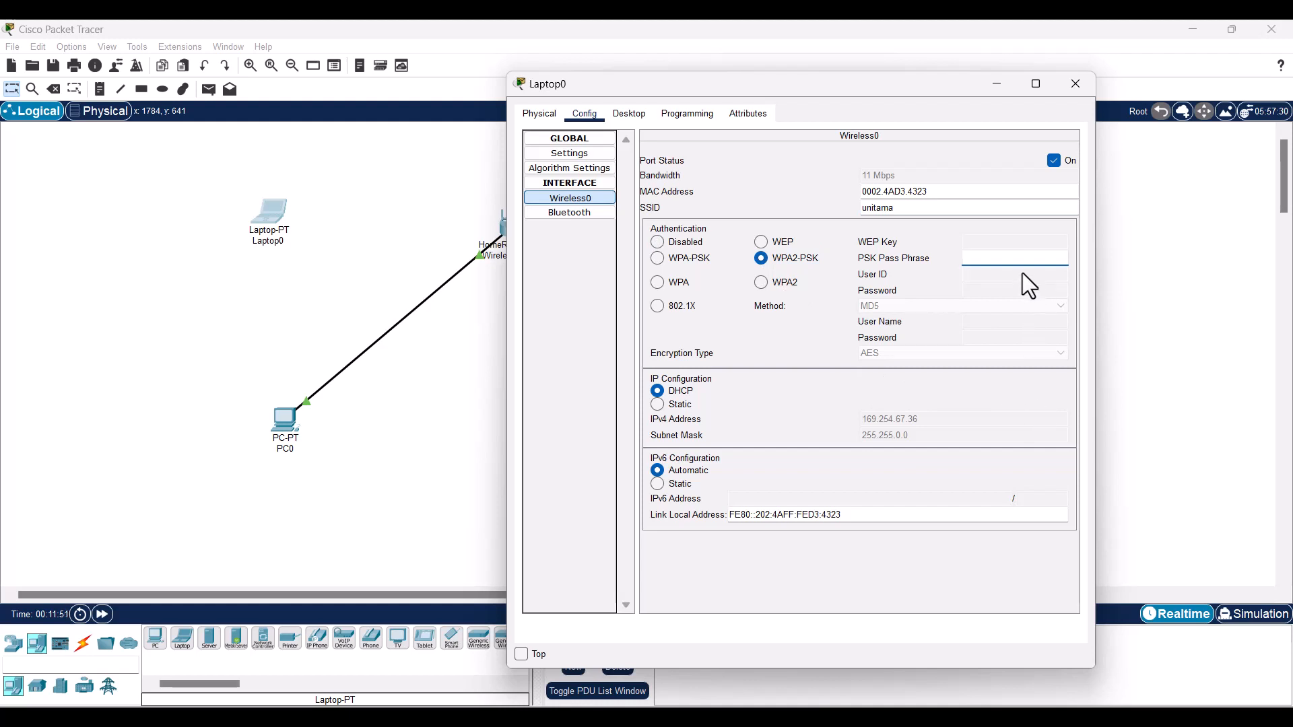
pyautogui.write('12345678')
pyautogui.click(596, 487)
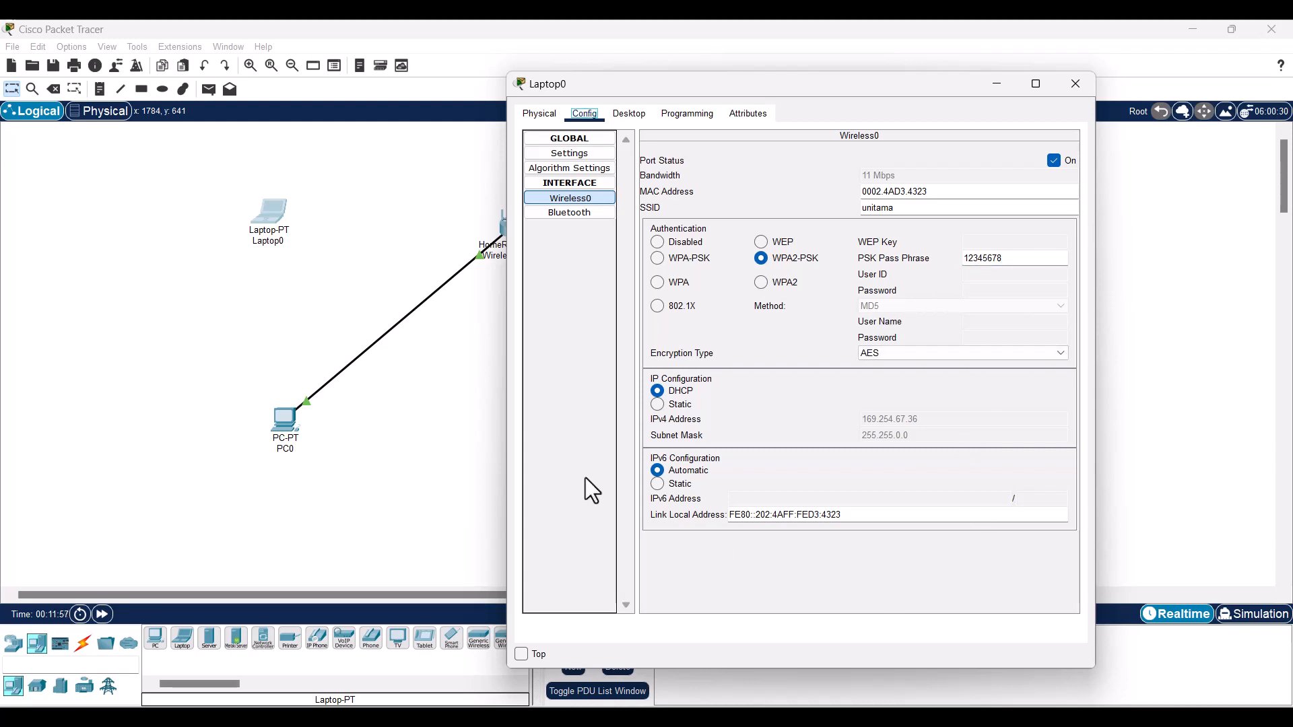
pyautogui.click(413, 434)
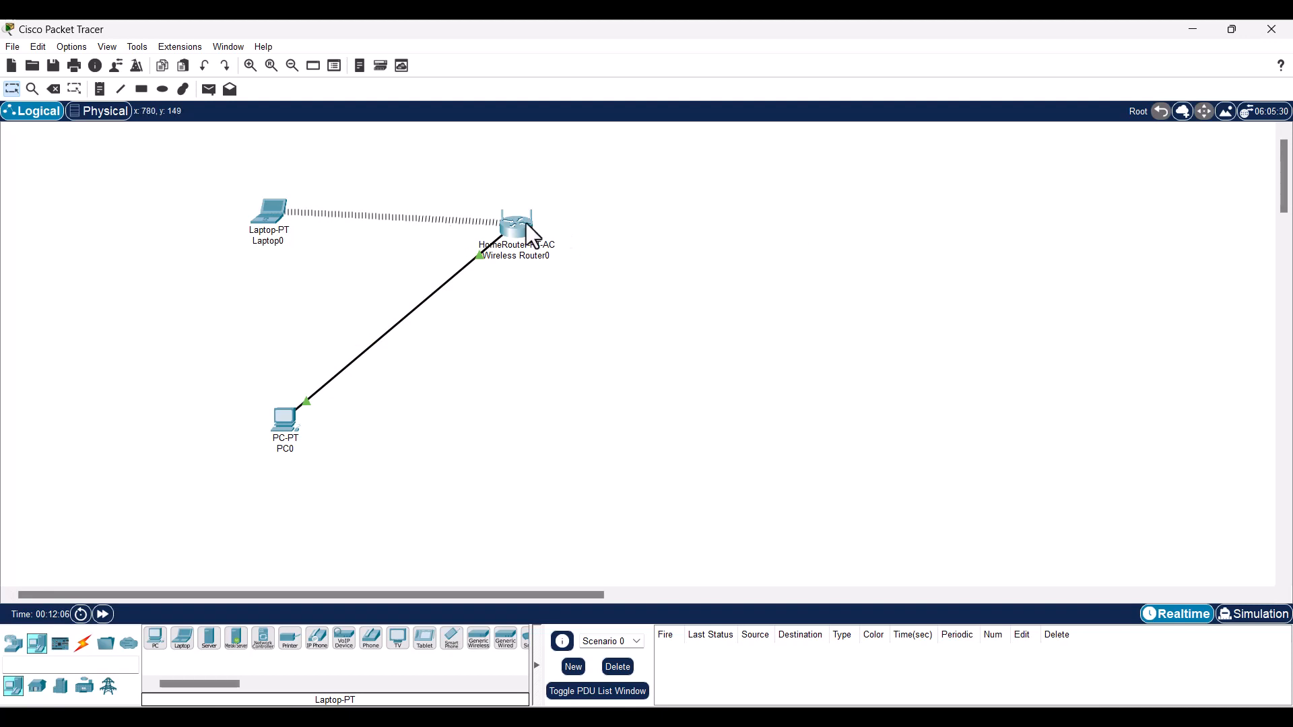
# - Check Laptop0's IP Configuration shows DHCP address 192.168.100.4 with gateway 192.168.100.1
pyautogui.moveTo(527, 226)
pyautogui.click(273, 217)
pyautogui.click(626, 118)
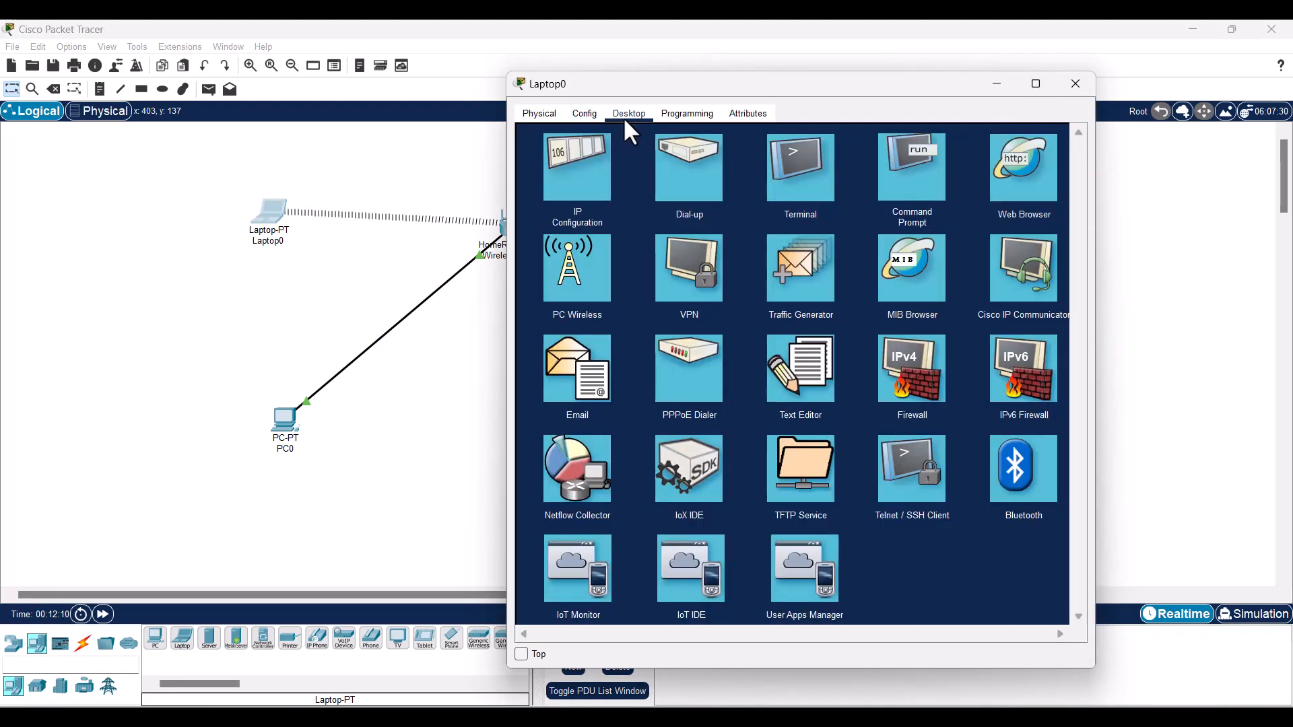
pyautogui.click(579, 176)
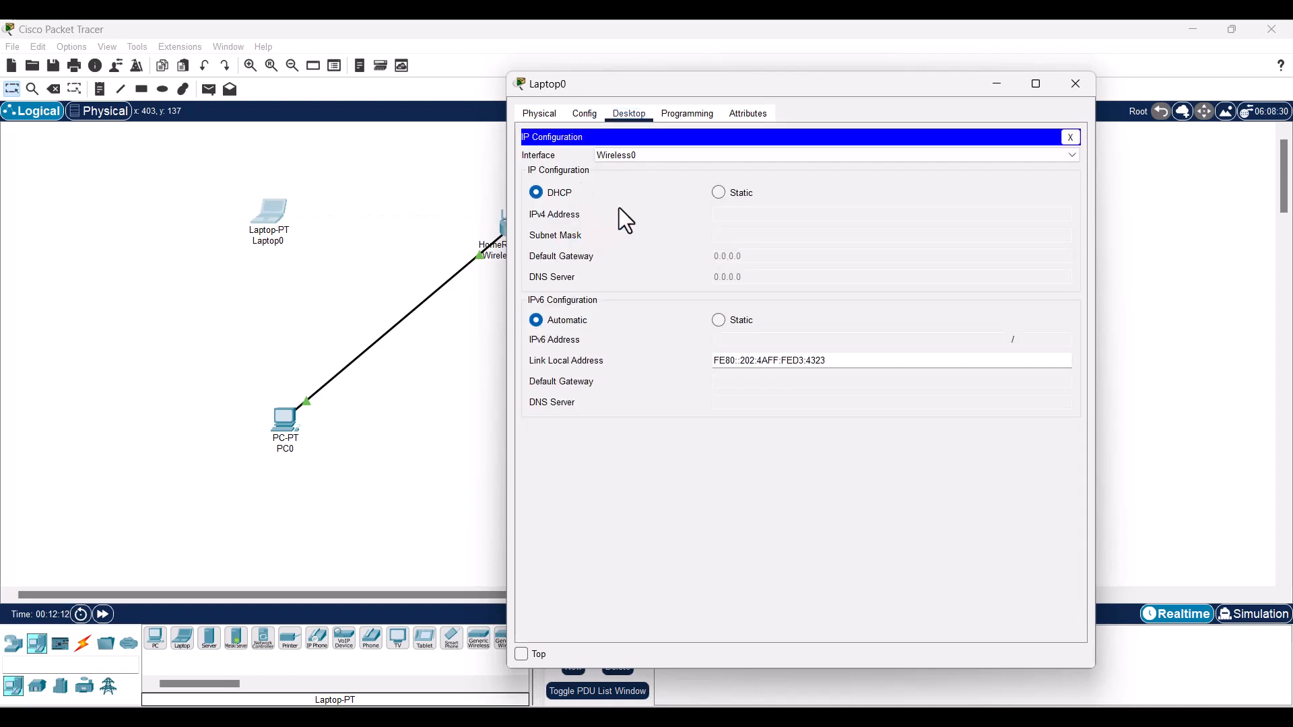
pyautogui.moveTo(806, 89); pyautogui.dragTo(900, 91)
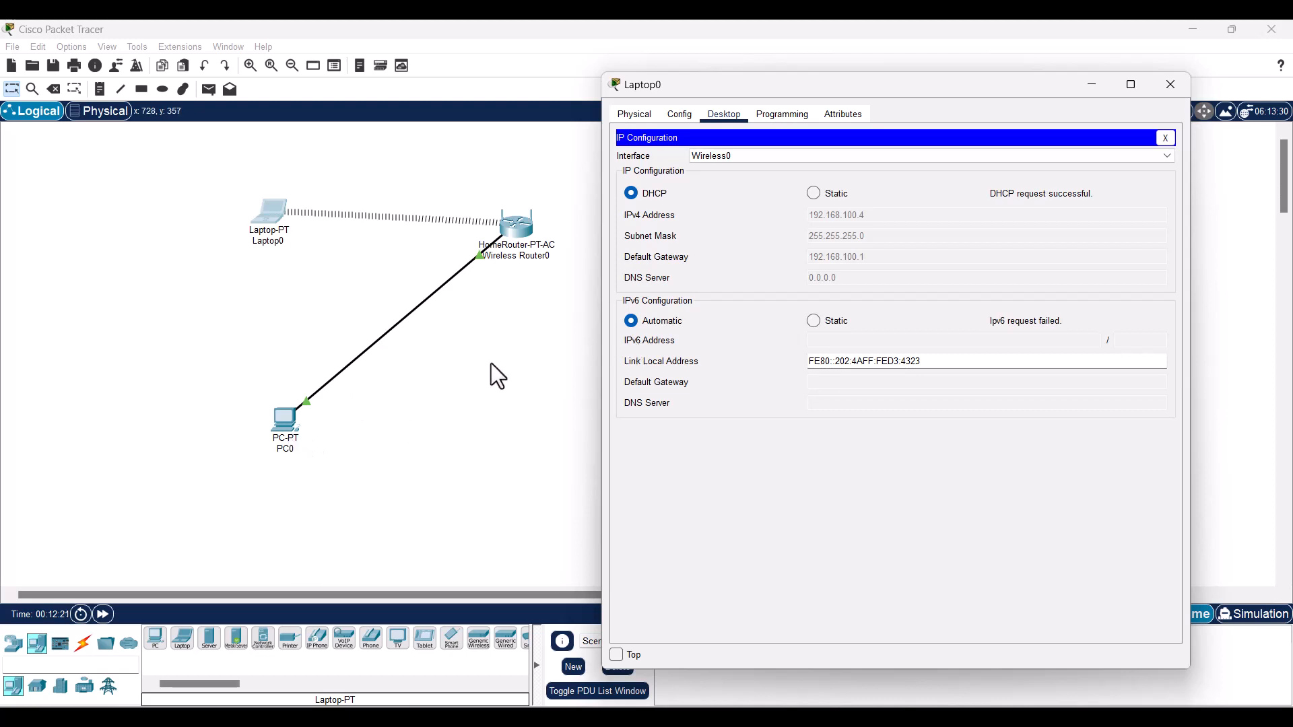
pyautogui.click(510, 364)
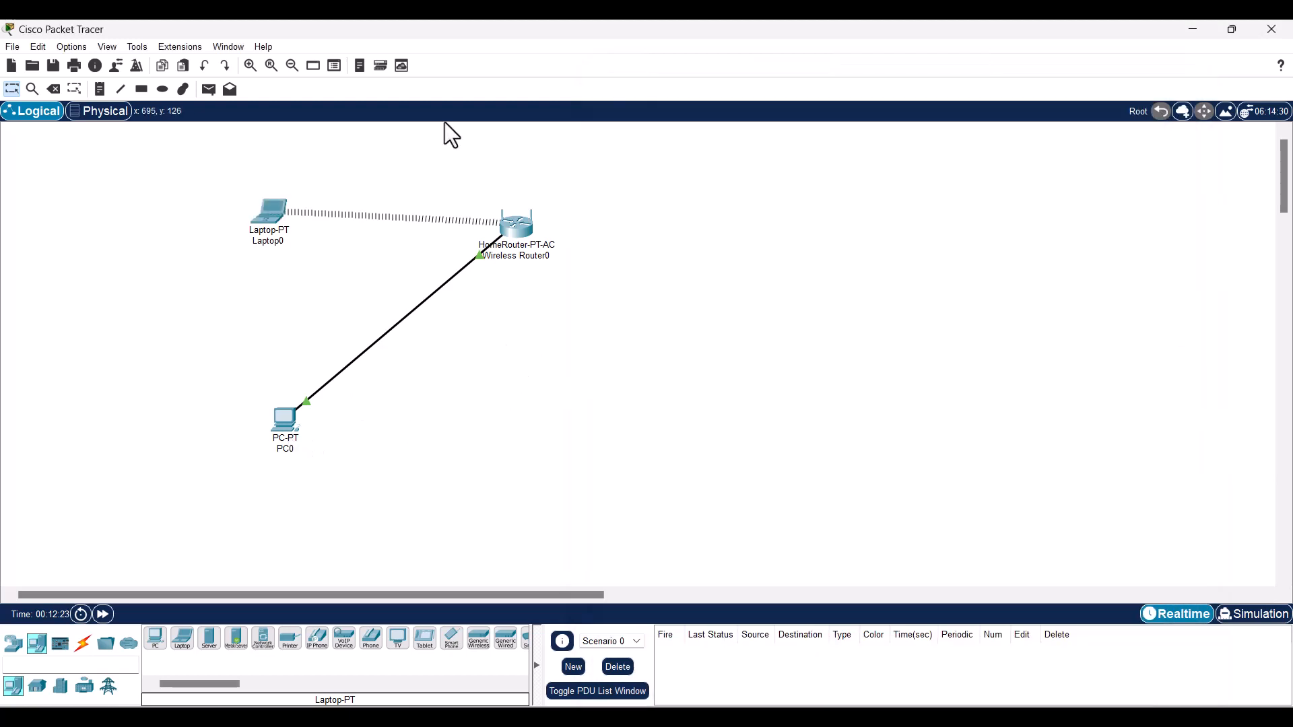
# - Send a simple PDU from Laptop0 to PC0 and confirm it is listed as Successful
pyautogui.click(209, 89)
pyautogui.click(271, 212)
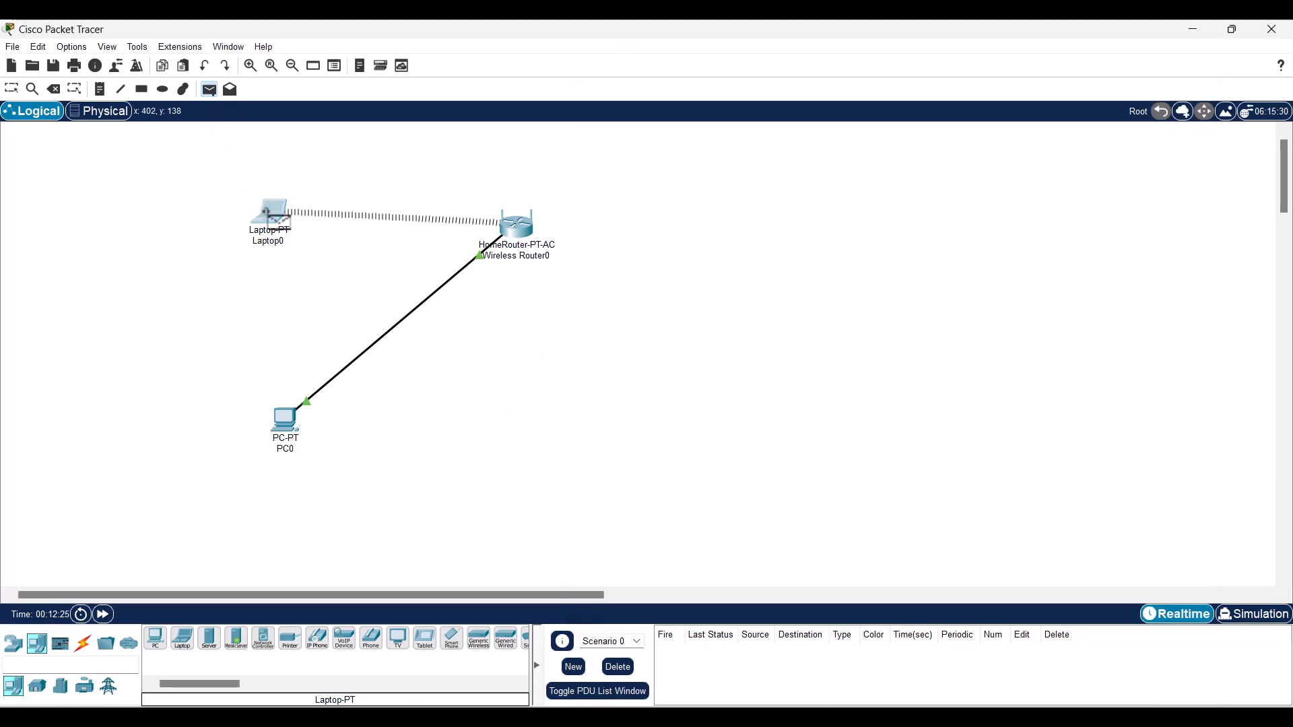
pyautogui.click(289, 421)
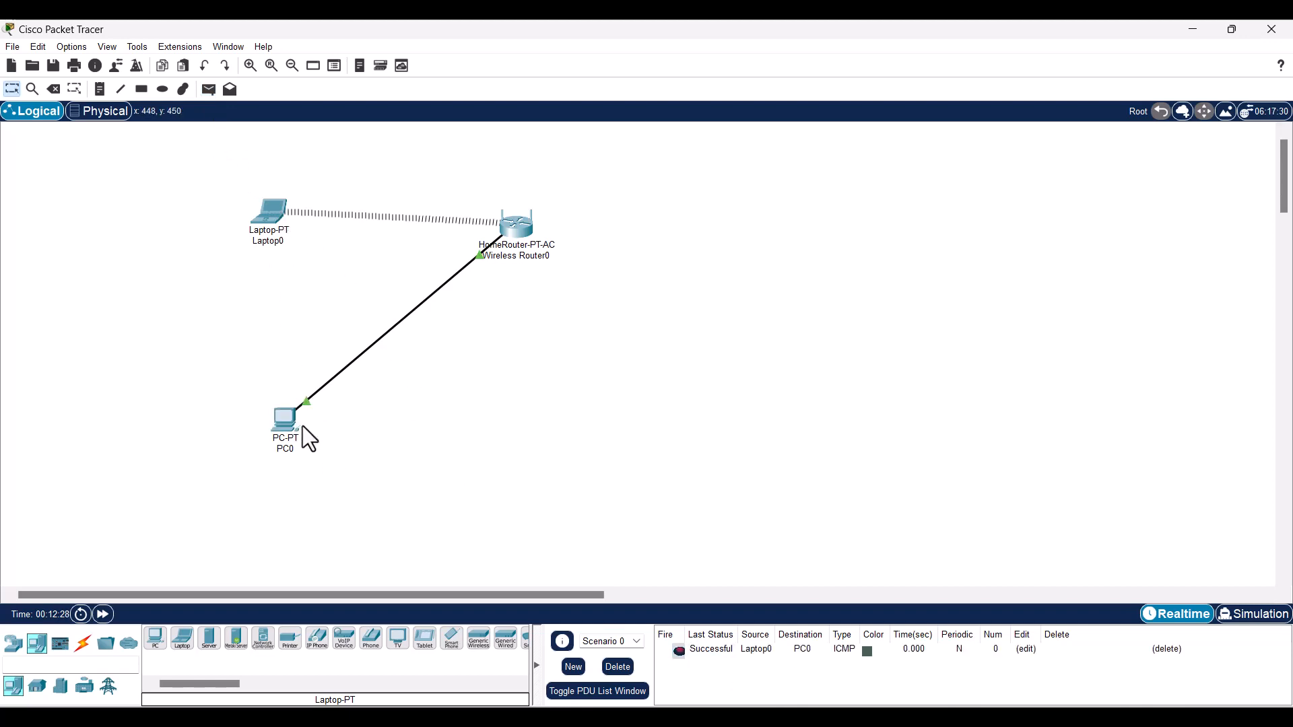
pyautogui.moveTo(290, 444)
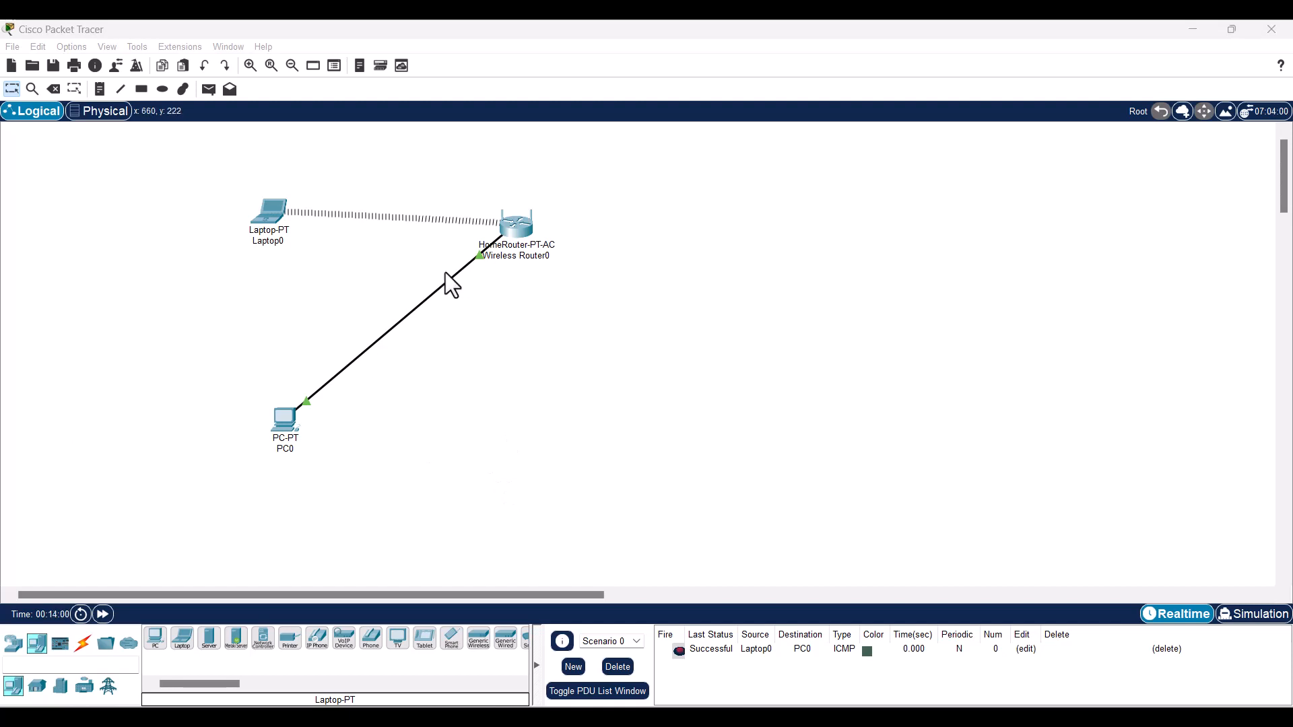
pyautogui.click(514, 233)
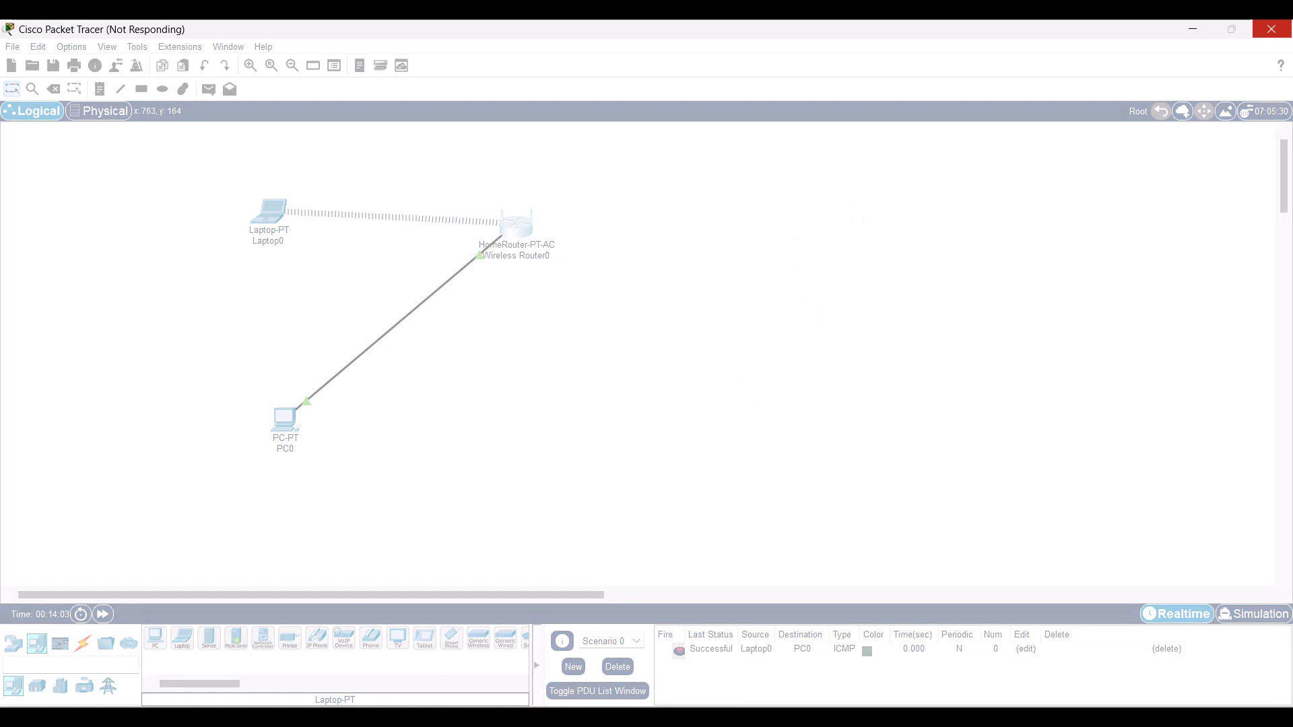
# - Open Wireless Router0 and look through its GUI, Attributes and Config views
pyautogui.click(518, 231)
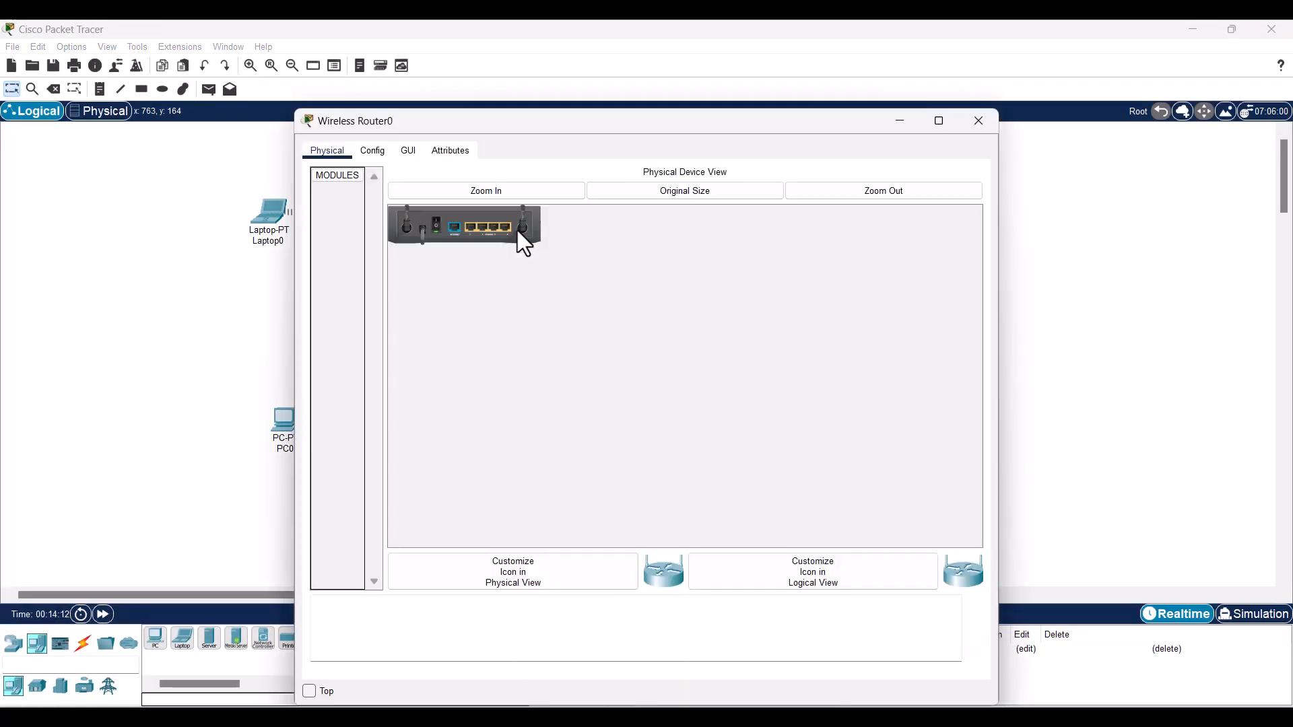
pyautogui.click(384, 150)
pyautogui.click(417, 148)
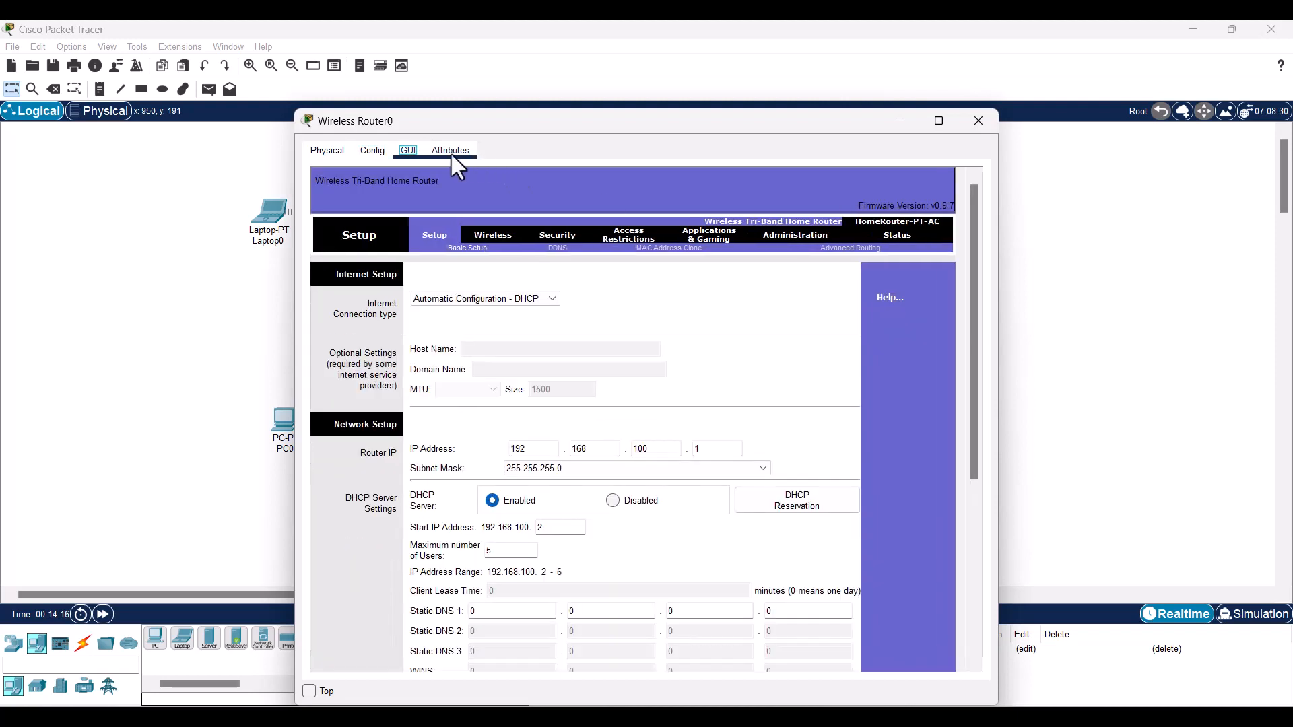
pyautogui.click(451, 153)
pyautogui.moveTo(633, 124); pyautogui.dragTo(827, 115)
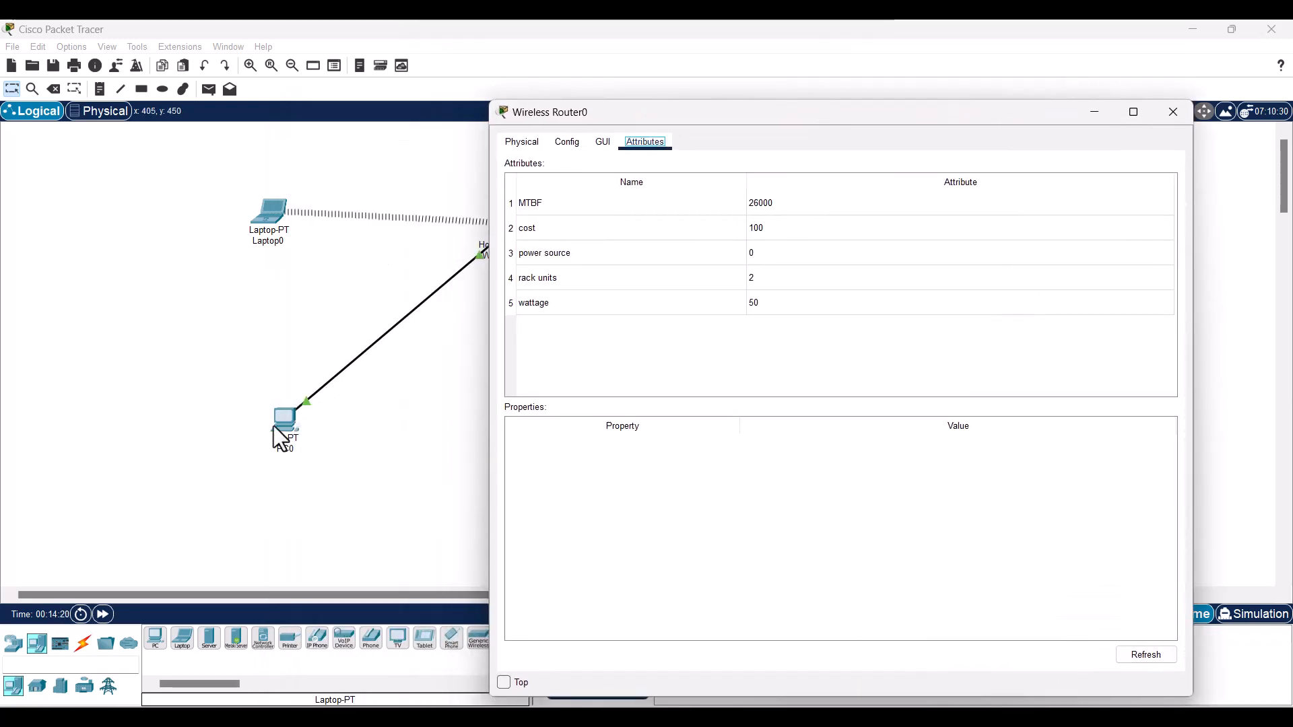
pyautogui.moveTo(651, 108); pyautogui.dragTo(718, 148)
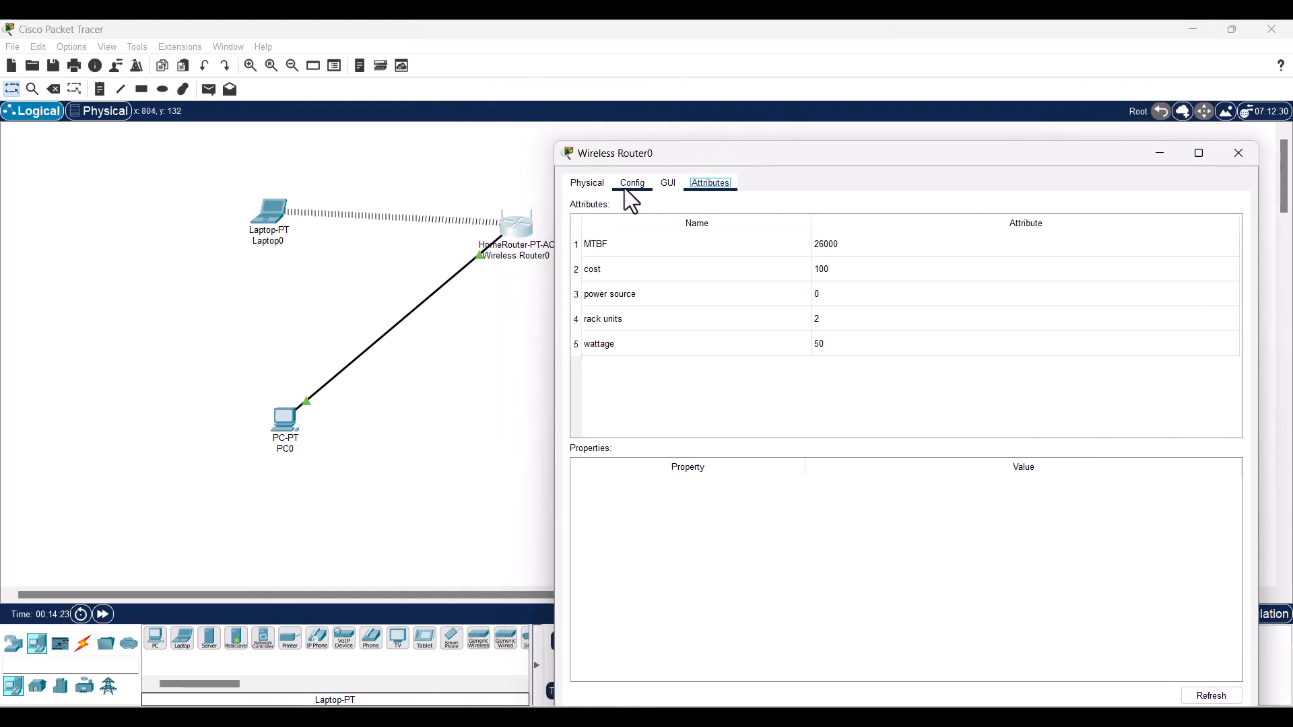
pyautogui.click(630, 185)
pyautogui.click(669, 186)
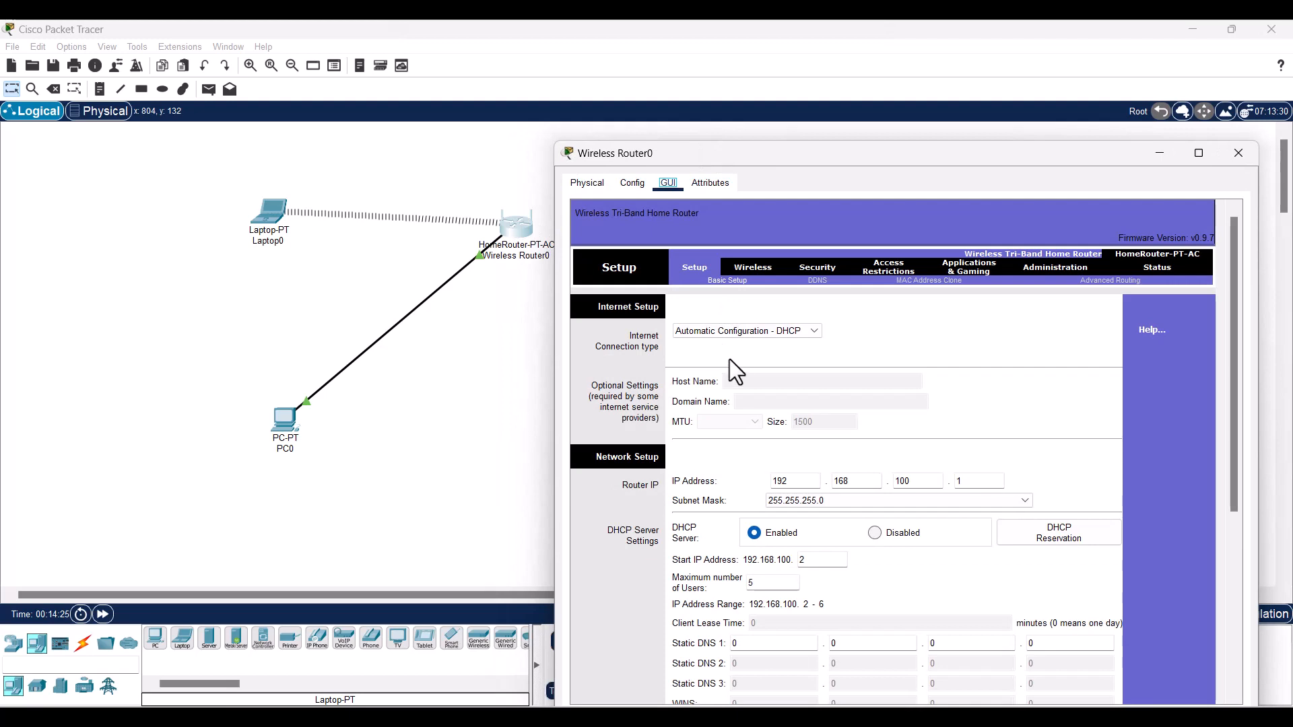
# - Review the Setup page's 192.168.100.1 address and subnet mask, then close the router window
pyautogui.moveTo(767, 155); pyautogui.dragTo(754, 78)
pyautogui.scroll(-3, 746, 528)
pyautogui.click(968, 390)
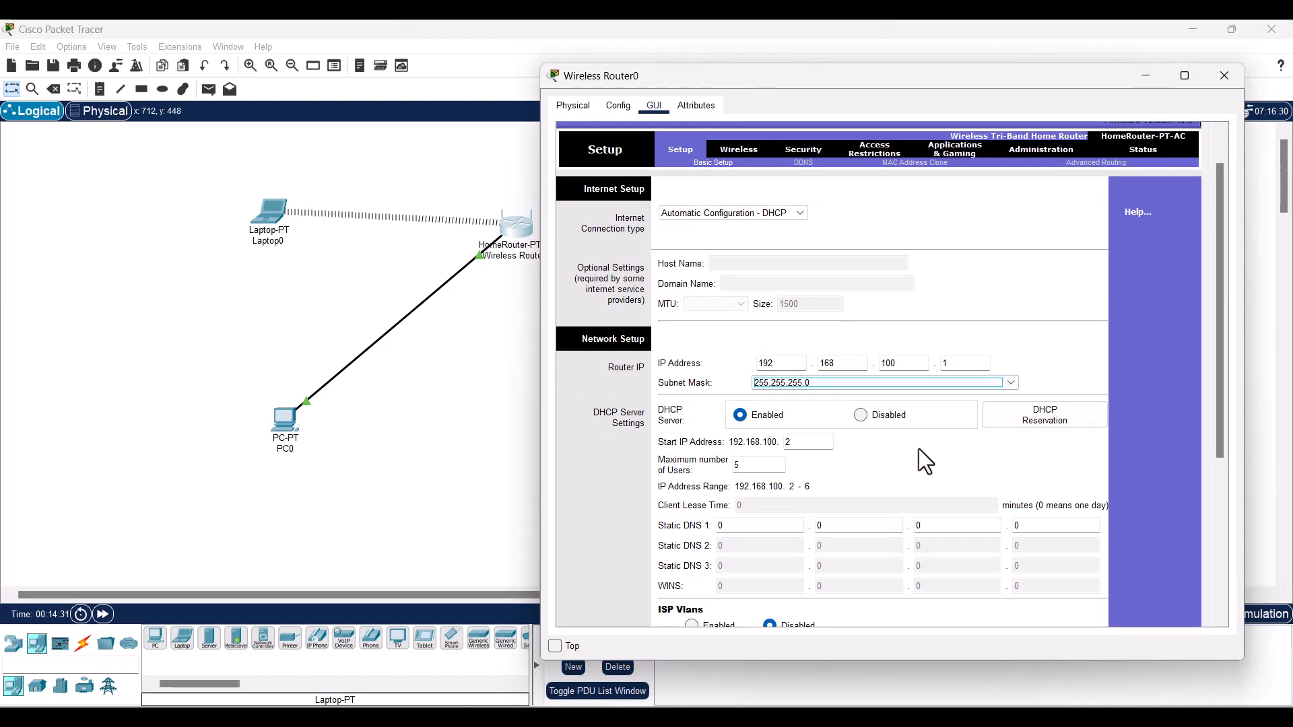
pyautogui.scroll(-10, 908, 525)
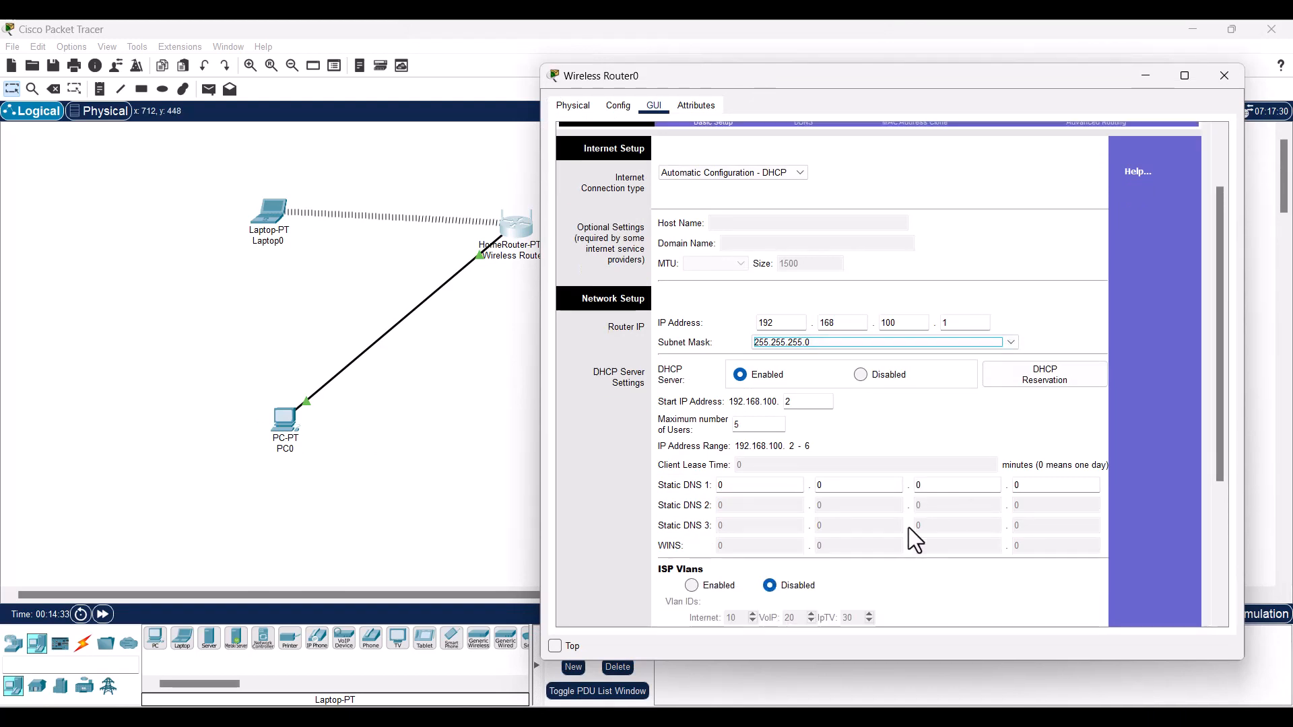
pyautogui.scroll(12, 907, 526)
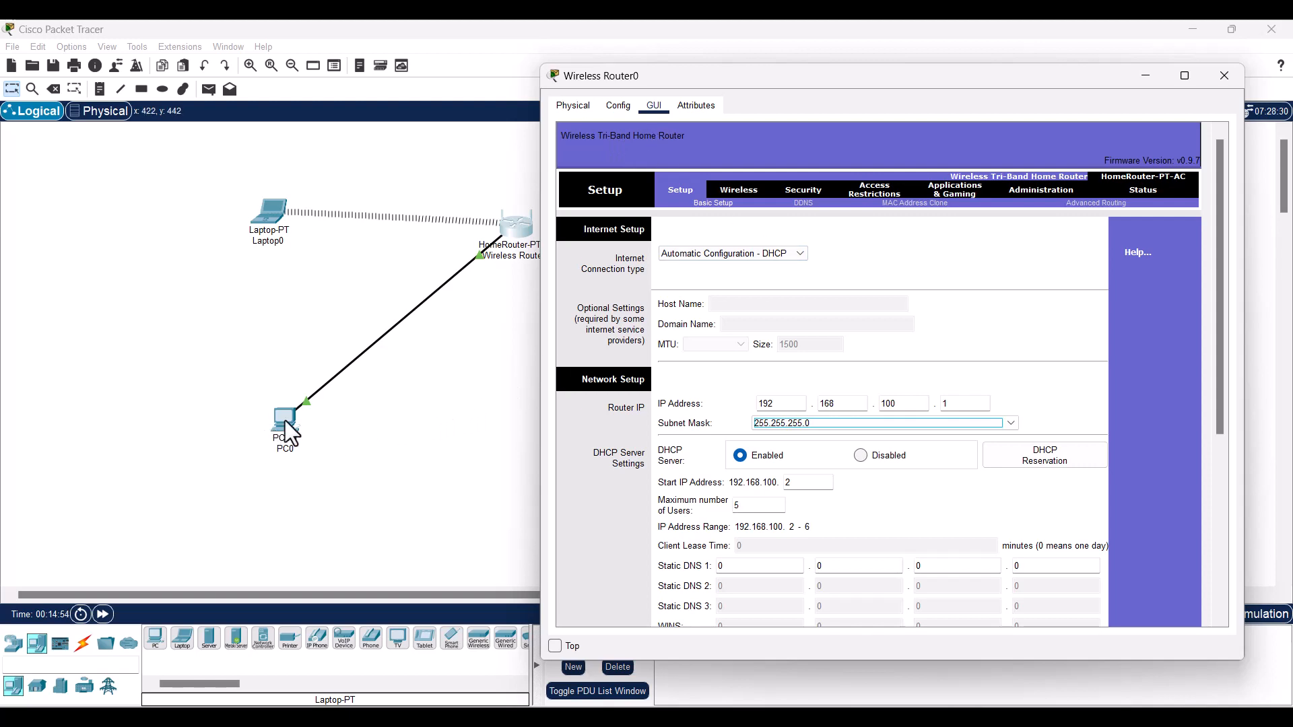
pyautogui.click(434, 397)
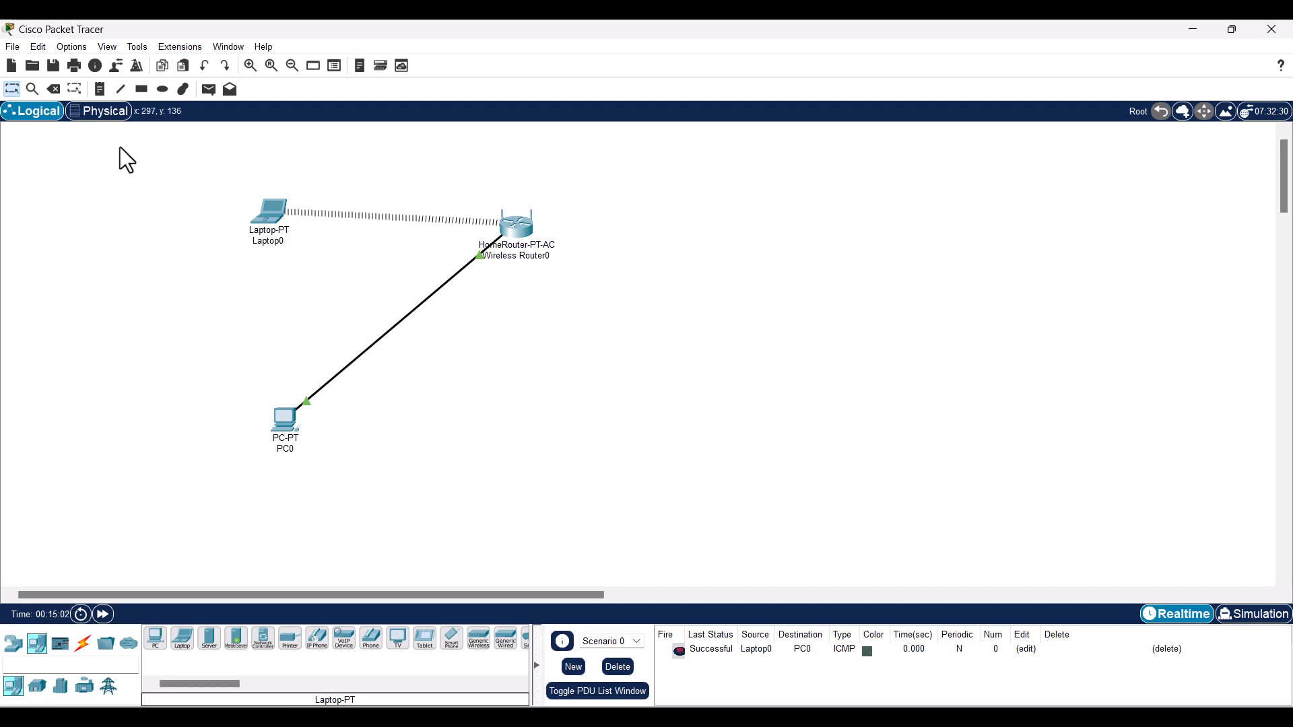
# - Discard the laptop and wireless-router topology without saving and start a blank network file
pyautogui.click(13, 47)
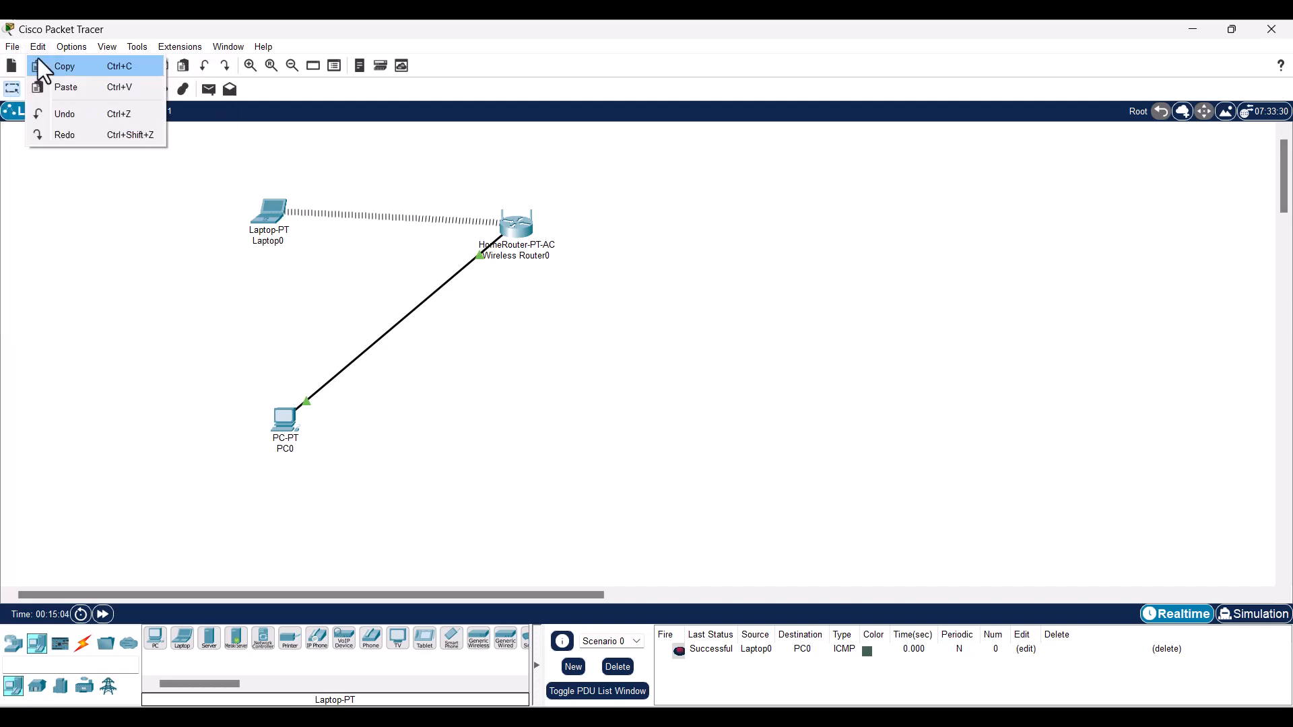
pyautogui.click(308, 342)
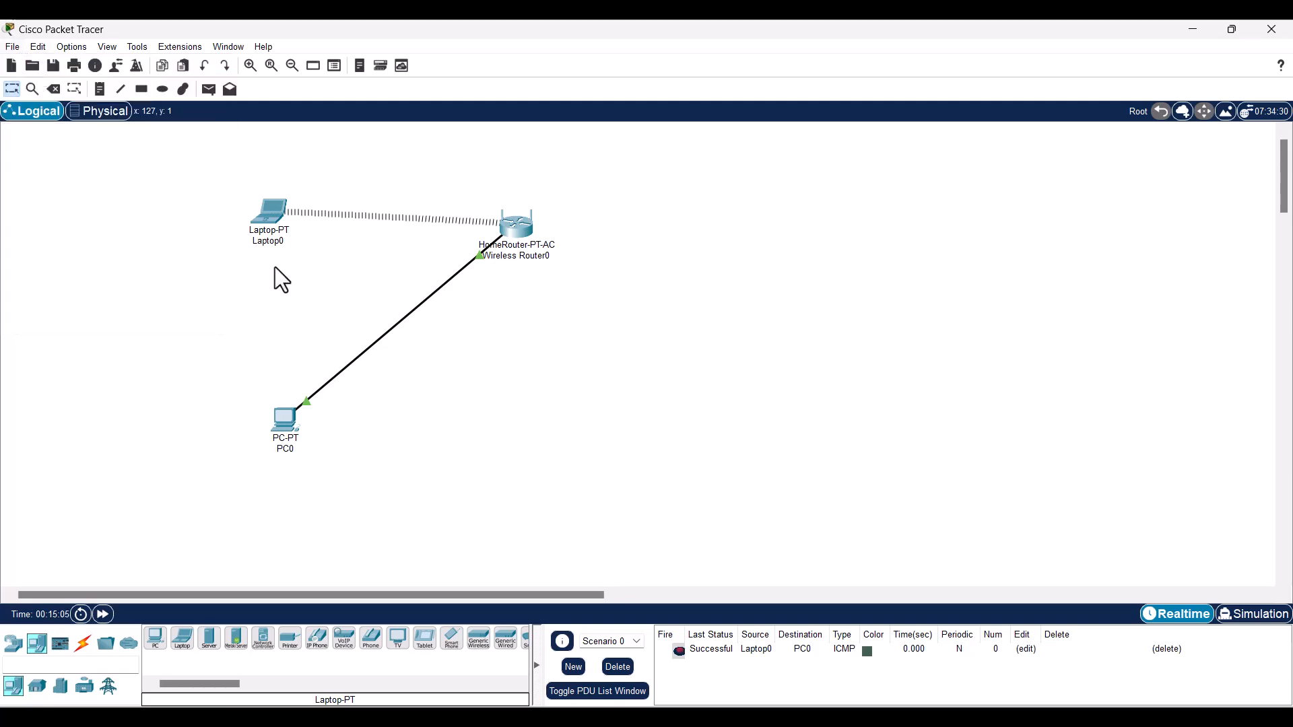
pyautogui.hotkey('ctrl', 'n')
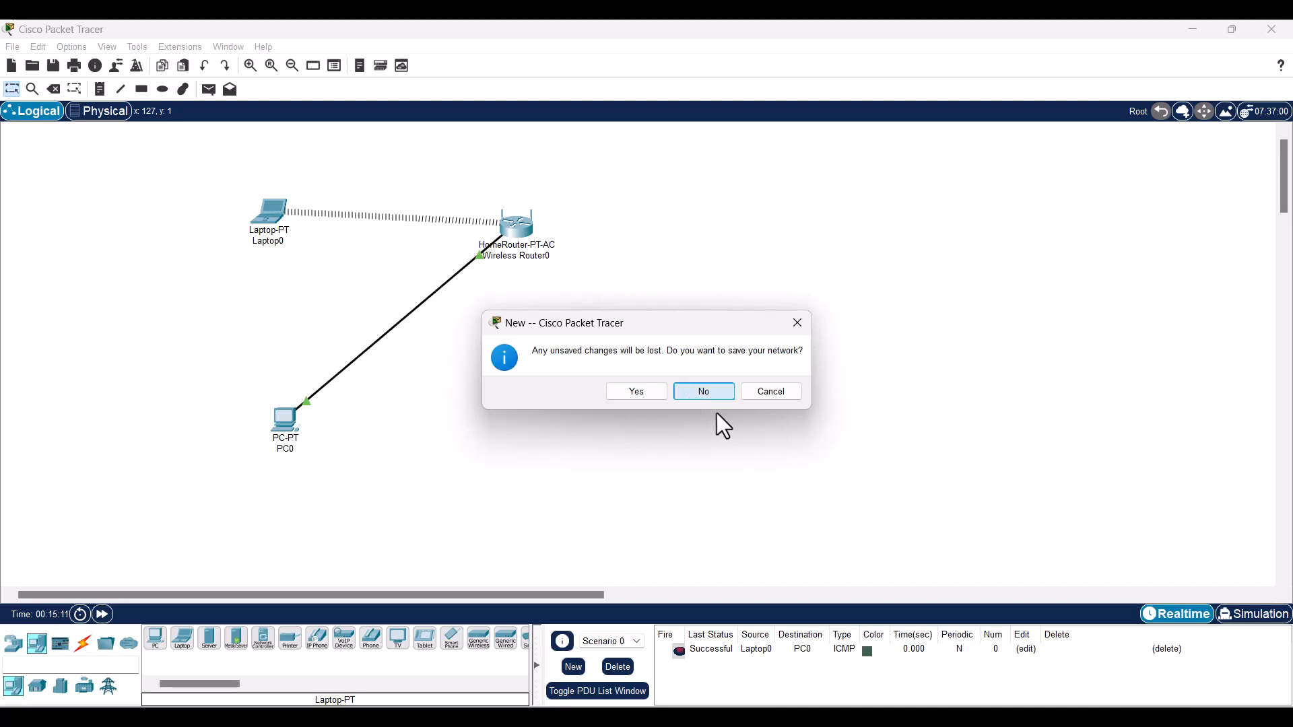
pyautogui.click(704, 394)
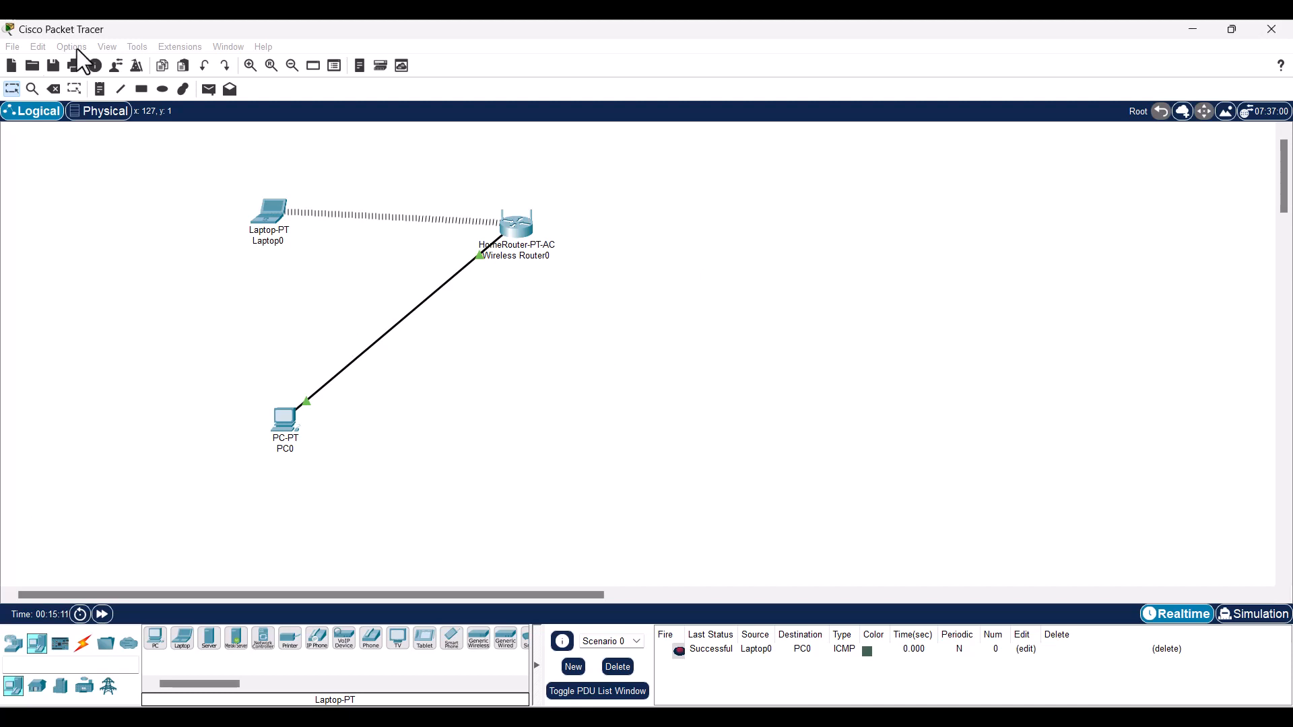
pyautogui.click(11, 64)
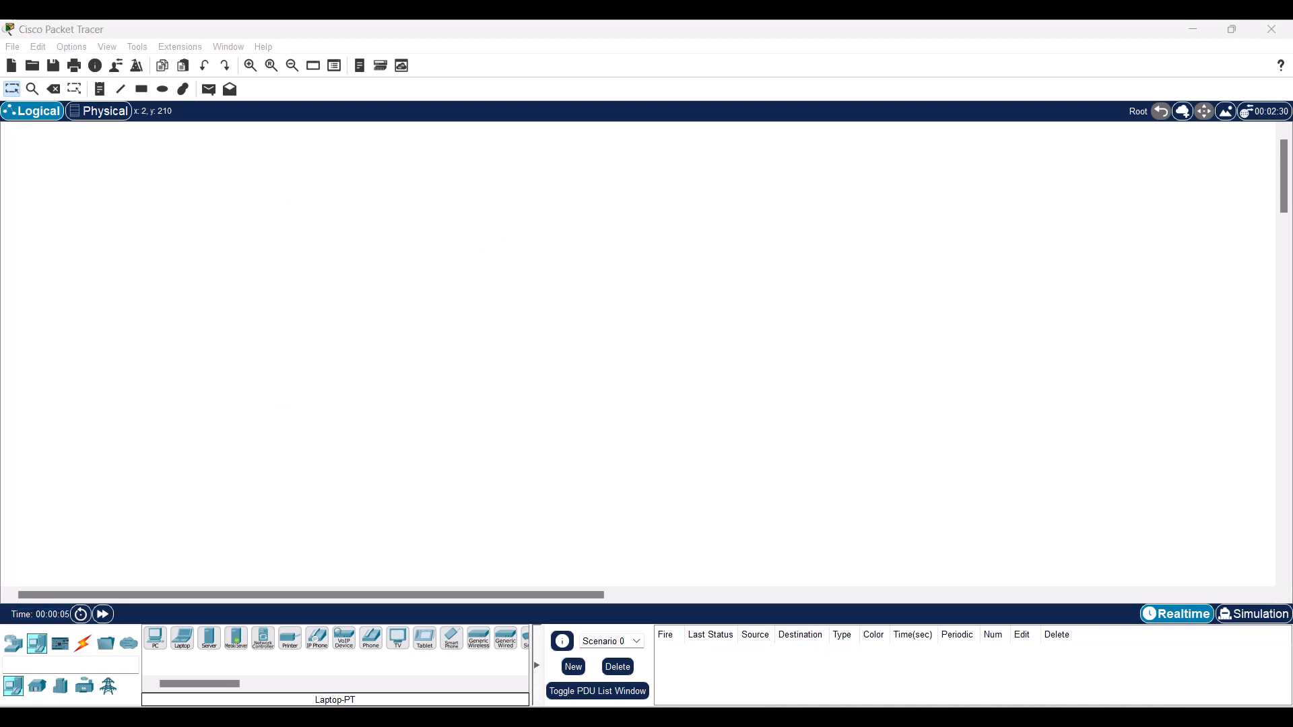
# - Place a generic PT router, Router0, near the top and a PT switch, Switch0, below it
pyautogui.click(13, 645)
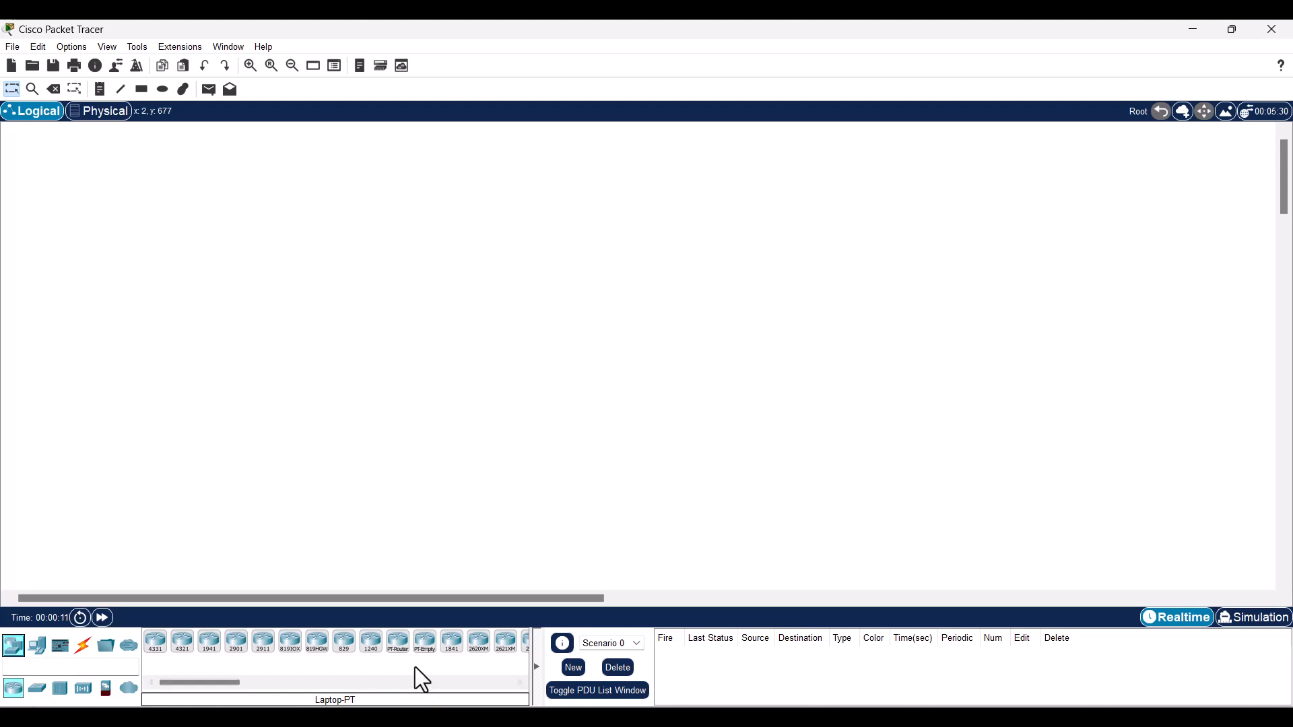
pyautogui.click(397, 643)
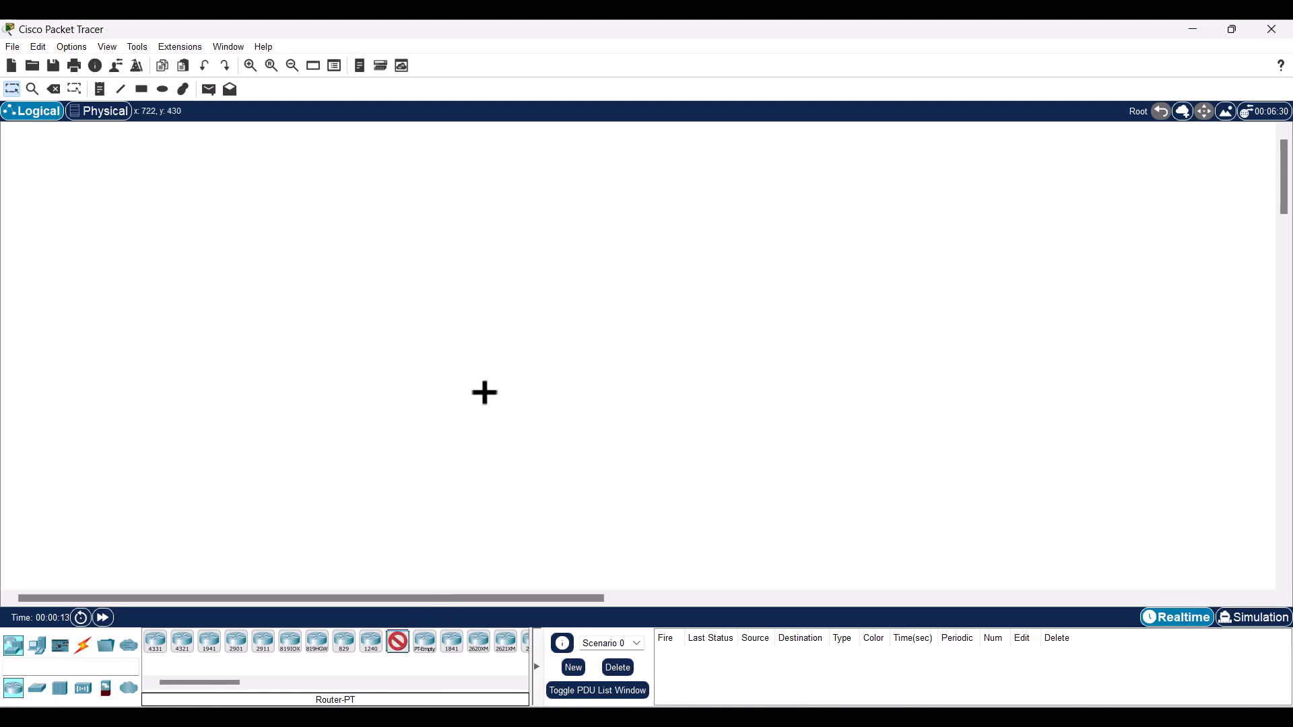
pyautogui.click(490, 190)
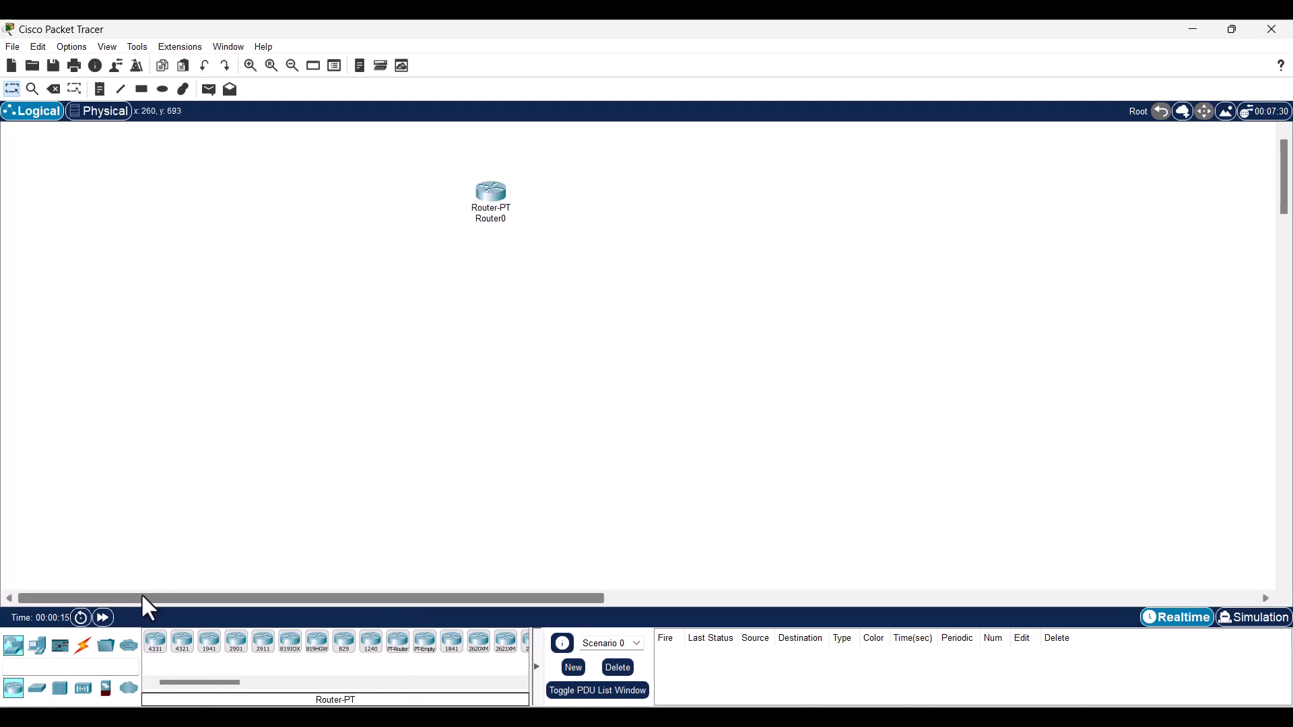
pyautogui.click(39, 688)
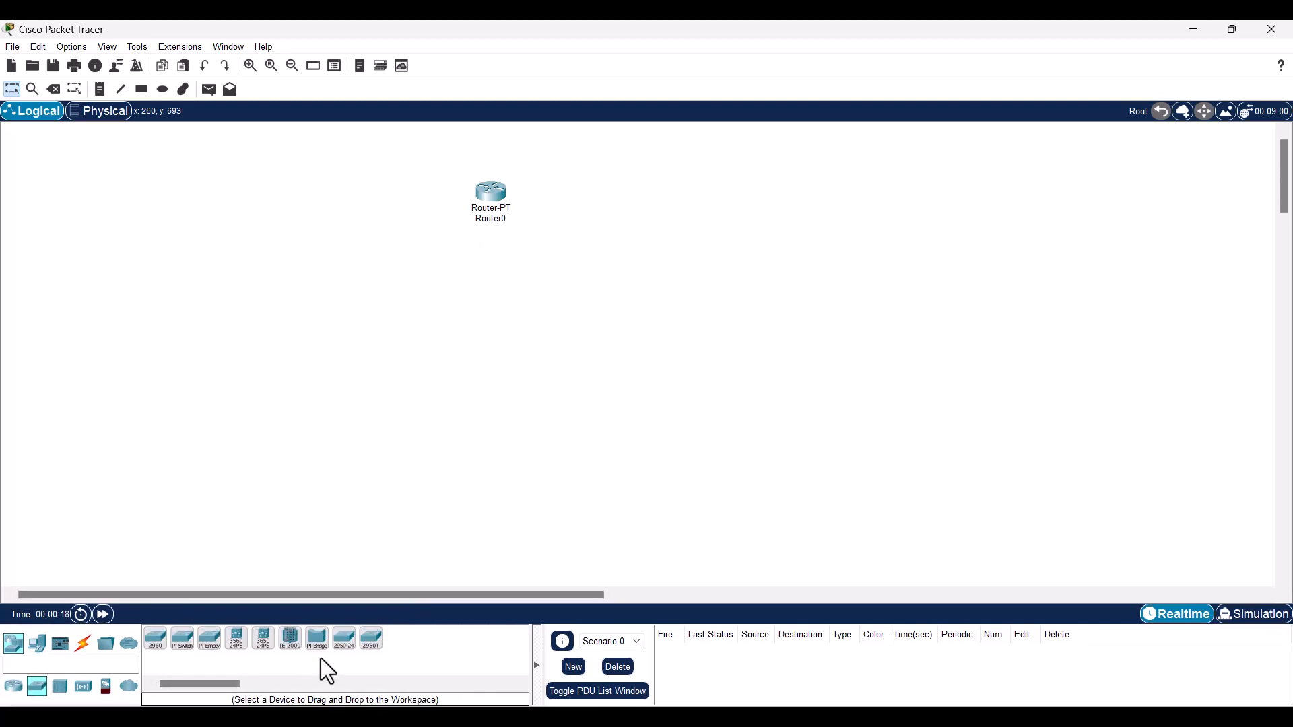
pyautogui.click(183, 640)
pyautogui.click(479, 297)
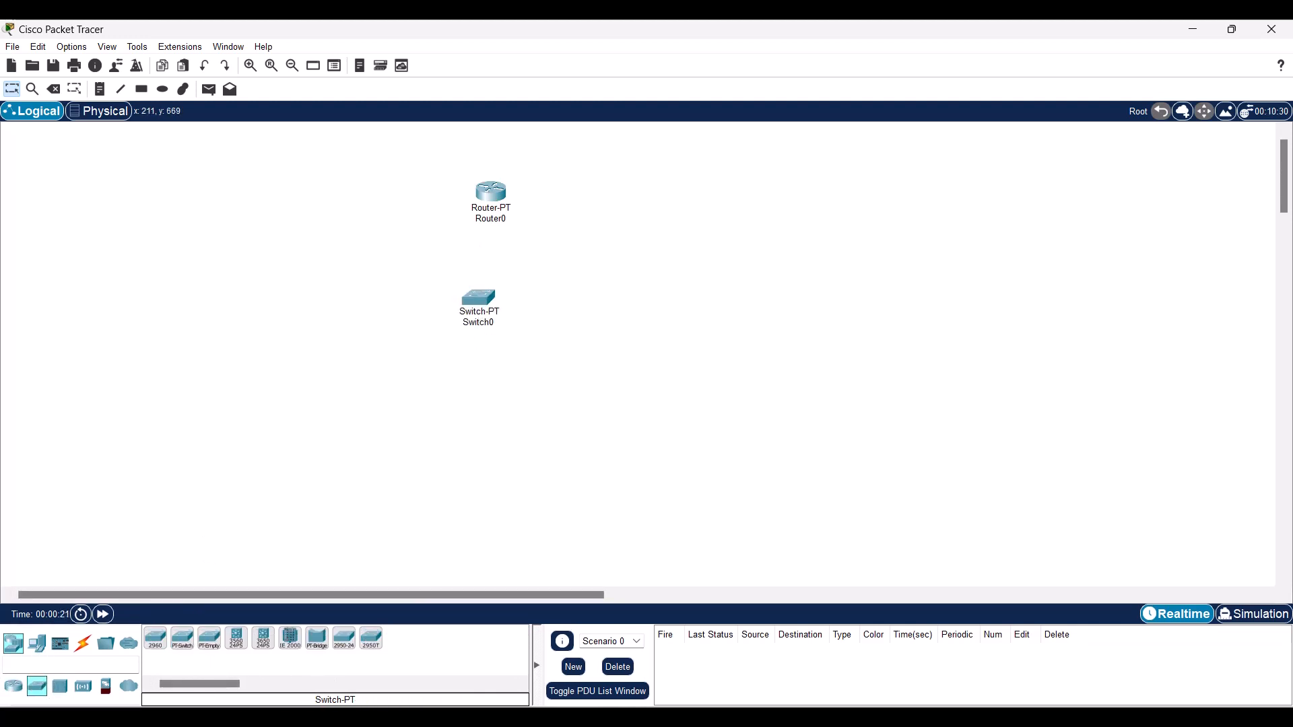
# - Add two PCs, PC0 and PC1, side by side below Switch0
pyautogui.click(37, 645)
pyautogui.click(156, 638)
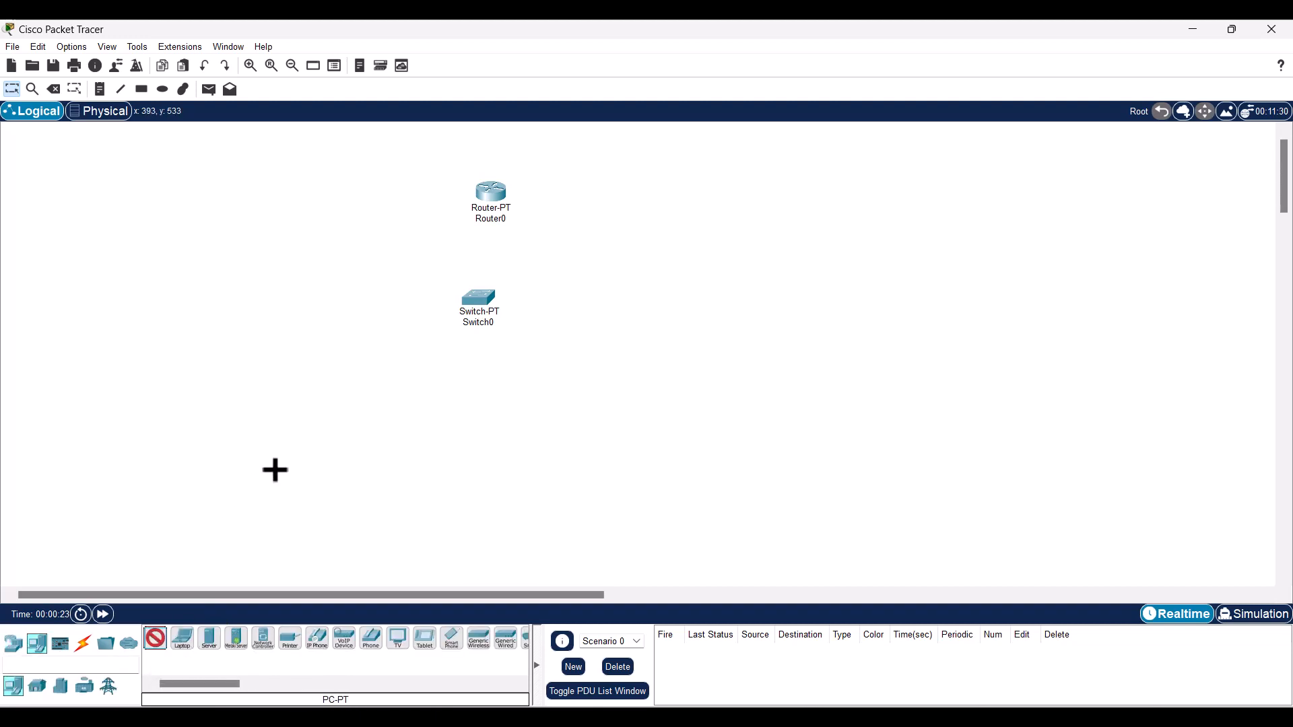
pyautogui.click(341, 398)
pyautogui.click(160, 641)
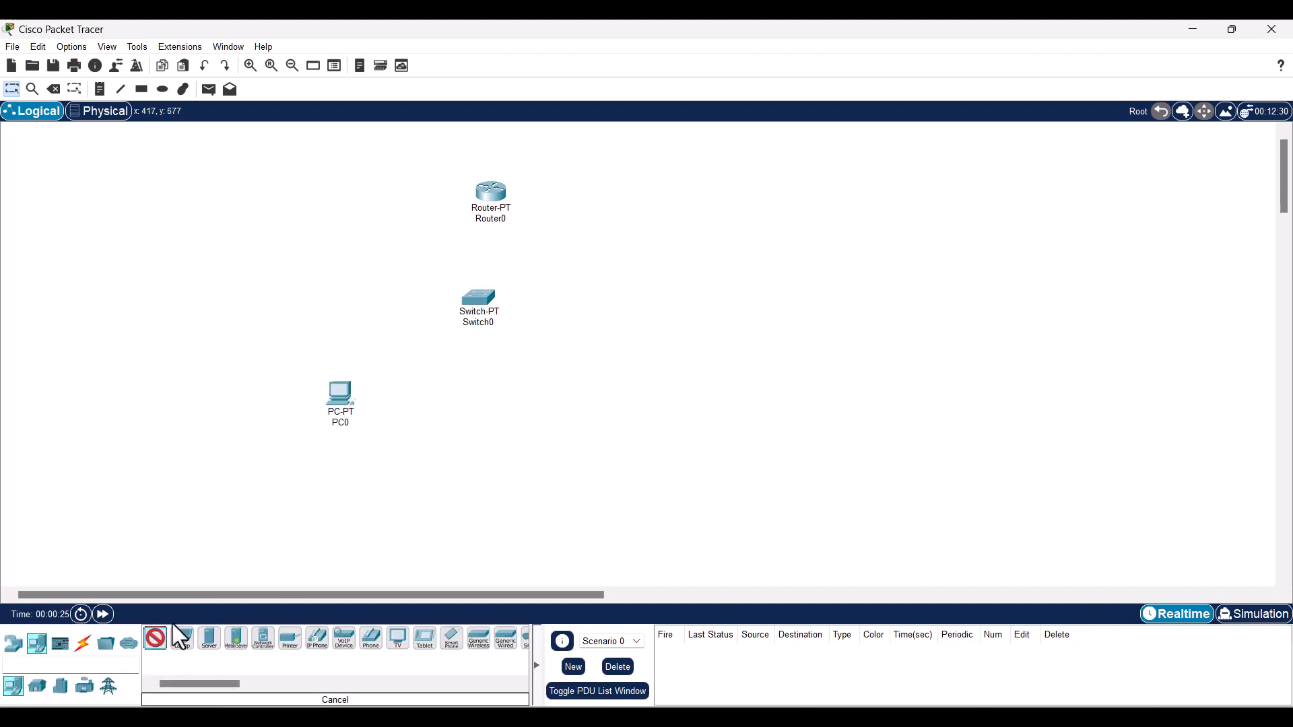
pyautogui.click(421, 397)
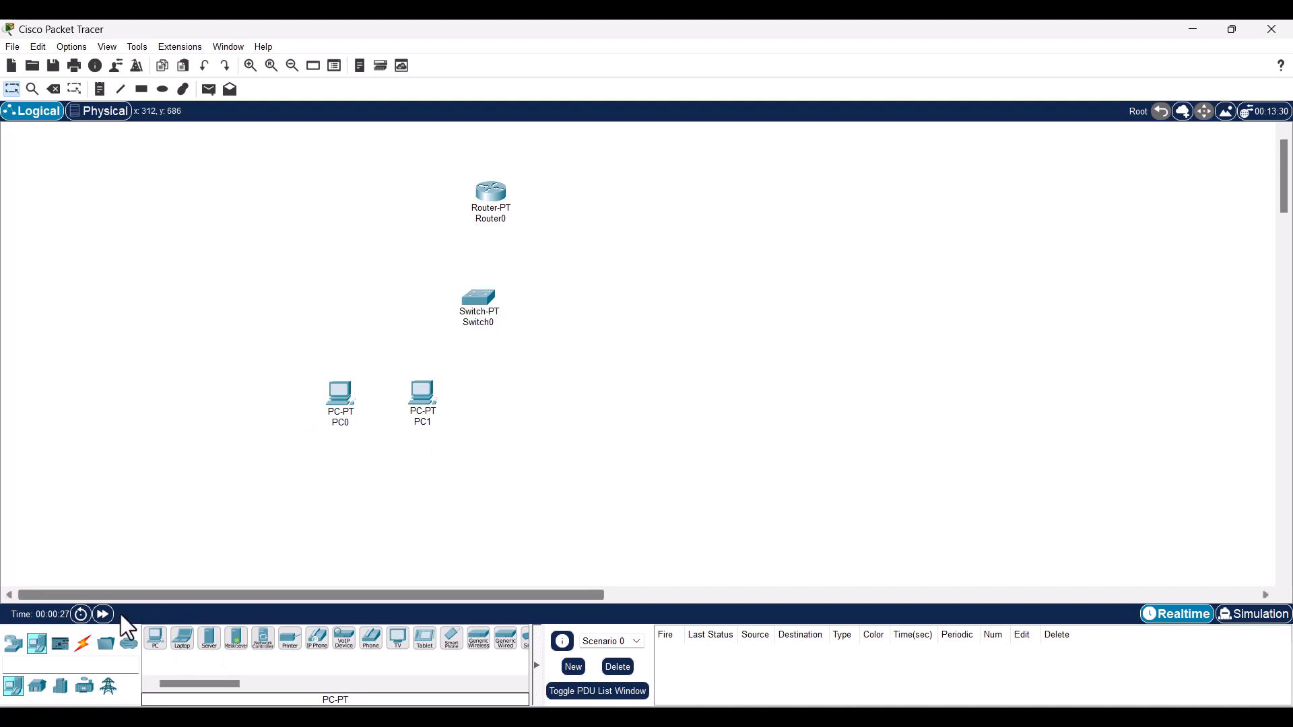
pyautogui.click(84, 650)
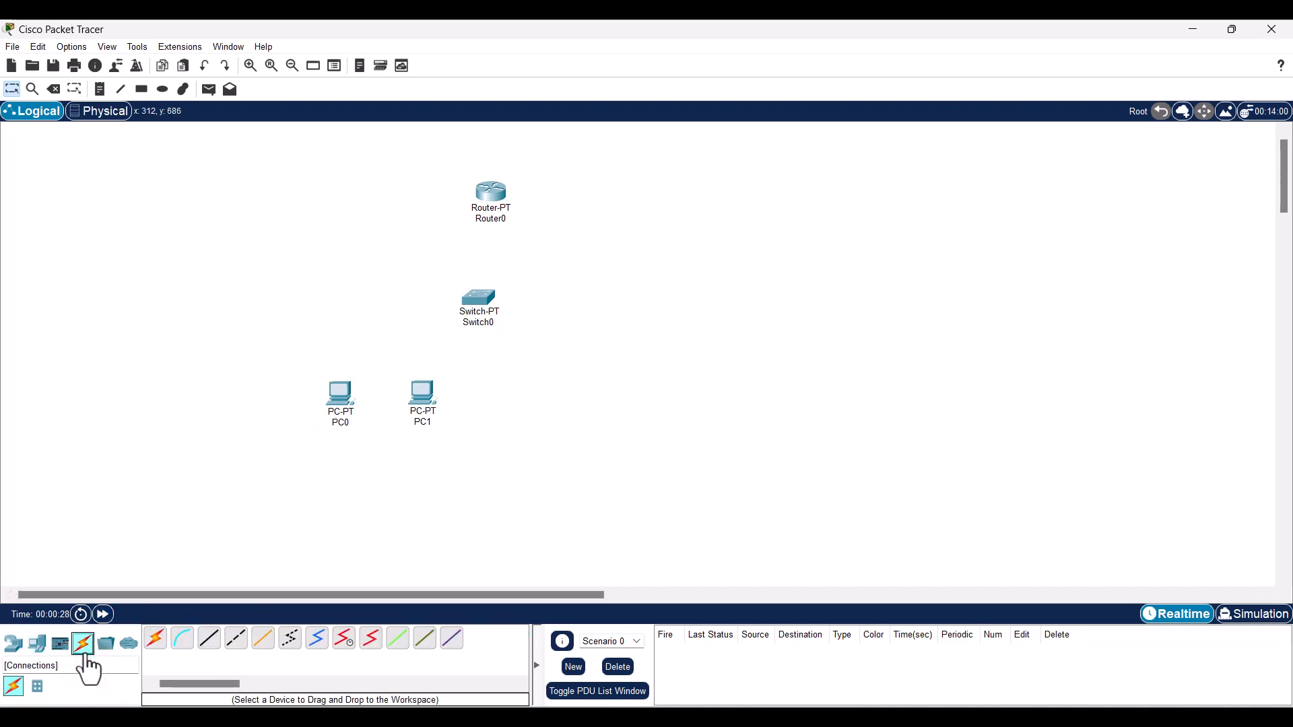
# - Cable PC0's and PC1's FastEthernet0 ports to Switch0 with copper straight-through cables
pyautogui.click(205, 643)
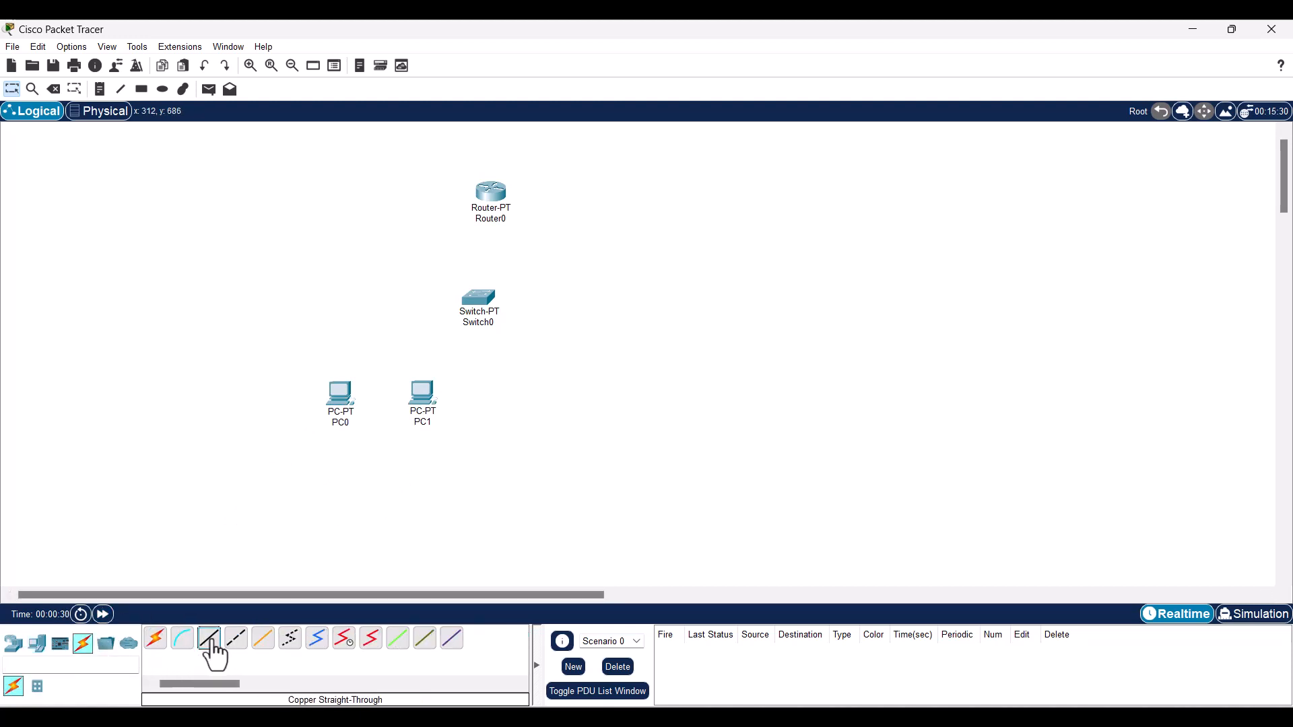
pyautogui.click(346, 396)
pyautogui.click(361, 474)
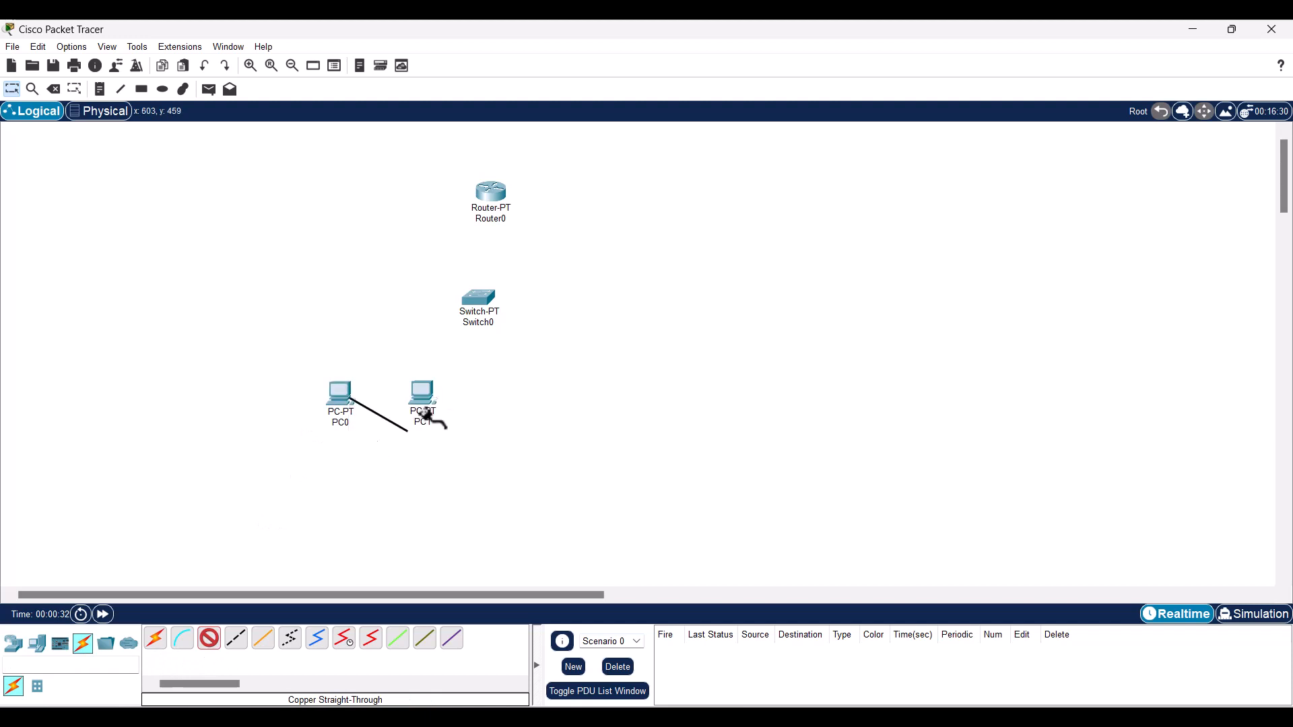
pyautogui.click(479, 300)
pyautogui.click(520, 333)
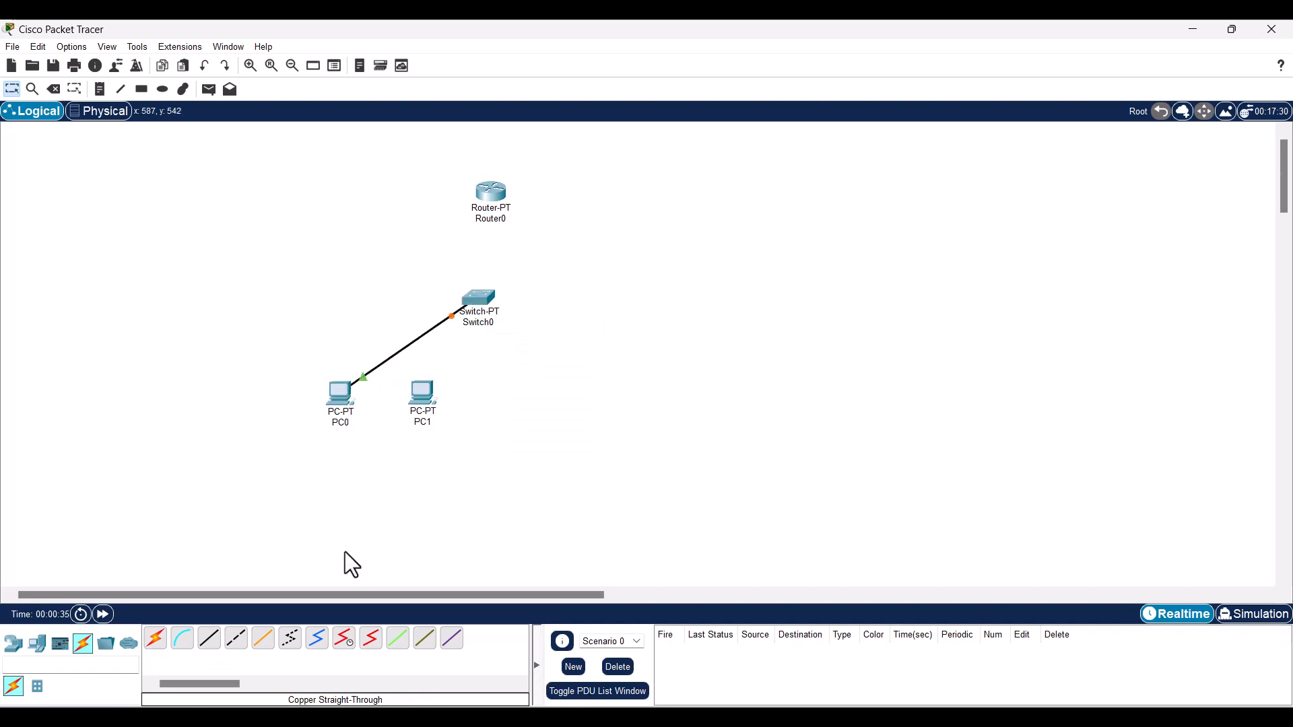
pyautogui.click(155, 639)
pyautogui.click(208, 639)
pyautogui.click(427, 405)
pyautogui.click(464, 472)
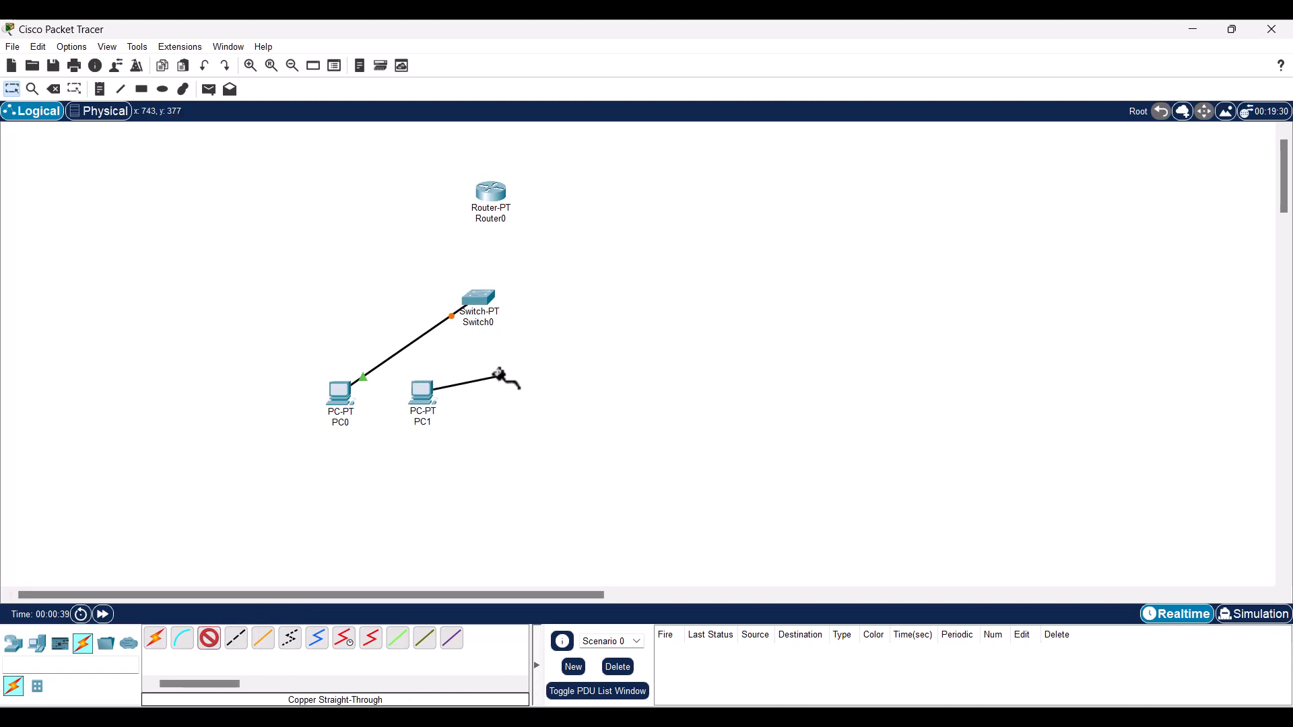
pyautogui.click(476, 303)
pyautogui.click(530, 340)
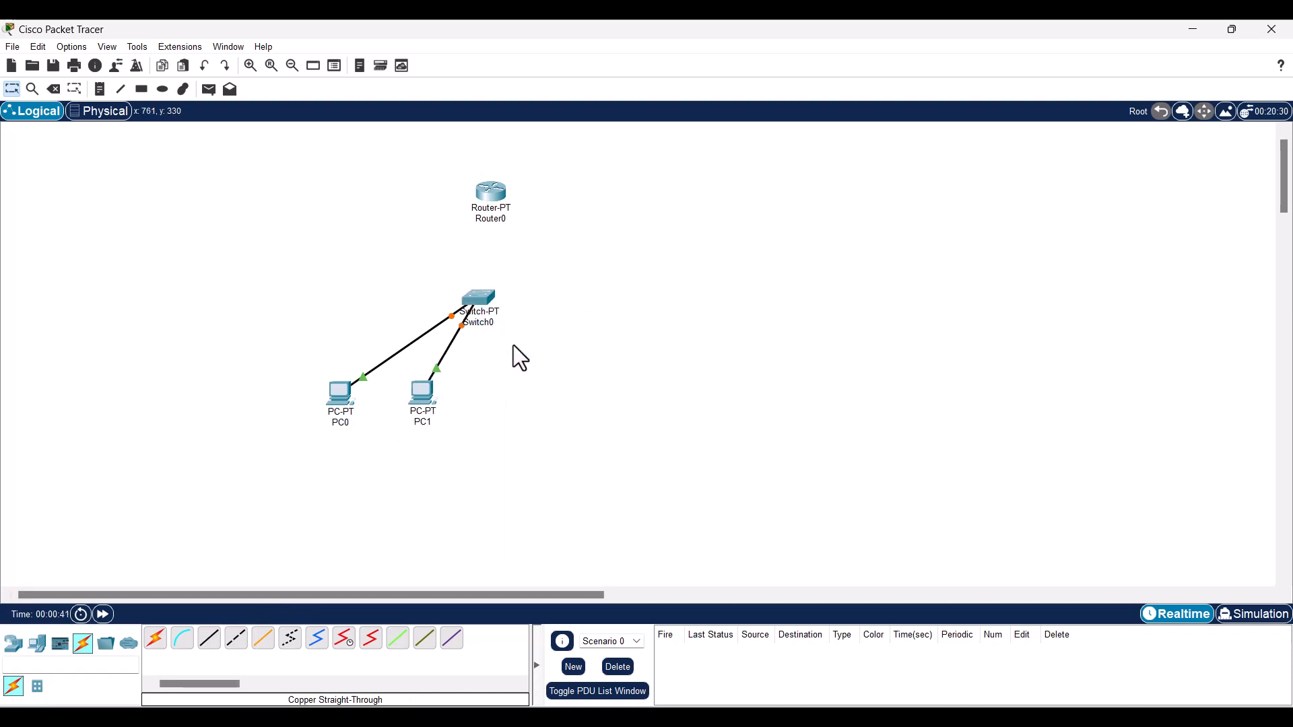
# - Link Switch0's FastEthernet2/1 to Router0's FastEthernet0/0 with a copper straight-through cable
pyautogui.click(208, 638)
pyautogui.click(482, 300)
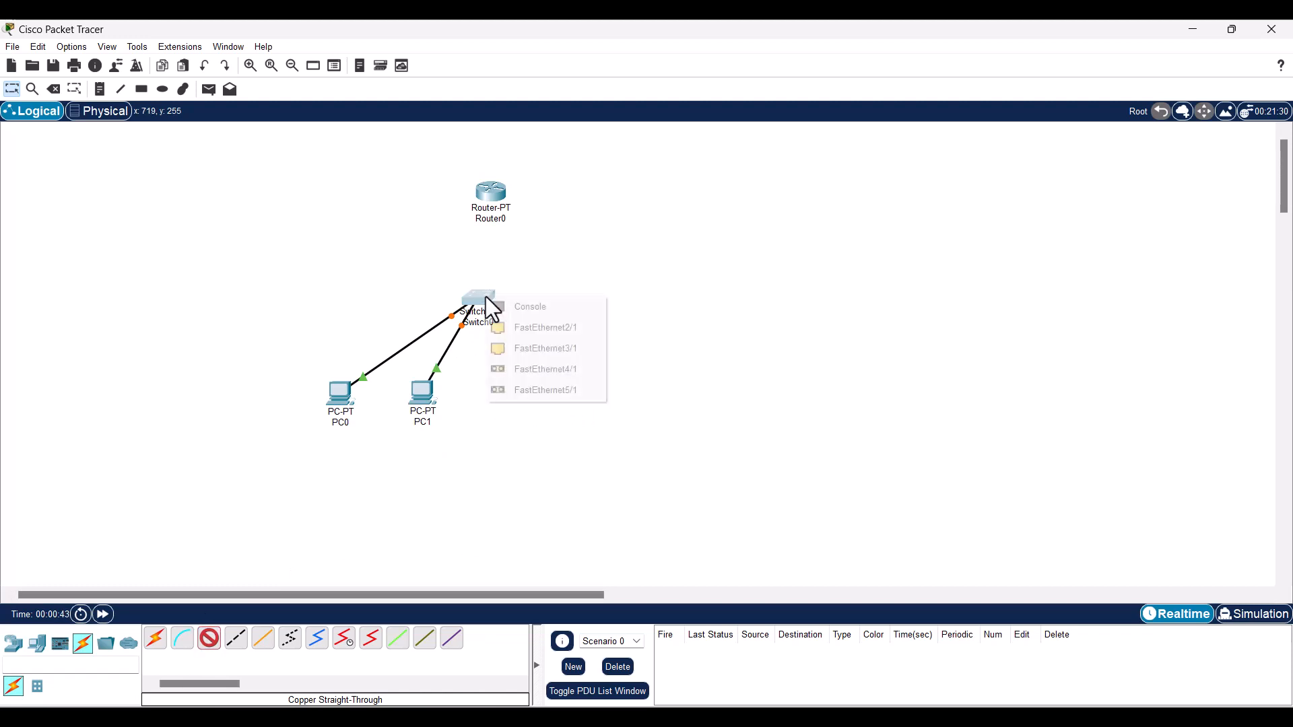
pyautogui.click(535, 334)
pyautogui.click(498, 197)
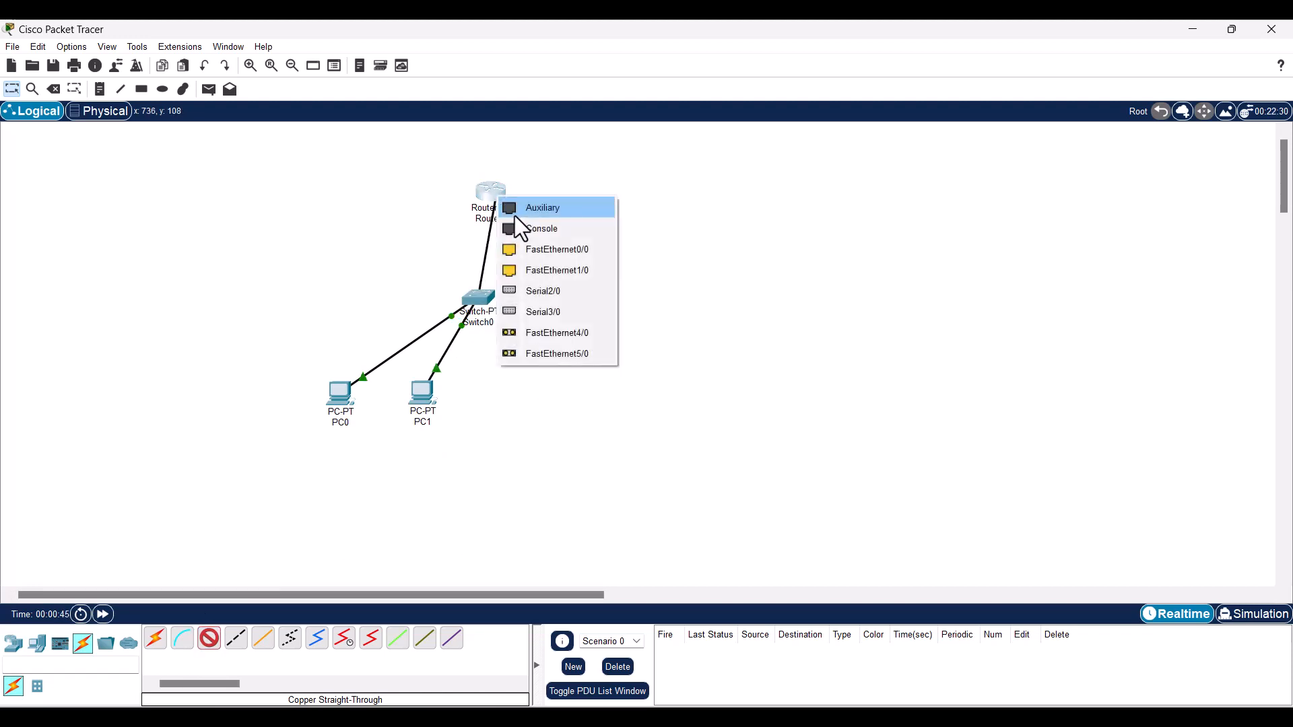
pyautogui.click(527, 246)
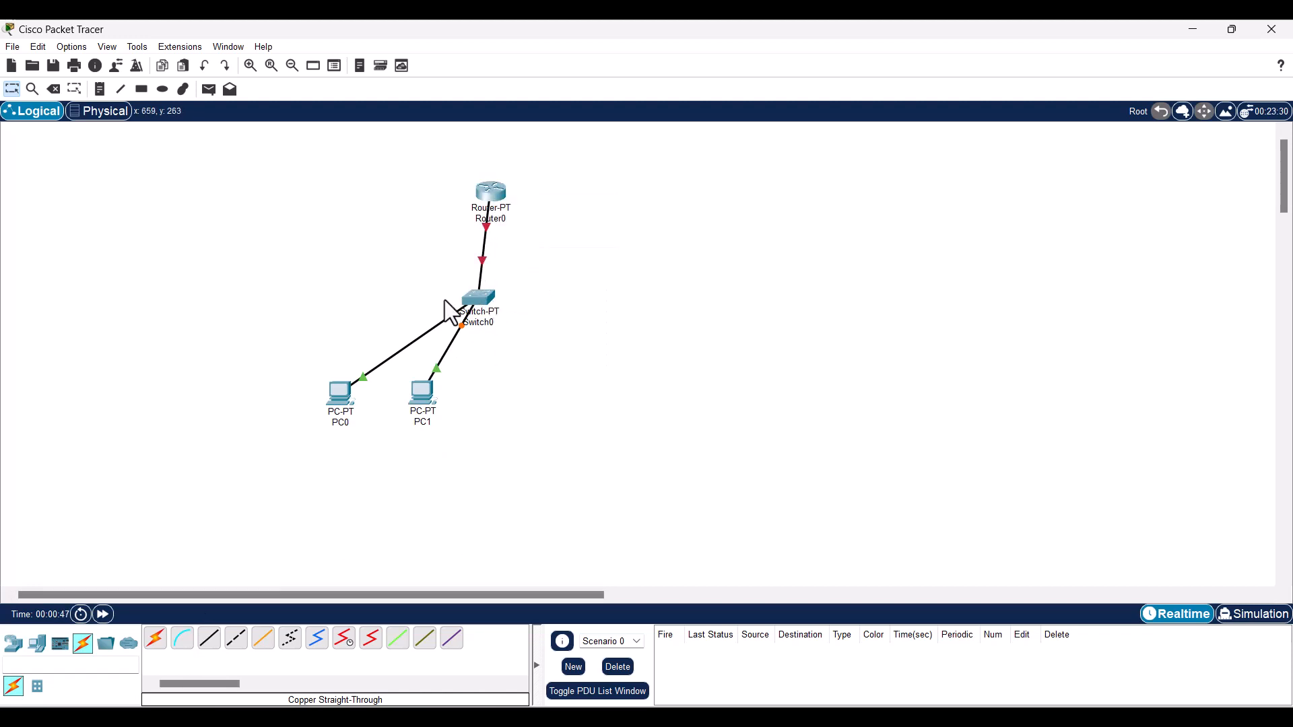
# - Spread PC0 and PC1 further apart and open Router0's device window
pyautogui.moveTo(431, 408); pyautogui.dragTo(433, 460)
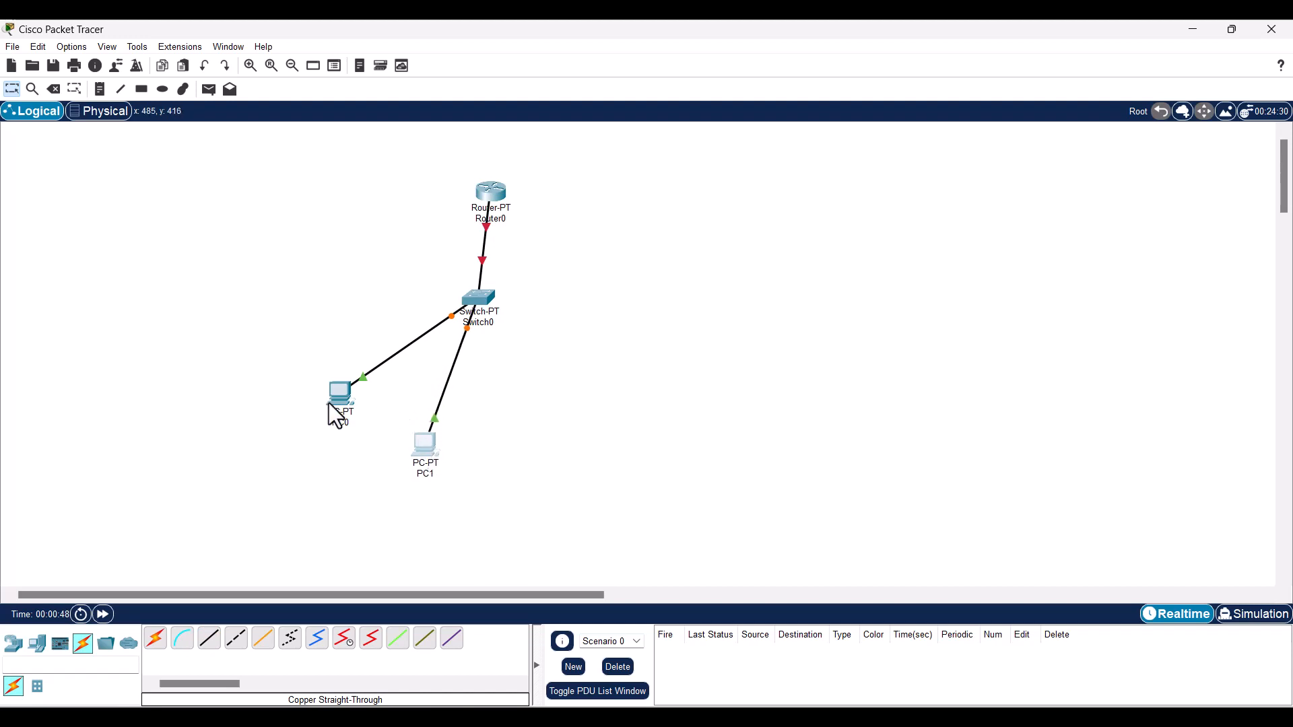
pyautogui.moveTo(329, 403); pyautogui.dragTo(304, 388)
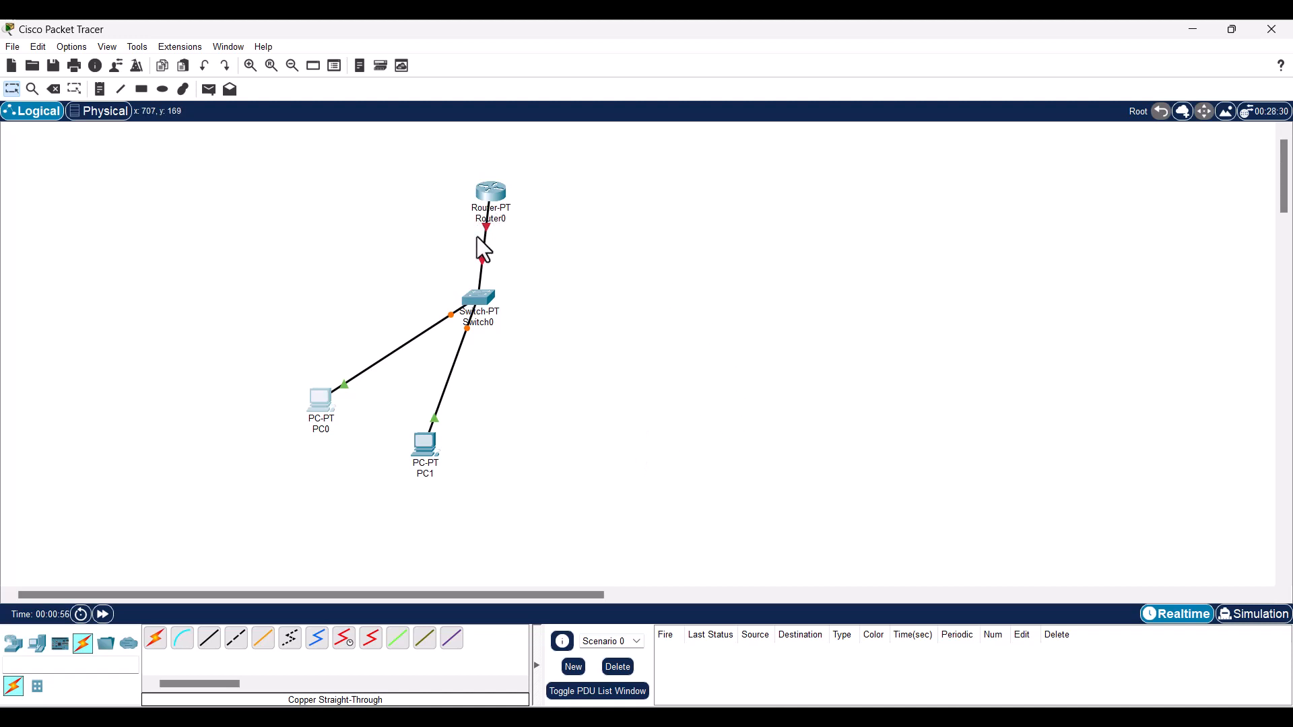
pyautogui.click(501, 199)
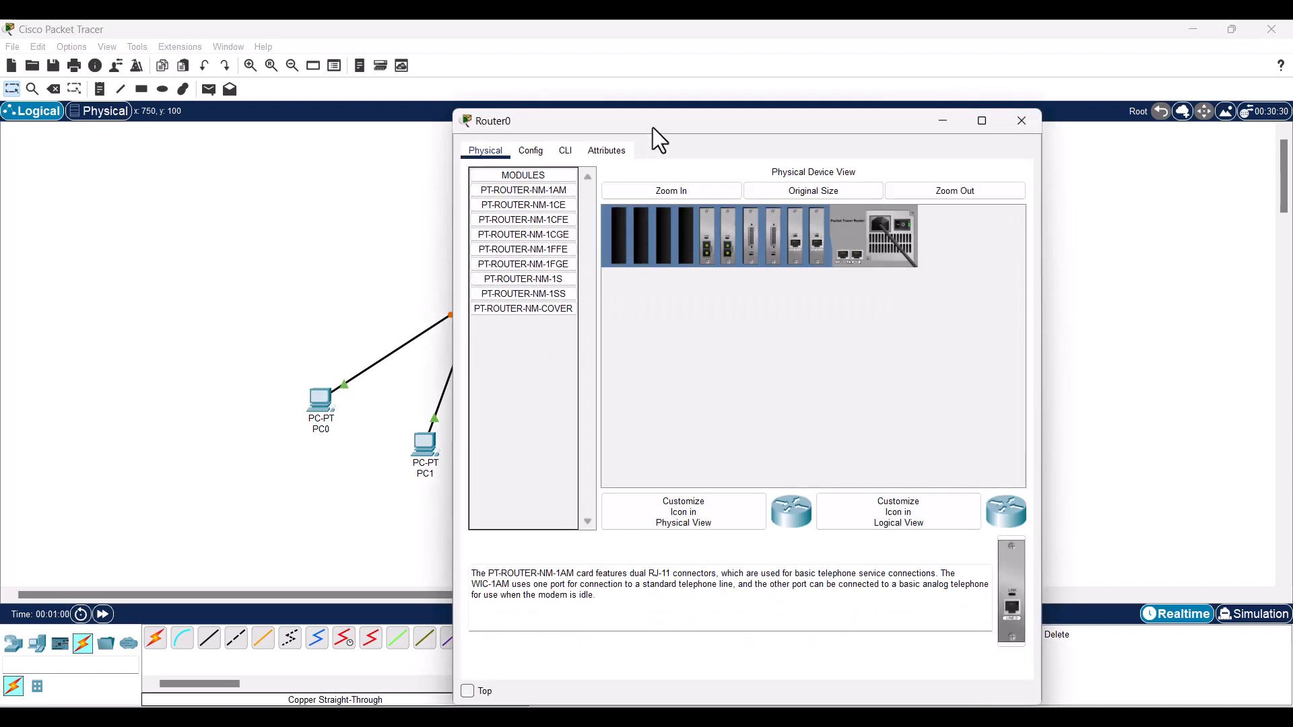
# - In Router0's CLI, enter privileged mode with enable and global configuration with configure terminal
pyautogui.moveTo(653, 128); pyautogui.dragTo(795, 129)
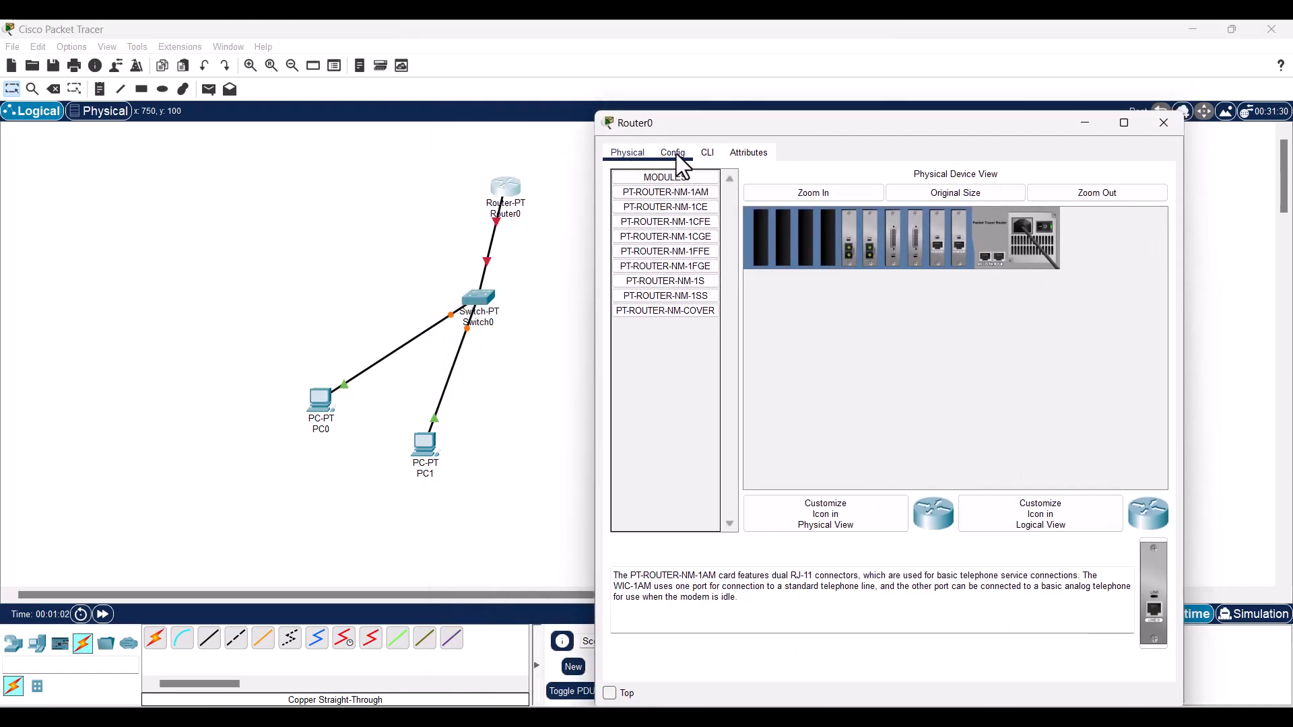
pyautogui.click(708, 152)
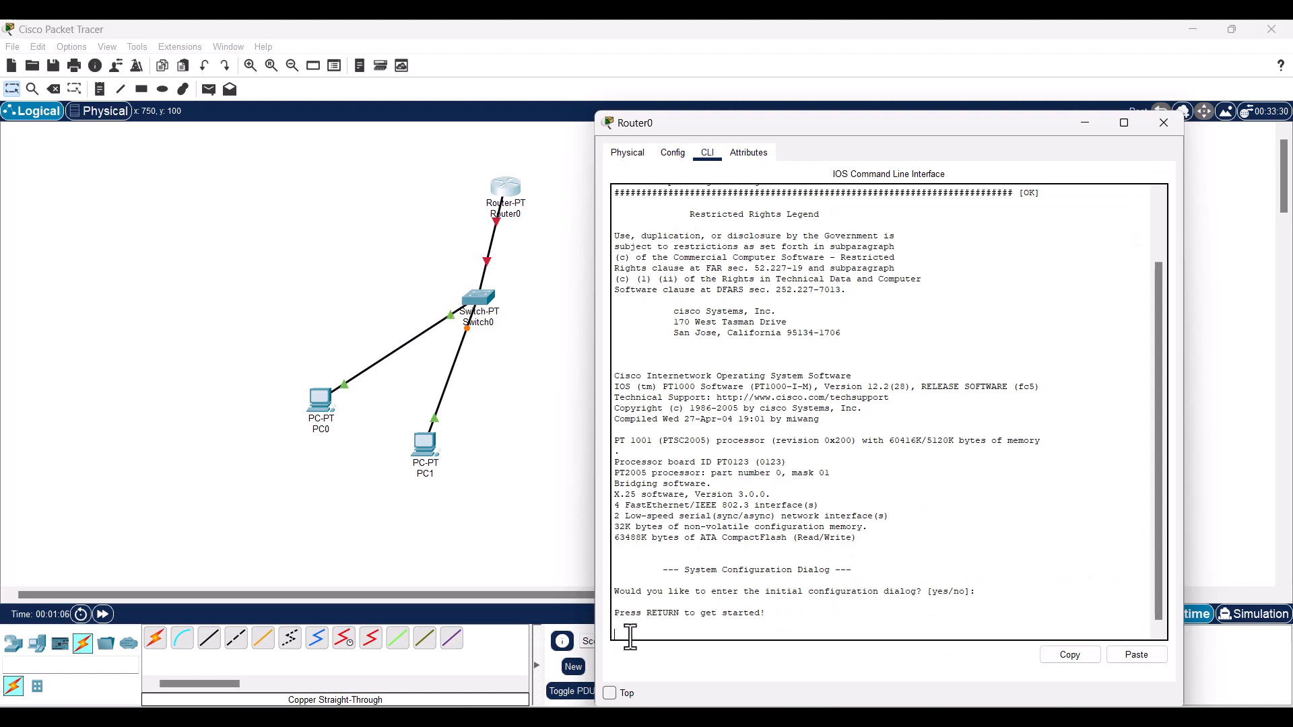
pyautogui.press('Return')
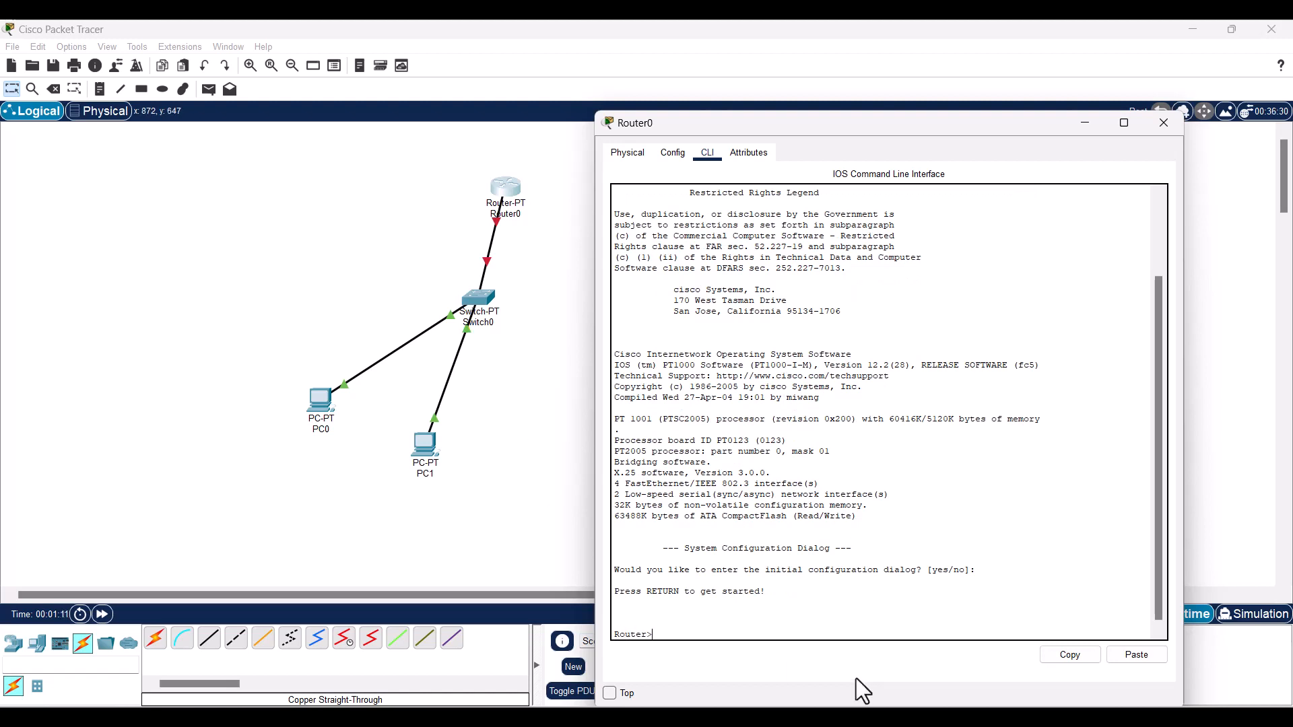
pyautogui.write('enable')
pyautogui.press('Return')
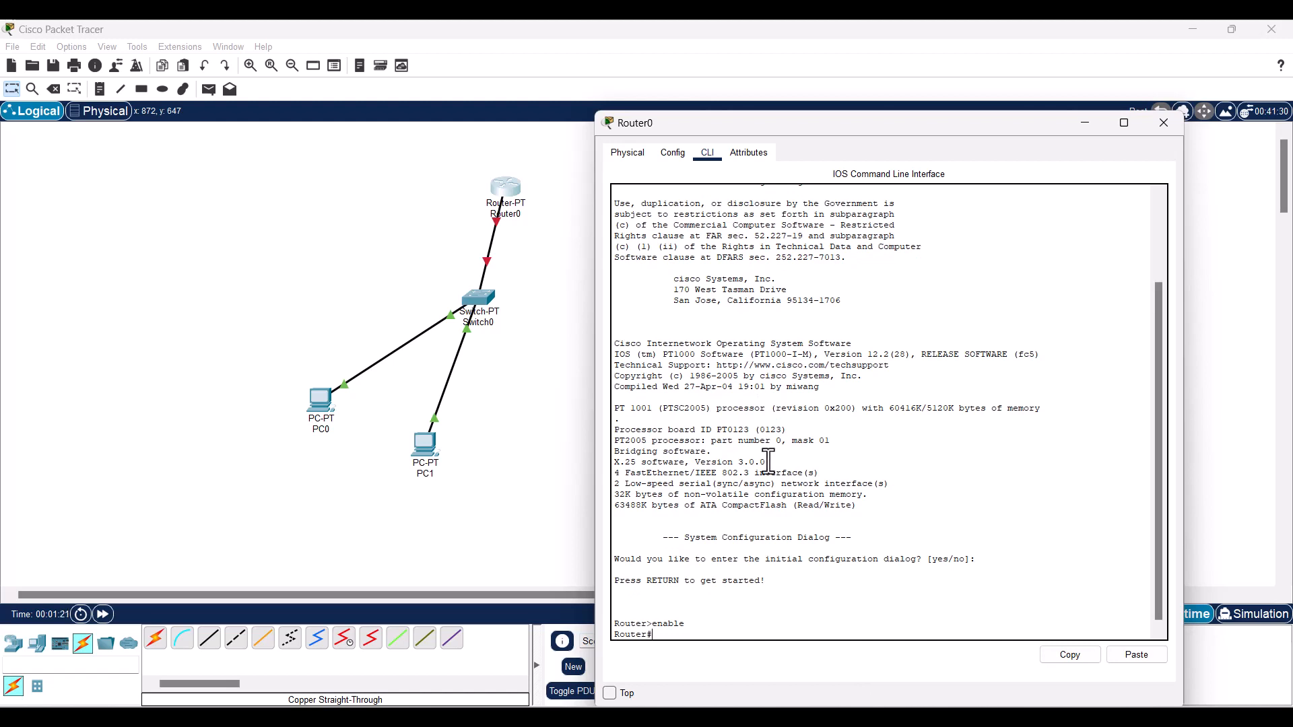
pyautogui.write('configure terminal')
pyautogui.press('Return')
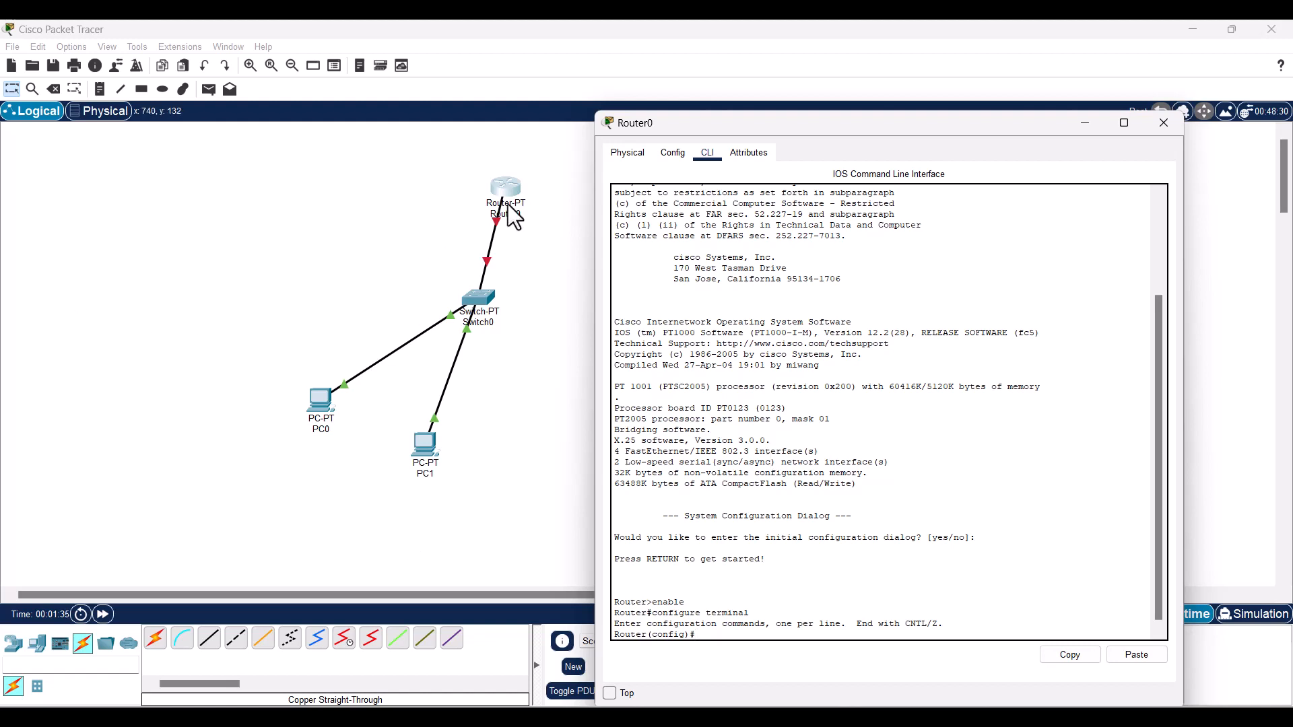
pyautogui.click(539, 317)
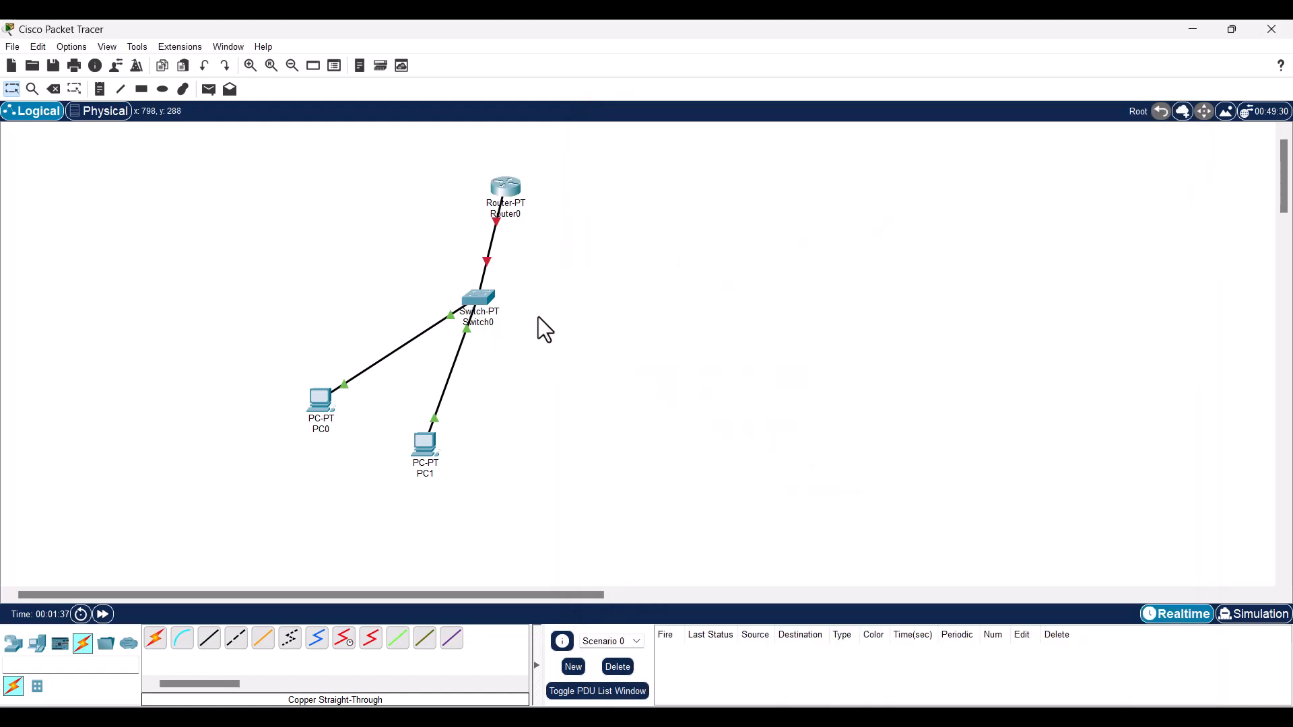
# - Select interface fa 0/0 on Router0 and assign it 192.168.100.1 255.255.255.0
pyautogui.moveTo(497, 223)
pyautogui.click(519, 193)
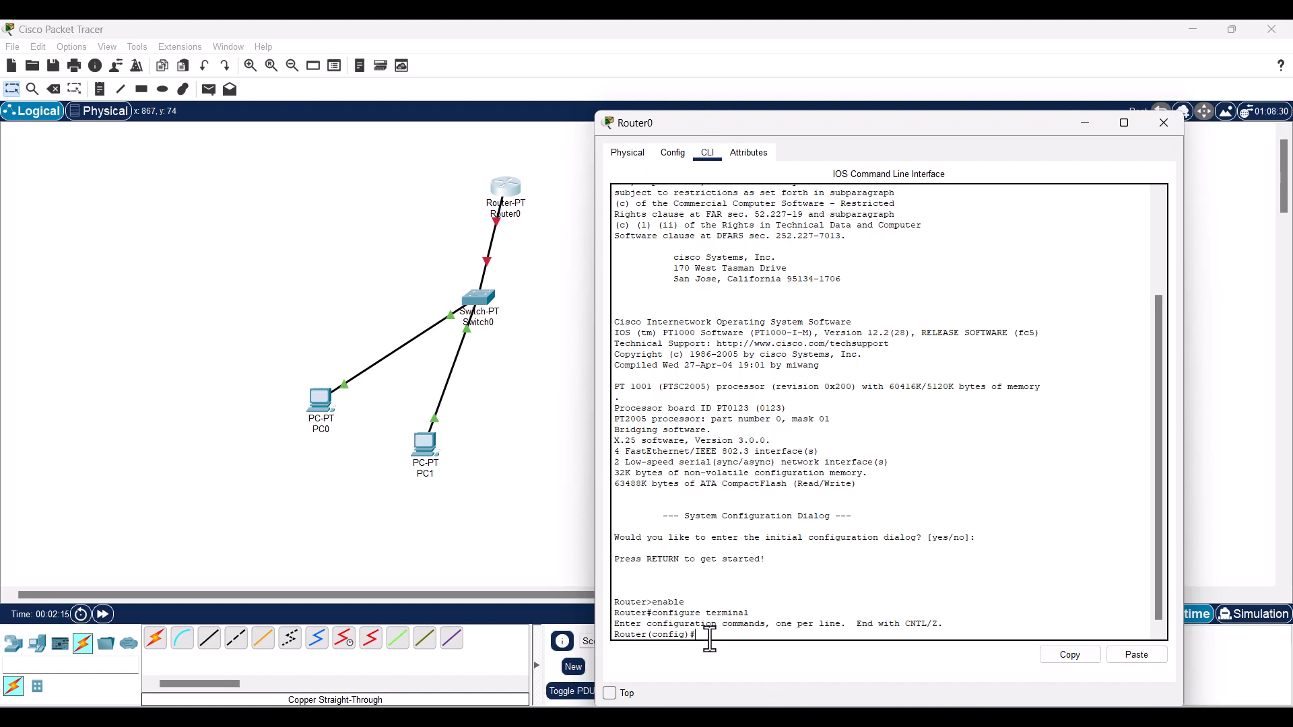
pyautogui.write('interface fa 0/0')
pyautogui.press('Return')
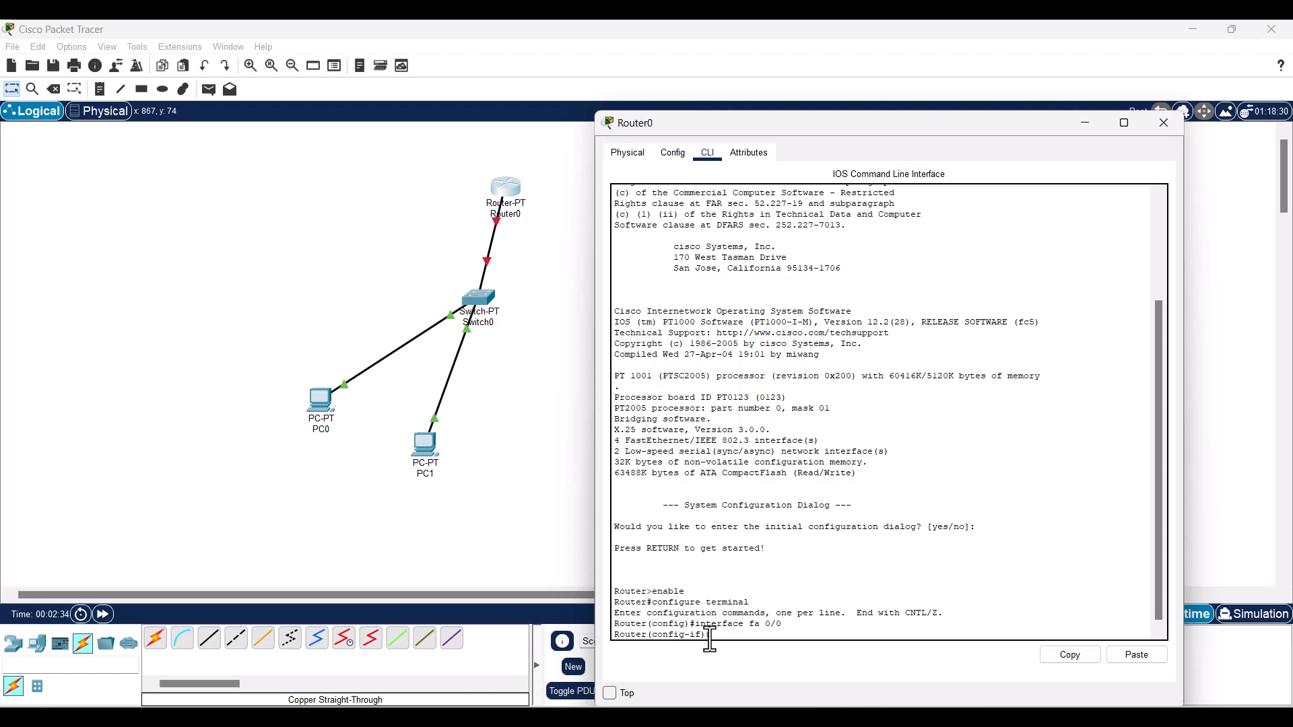
pyautogui.write('ip adress 192.6')
pyautogui.press('BackSpace')
pyautogui.press('BackSpace')
pyautogui.write('168.100.1 255.255.255')
pyautogui.press('Return')
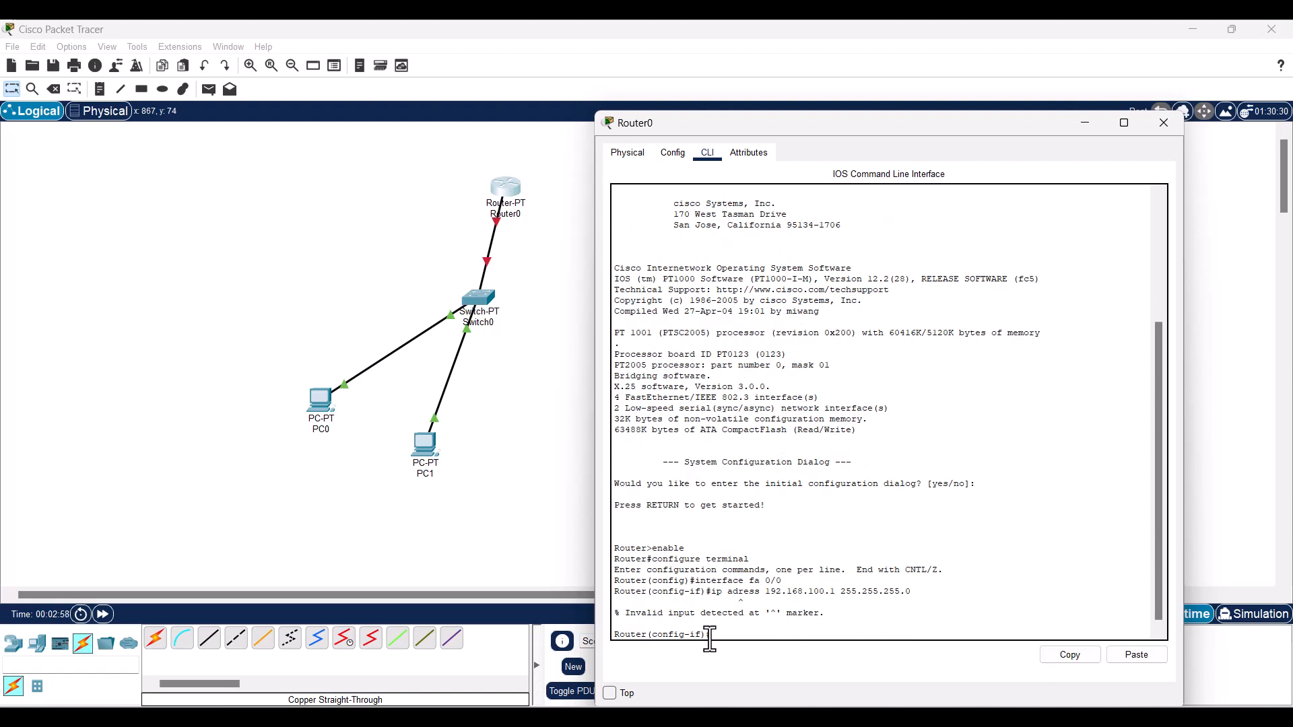
pyautogui.press('Up')
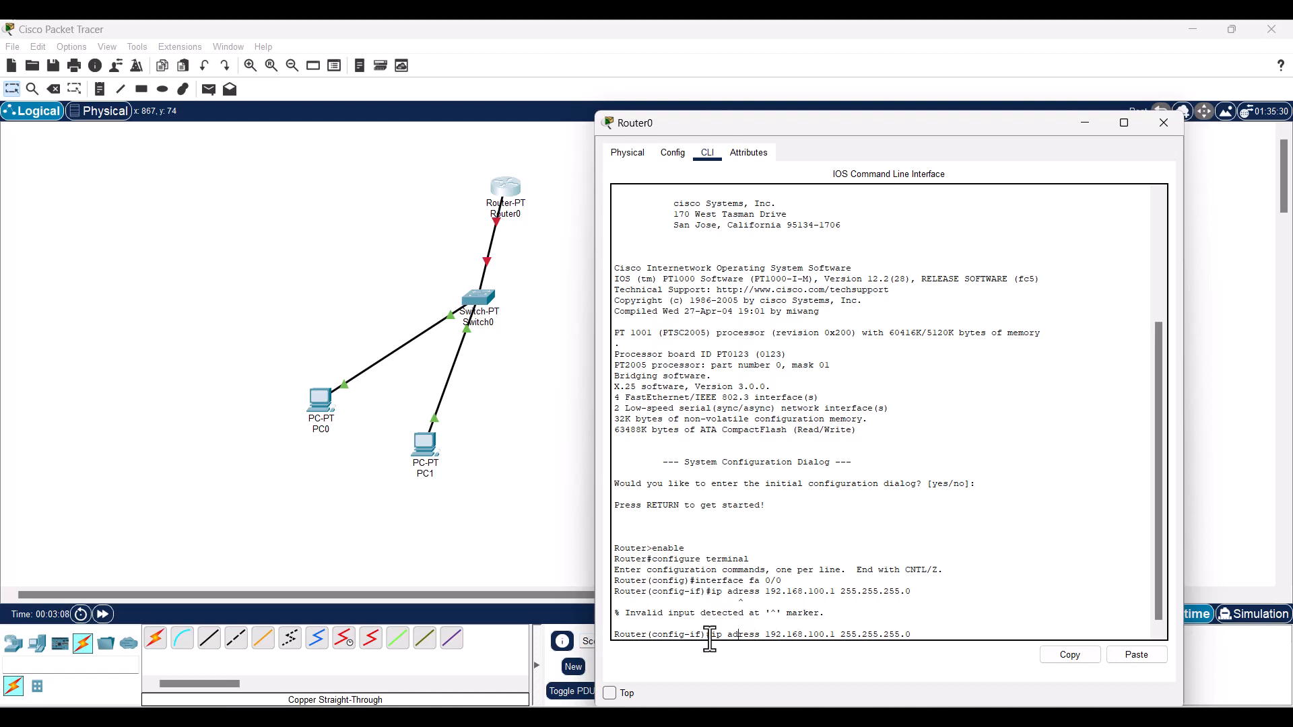
pyautogui.write('d')
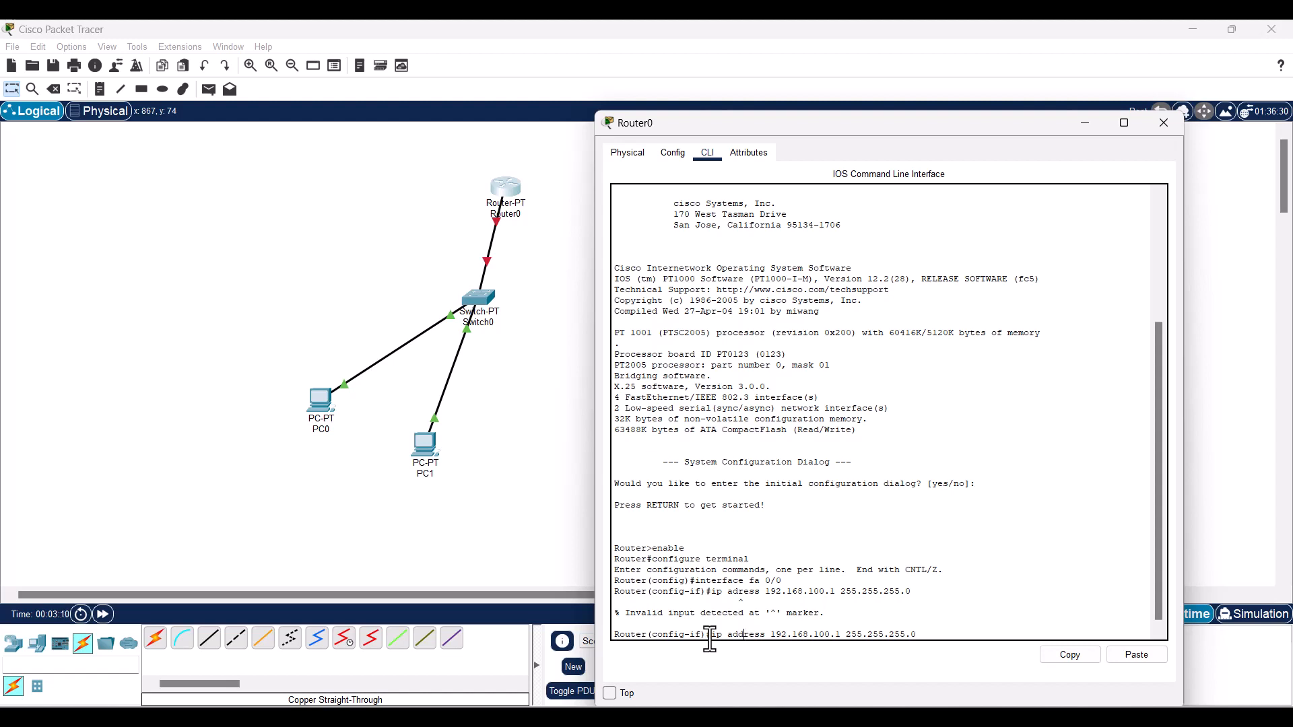
pyautogui.press('Right')
pyautogui.press('Right')
pyautogui.press('Right')
pyautogui.press('Right')
pyautogui.press('Right')
pyautogui.press('Right')
pyautogui.press('Right')
pyautogui.press('Right')
pyautogui.press('Right')
pyautogui.press('Return')
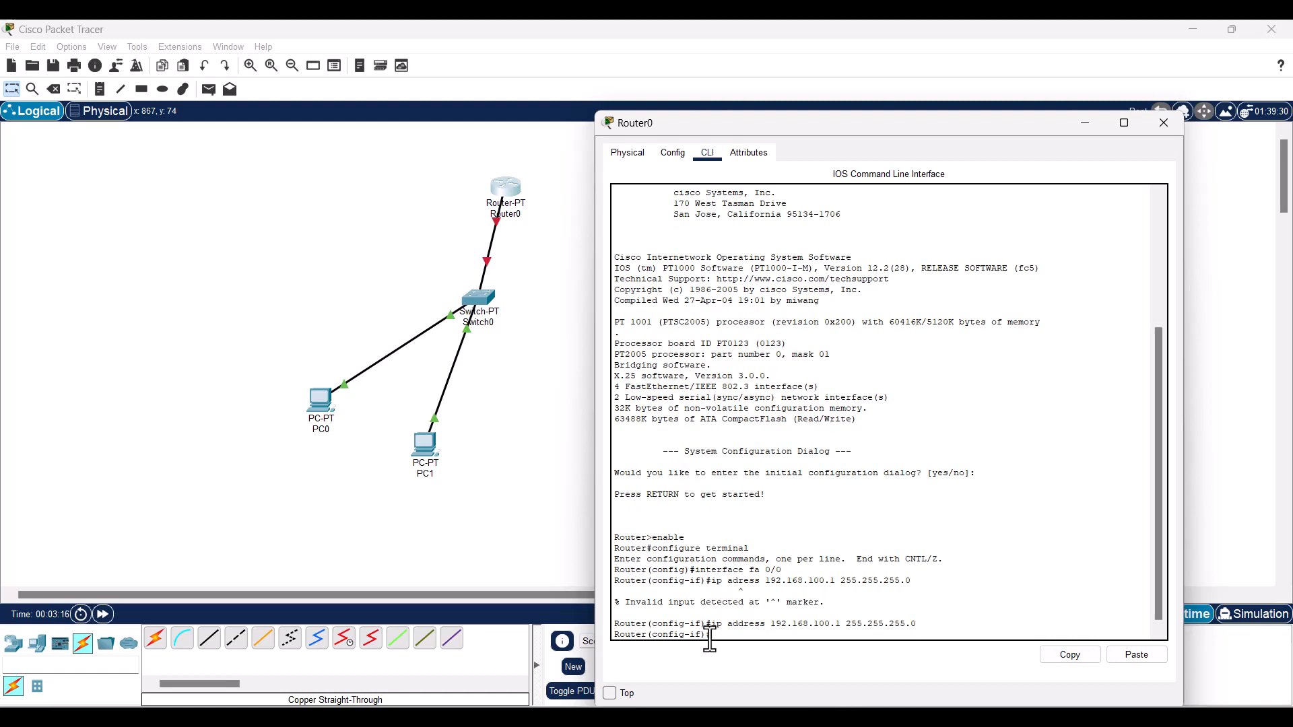
# - Bring FastEthernet0/0 up with no shutdown and return to the topology
pyautogui.write('nos')
pyautogui.write(' shu')
pyautogui.write('tdown')
pyautogui.press('Return')
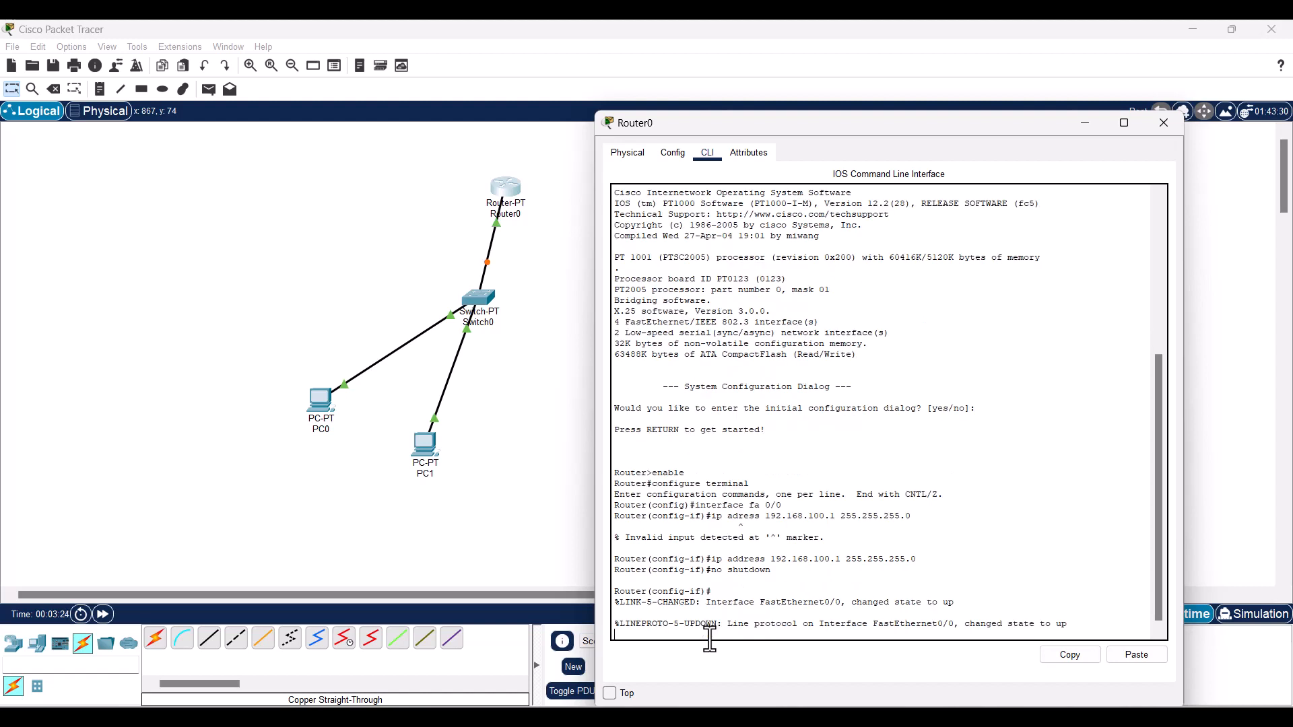
pyautogui.press('Return')
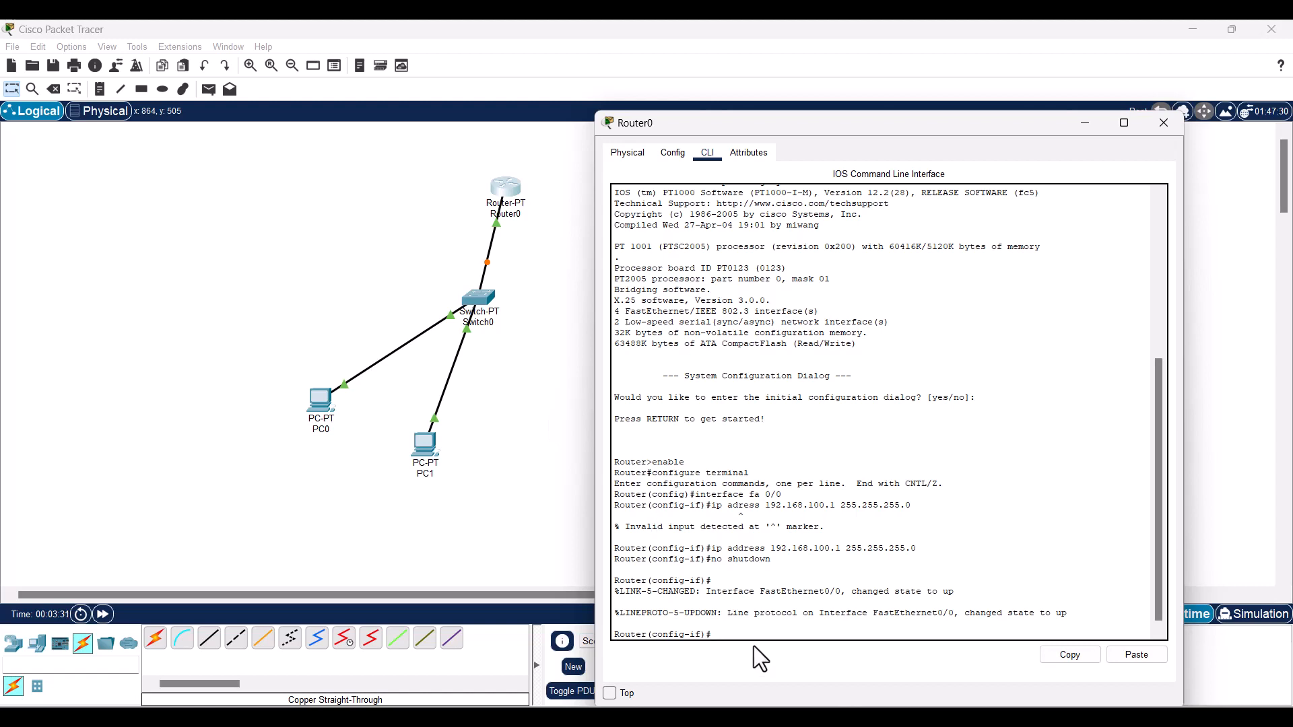
pyautogui.scroll(-1, 736, 548)
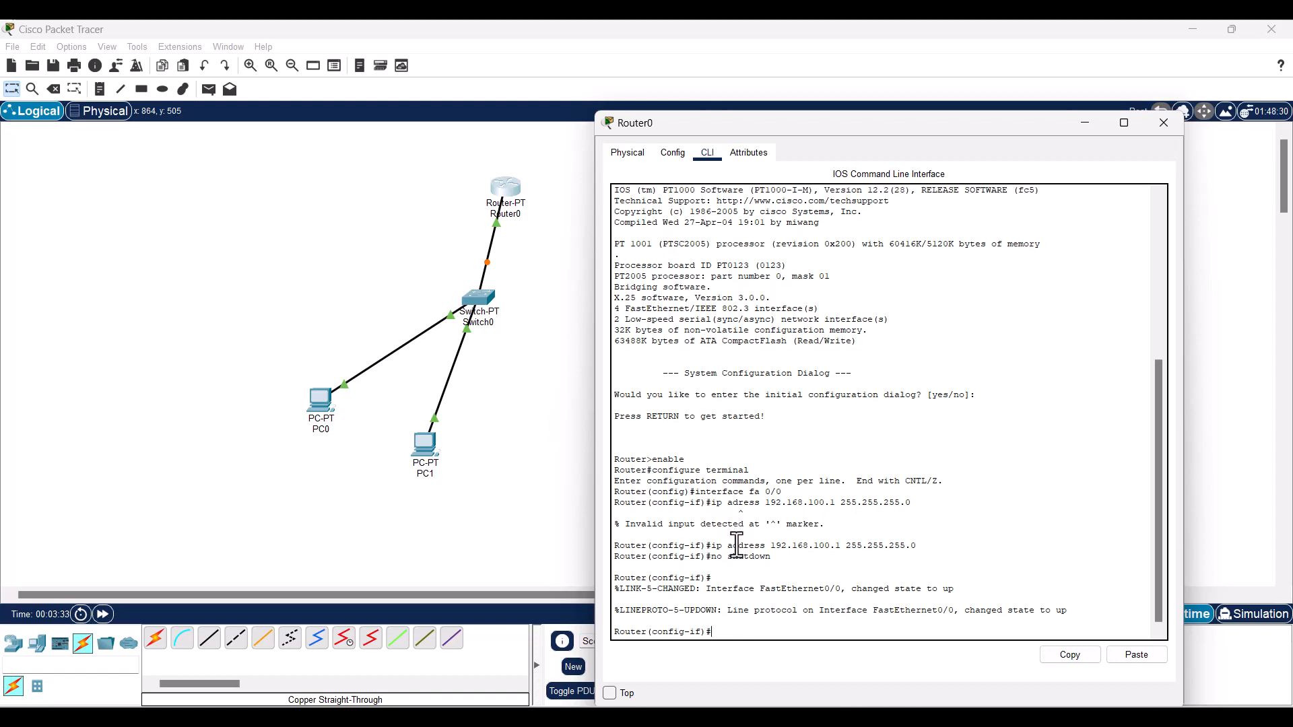
pyautogui.moveTo(811, 126); pyautogui.dragTo(842, 110)
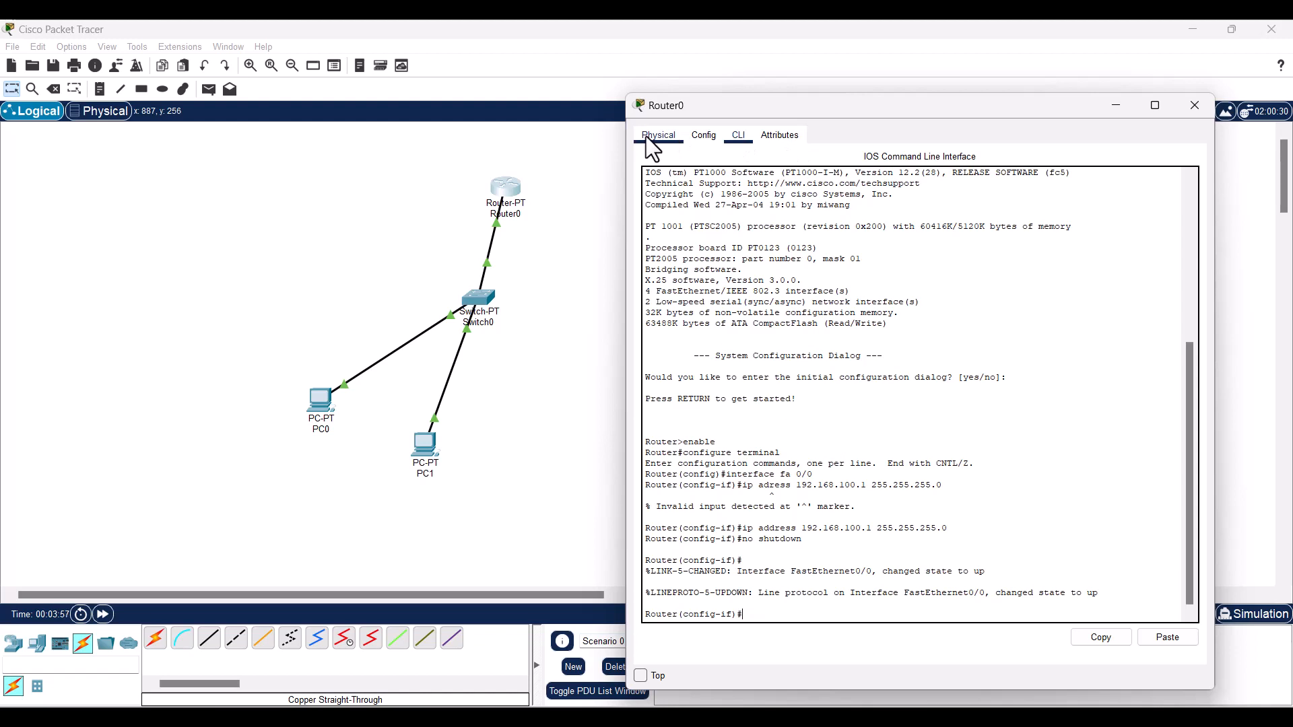
pyautogui.click(647, 136)
pyautogui.click(557, 224)
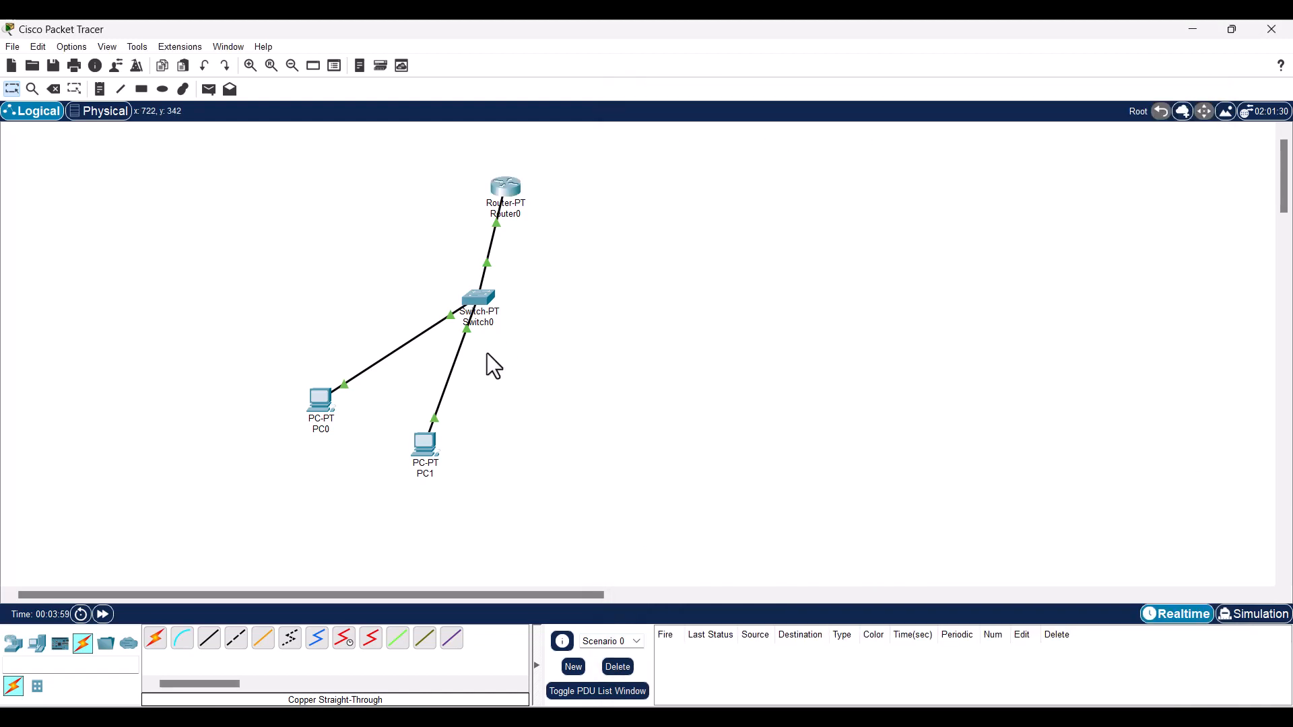
# - Open PC0's IP Configuration panel under its Desktop applications
pyautogui.moveTo(319, 410); pyautogui.dragTo(296, 401)
pyautogui.doubleClick(297, 404)
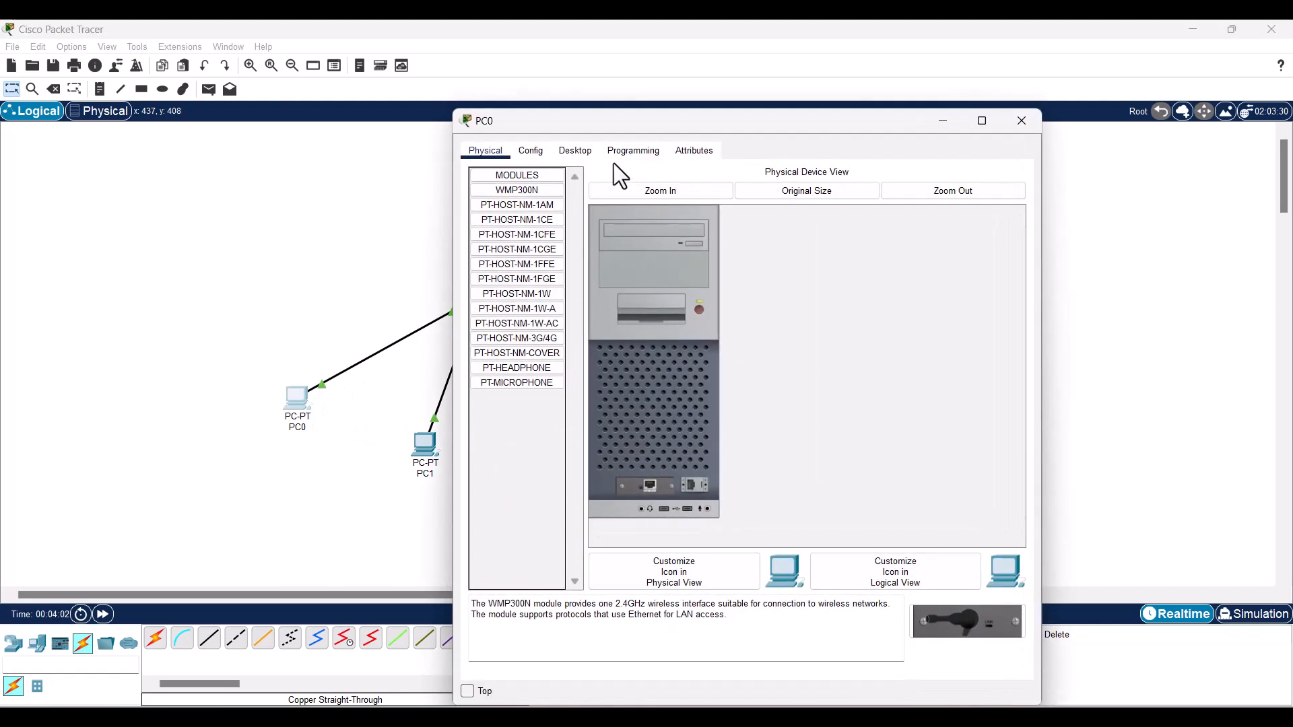
pyautogui.click(690, 152)
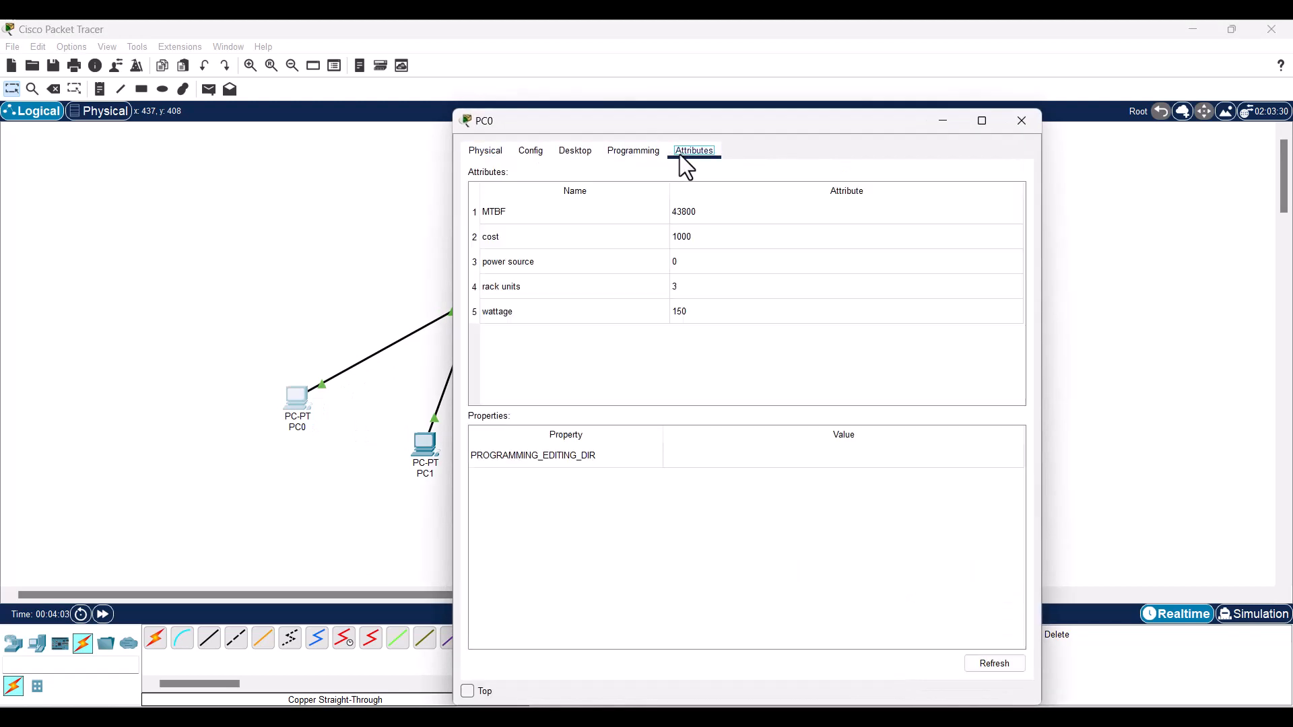
pyautogui.moveTo(691, 119); pyautogui.dragTo(821, 143)
pyautogui.click(675, 181)
pyautogui.click(722, 240)
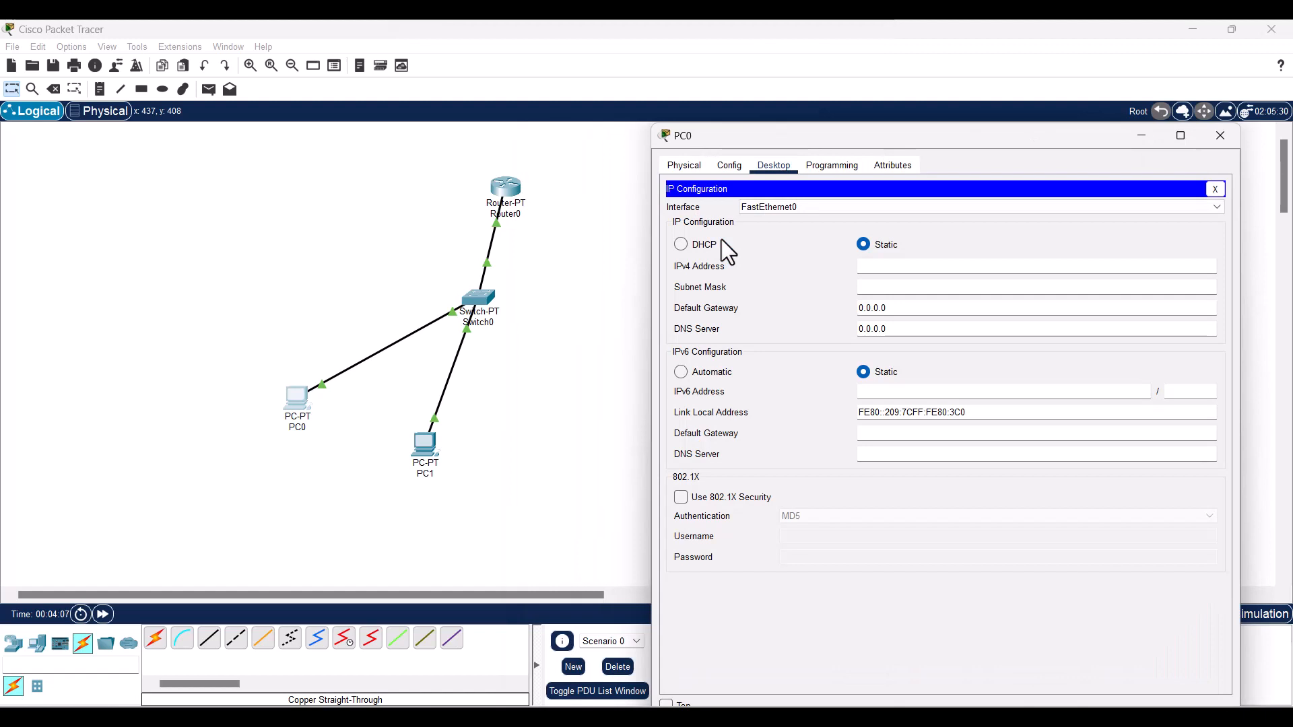
# - Give PC0 static IPv4 address 192.168.100.2 with subnet mask 255.255.255.0
pyautogui.click(905, 268)
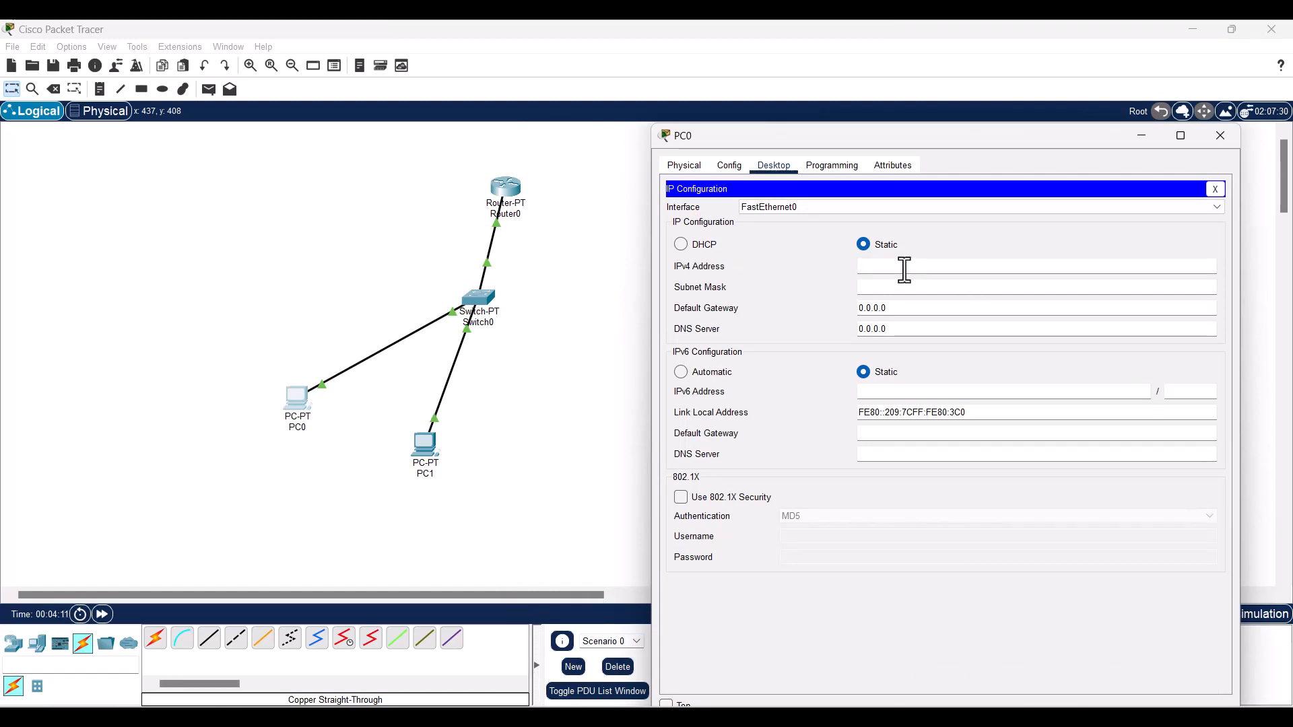
pyautogui.write('192.168.1')
pyautogui.write('0.1')
pyautogui.press('BackSpace')
pyautogui.write('2')
pyautogui.doubleClick(904, 269)
pyautogui.hotkey('ctrl', 'c')
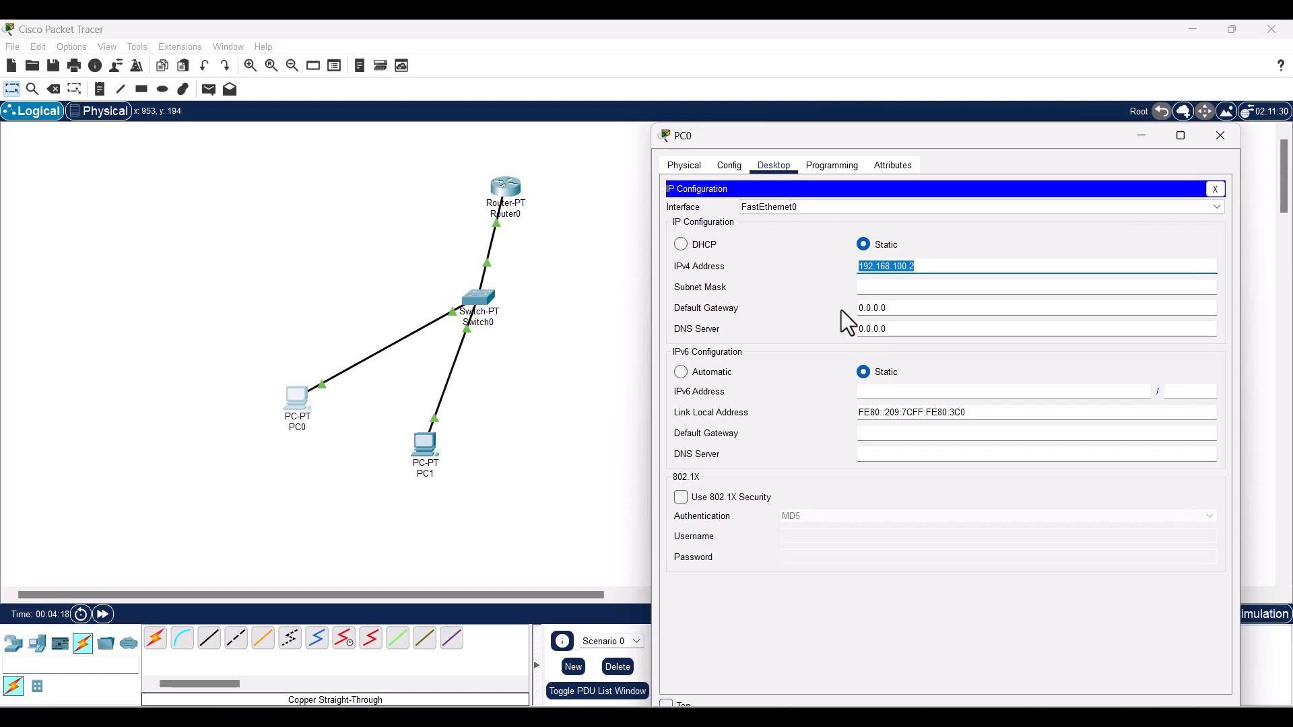
pyautogui.click(869, 288)
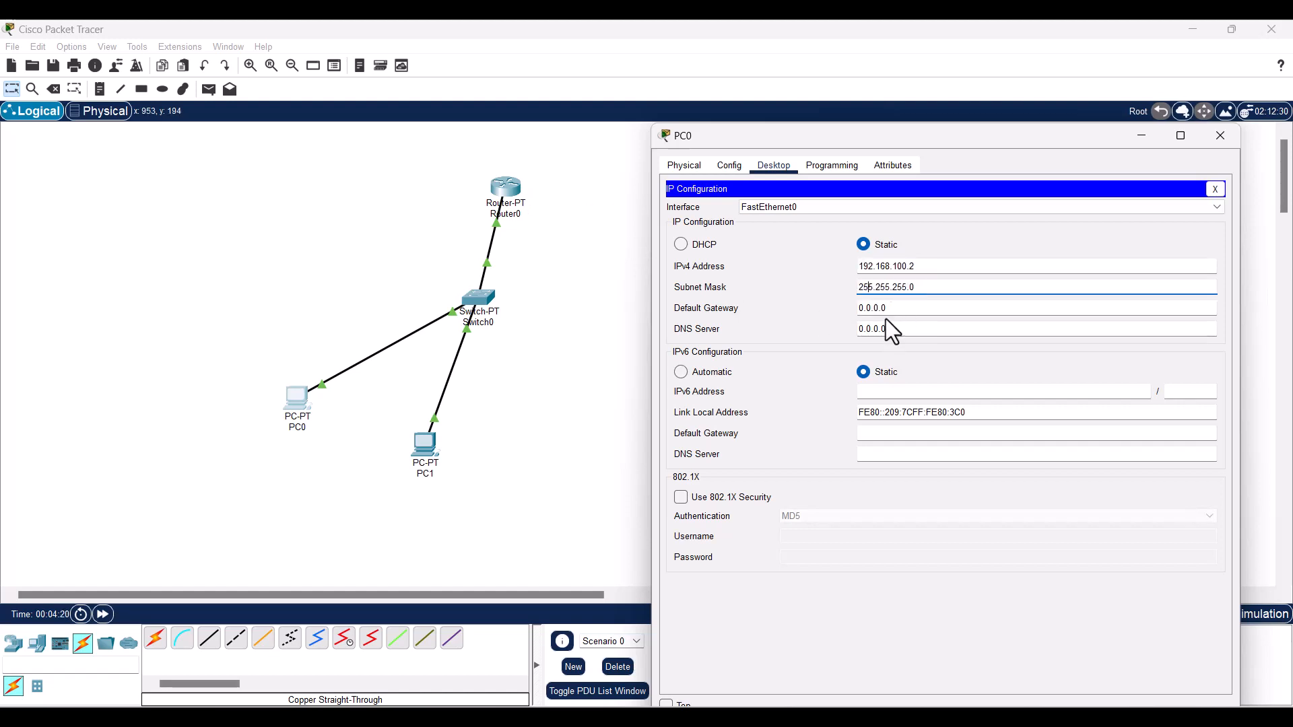
# - Set PC0's default gateway and DNS server to 192.168.100.1, then close its window
pyautogui.doubleClick(859, 310)
pyautogui.hotkey('ctrl', 'v')
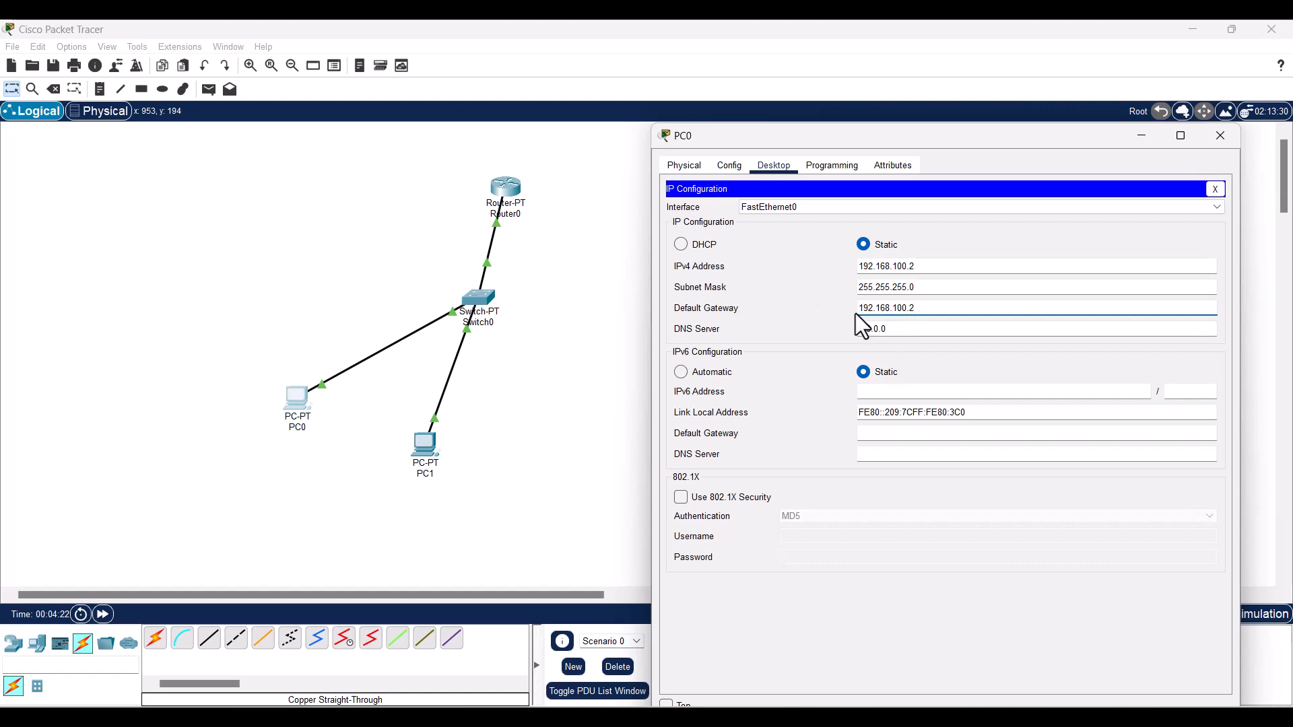
pyautogui.press('BackSpace')
pyautogui.write('1')
pyautogui.press('Tab')
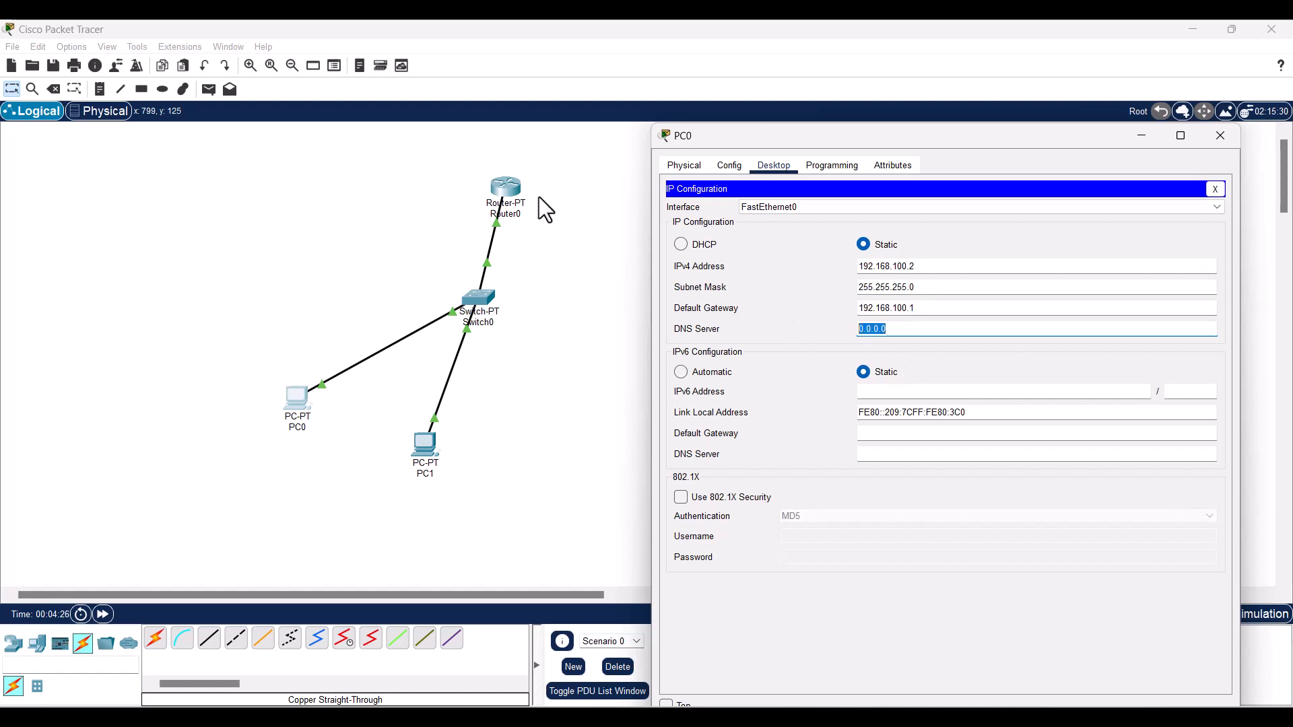
pyautogui.hotkey('ctrl', 'v')
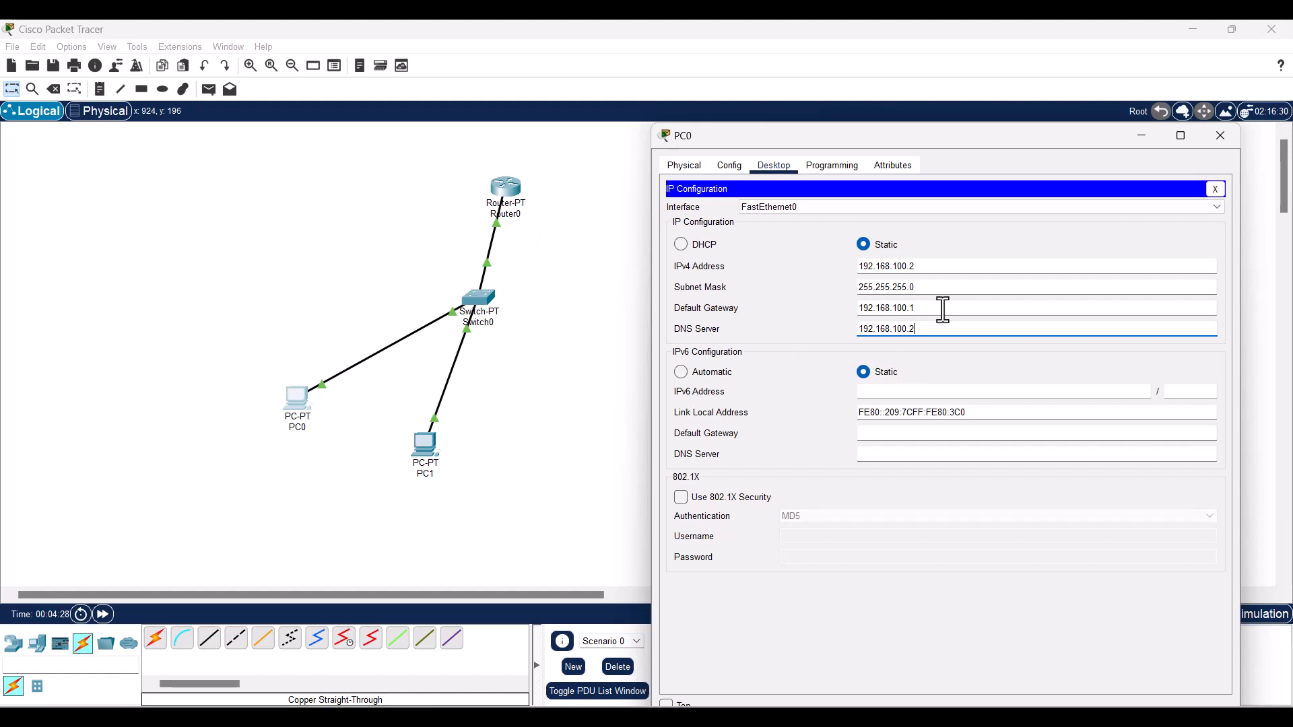
pyautogui.press('BackSpace')
pyautogui.write('1')
pyautogui.tripleClick(933, 307)
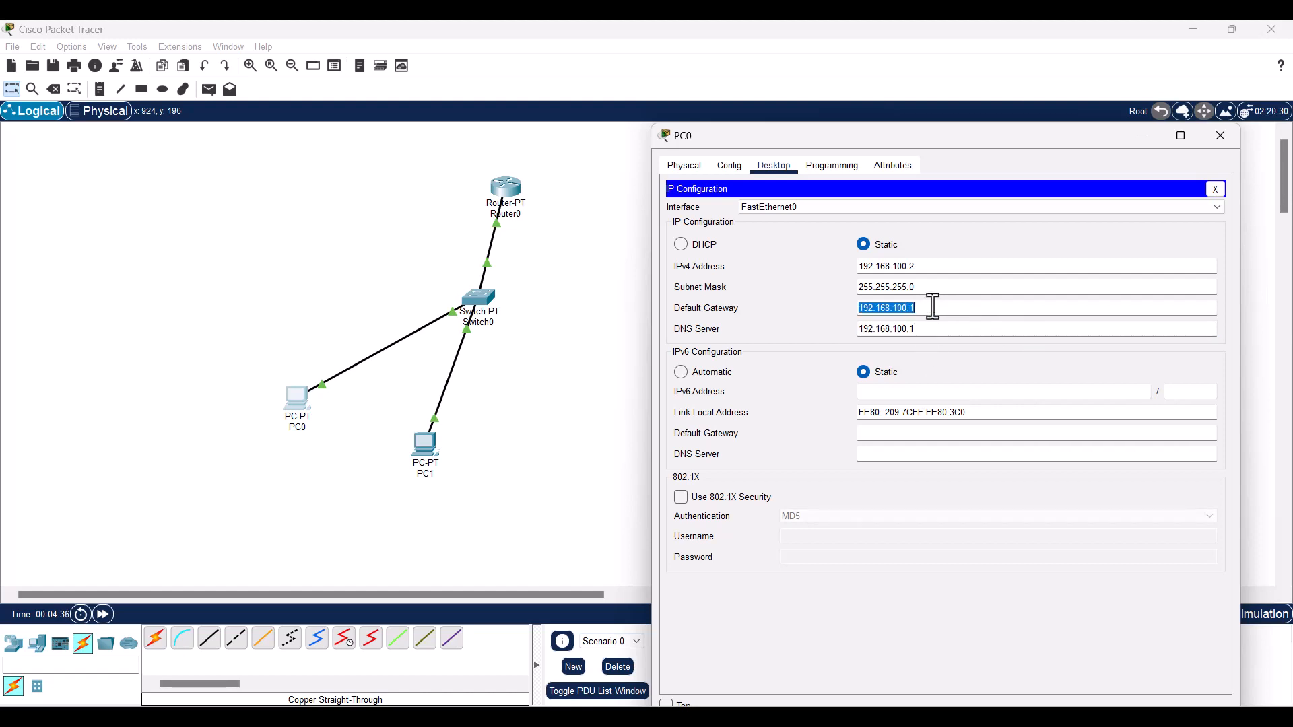
pyautogui.click(1214, 190)
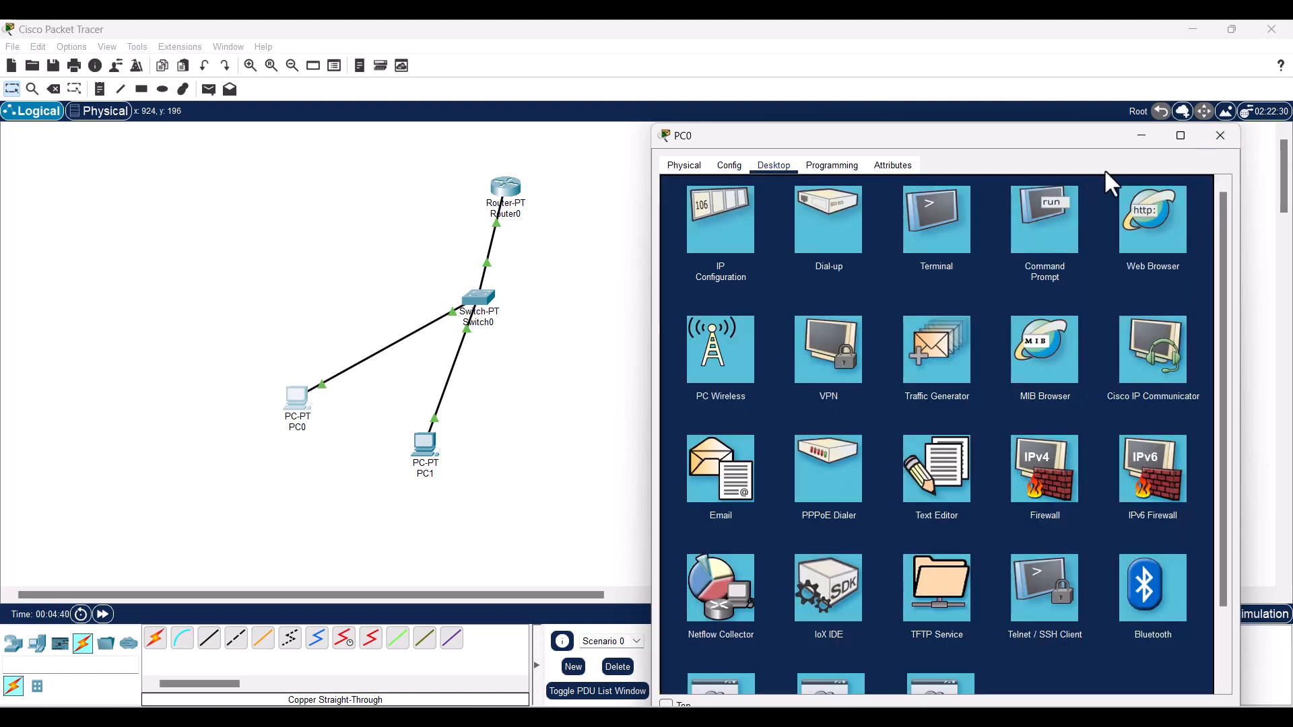
pyautogui.click(1218, 136)
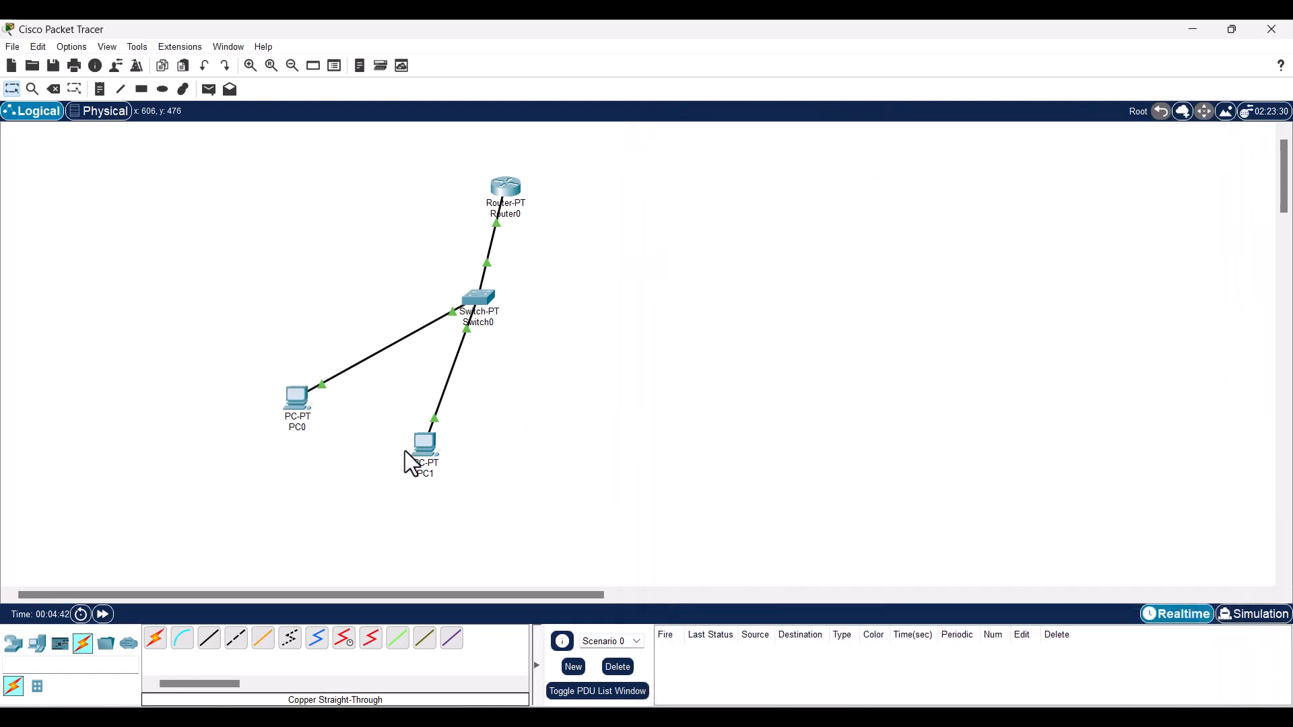
# - Give PC1 static IPv4 address 192.168.100.3 with mask 255.255.255.0
pyautogui.click(433, 450)
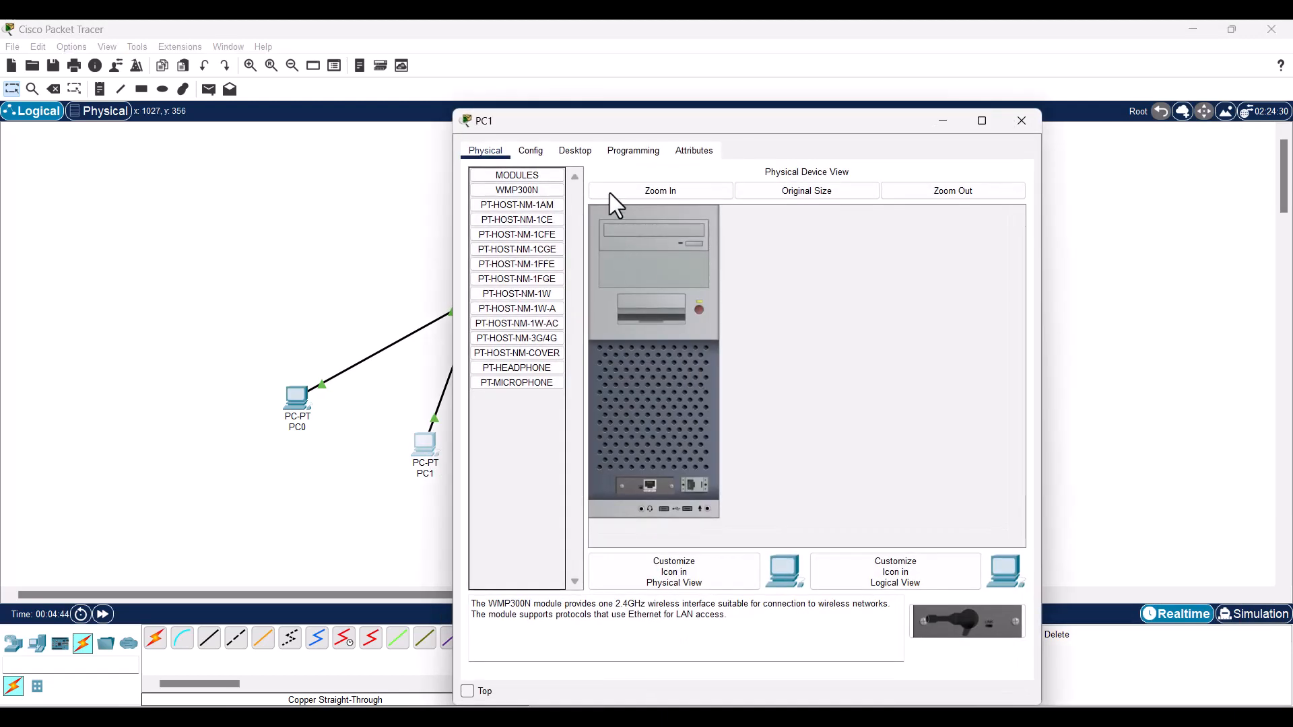
pyautogui.click(625, 151)
pyautogui.click(569, 152)
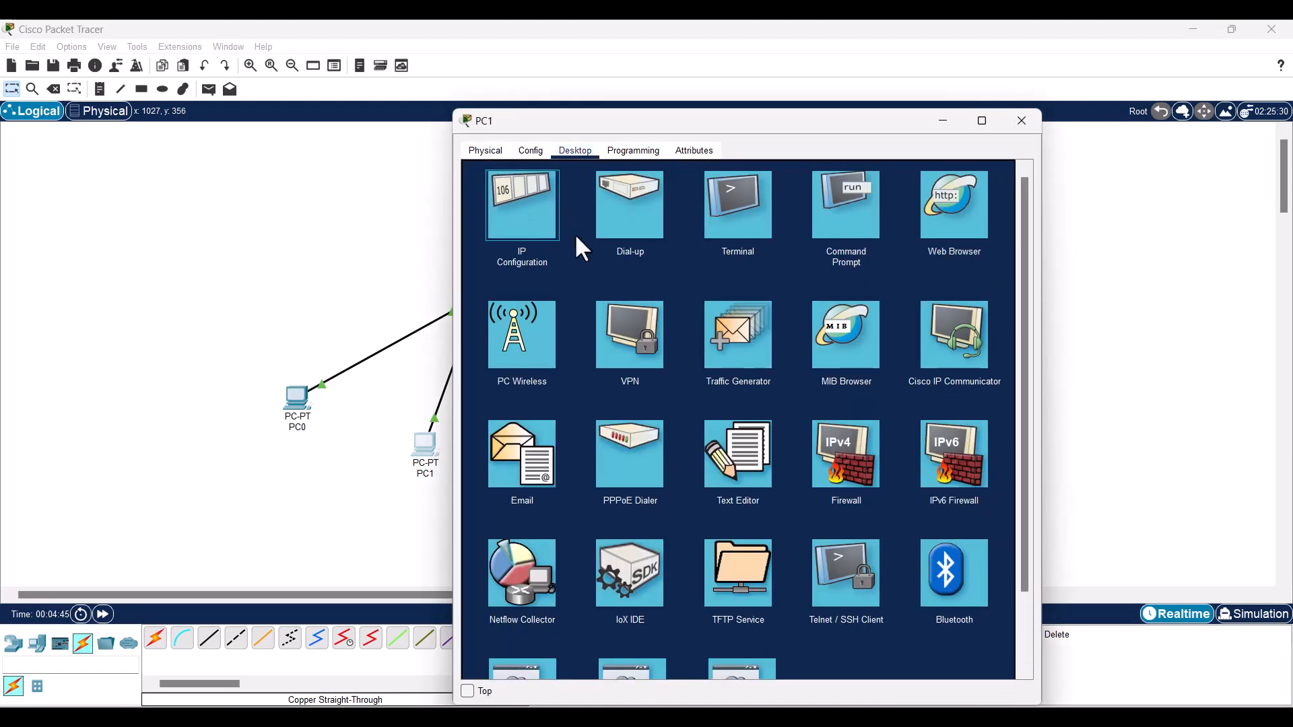
pyautogui.click(574, 231)
pyautogui.click(670, 255)
pyautogui.write('192.168.100.3')
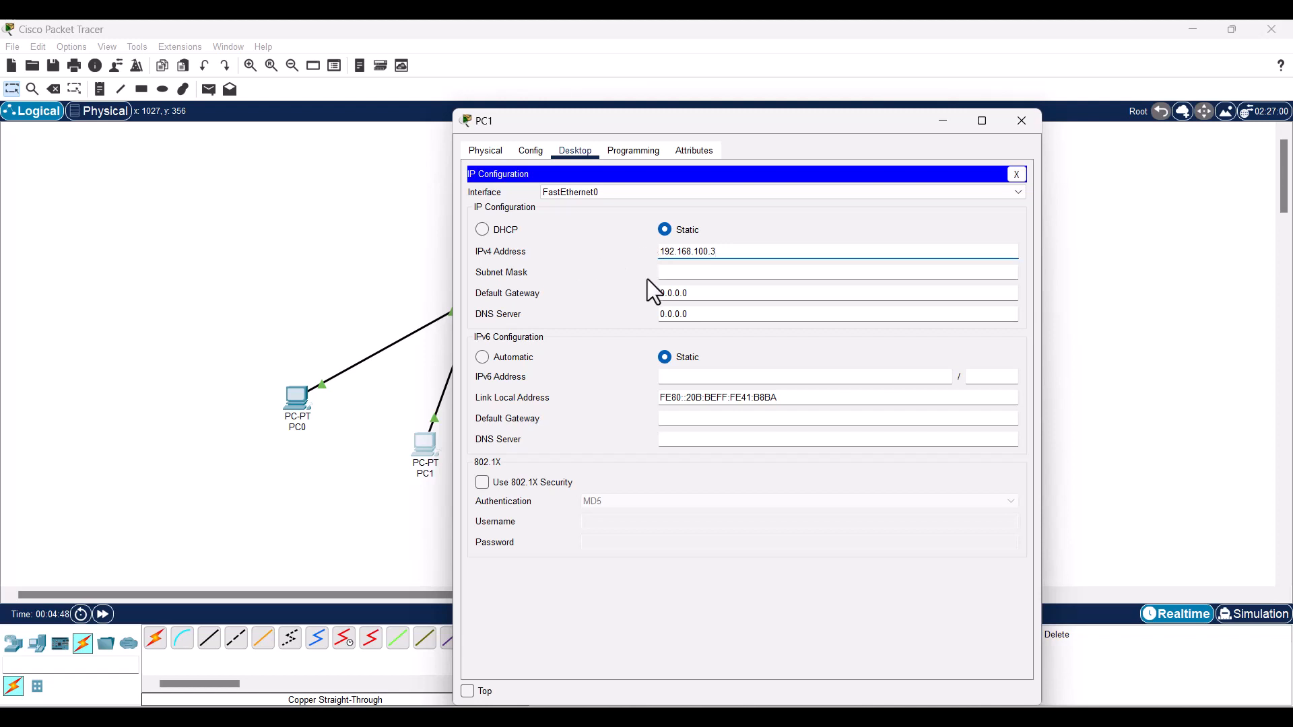
pyautogui.click(681, 272)
# - Set PC1's default gateway and DNS server to 192.168.100.1 and close its window
pyautogui.moveTo(707, 293); pyautogui.dragTo(648, 294)
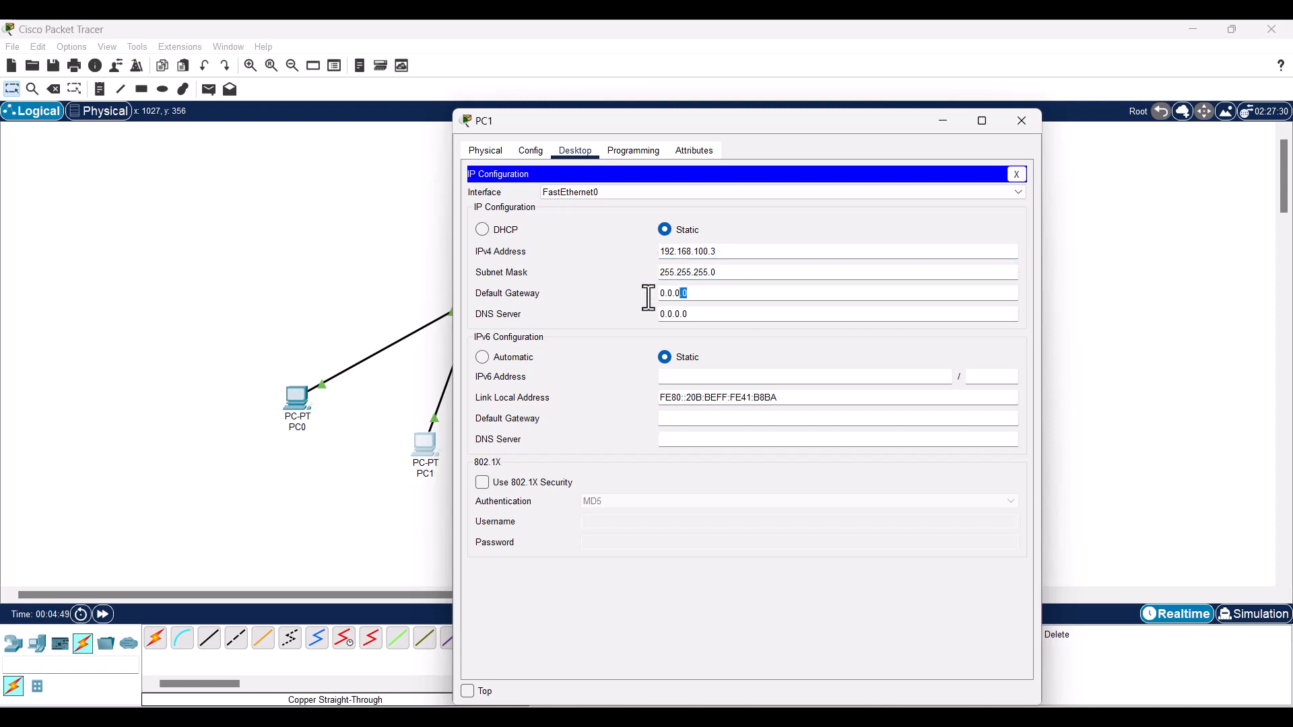
pyautogui.write('192.168.100.1')
pyautogui.press('Tab')
pyautogui.write('192.168.100.1')
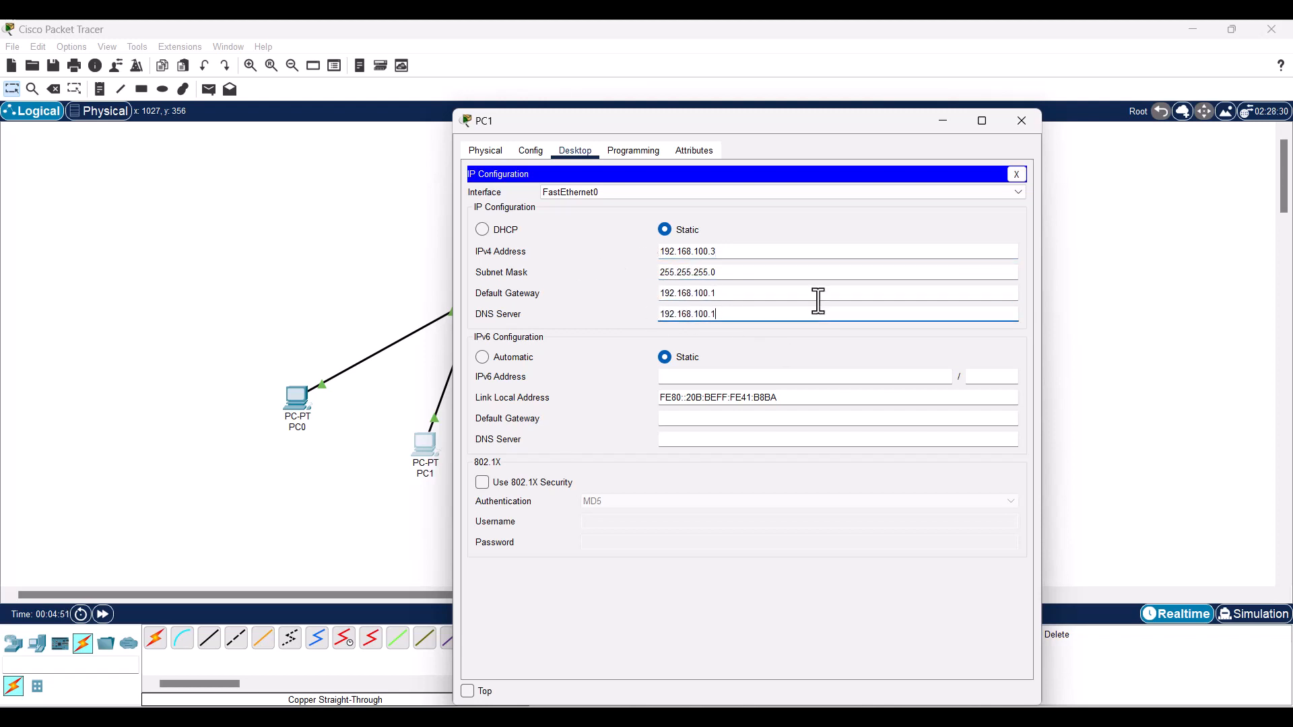
pyautogui.moveTo(782, 125); pyautogui.dragTo(947, 129)
pyautogui.click(1187, 124)
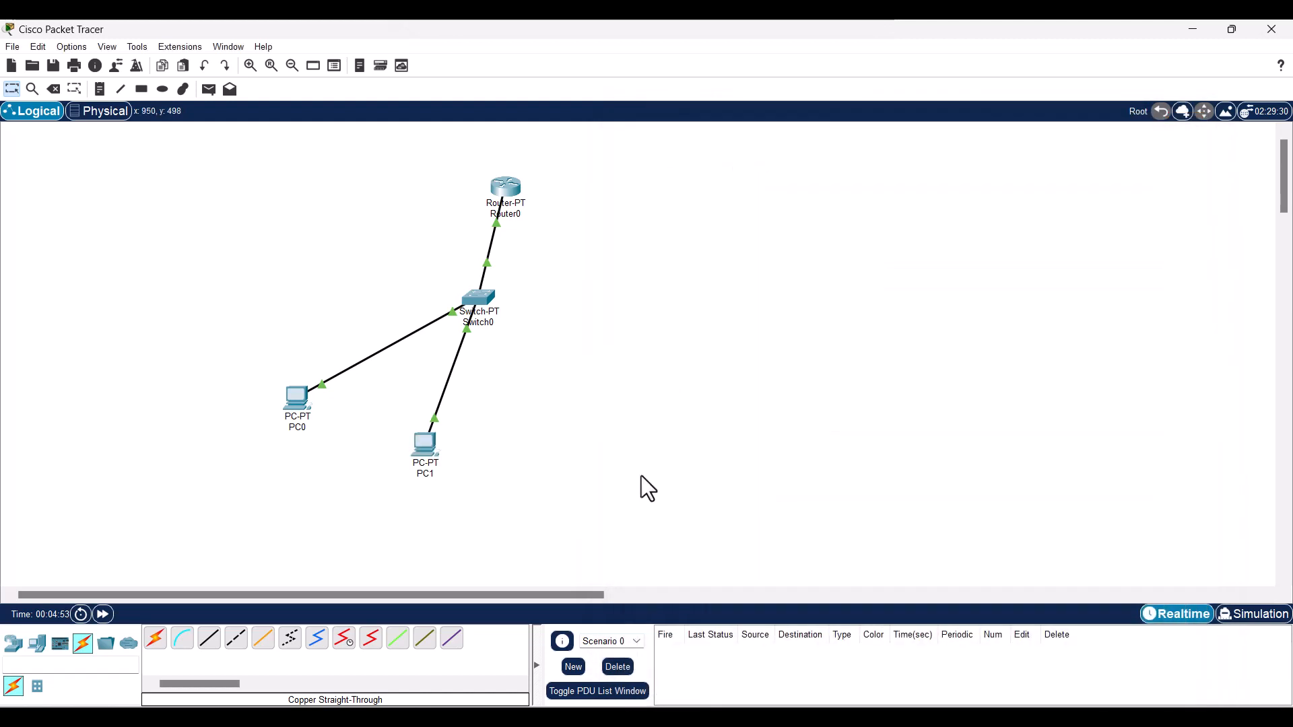
# - From PC0's command prompt, ping the router at 192.168.100.1
pyautogui.moveTo(293, 398); pyautogui.dragTo(240, 314)
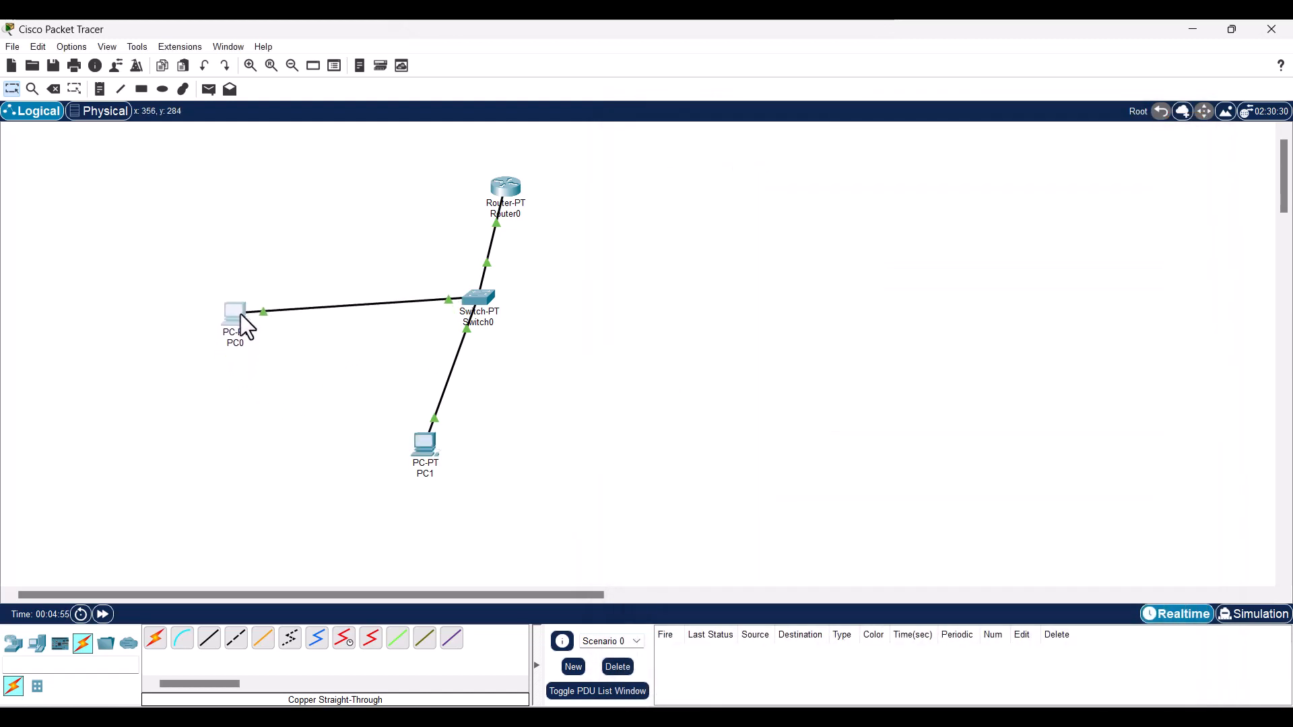
pyautogui.click(241, 314)
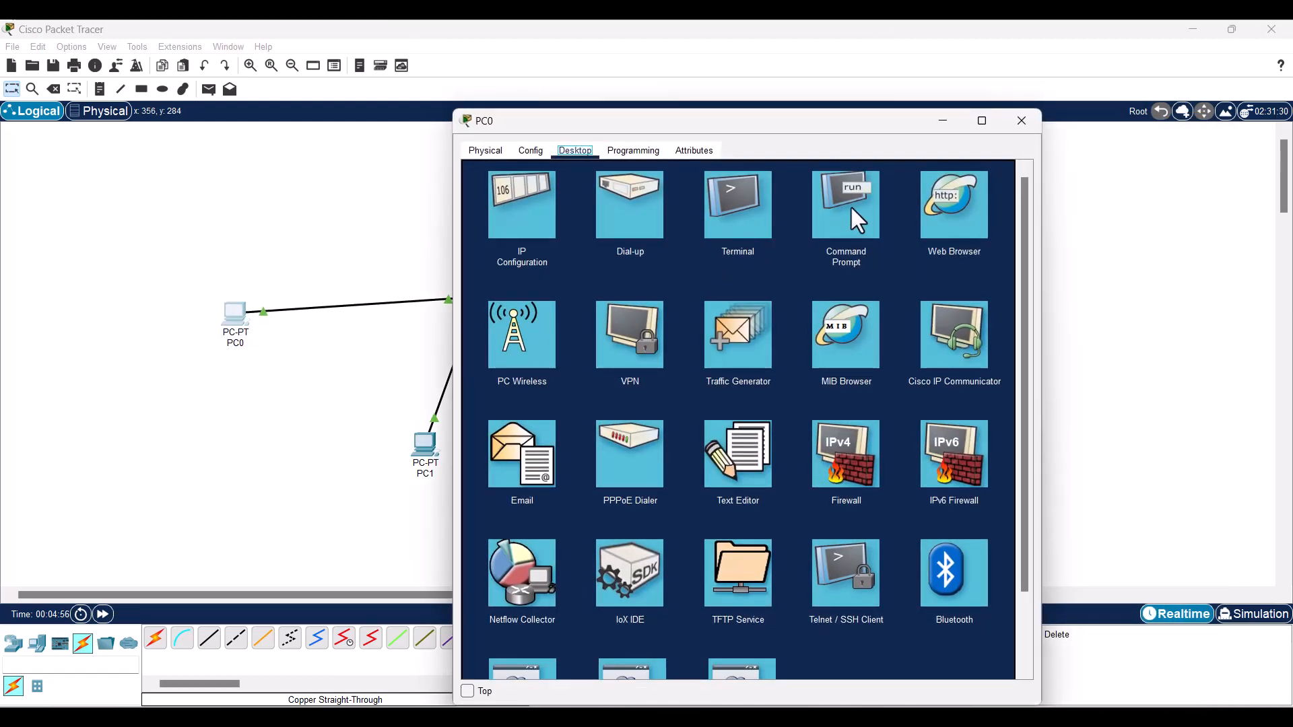
pyautogui.click(850, 207)
pyautogui.write('pi')
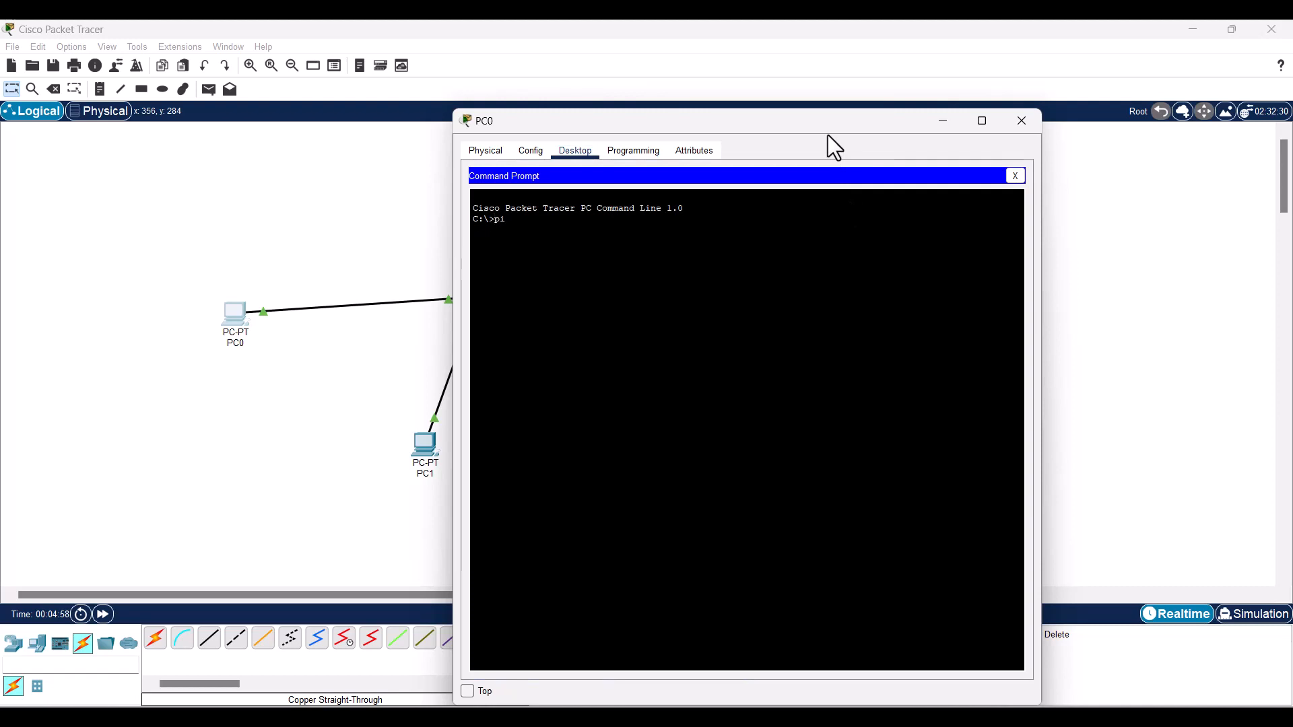
pyautogui.write('ng 192.168.100.1')
pyautogui.press('Return')
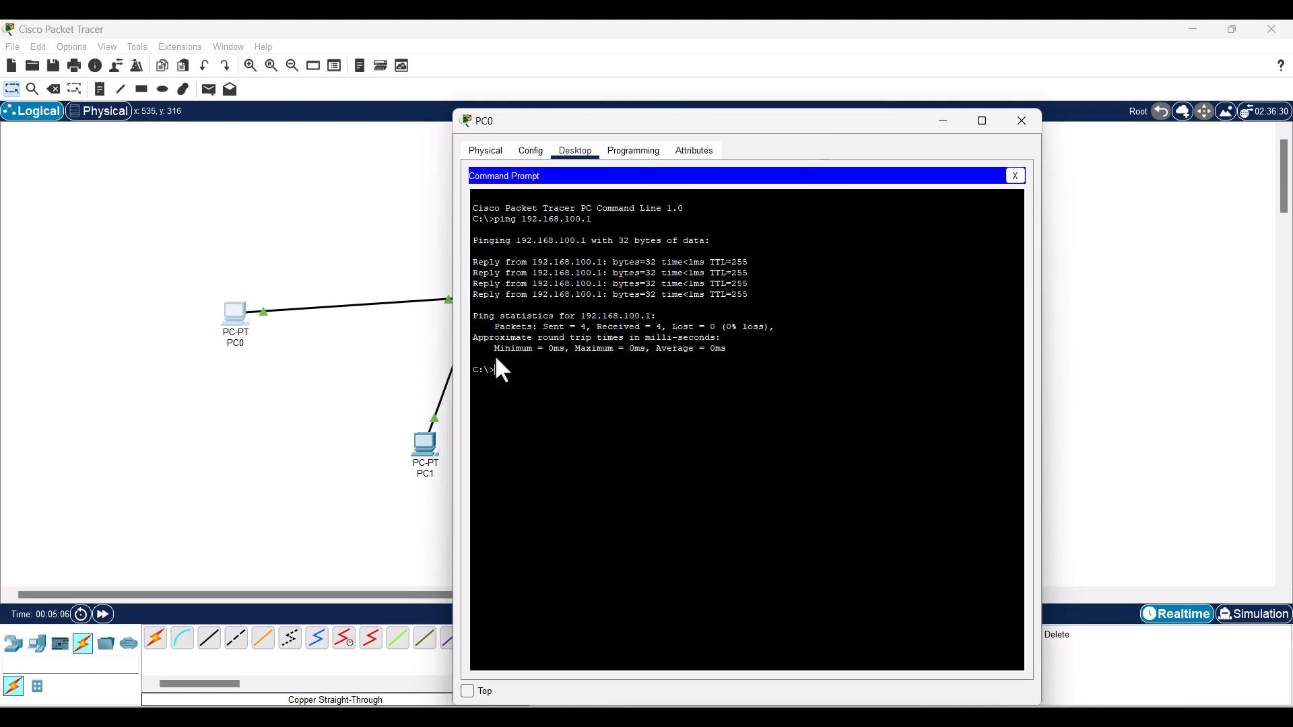
# - Ping PC1 at 192.168.100.3 from PC0, then close PC0's window
pyautogui.moveTo(831, 132); pyautogui.dragTo(963, 153)
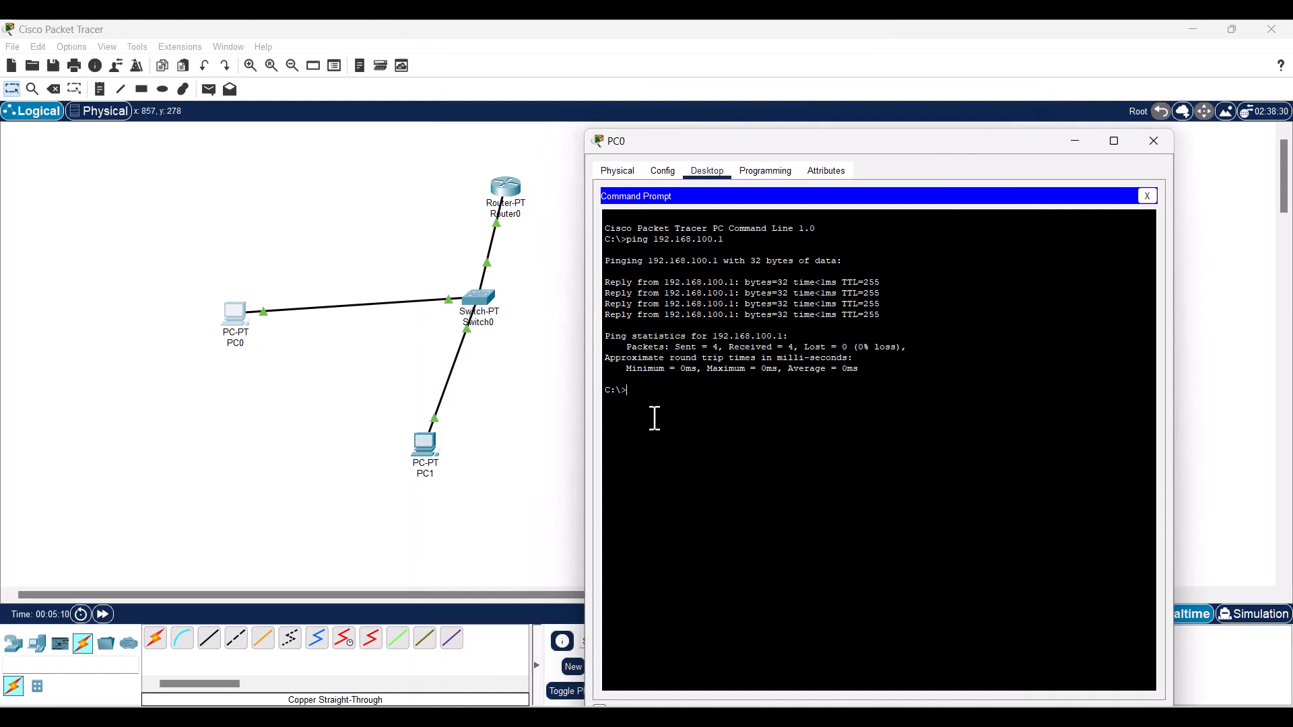
pyautogui.press('Up')
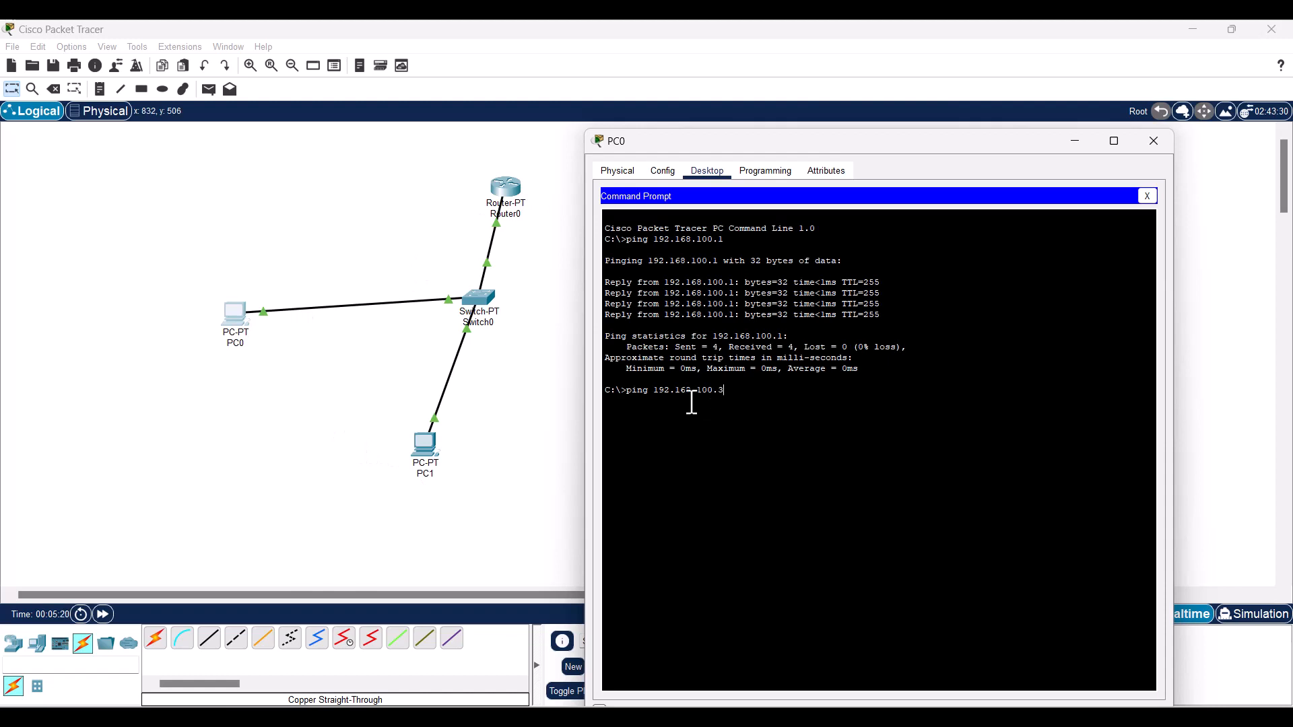
pyautogui.press('Return')
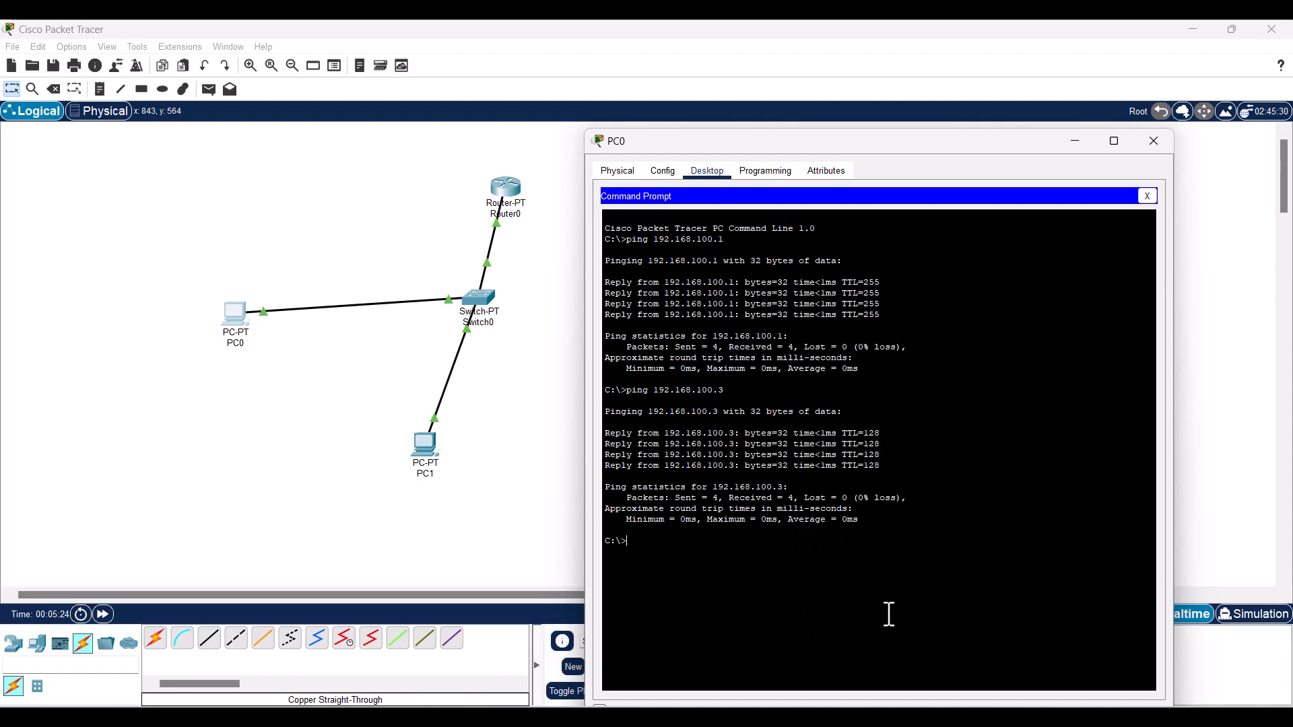
pyautogui.click(1075, 141)
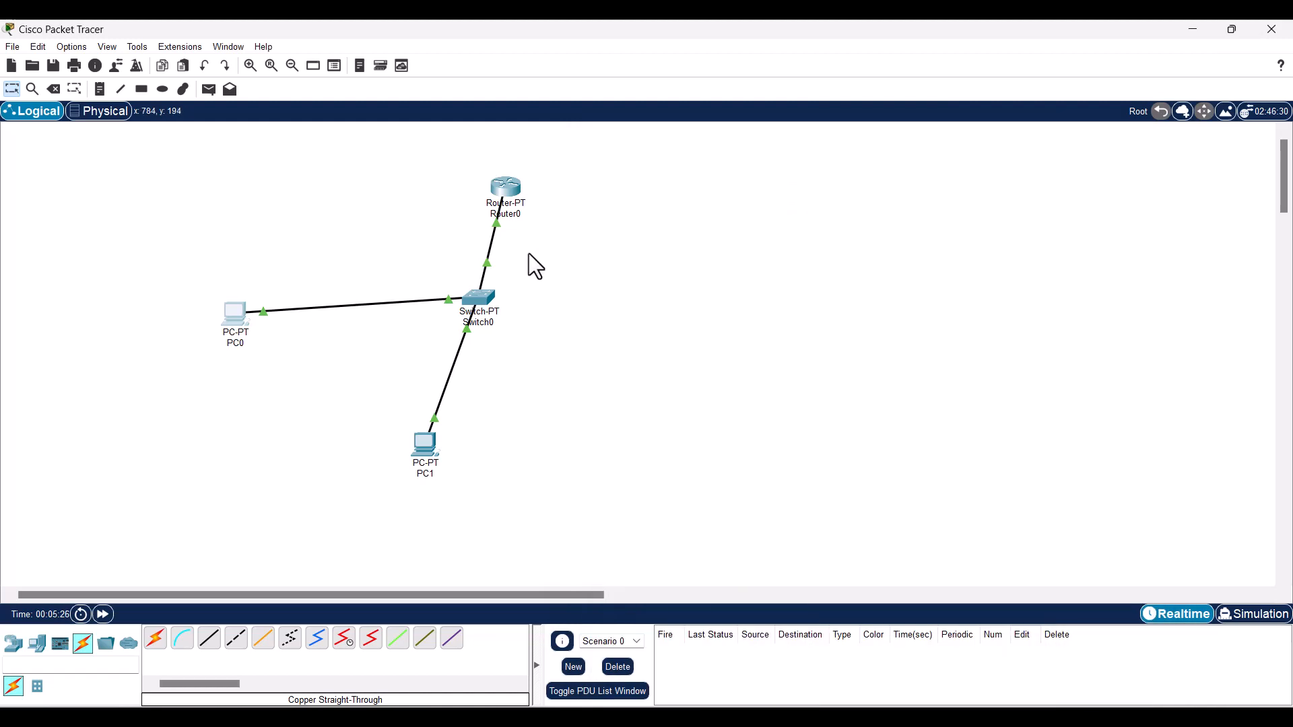
# - Drag Router0 directly above Switch0, with PC0 and PC1 grouped just beneath the switch
pyautogui.moveTo(485, 315); pyautogui.dragTo(352, 271)
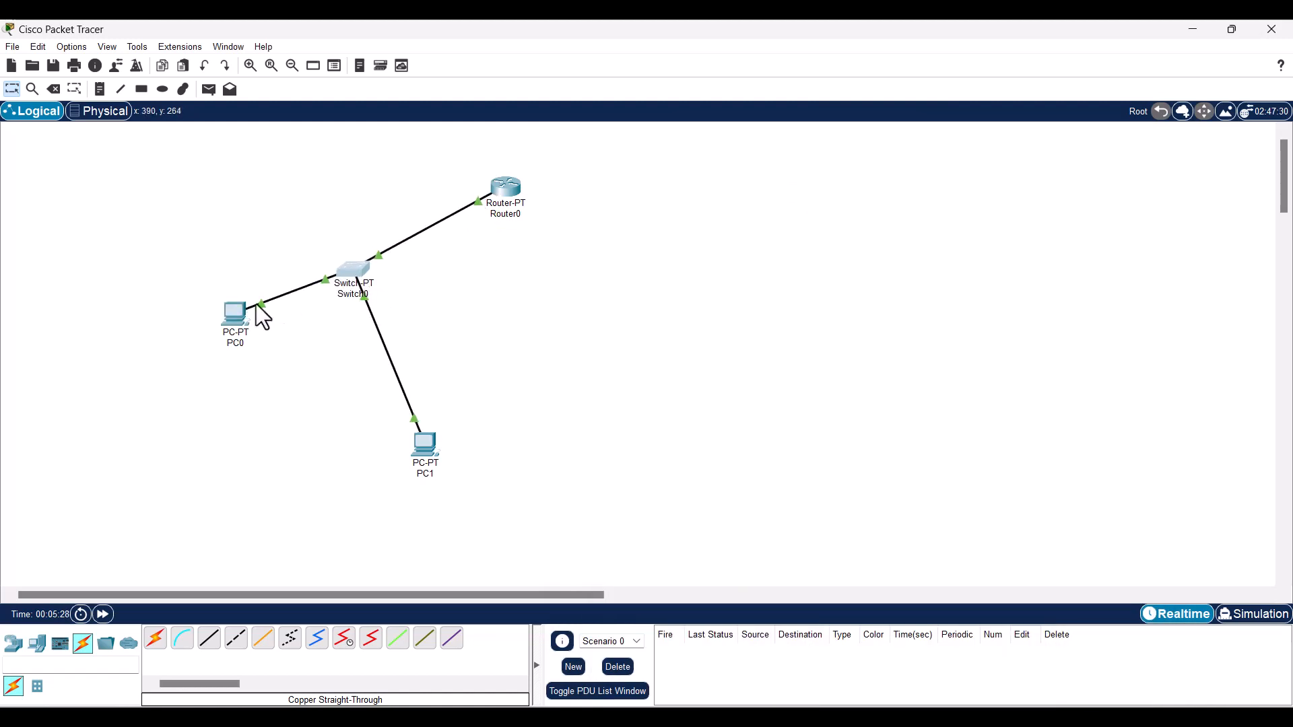
pyautogui.moveTo(251, 312); pyautogui.dragTo(230, 395)
pyautogui.moveTo(425, 445); pyautogui.dragTo(377, 387)
pyautogui.moveTo(377, 388)
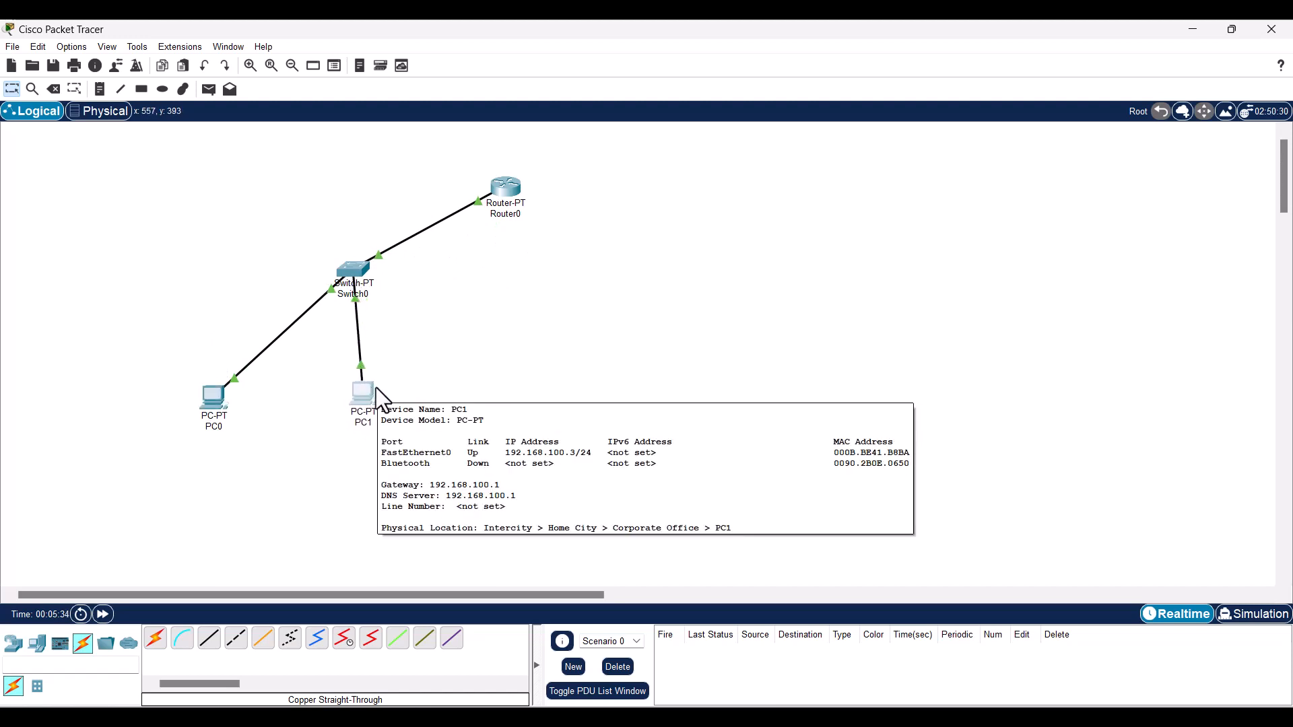
pyautogui.moveTo(502, 188); pyautogui.dragTo(350, 194)
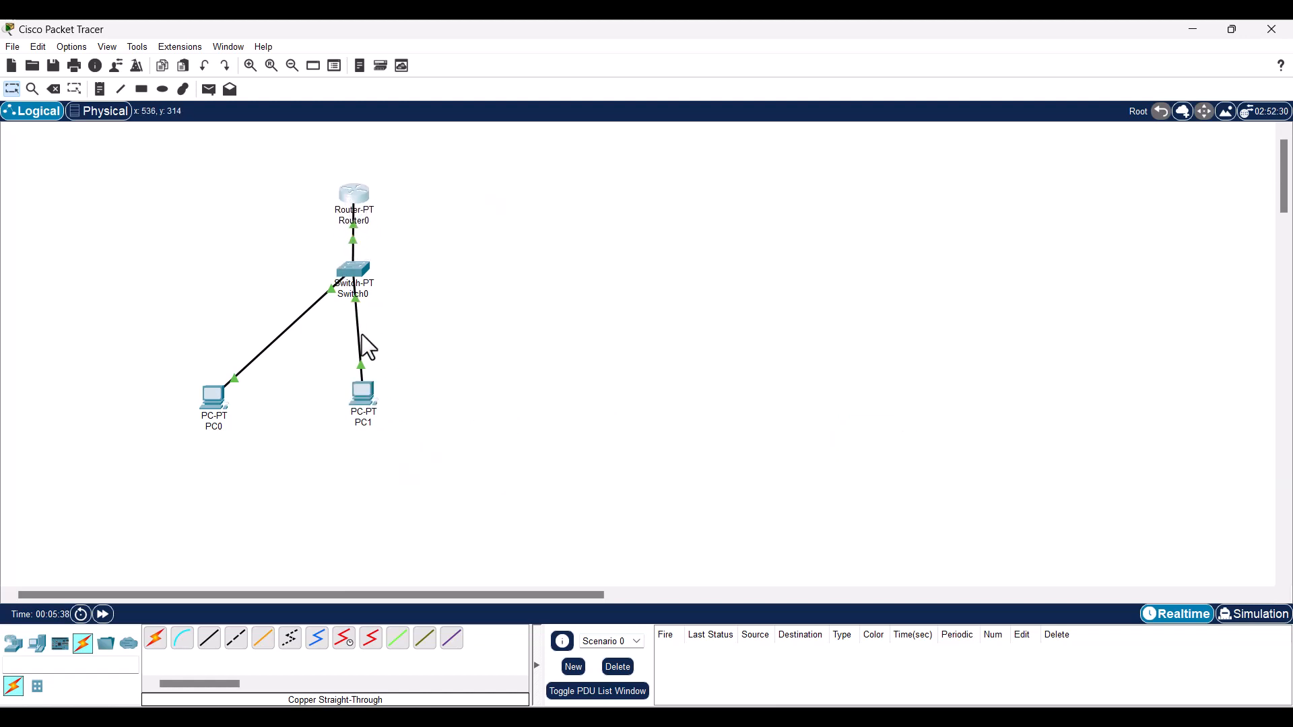
pyautogui.click(347, 274)
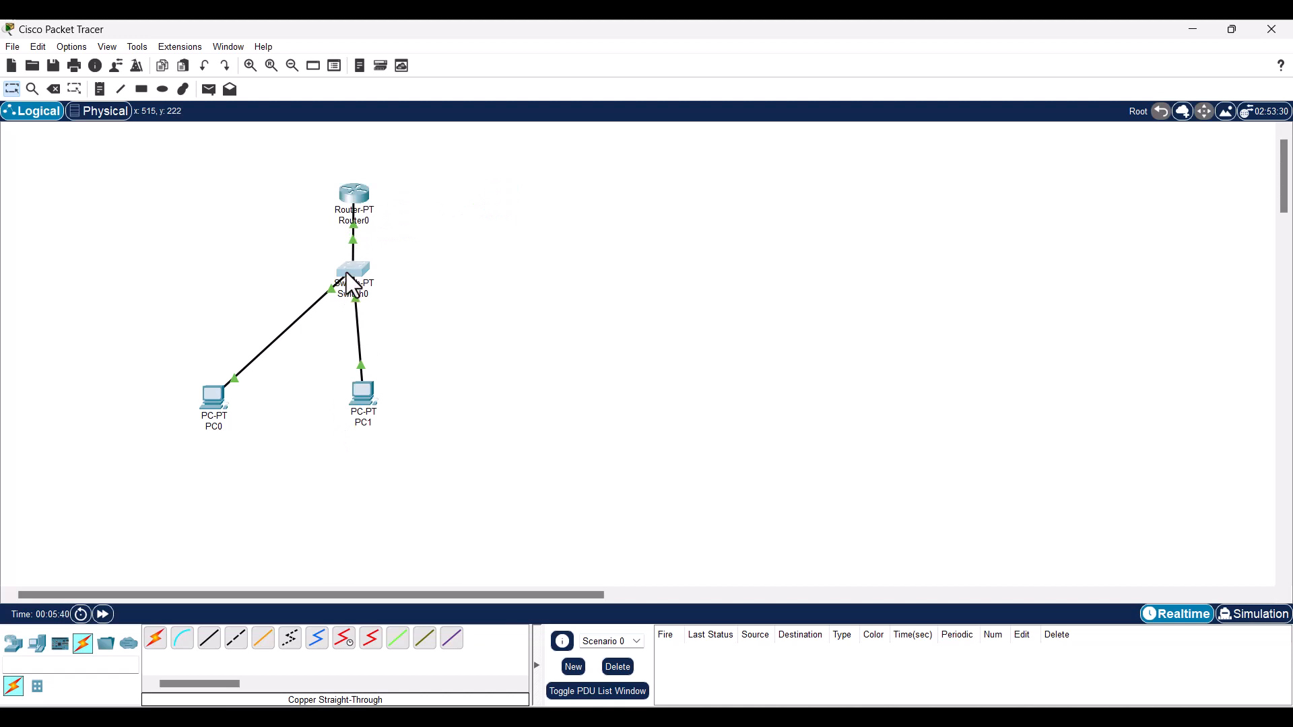
pyautogui.moveTo(346, 275); pyautogui.dragTo(284, 286)
pyautogui.click(213, 397)
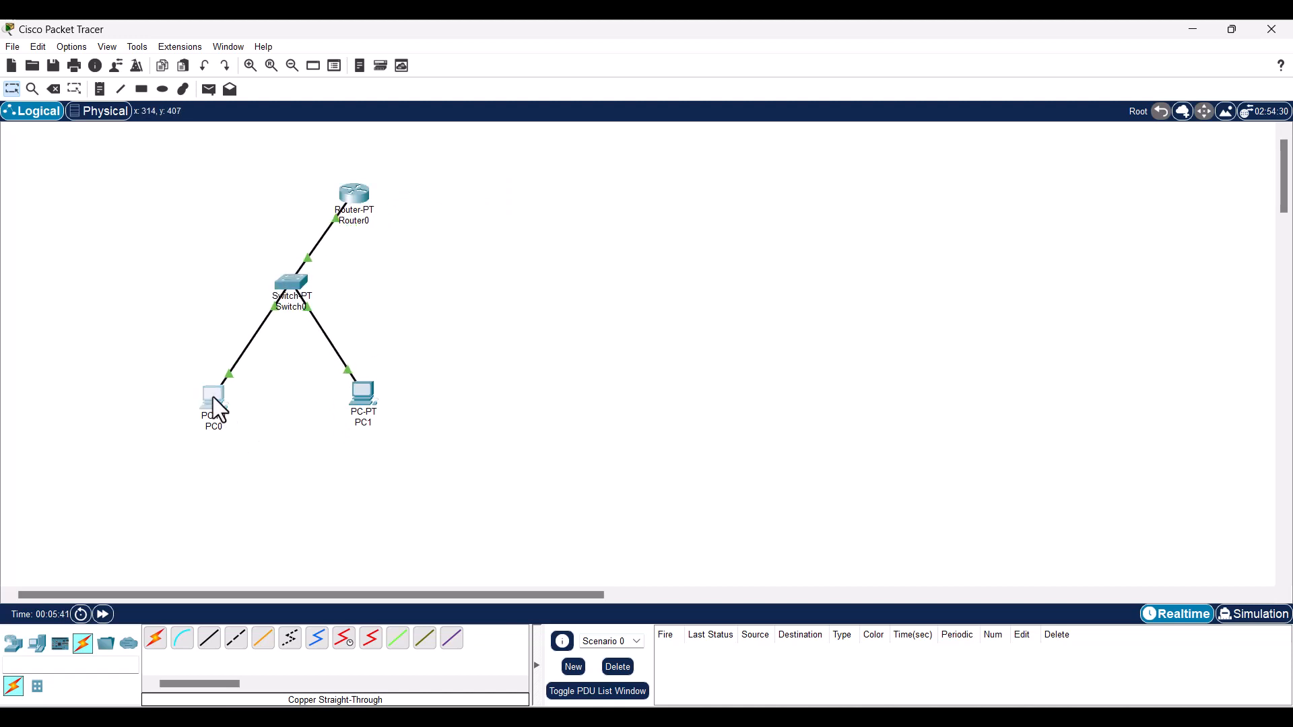
pyautogui.moveTo(213, 397); pyautogui.dragTo(221, 402)
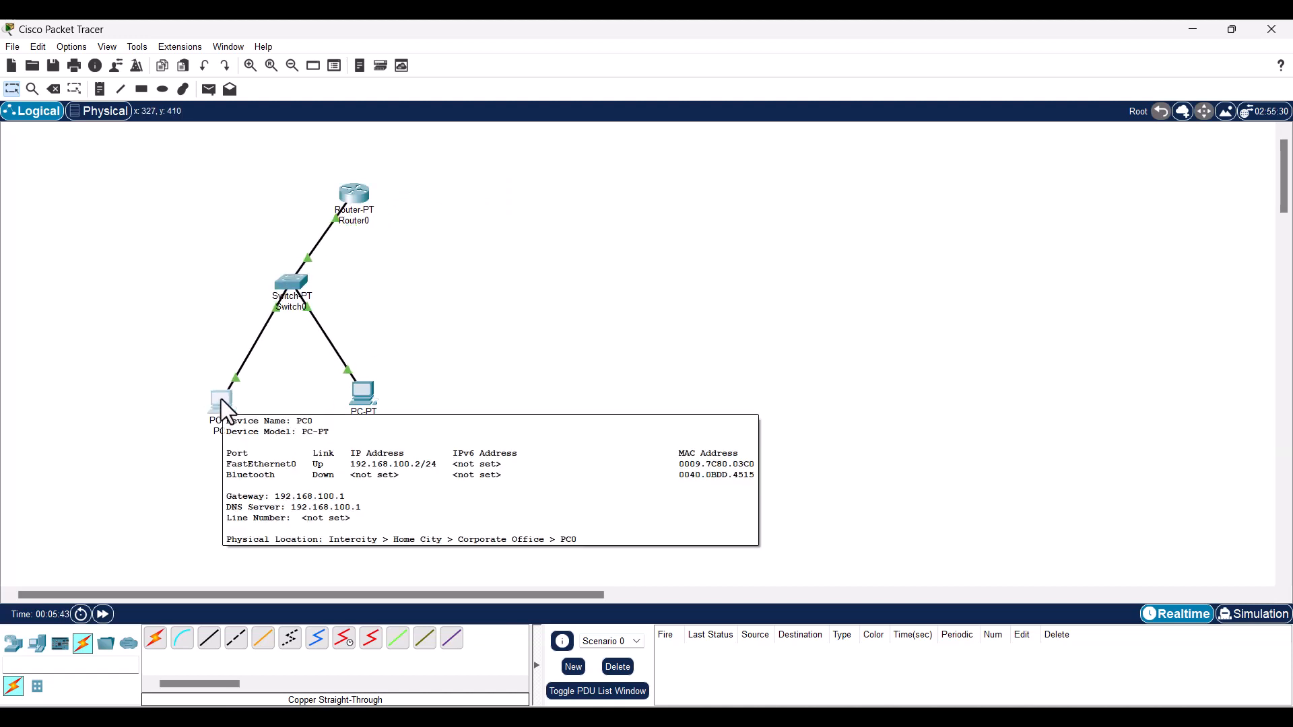
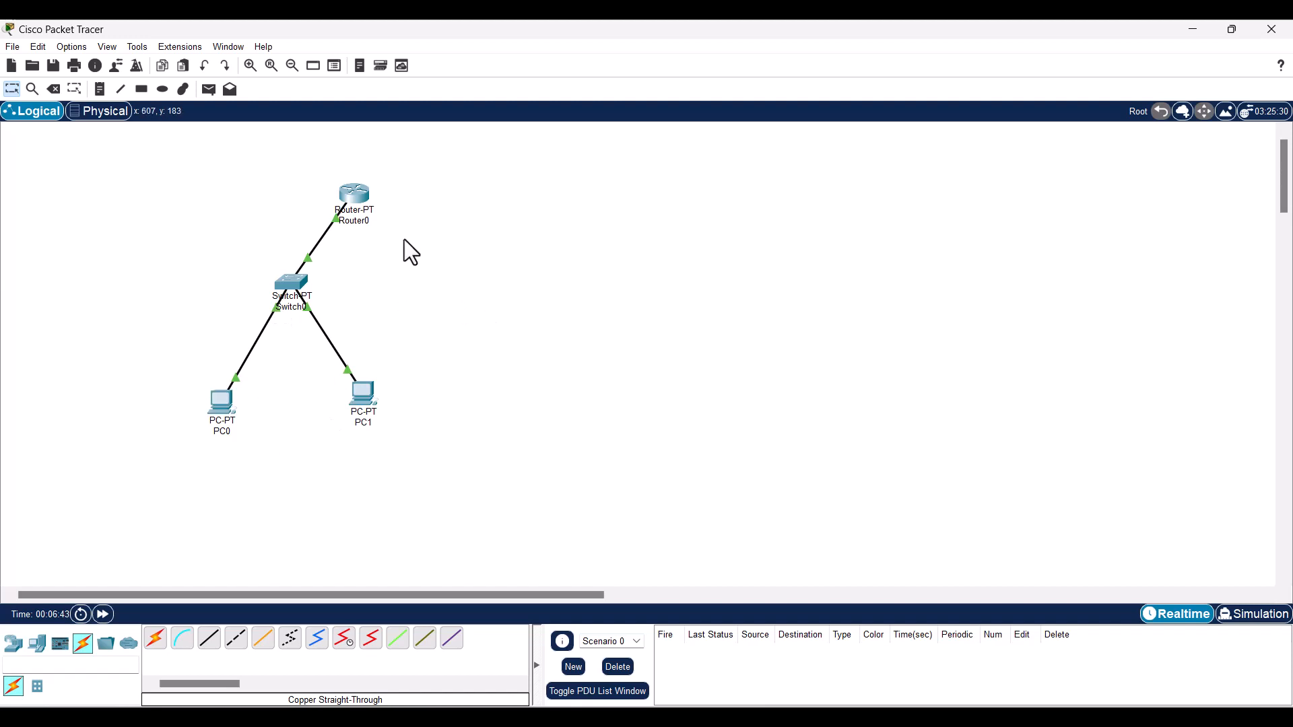
# - Drag Router0 up and to the right on the canvas, keeping its Switch0 link intact
pyautogui.moveTo(369, 209); pyautogui.dragTo(446, 174)
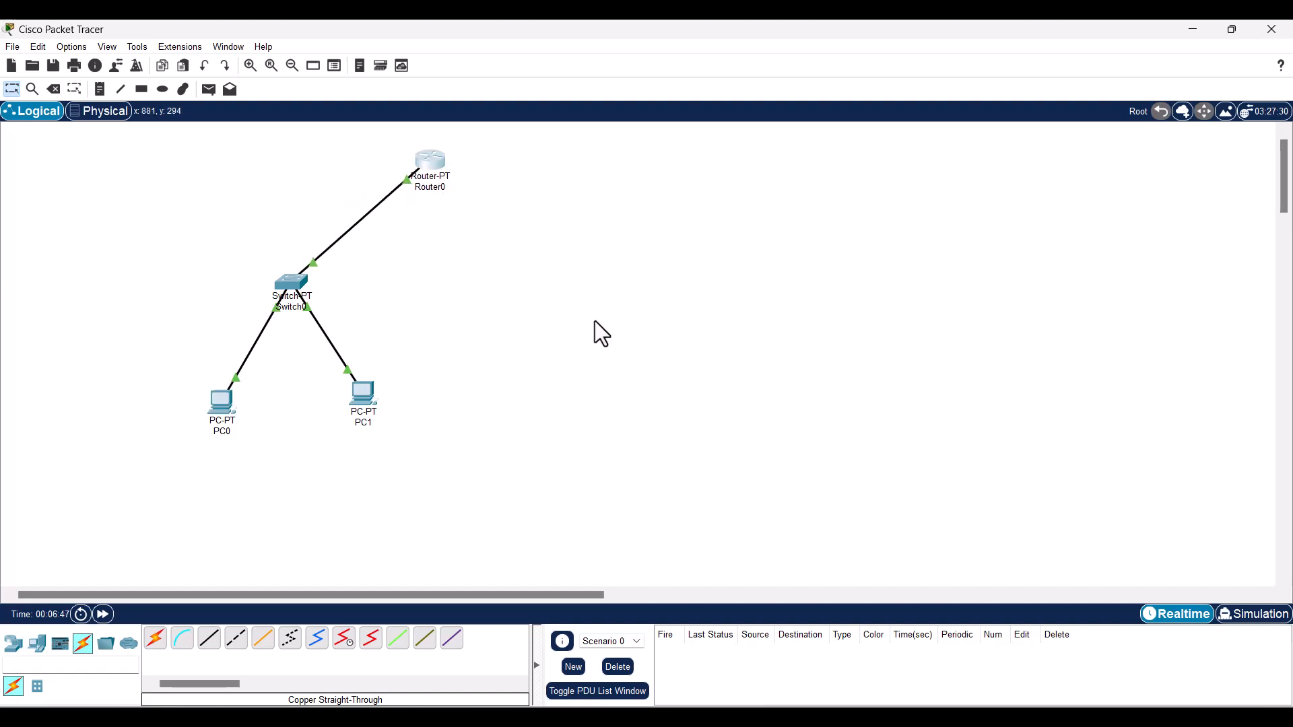
# - Place a generic Switch-PT as Switch1, with PC2 and PC3 side by side below it
pyautogui.click(19, 650)
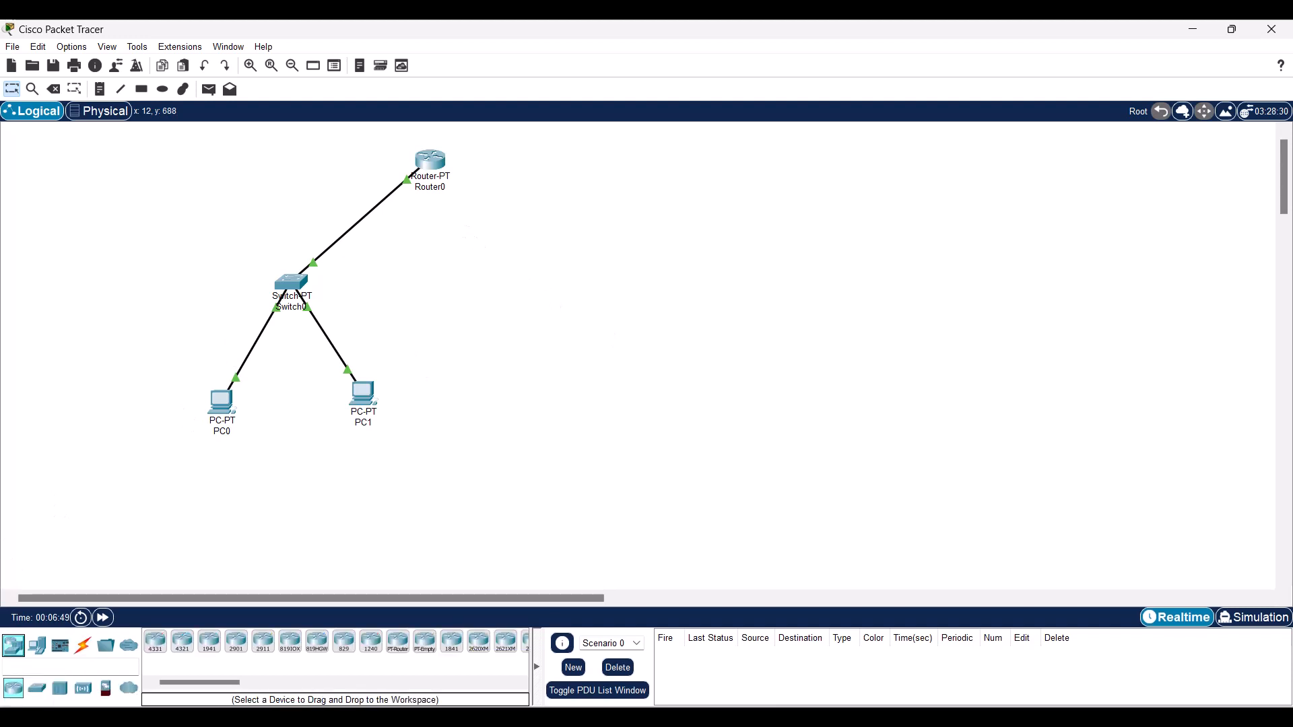
pyautogui.click(37, 686)
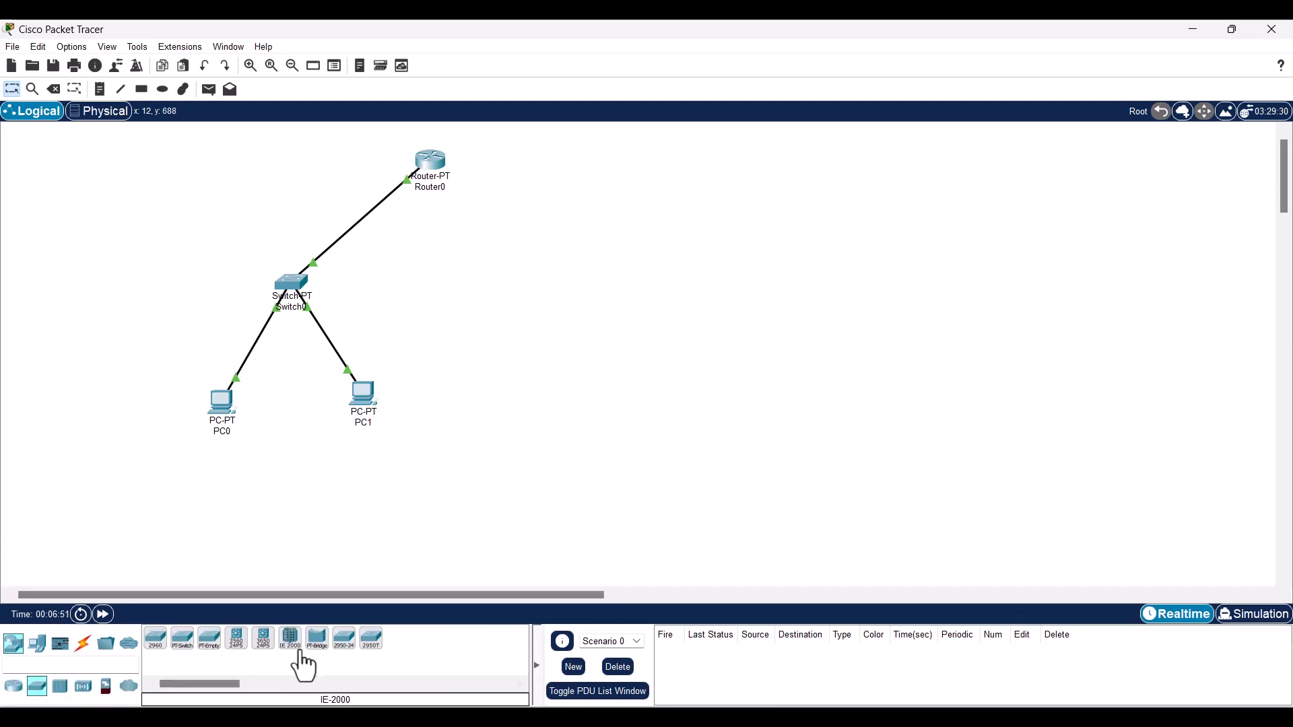
pyautogui.click(182, 640)
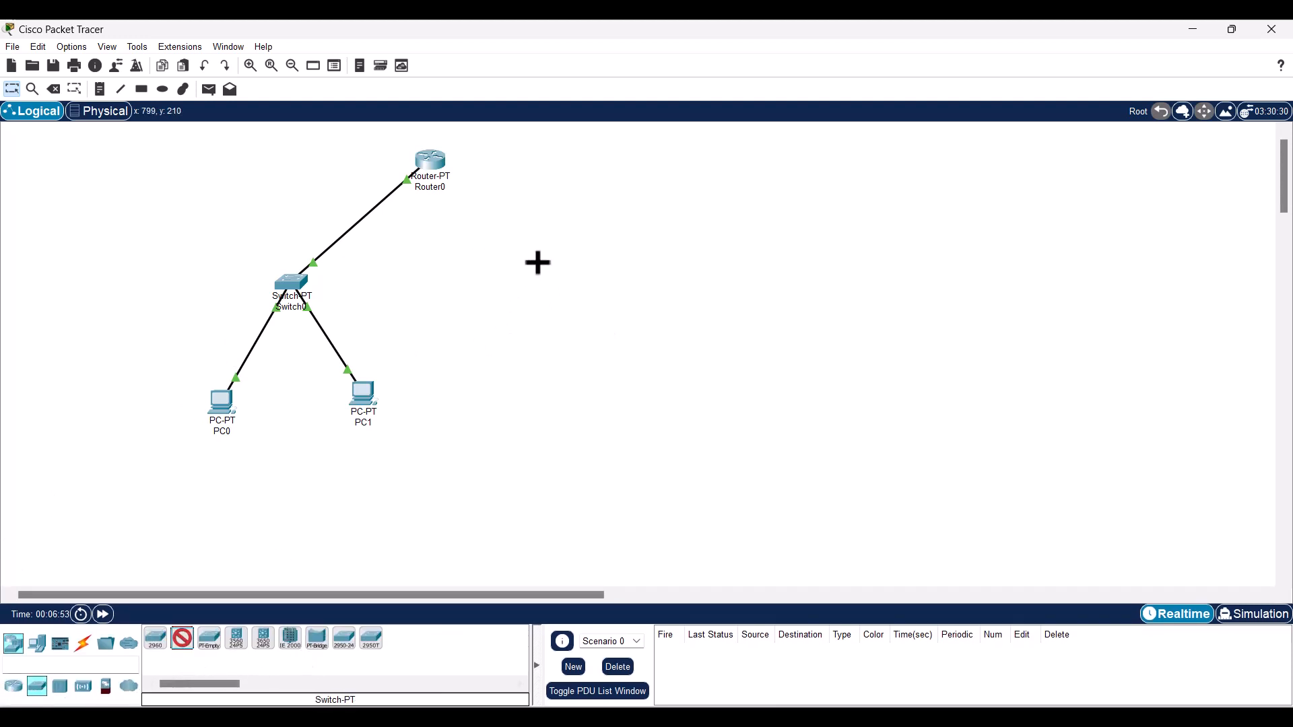
pyautogui.click(538, 265)
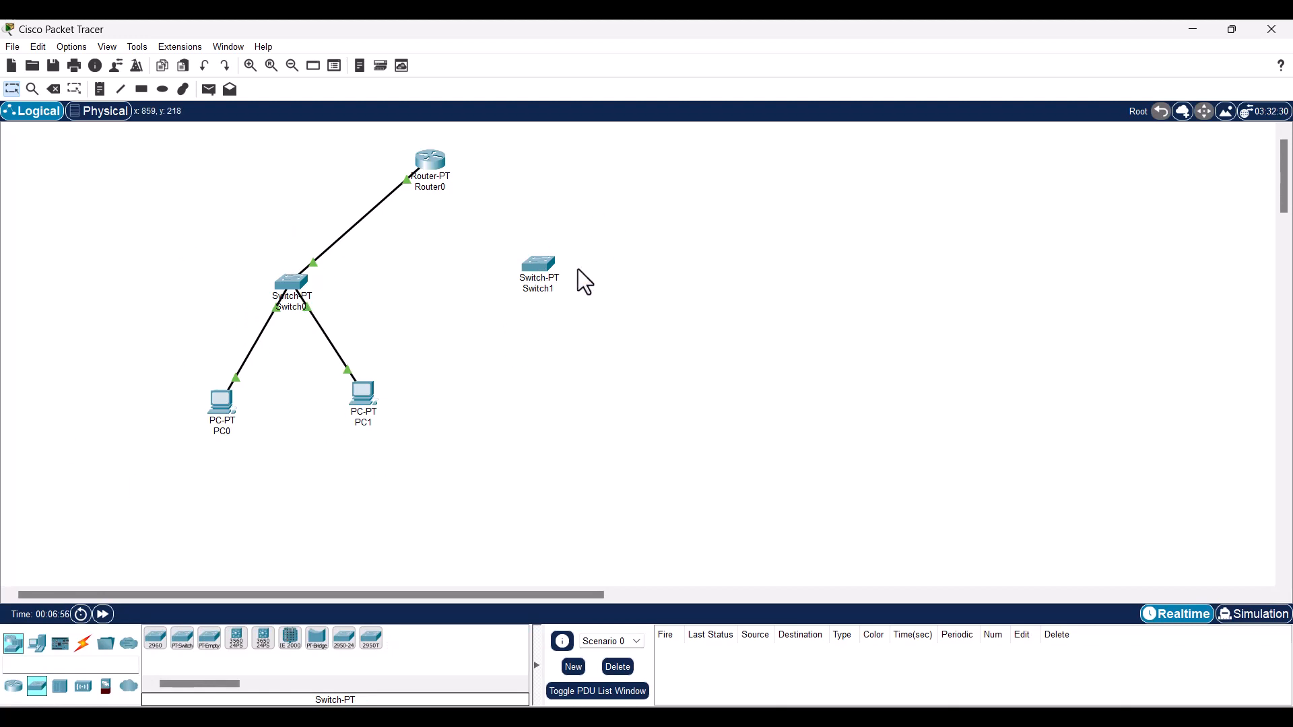
pyautogui.click(37, 645)
pyautogui.click(156, 638)
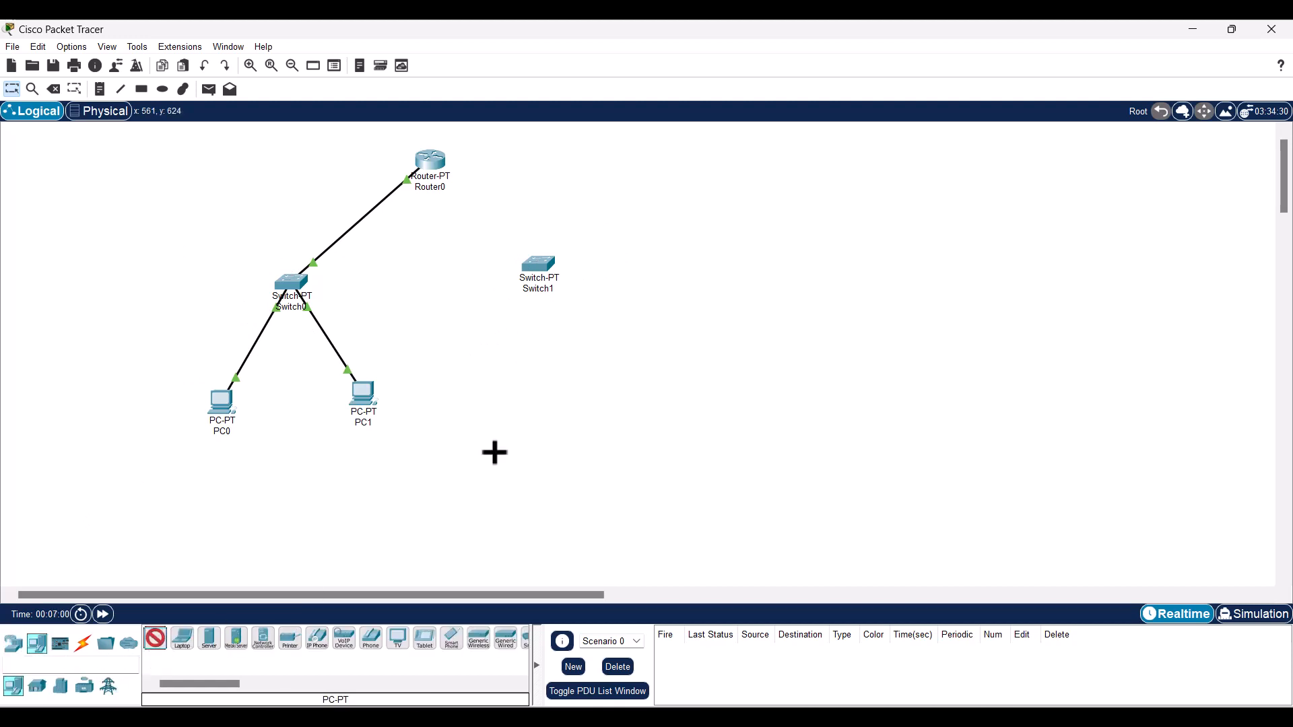
pyautogui.click(507, 385)
pyautogui.click(156, 638)
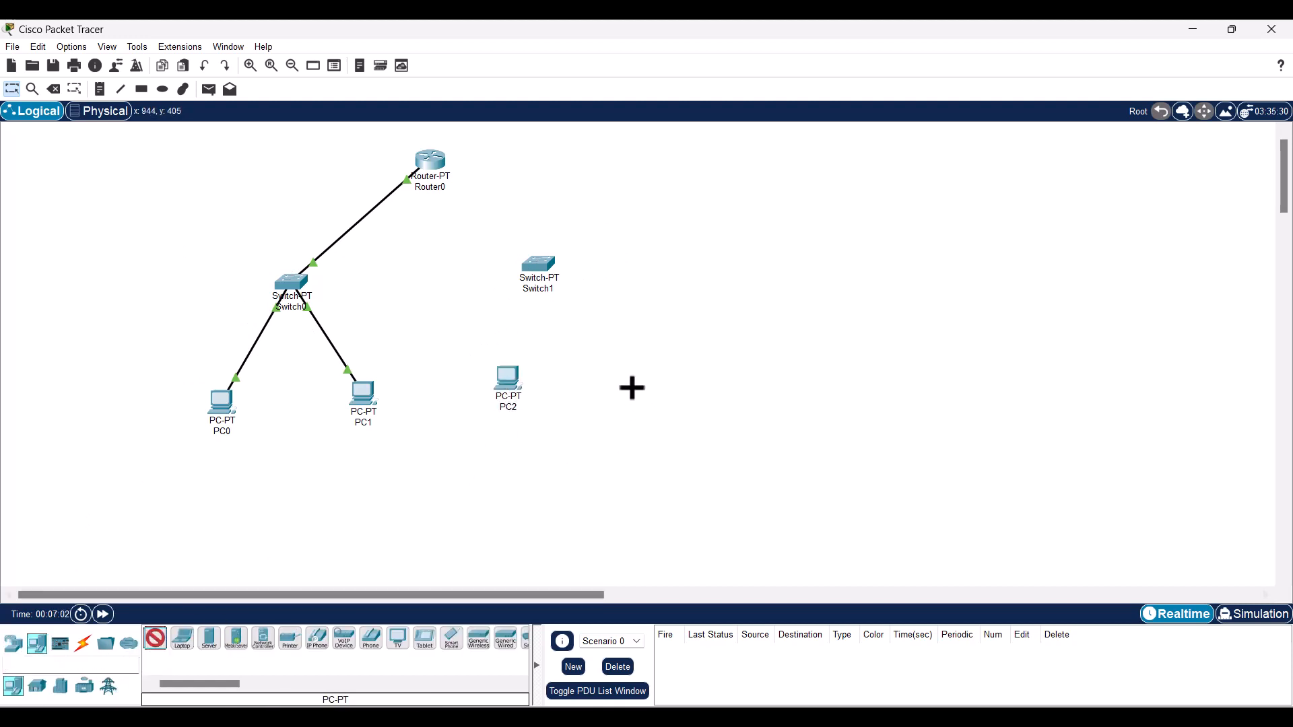
pyautogui.click(623, 381)
# - Cable PC2 to Switch1 Fa0/1 and PC3 to Switch1 Fa1/1 with copper straight-through
pyautogui.click(83, 643)
pyautogui.click(209, 638)
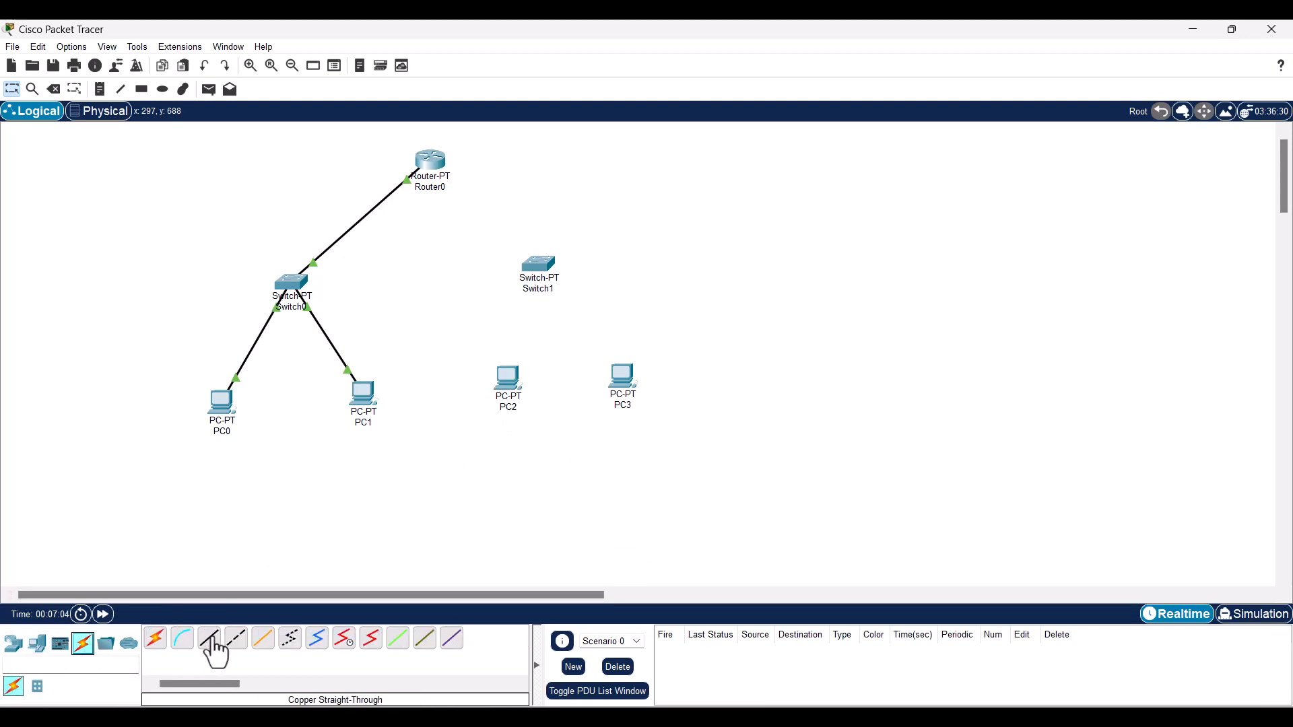
pyautogui.click(511, 381)
pyautogui.click(532, 462)
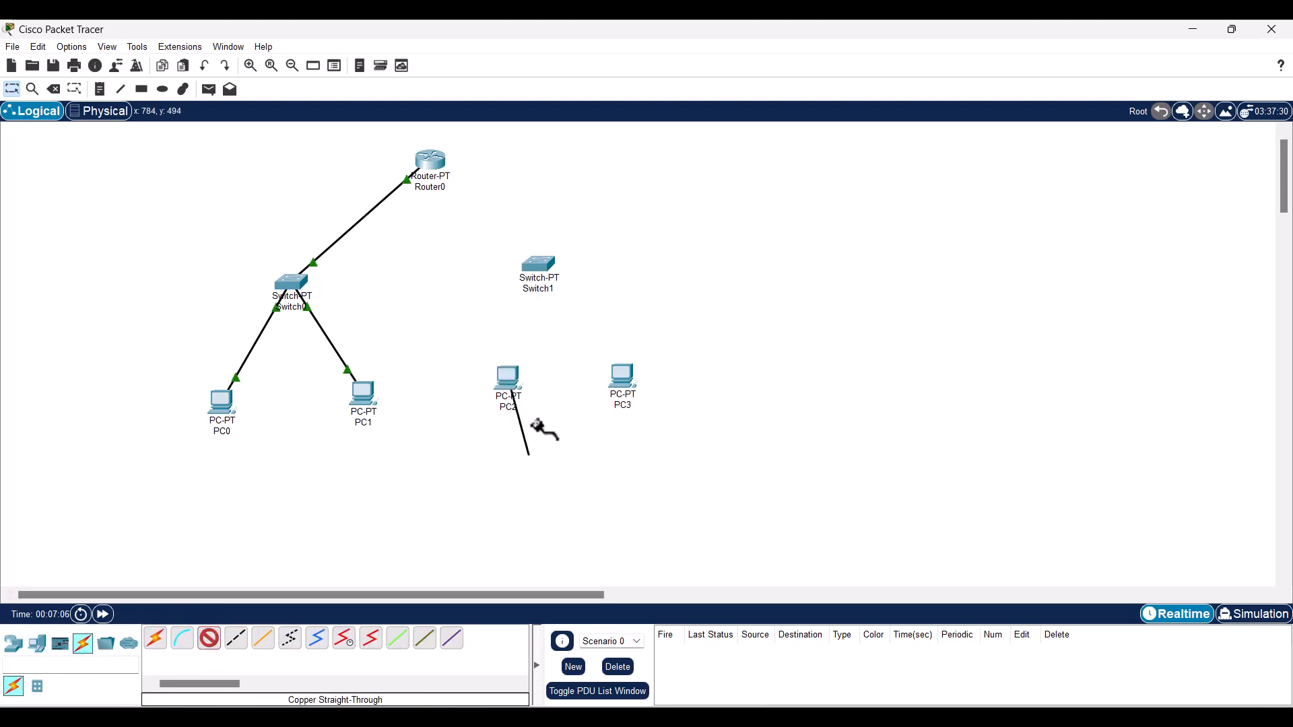
pyautogui.click(545, 263)
pyautogui.click(616, 289)
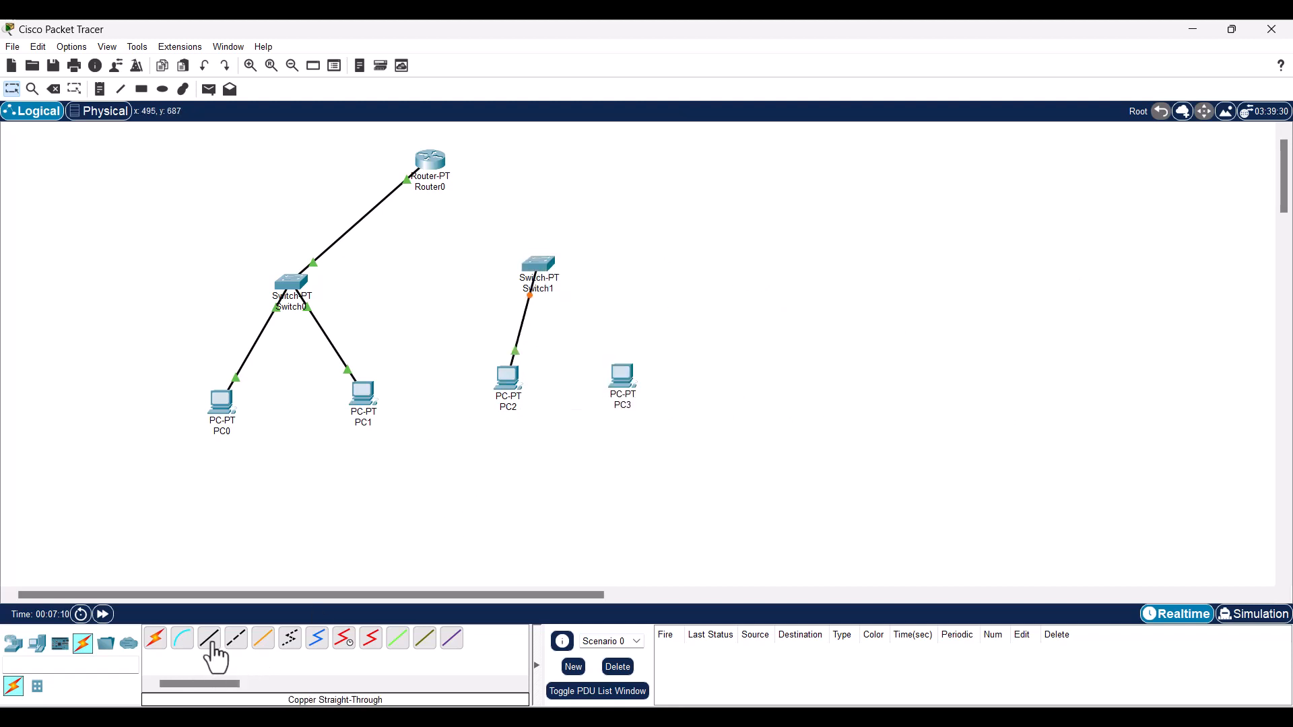
pyautogui.click(209, 639)
pyautogui.click(623, 374)
pyautogui.click(647, 447)
pyautogui.click(532, 268)
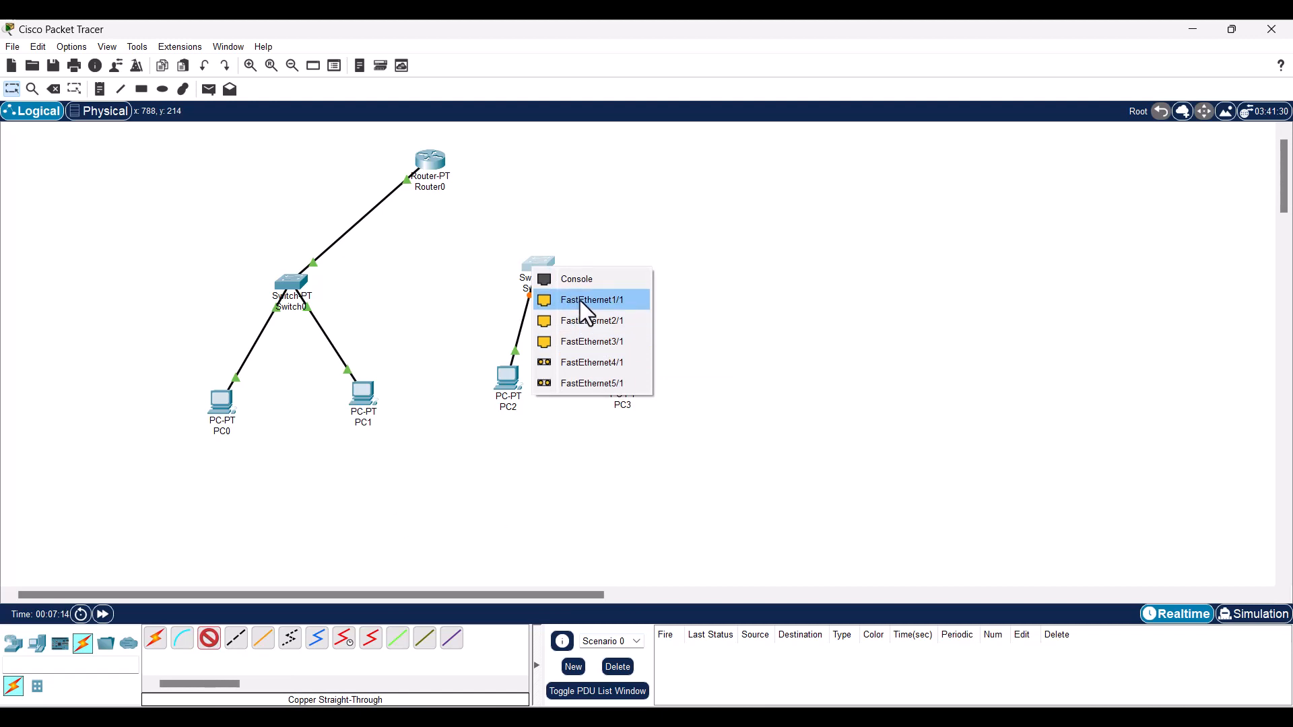
pyautogui.click(580, 300)
# - Link a free Switch1 port to Router0 with copper straight-through, then bring up Router0's CLI
pyautogui.click(209, 638)
pyautogui.click(536, 276)
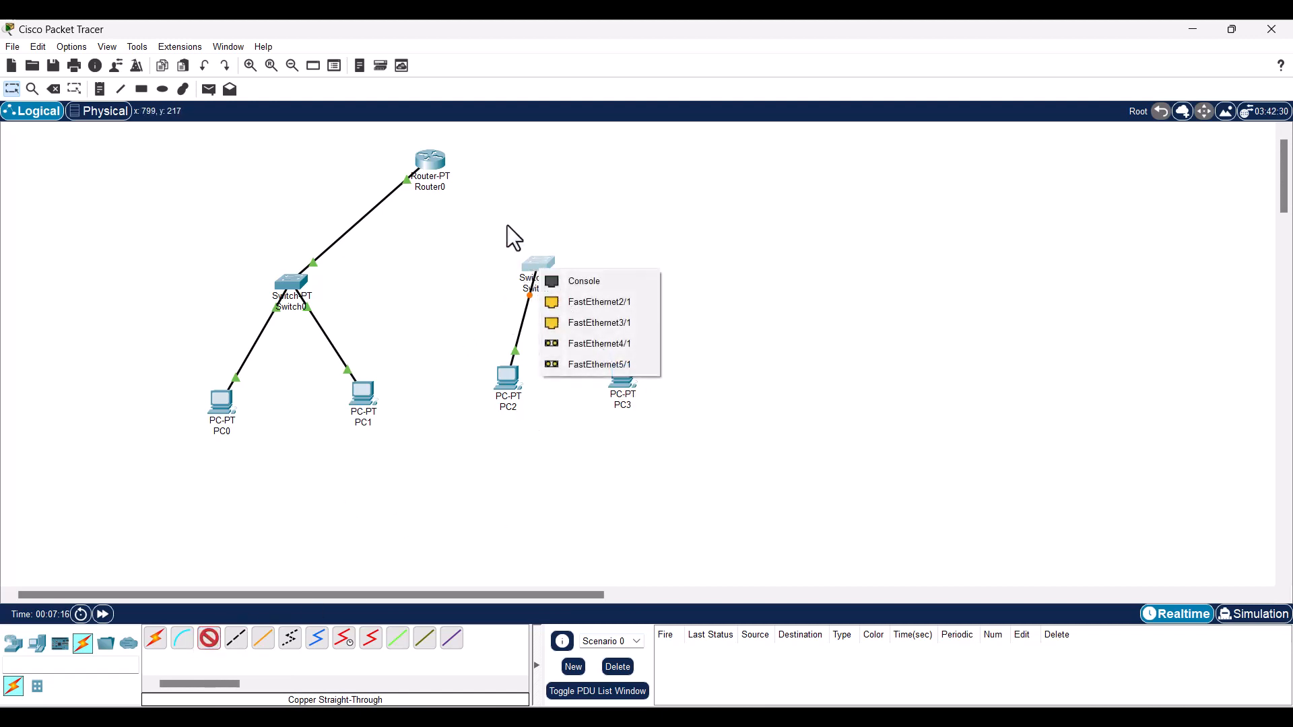
pyautogui.click(592, 325)
pyautogui.click(424, 164)
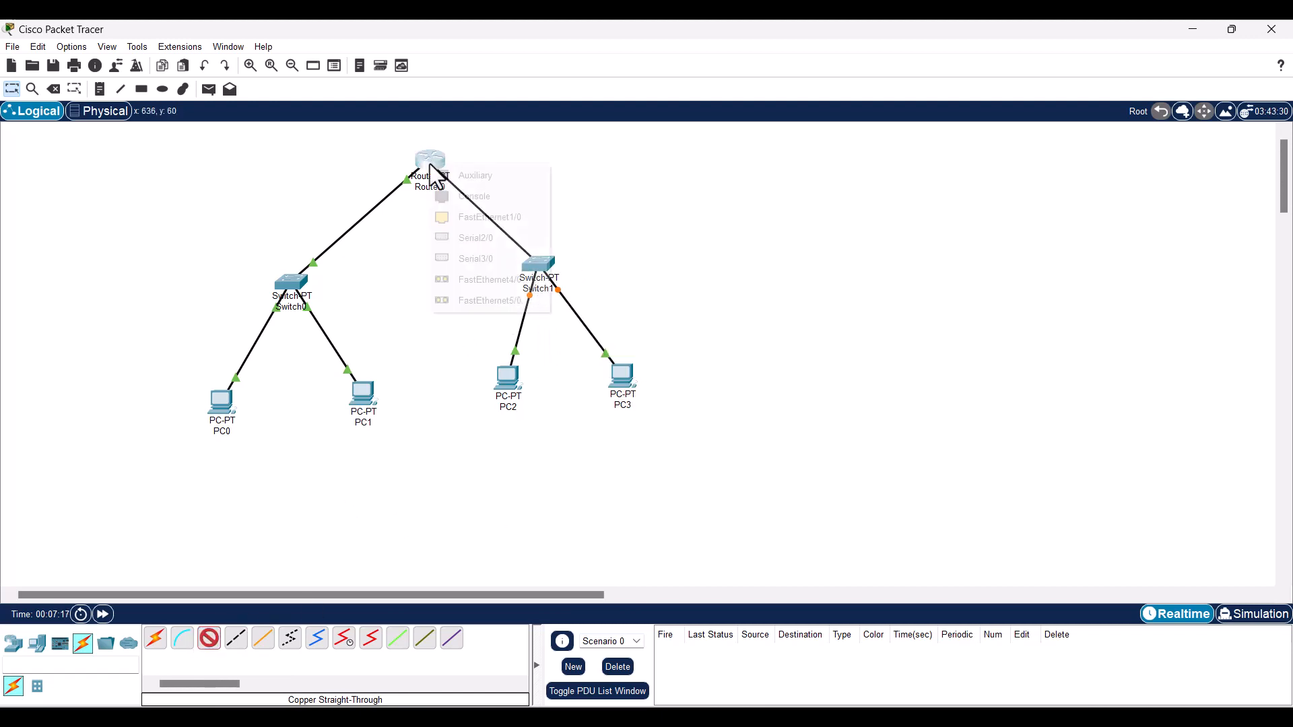
pyautogui.click(471, 219)
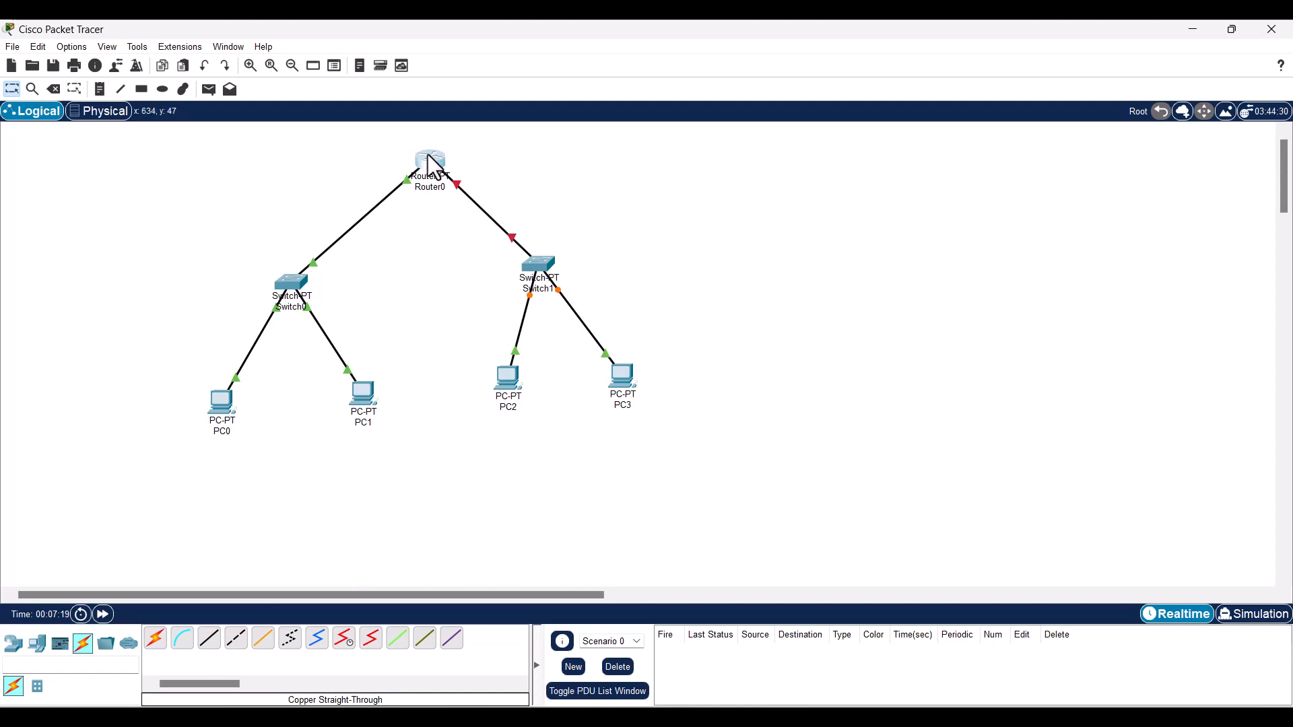
pyautogui.click(430, 162)
pyautogui.click(738, 137)
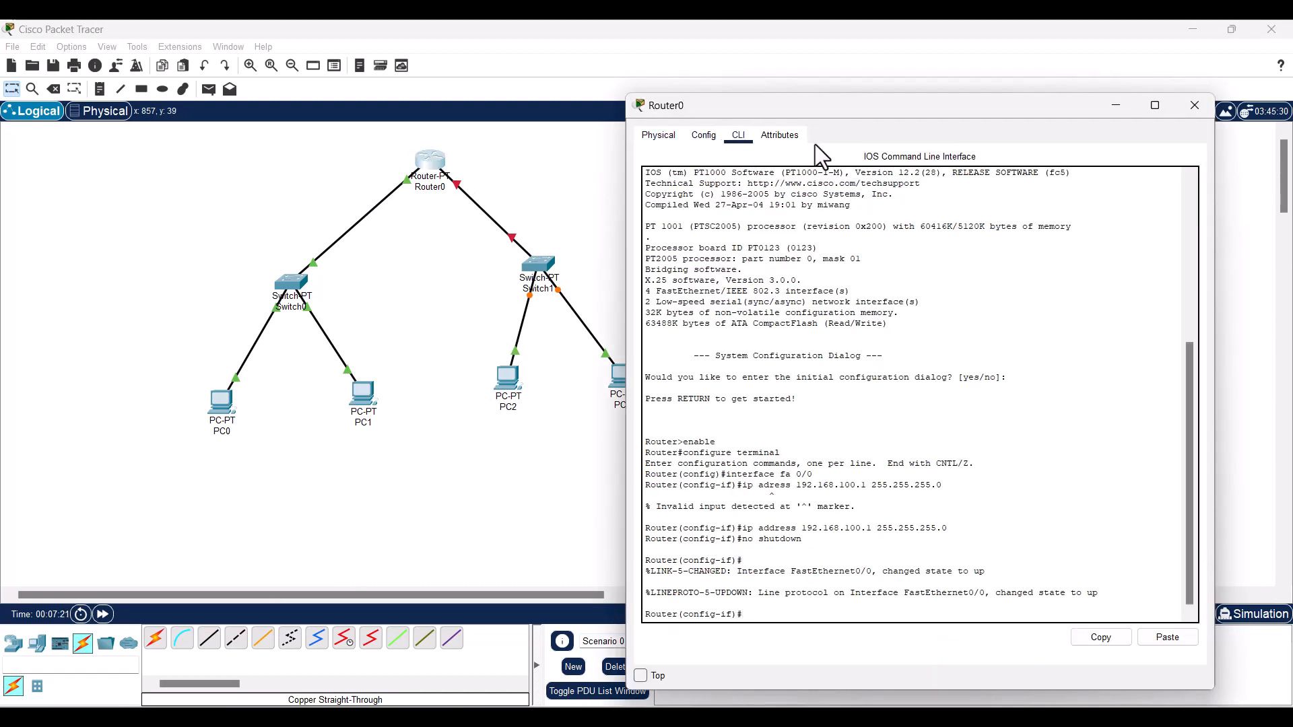
# - Attach the Switch1 cable to Router0's FastEthernet1/0 and reopen Router0's CLI
pyautogui.moveTo(817, 105); pyautogui.dragTo(649, 82)
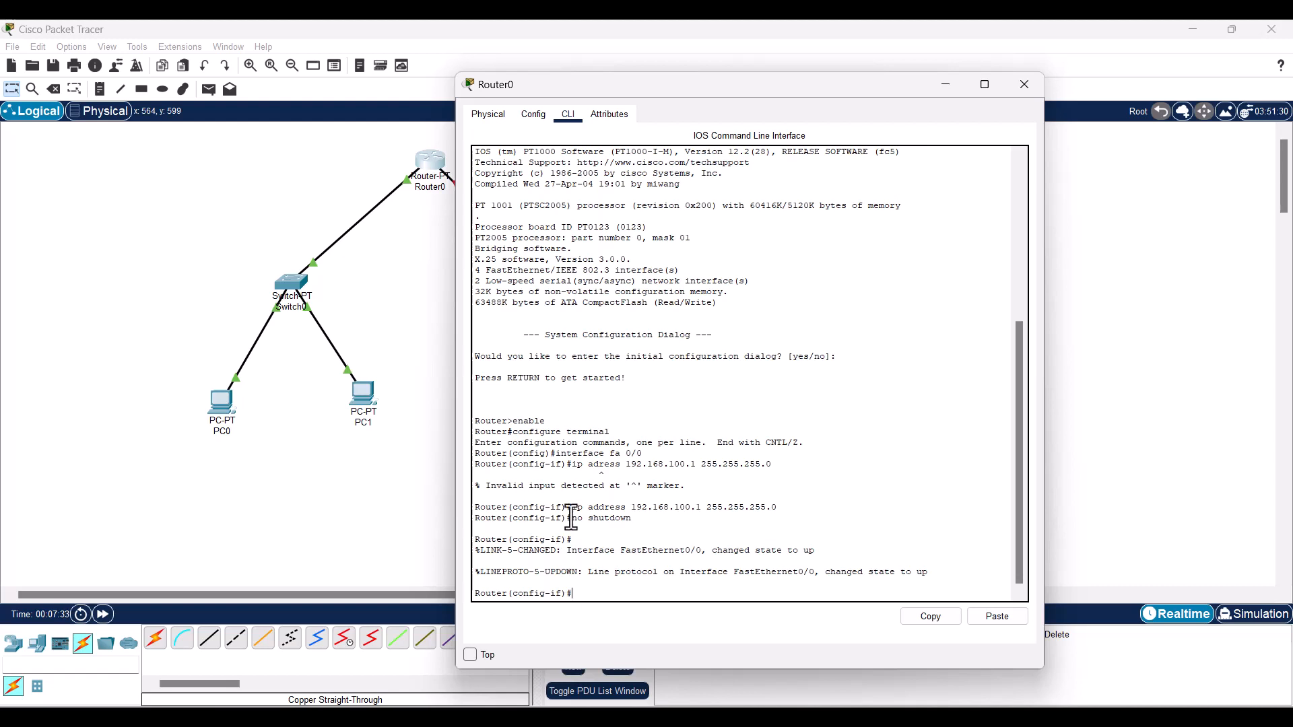
pyautogui.click(301, 465)
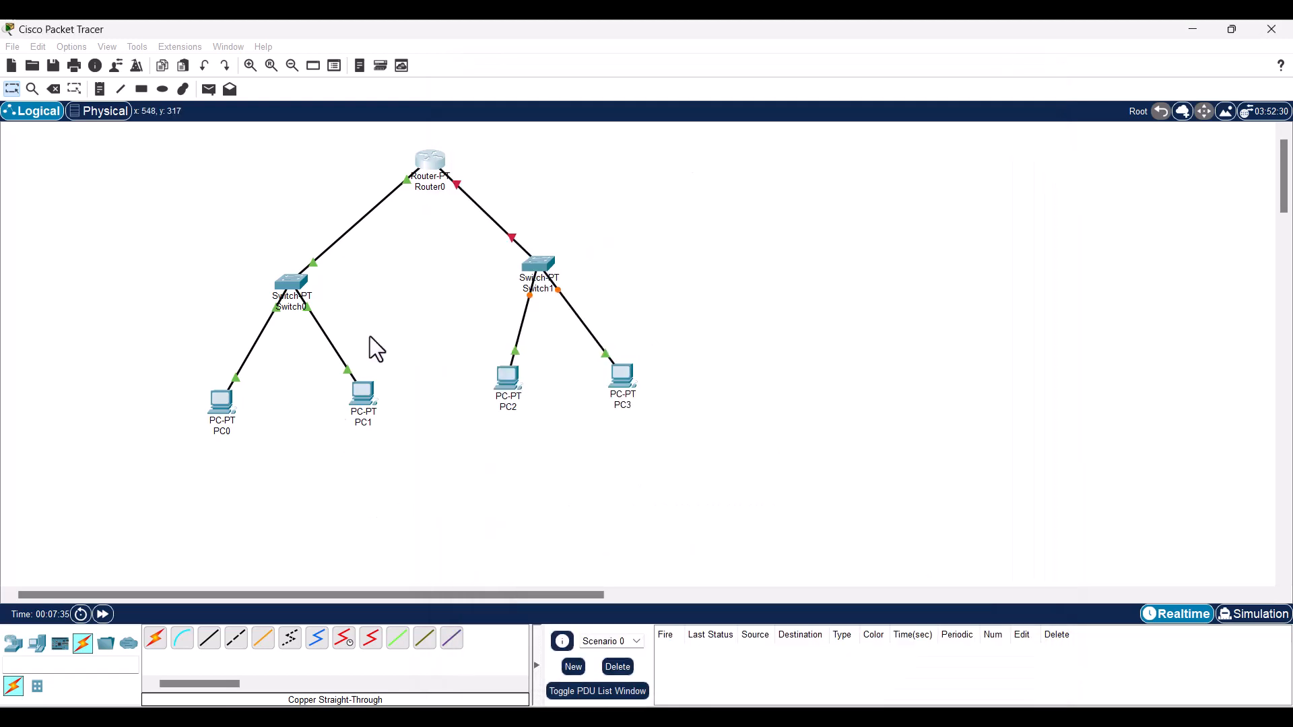
pyautogui.click(439, 168)
pyautogui.click(474, 217)
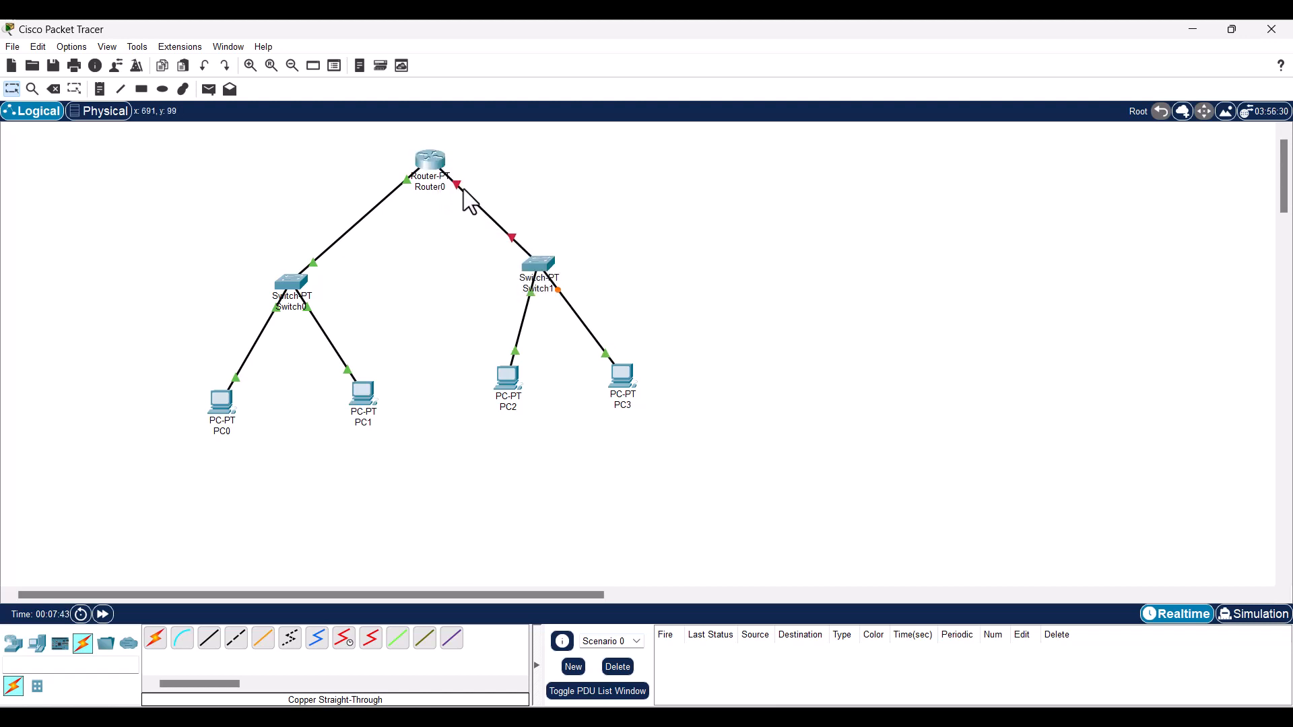
pyautogui.moveTo(463, 200)
pyautogui.click(438, 165)
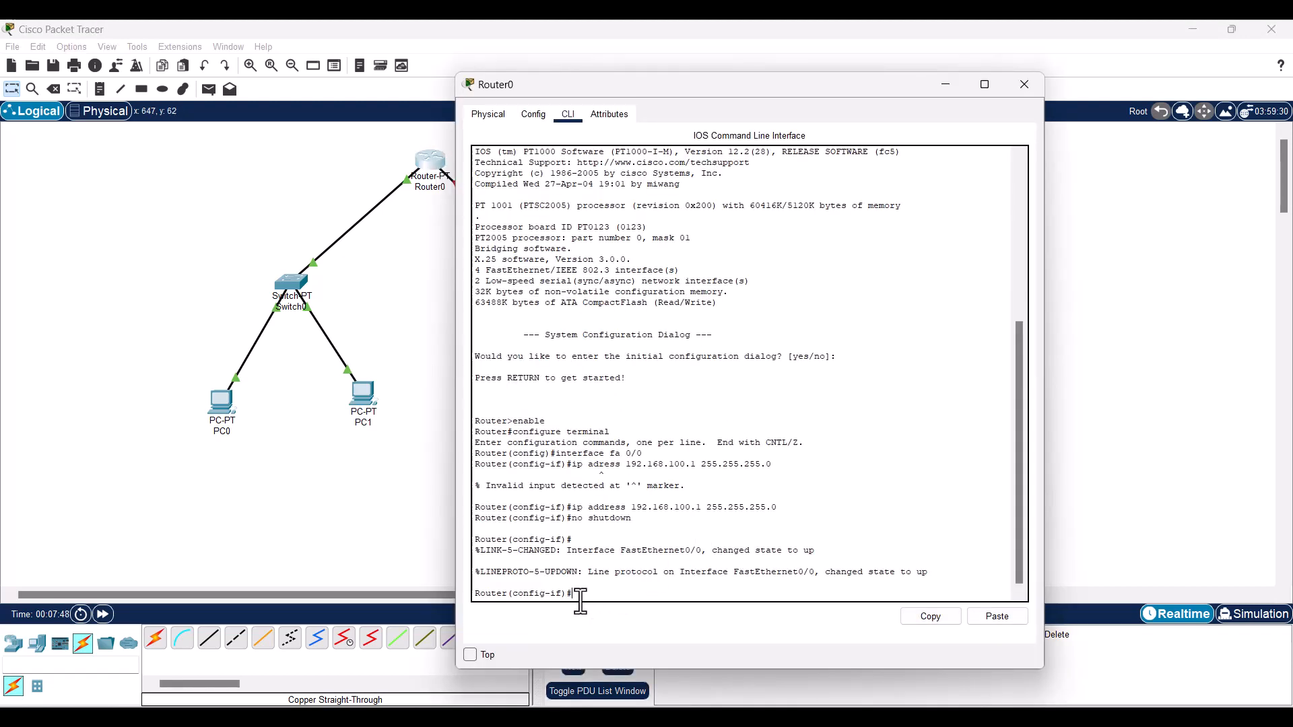
# - Exit the FastEthernet0/0 settings and enter interface FastEthernet1/0
pyautogui.write('exit')
pyautogui.press('Return')
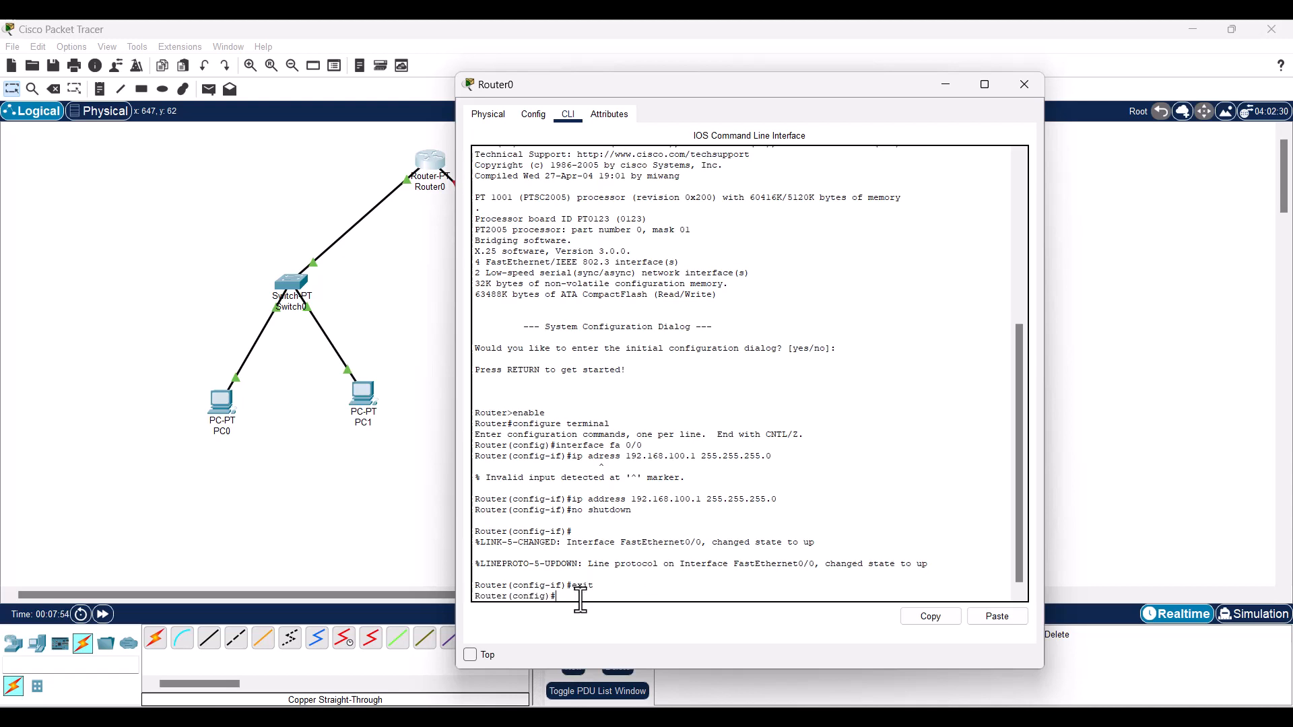
pyautogui.write('interface fa 1/0')
pyautogui.press('Return')
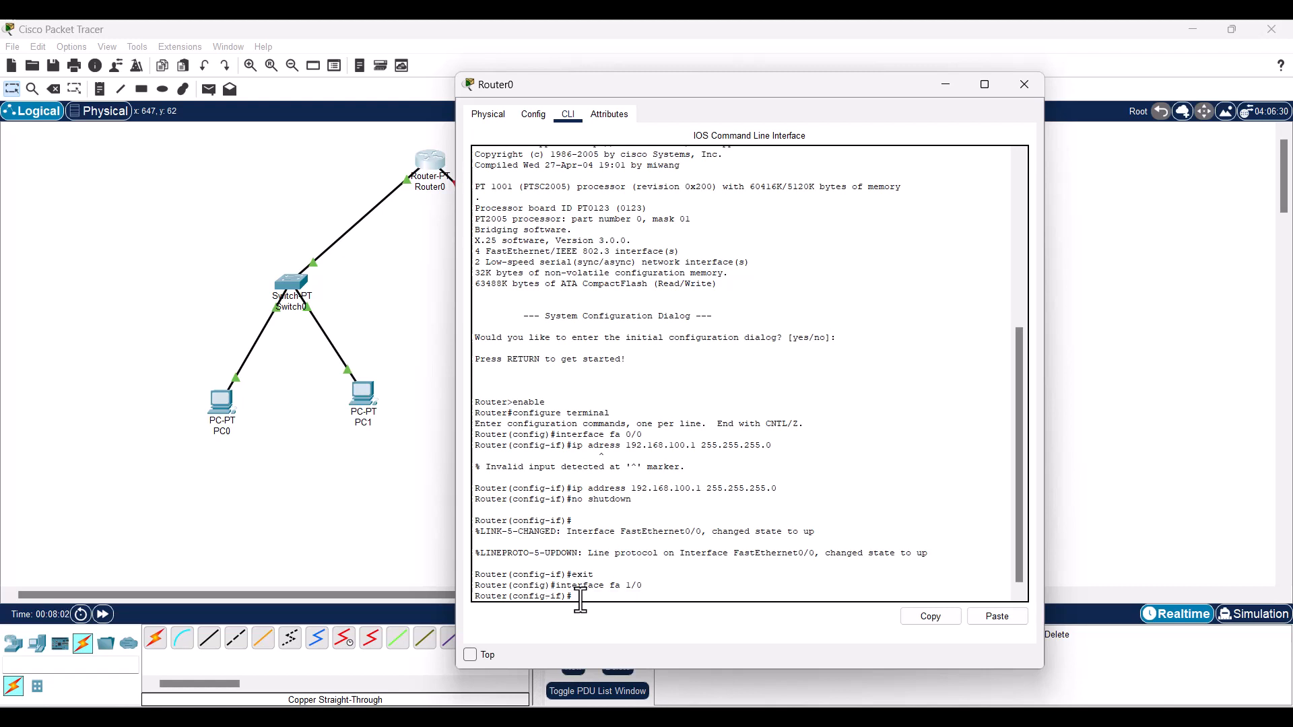
# - Assign 192.168.200.1 255.255.255.0 to FastEthernet1/0 and enable it with no shutdown
pyautogui.write('ip address 192.168.')
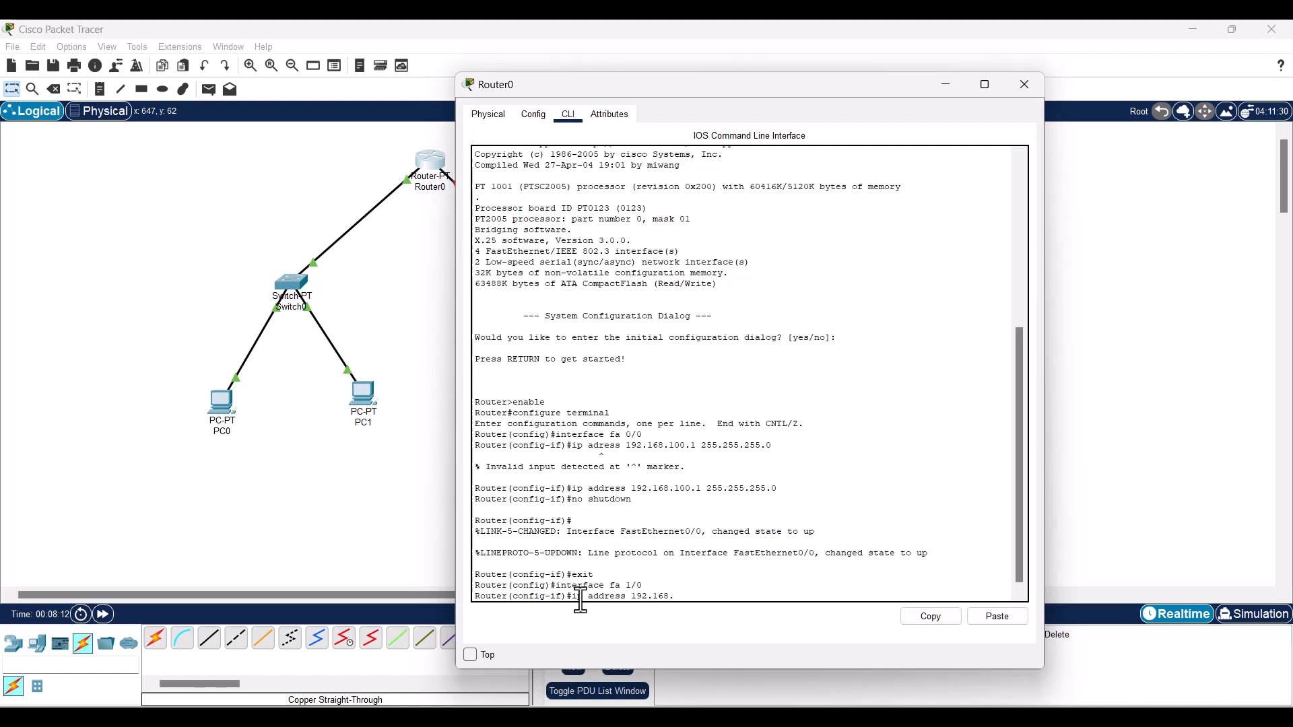
pyautogui.write('200')
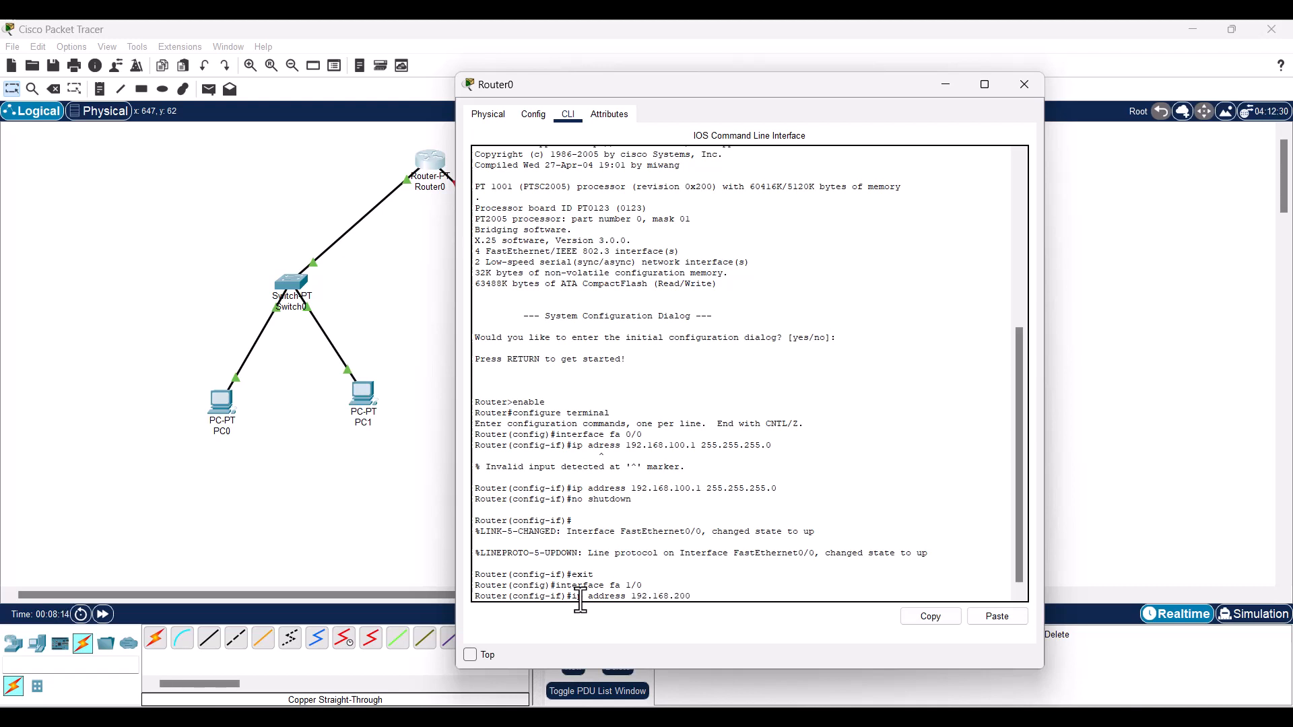
pyautogui.write('.1 255.255.255.0')
pyautogui.press('Return')
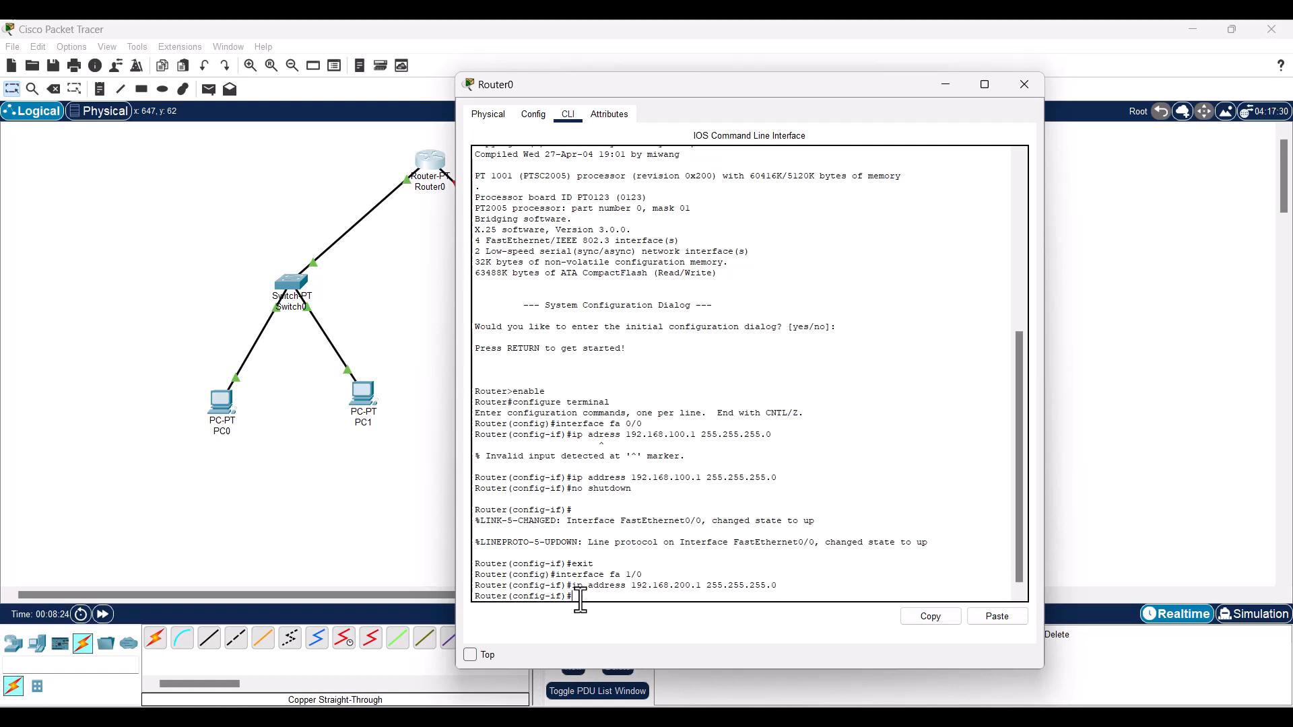
pyautogui.write('no shutdown')
pyautogui.press('Return')
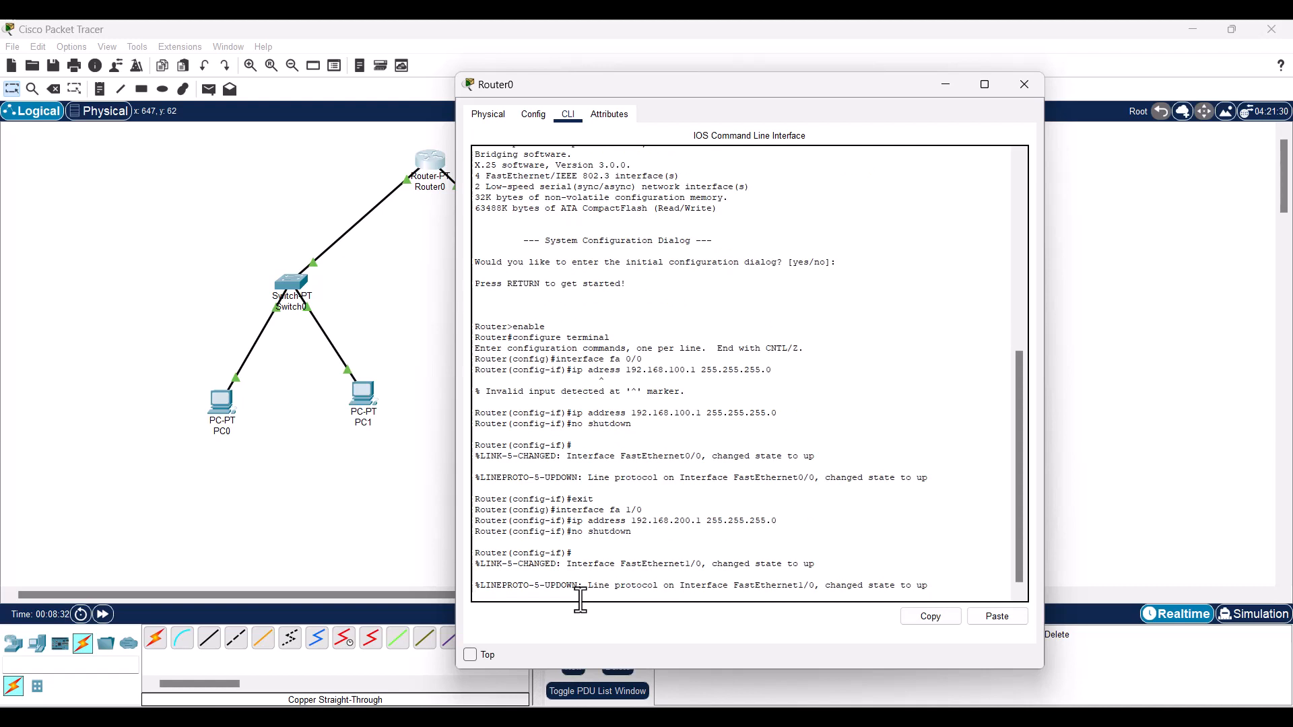
pyautogui.press('Return')
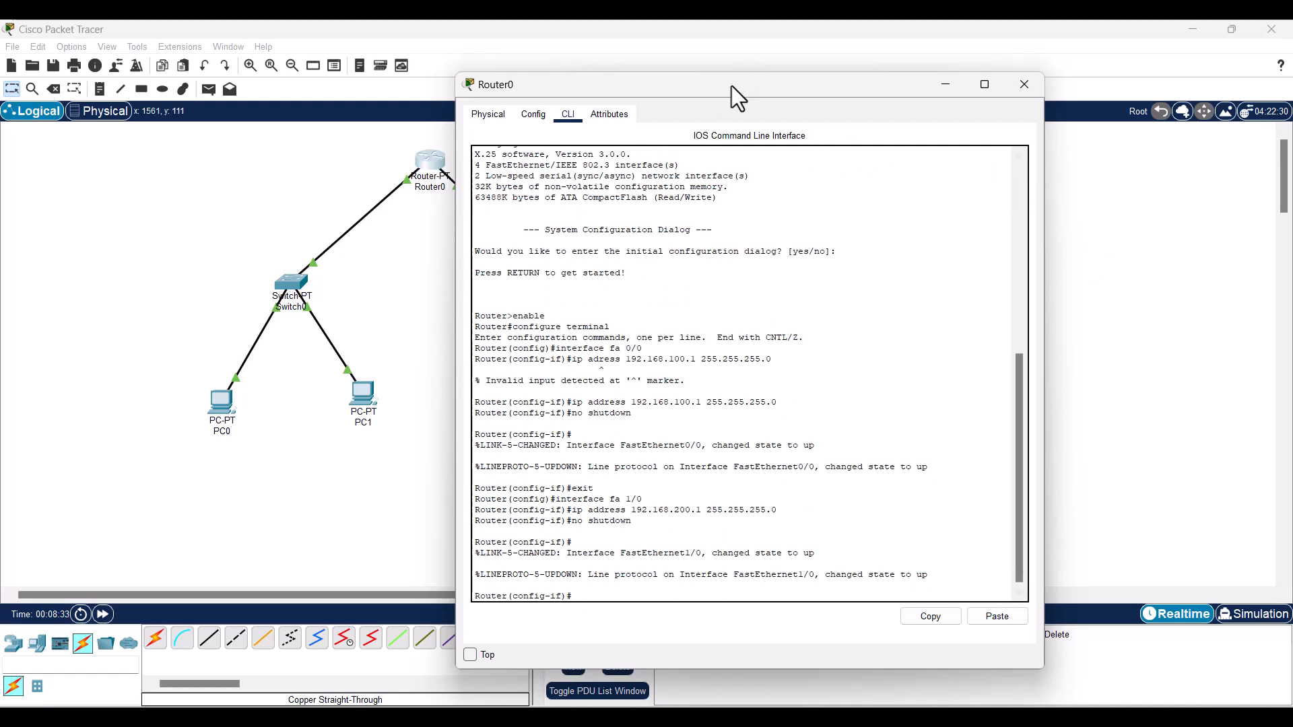
pyautogui.moveTo(731, 86); pyautogui.dragTo(828, 83)
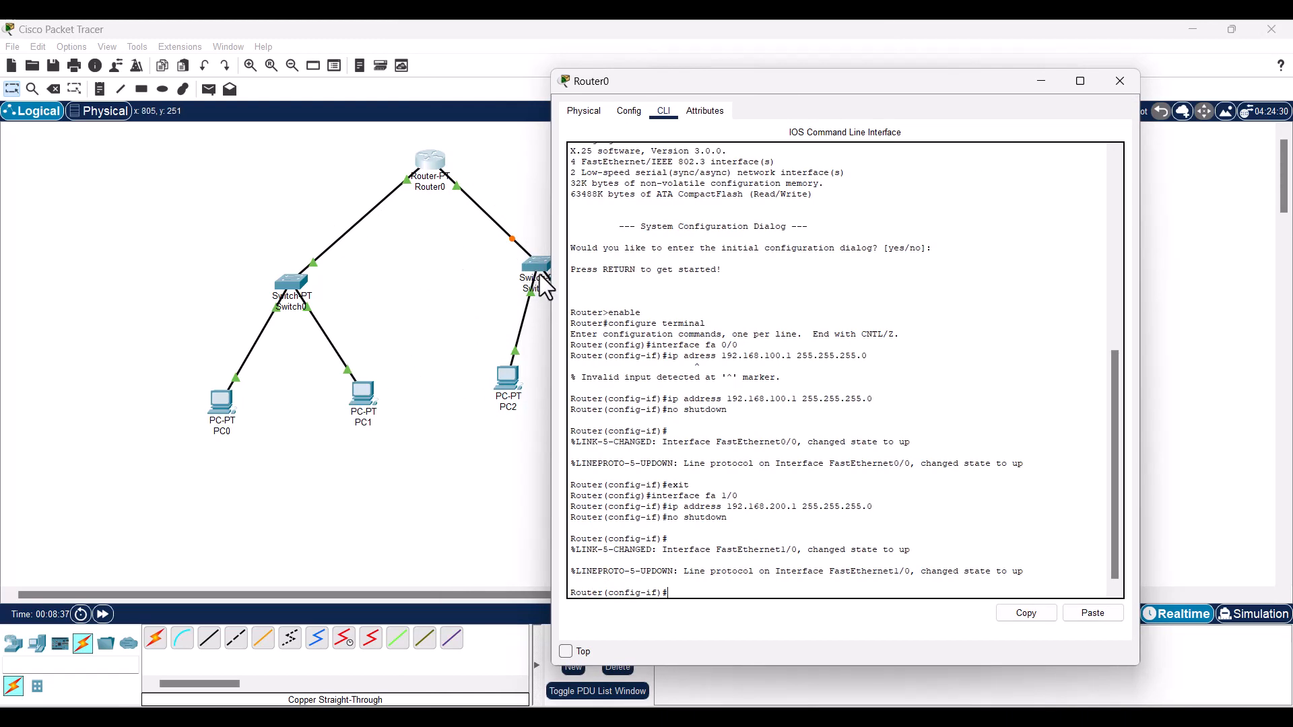
# - Leave interface configuration and turn on the router's DHCP service with service dhcp
pyautogui.moveTo(682, 83); pyautogui.dragTo(726, 80)
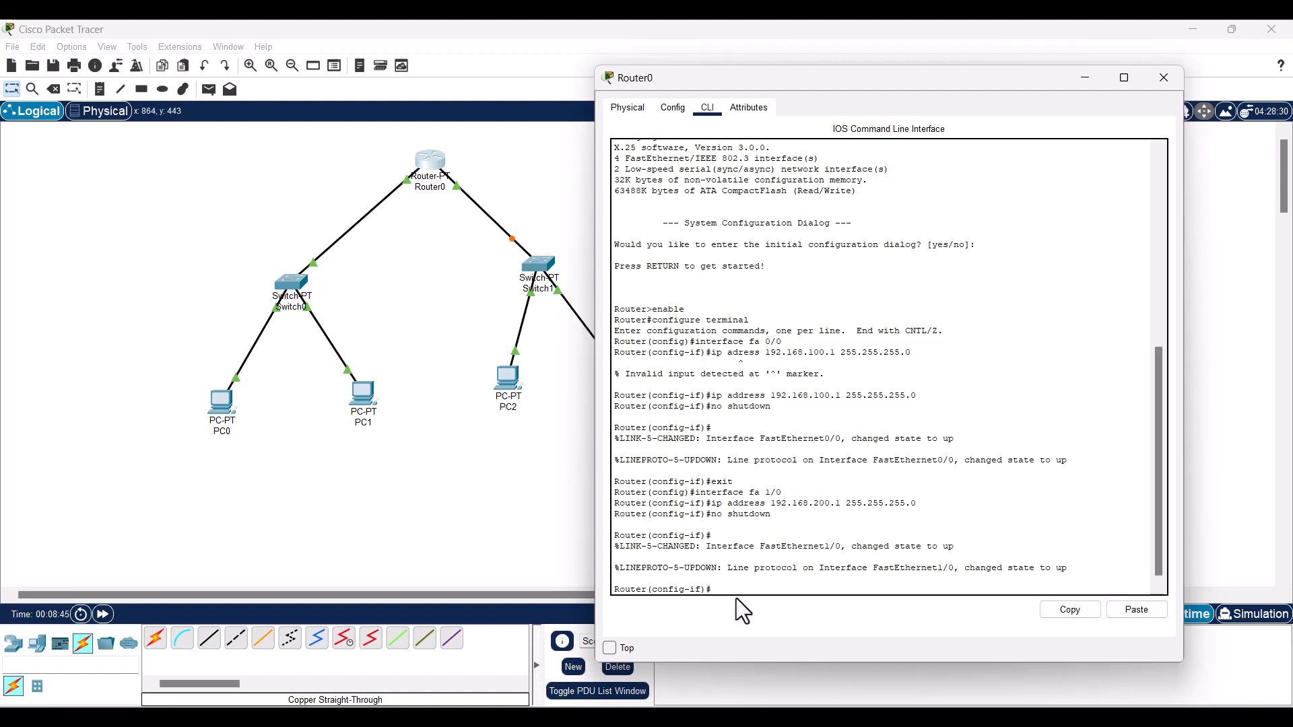
pyautogui.click(724, 582)
pyautogui.write('exit')
pyautogui.press('Return')
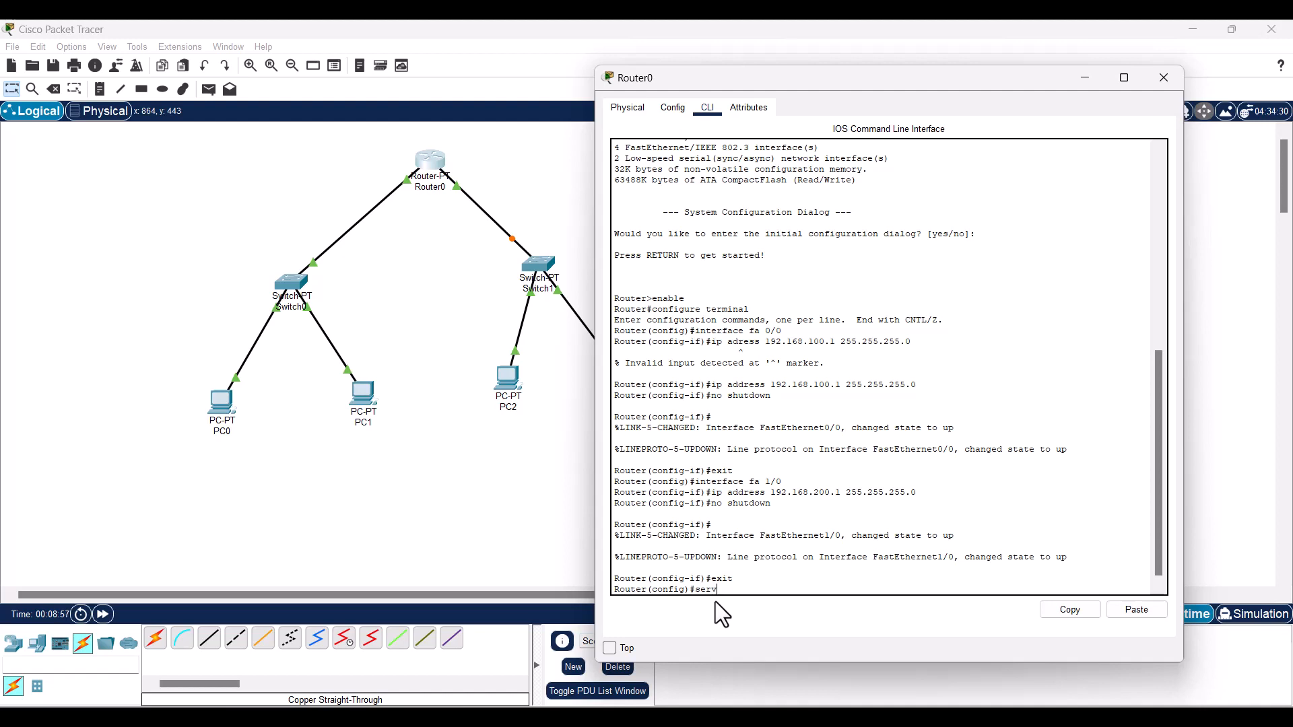
pyautogui.write('service dhcp')
pyautogui.press('Return')
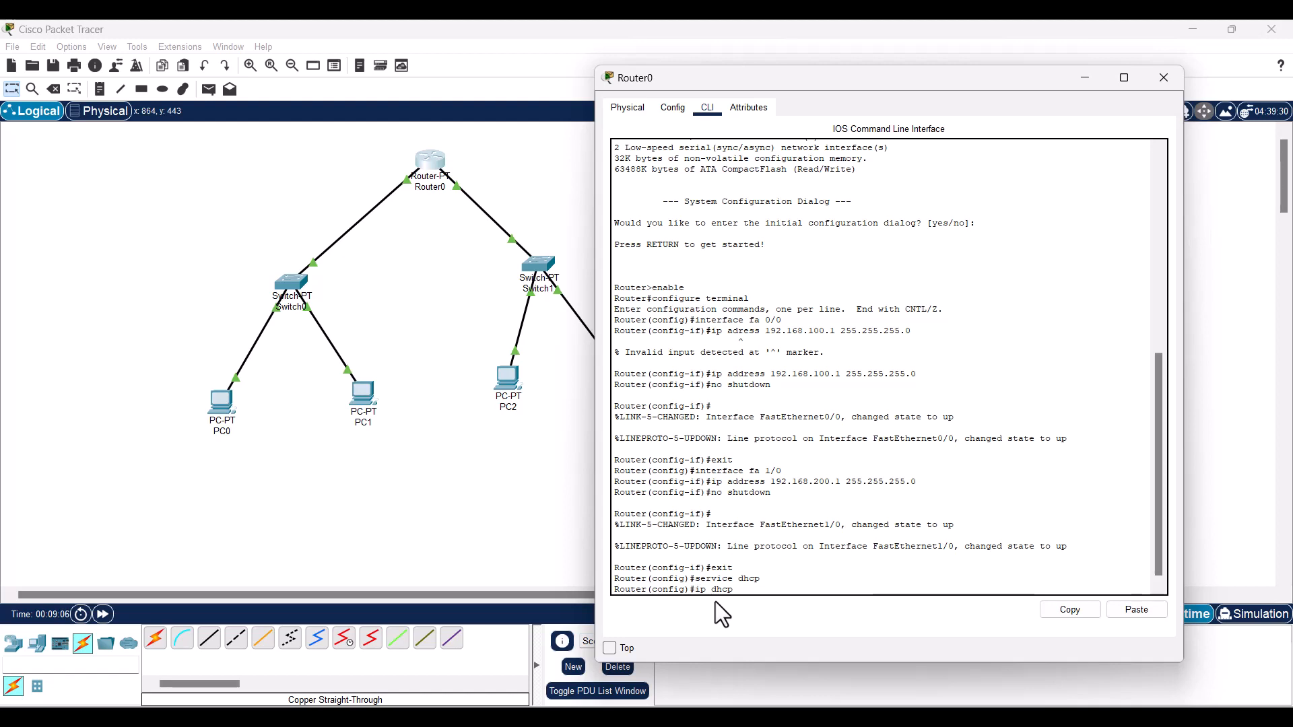
# - Create DHCP pool unitama with network 192.168.200.0 255.255.255.0
pyautogui.write('po')
pyautogui.write('ol unitma')
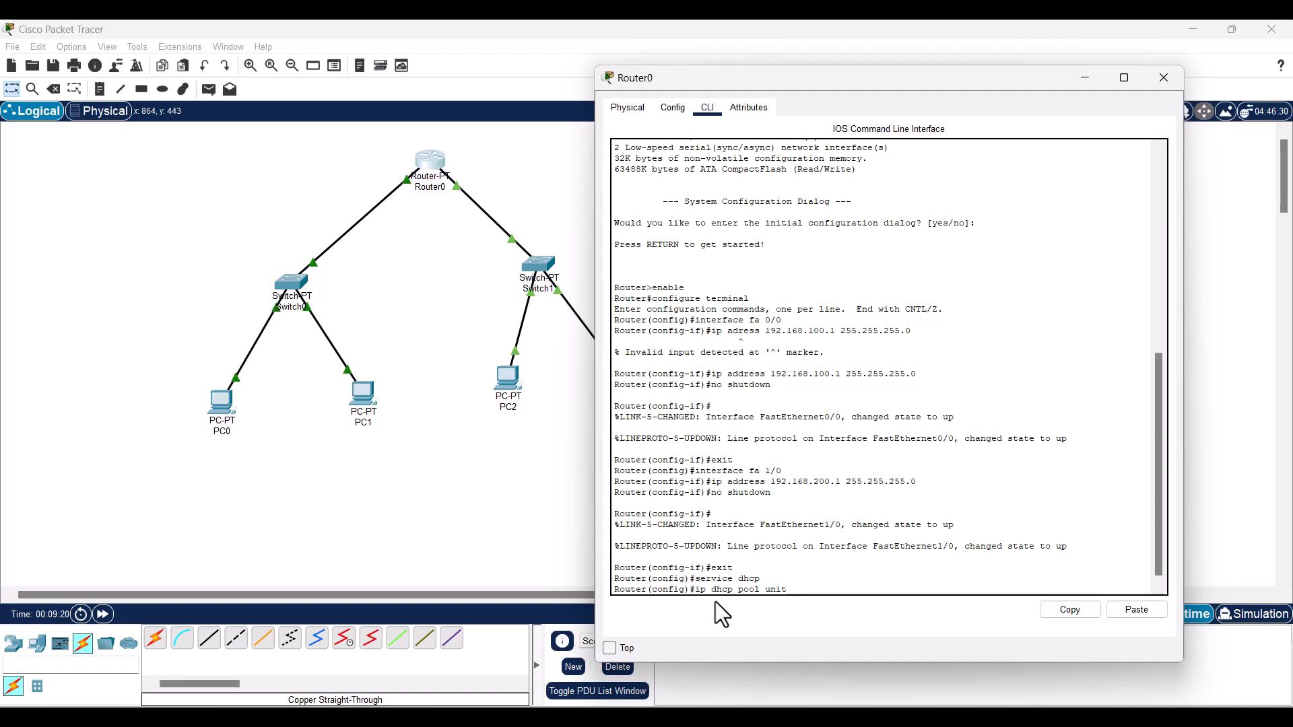
pyautogui.press('BackSpace')
pyautogui.press('BackSpace')
pyautogui.write('ama')
pyautogui.press('Return')
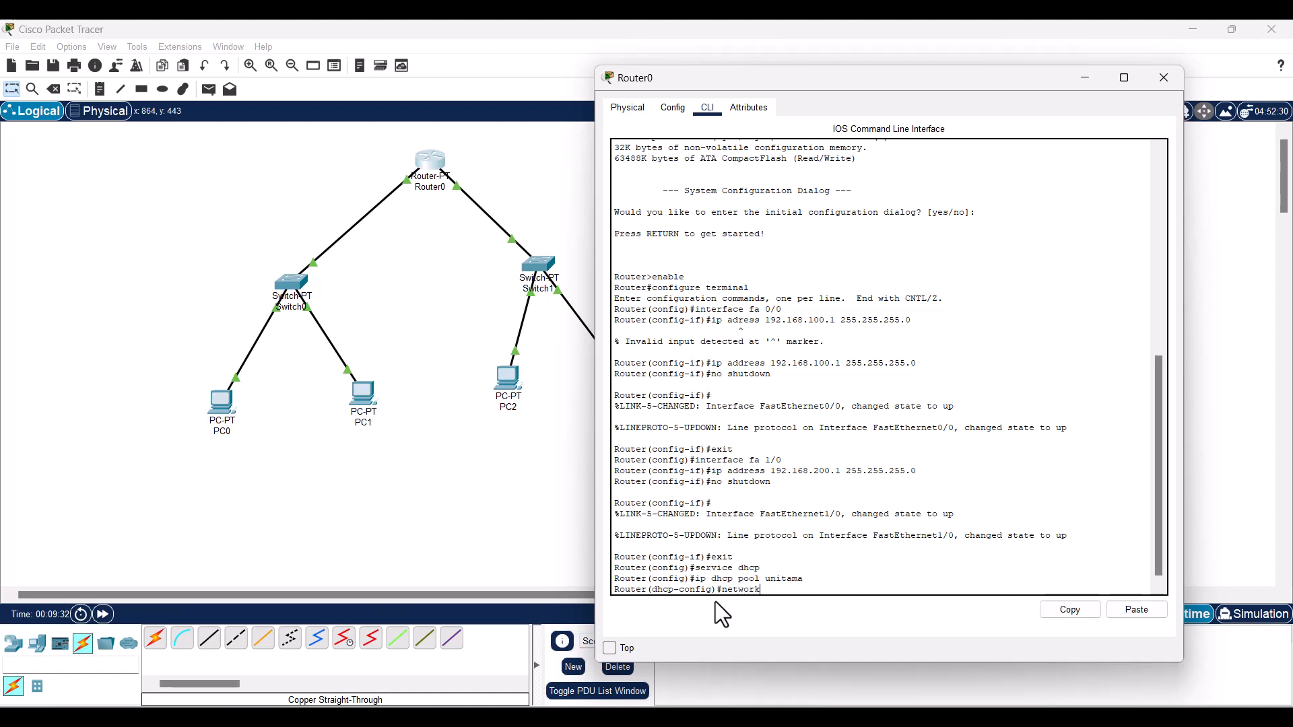
pyautogui.write('192.168.')
pyautogui.write('200.0 255.255.255.0')
pyautogui.press('Return')
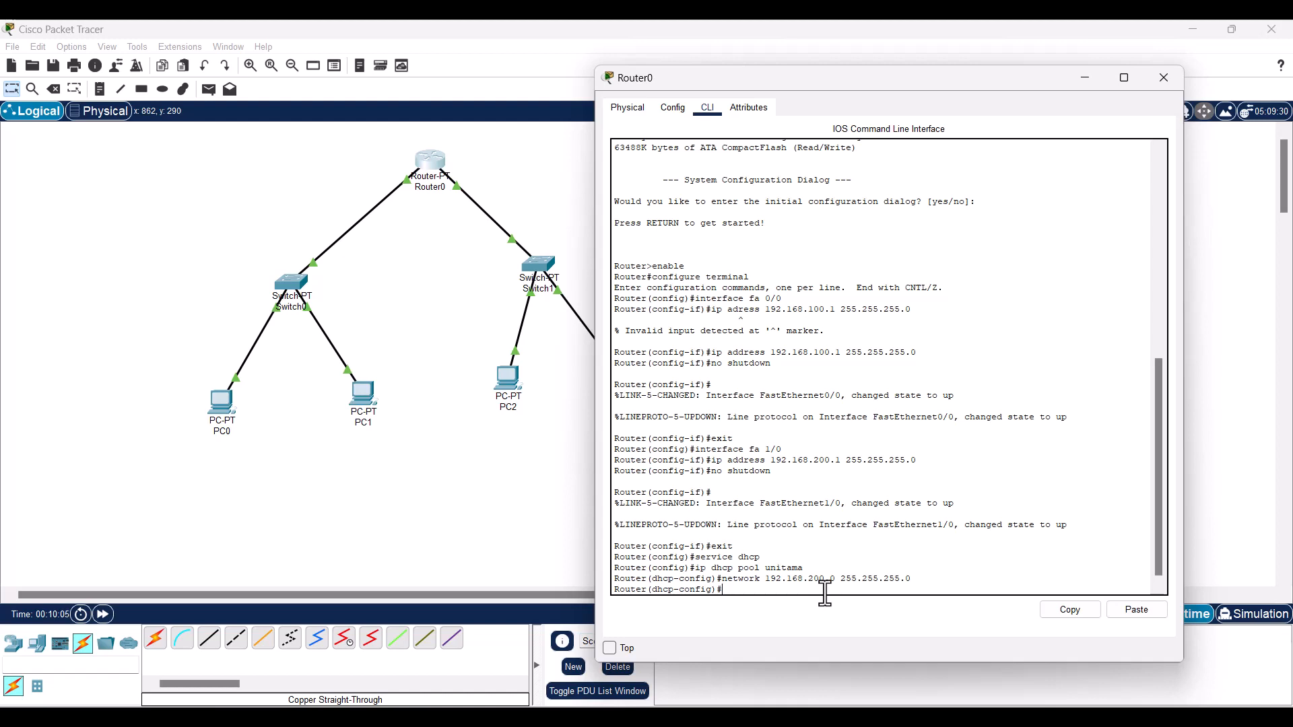
# - Give pool unitama default-router 192.168.200.1 and dns-server 8.8.8.8, then exit the pool
pyautogui.write('default')
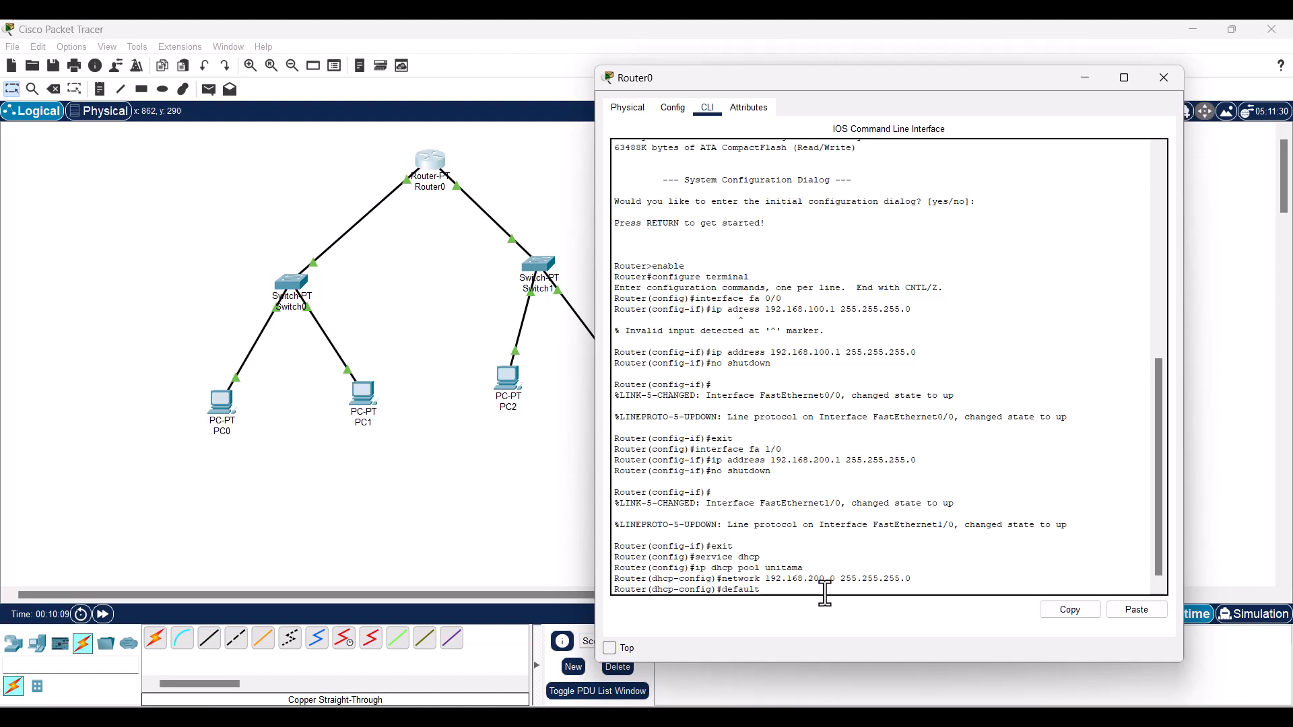
pyautogui.write('-router')
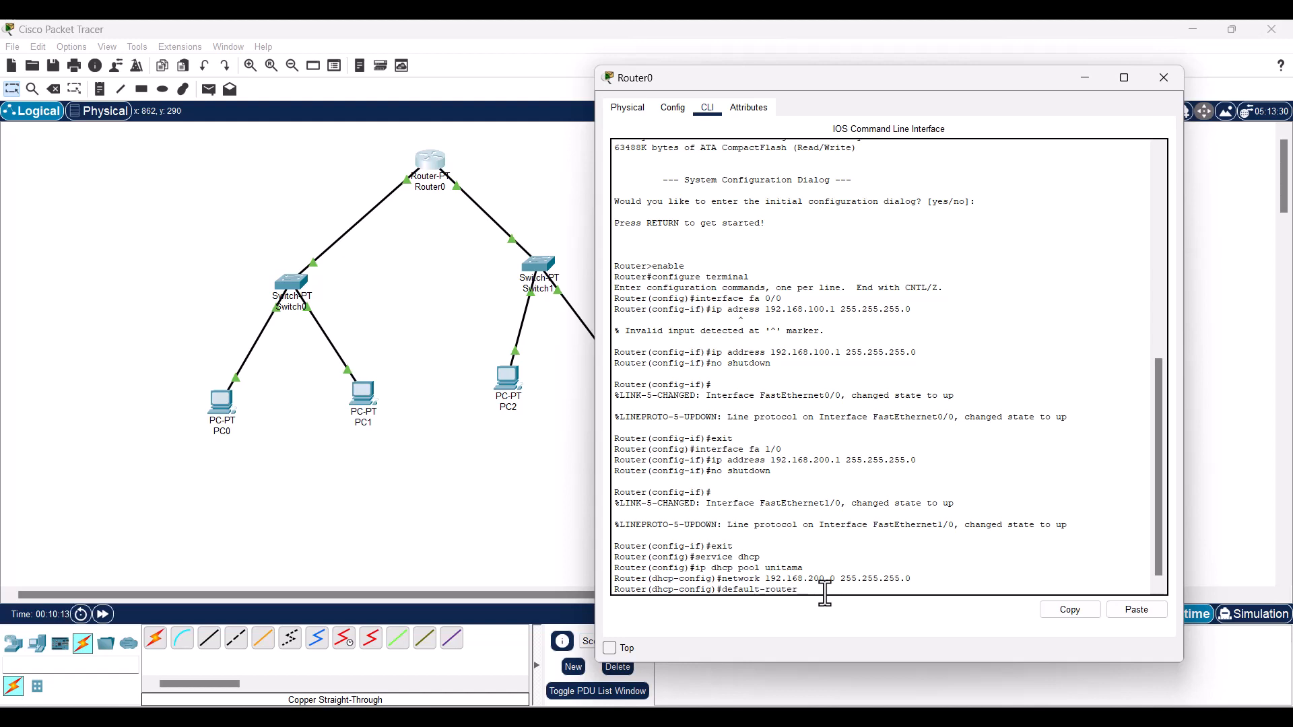
pyautogui.write(' 192.168.1200')
pyautogui.press('BackSpace')
pyautogui.press('BackSpace')
pyautogui.write('200.1')
pyautogui.press('Return')
pyautogui.write('dhcp-config)#d')
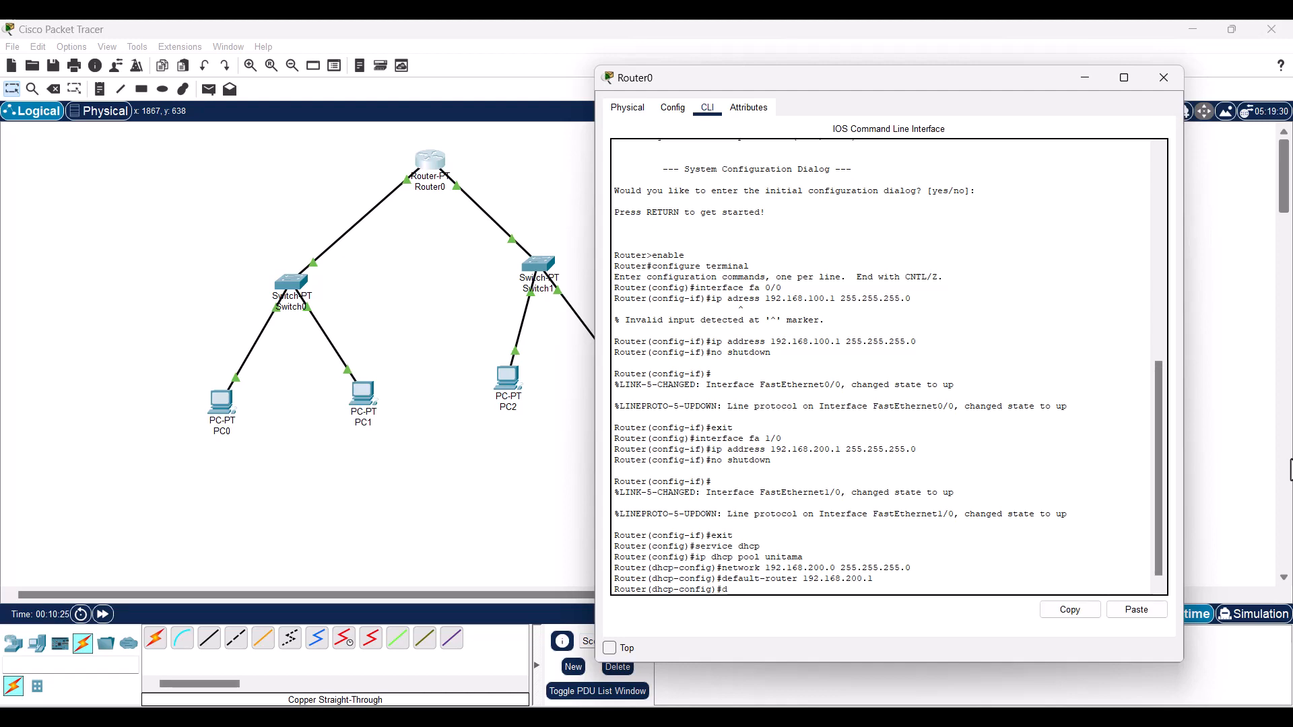
pyautogui.write('ns')
pyautogui.write('-=')
pyautogui.write('server')
pyautogui.write(' 8.')
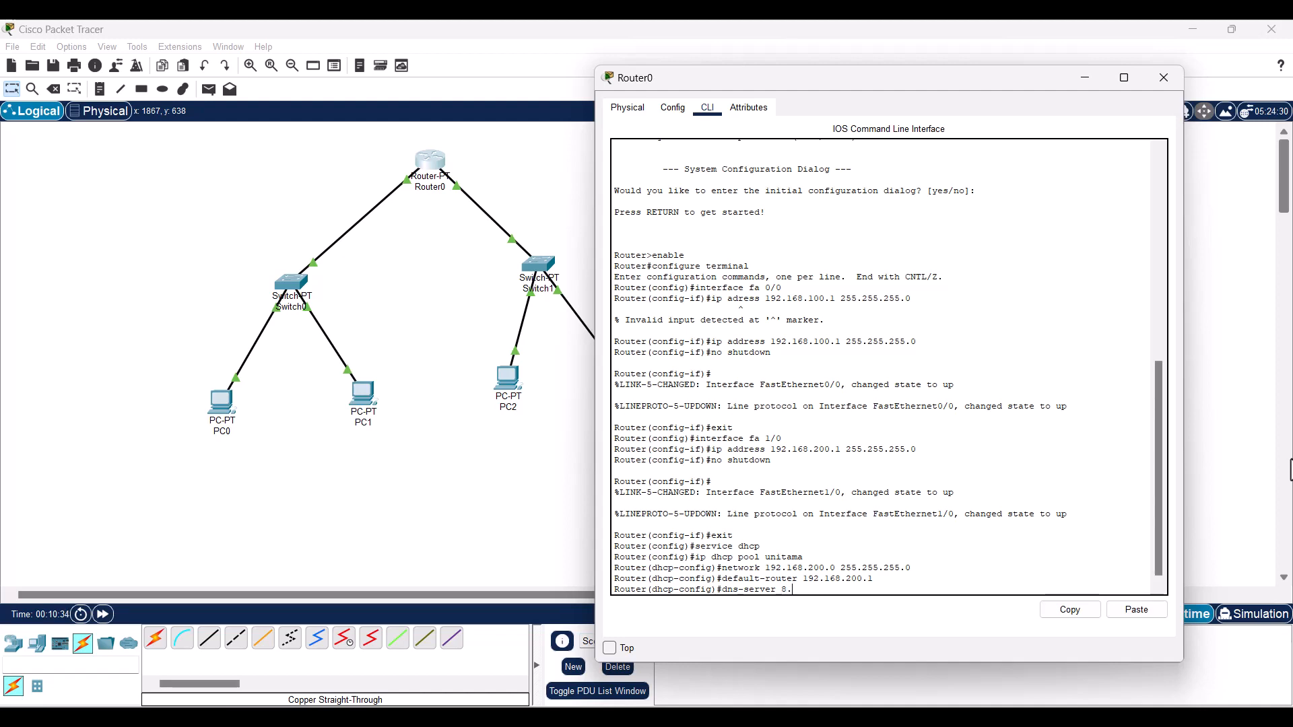
pyautogui.write('8.8.8')
pyautogui.press('Return')
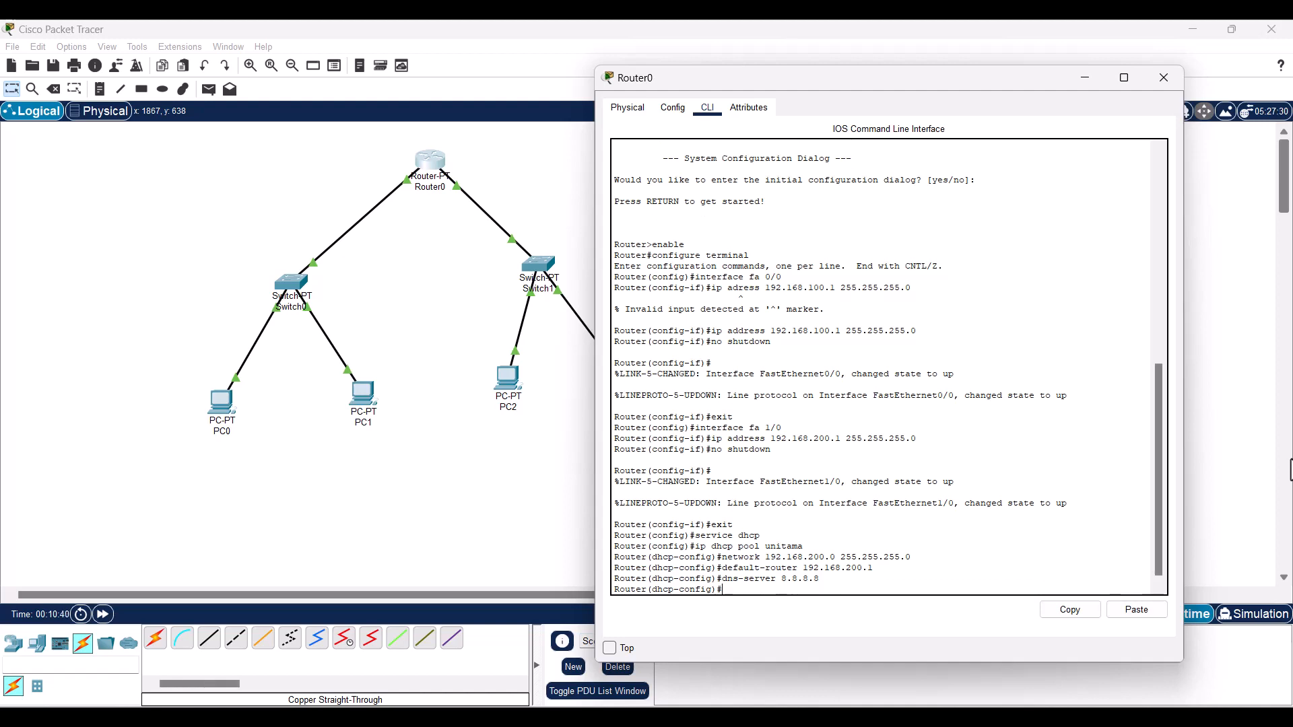
pyautogui.write('exit')
pyautogui.press('Return')
pyautogui.click(442, 538)
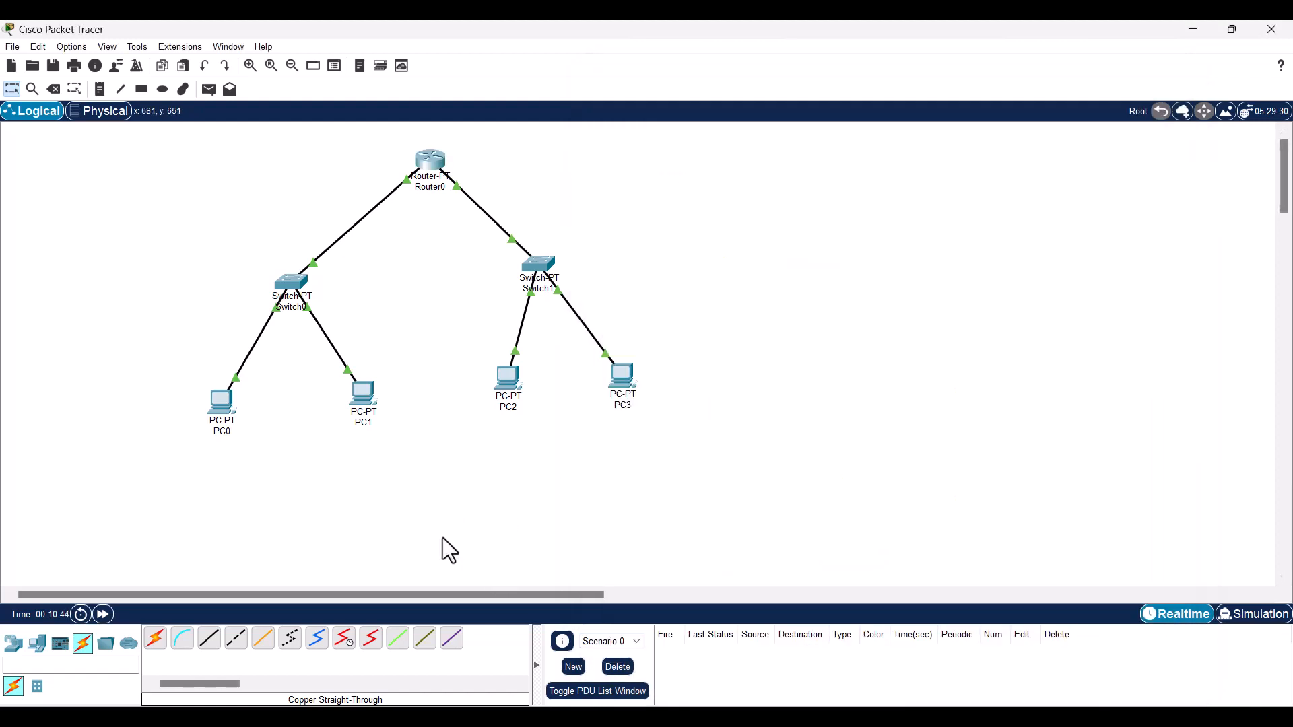
# - Switch PC2's IP Configuration to DHCP, obtaining 192.168.200.2 with gateway 192.168.200.1
pyautogui.click(514, 385)
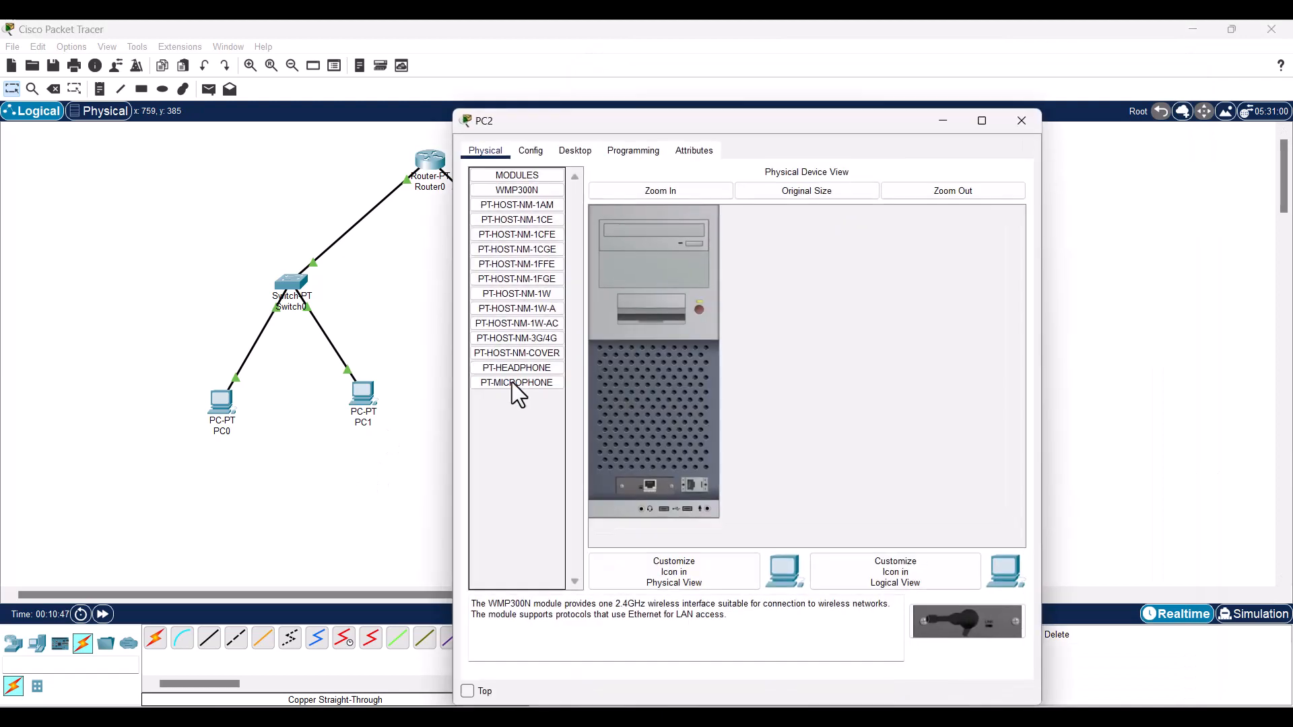
pyautogui.click(584, 142)
pyautogui.moveTo(621, 122); pyautogui.dragTo(807, 134)
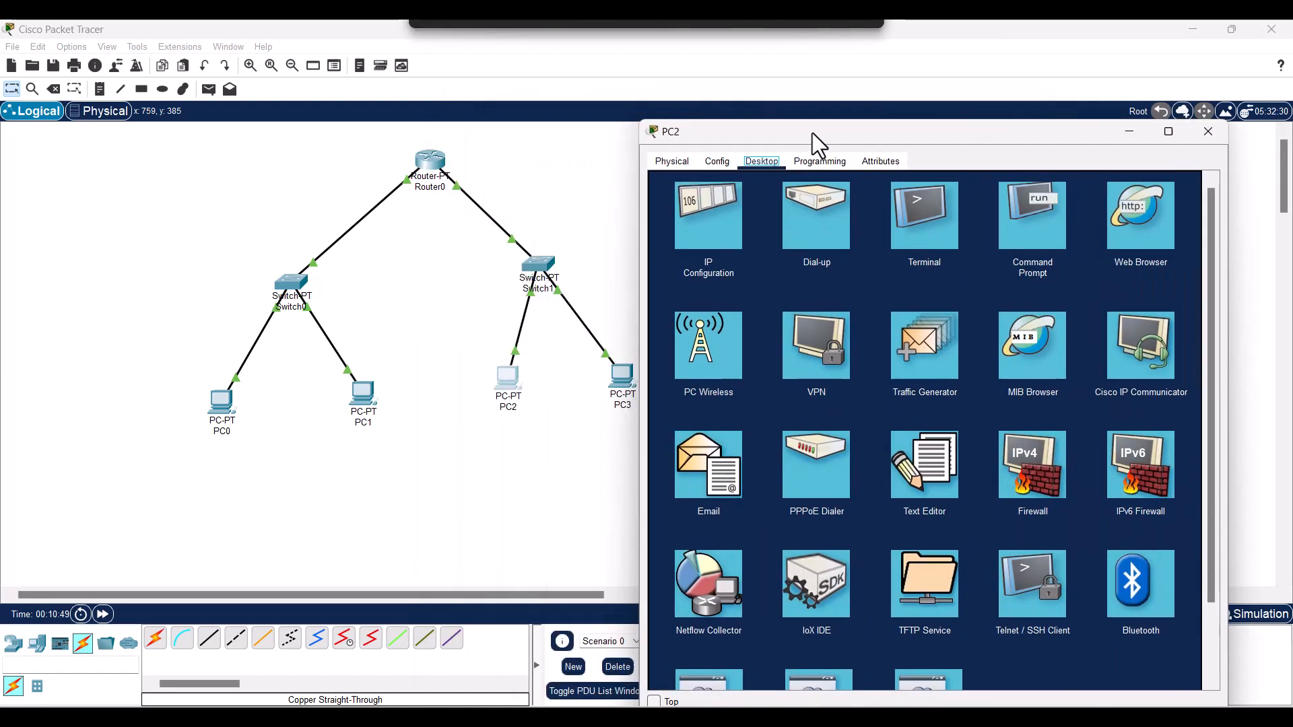
pyautogui.click(739, 218)
pyautogui.moveTo(892, 140); pyautogui.dragTo(911, 141)
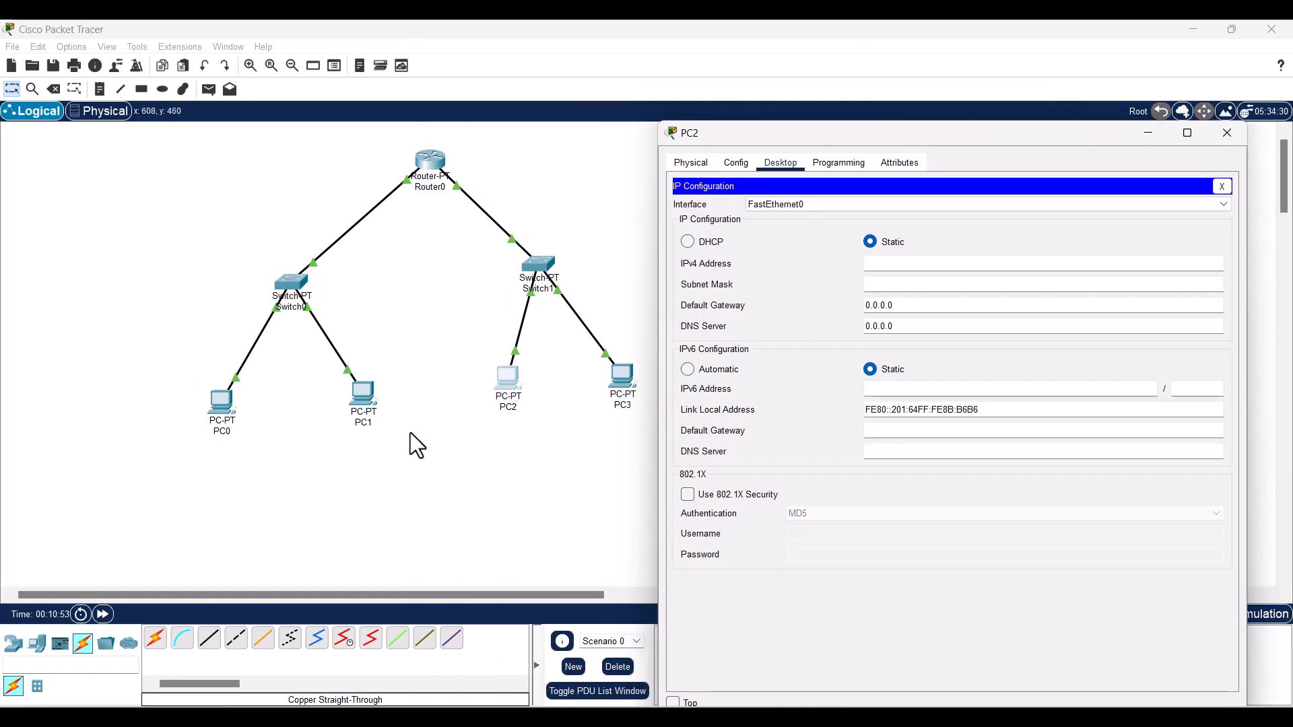
pyautogui.click(688, 243)
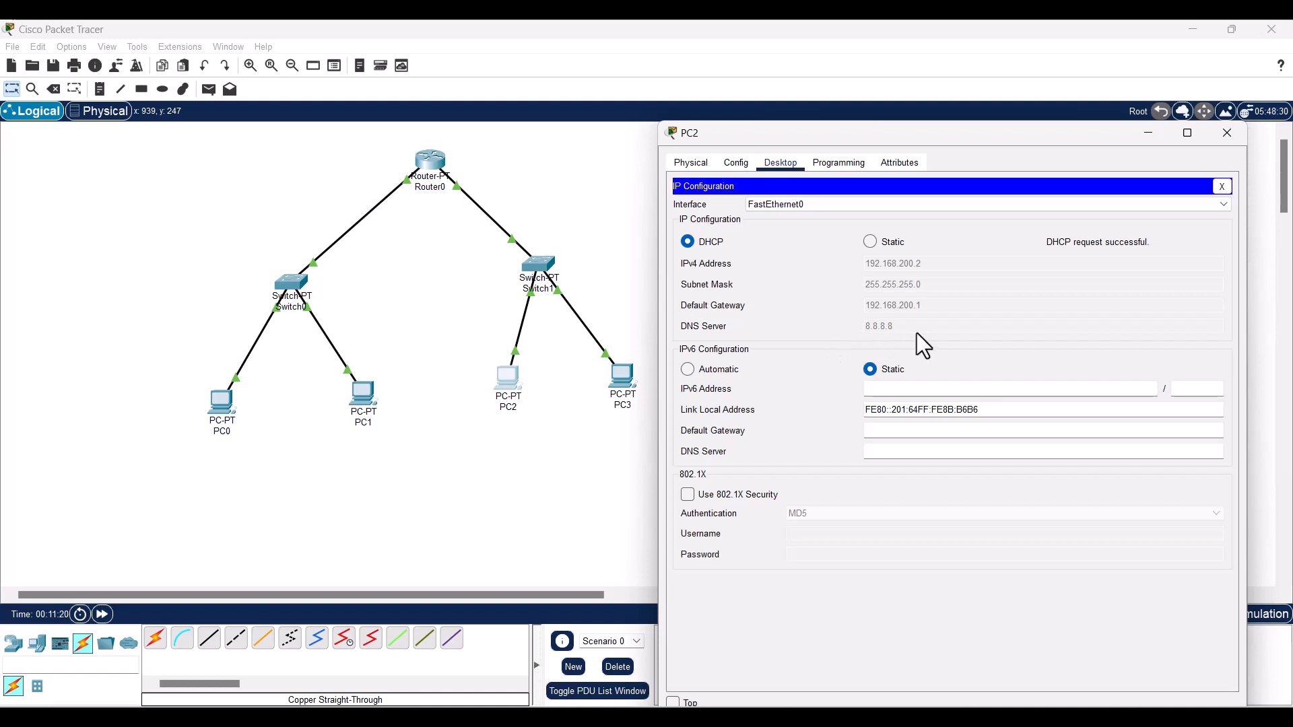
pyautogui.click(626, 505)
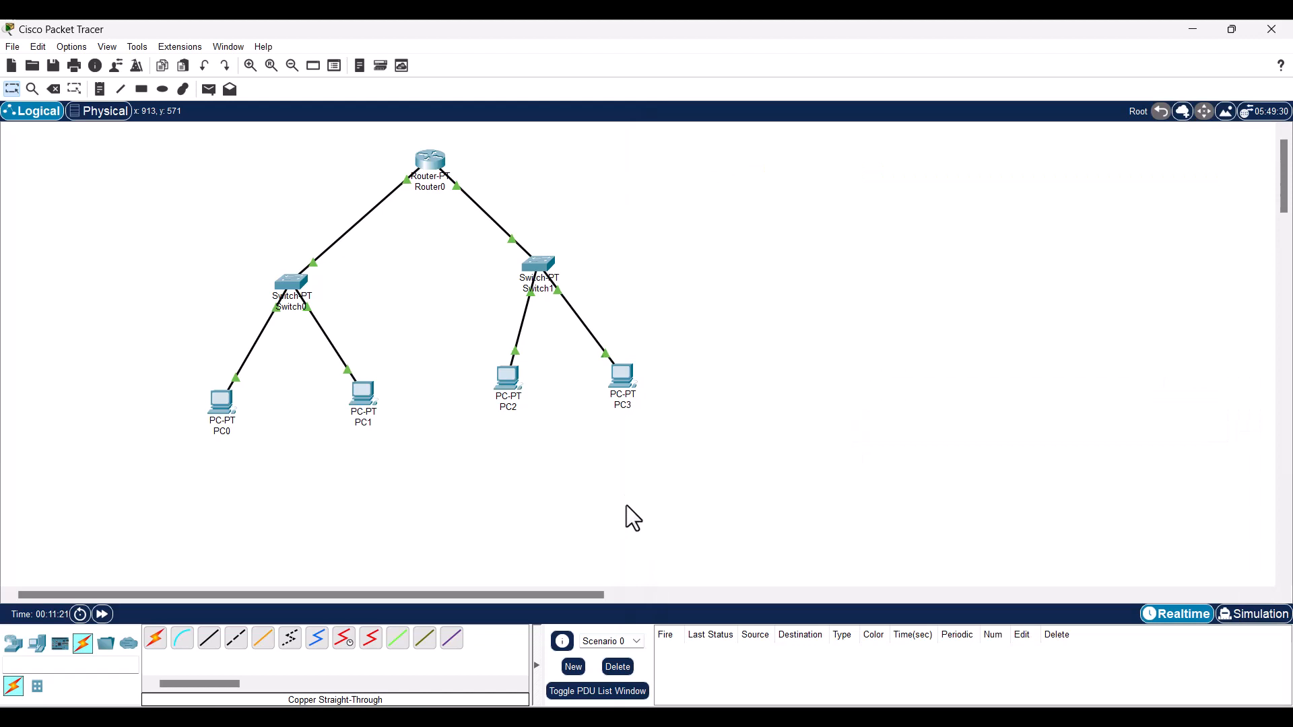
# - Set PC3's IP Configuration to DHCP so it gets 192.168.200.3, then close its window
pyautogui.click(625, 379)
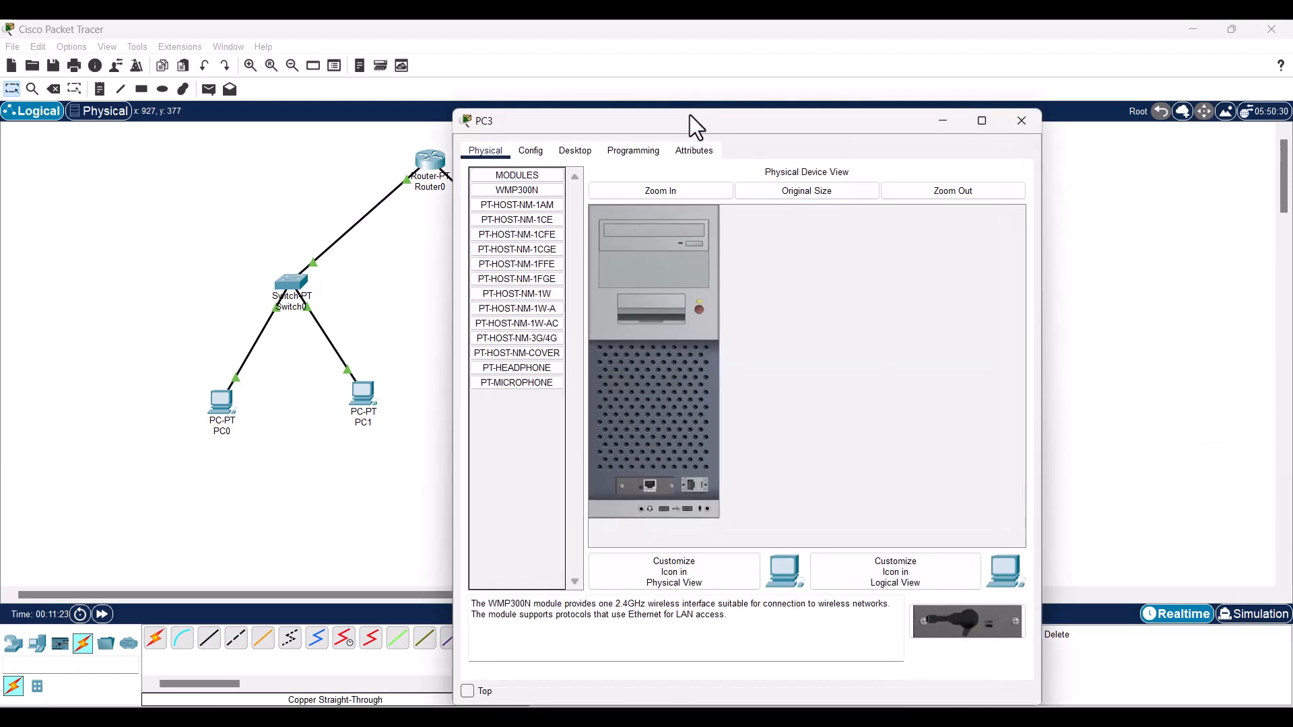
pyautogui.moveTo(690, 117); pyautogui.dragTo(936, 150)
pyautogui.click(827, 182)
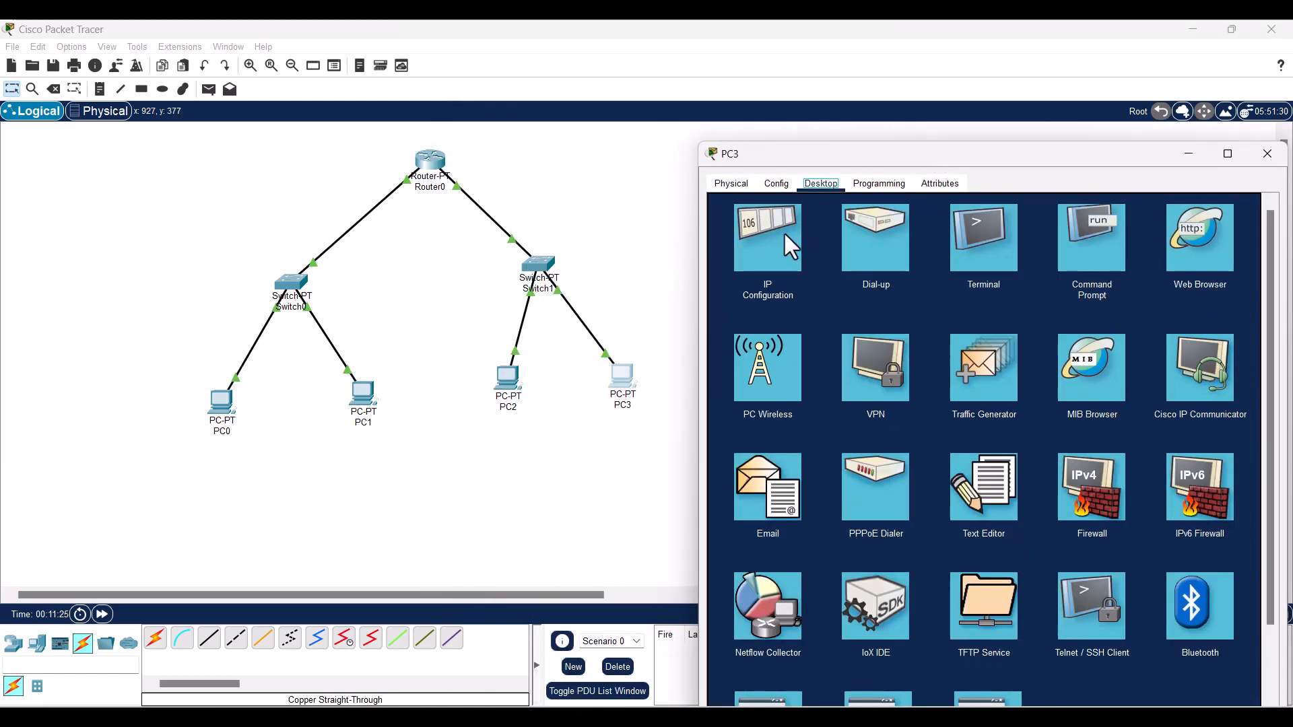
pyautogui.click(782, 232)
pyautogui.click(741, 265)
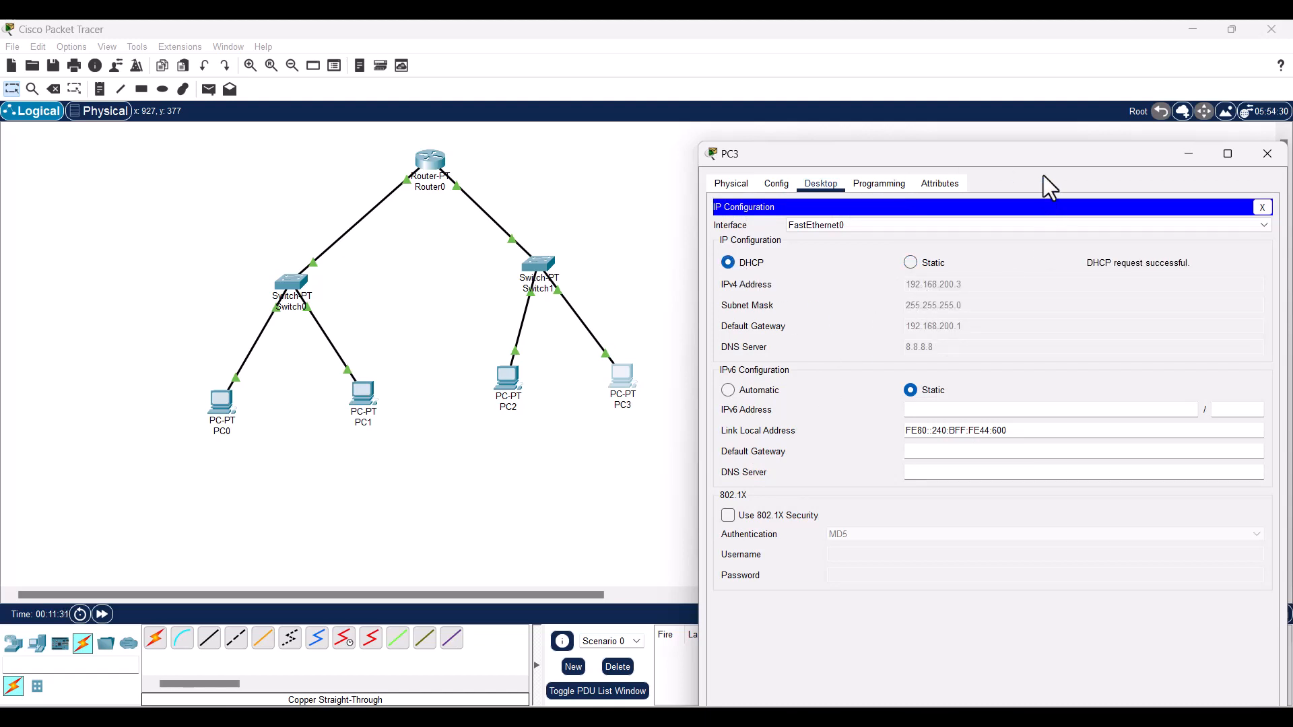
pyautogui.moveTo(1044, 175); pyautogui.dragTo(954, 176)
pyautogui.click(1186, 170)
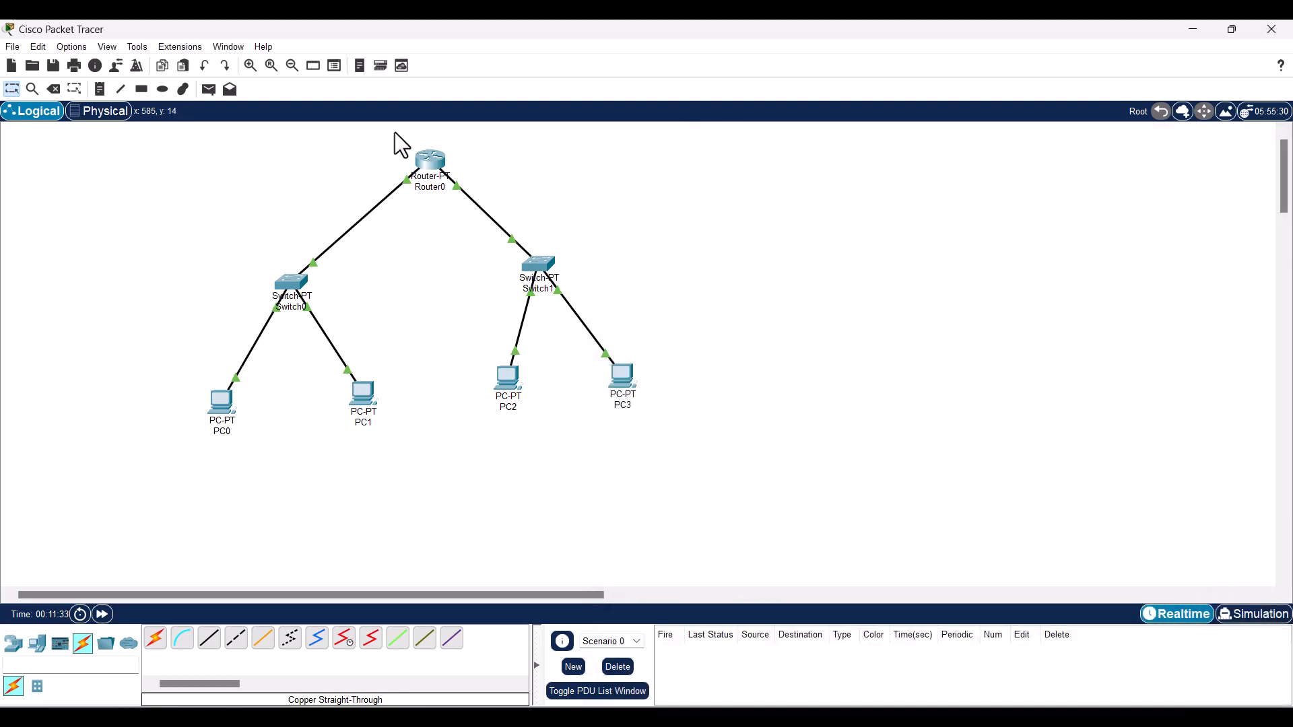
# - Add simple PDU pings PC2→PC3, PC0→PC1 and PC0→Router0
pyautogui.click(210, 89)
pyautogui.click(509, 377)
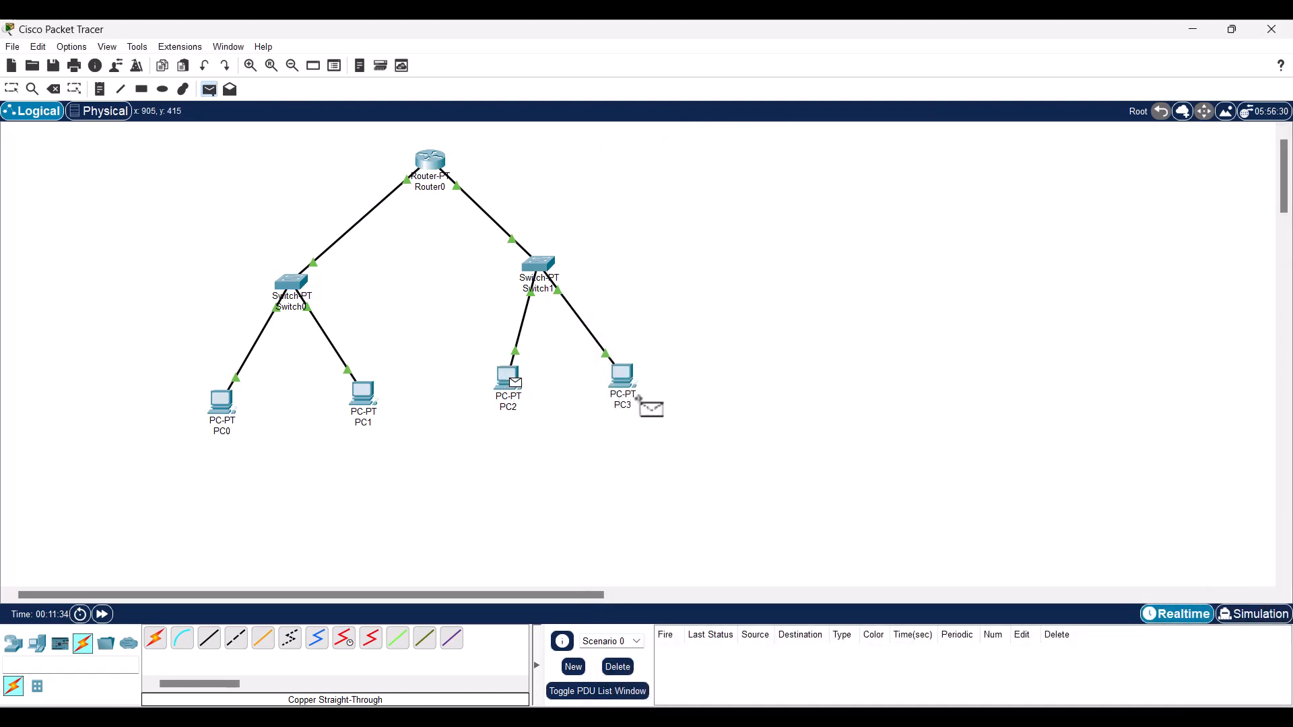
pyautogui.click(623, 377)
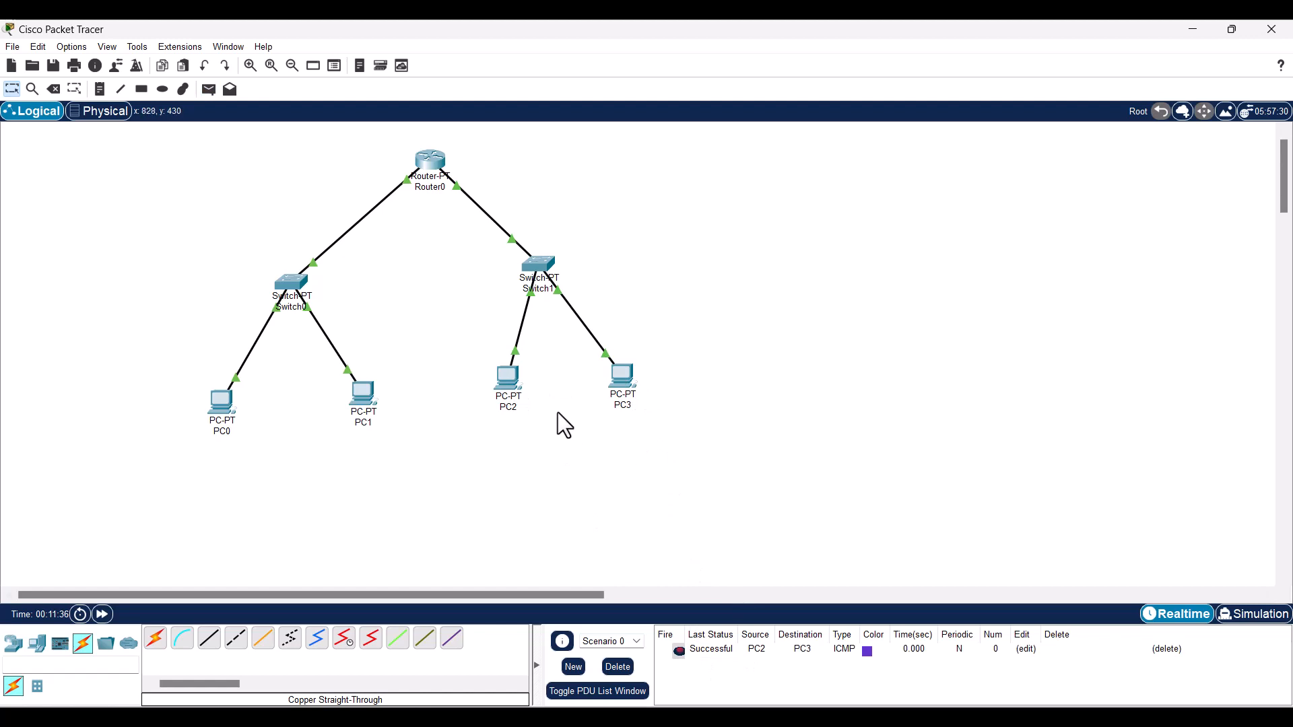
pyautogui.click(208, 89)
pyautogui.click(222, 402)
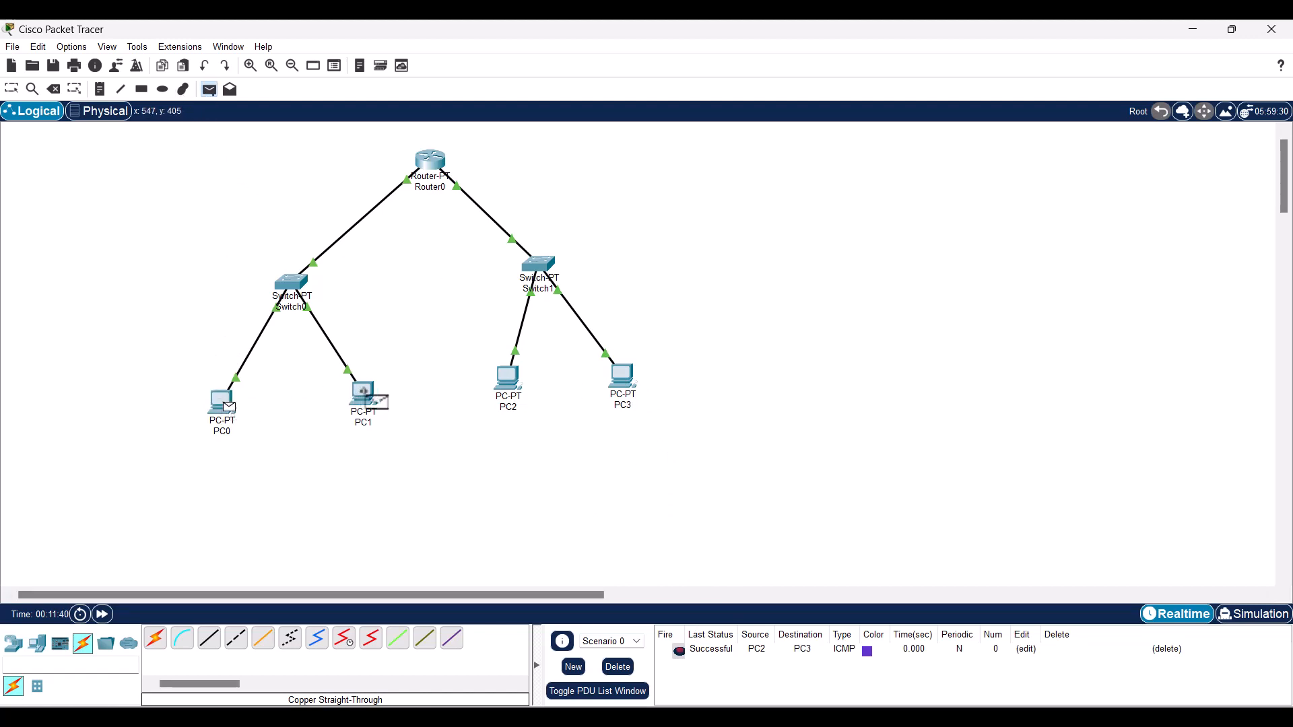
pyautogui.click(367, 398)
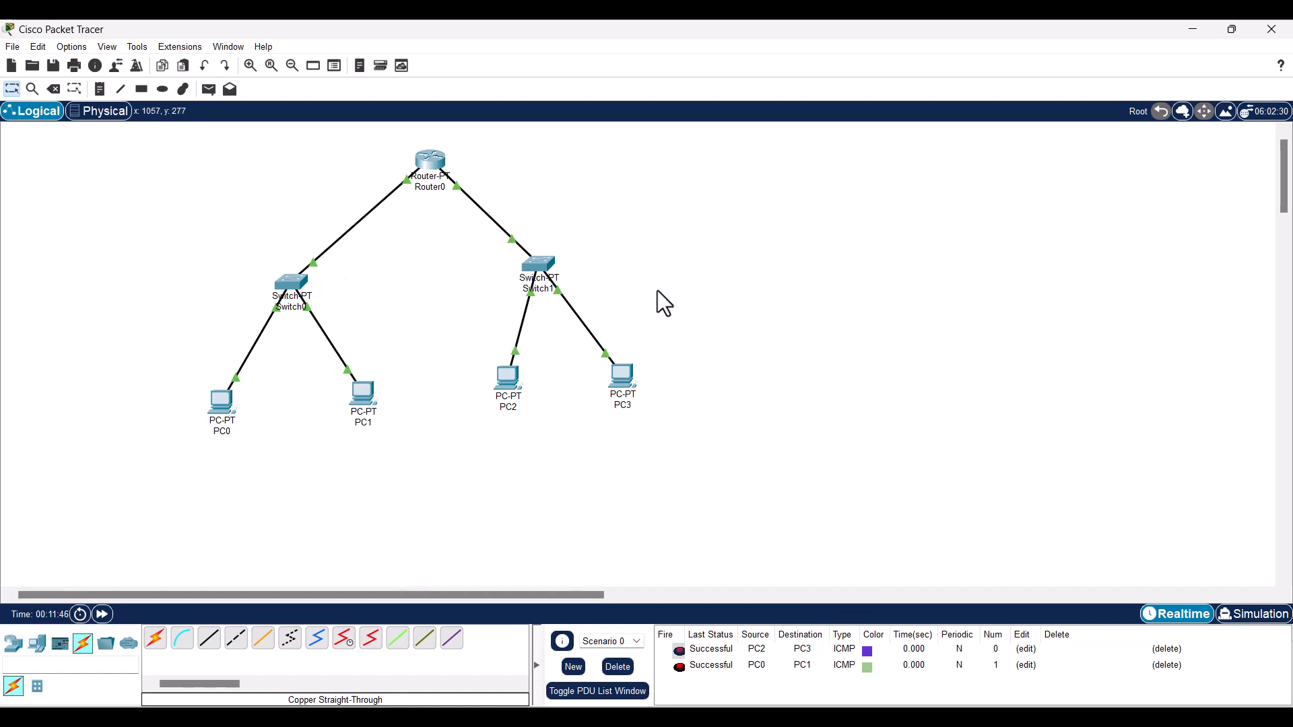
pyautogui.click(213, 91)
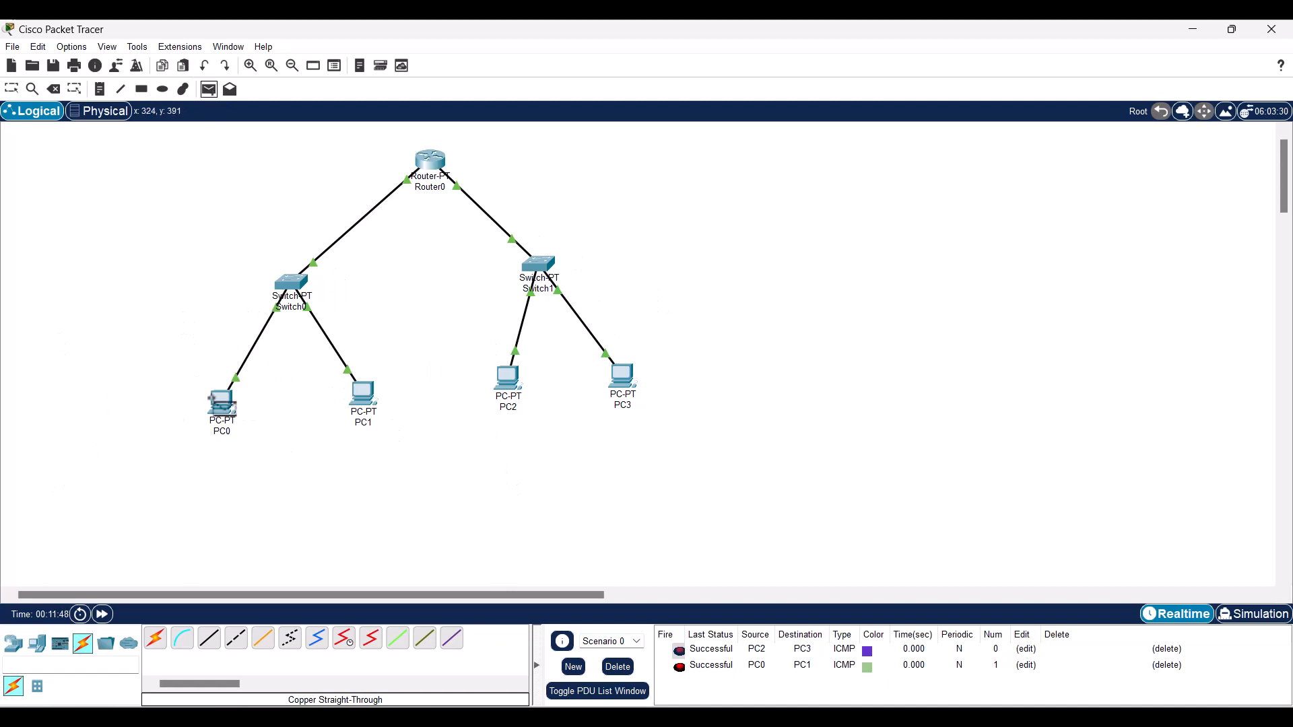
pyautogui.click(221, 403)
pyautogui.click(434, 159)
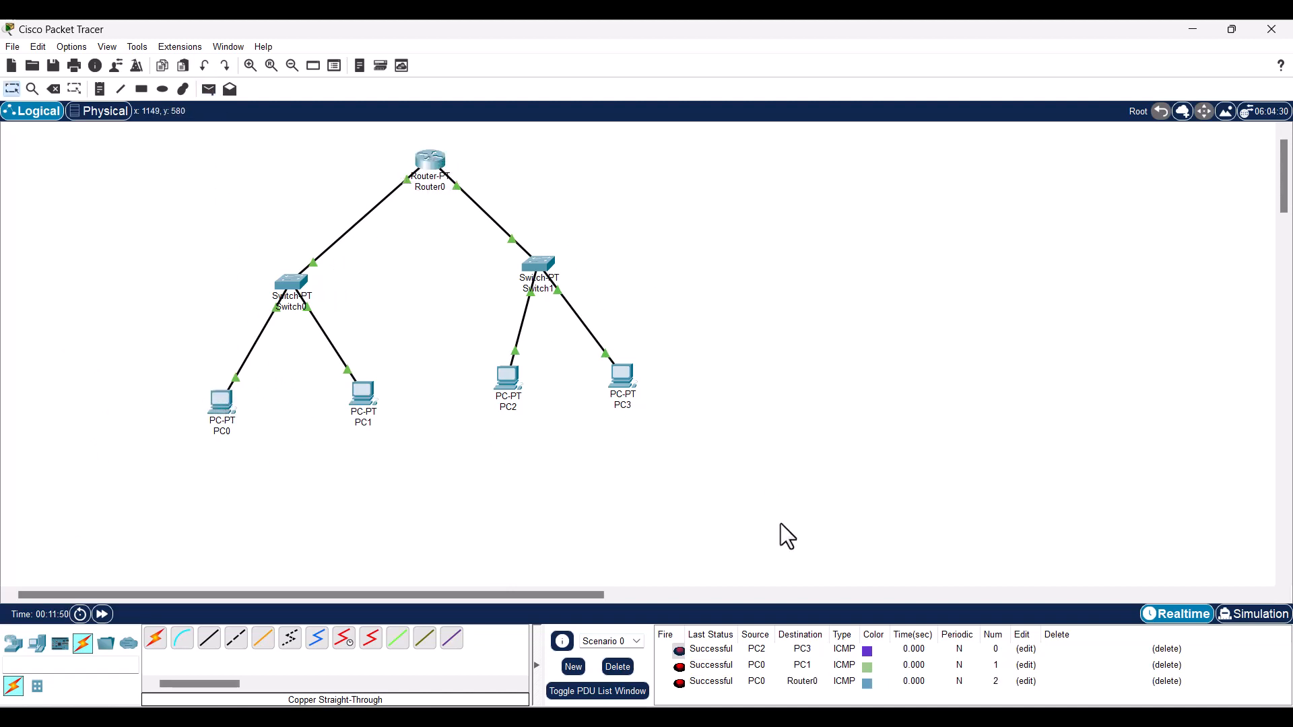
# - Add simple PDU pings PC2→Router0, PC0→PC2 and PC1→PC3 across both subnets
pyautogui.click(209, 89)
pyautogui.click(509, 377)
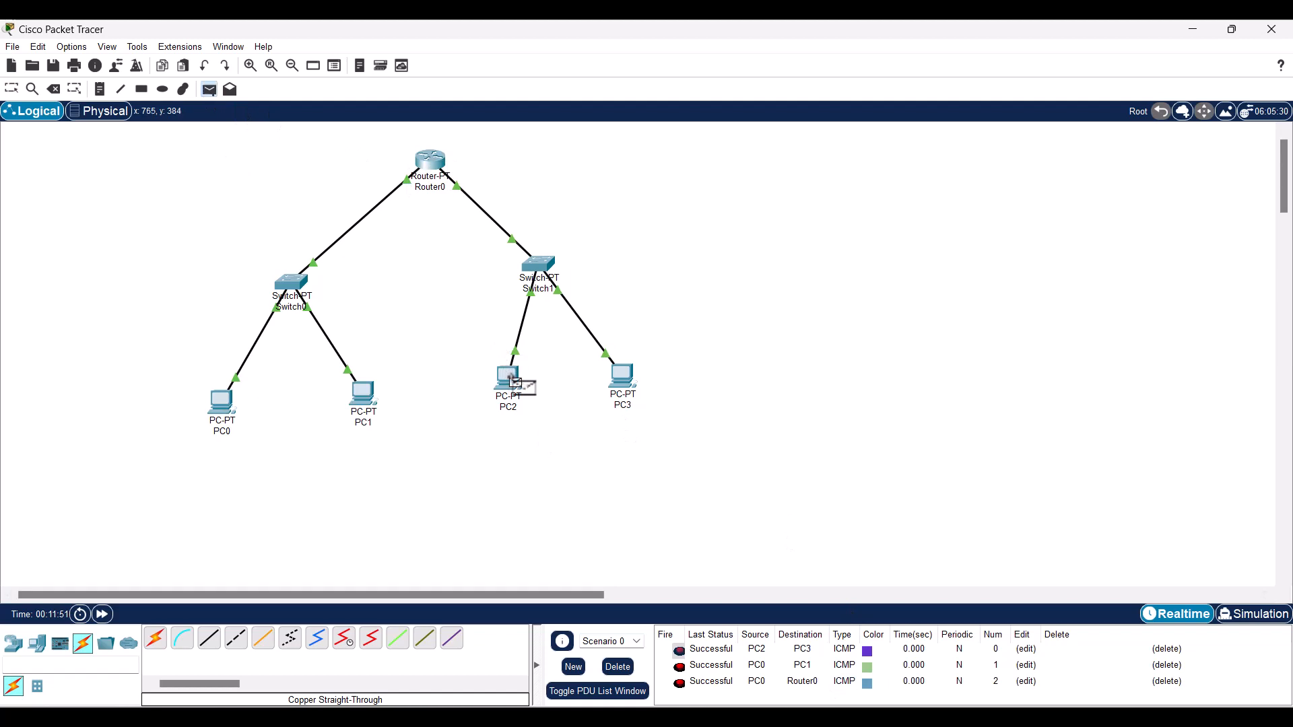
pyautogui.click(451, 169)
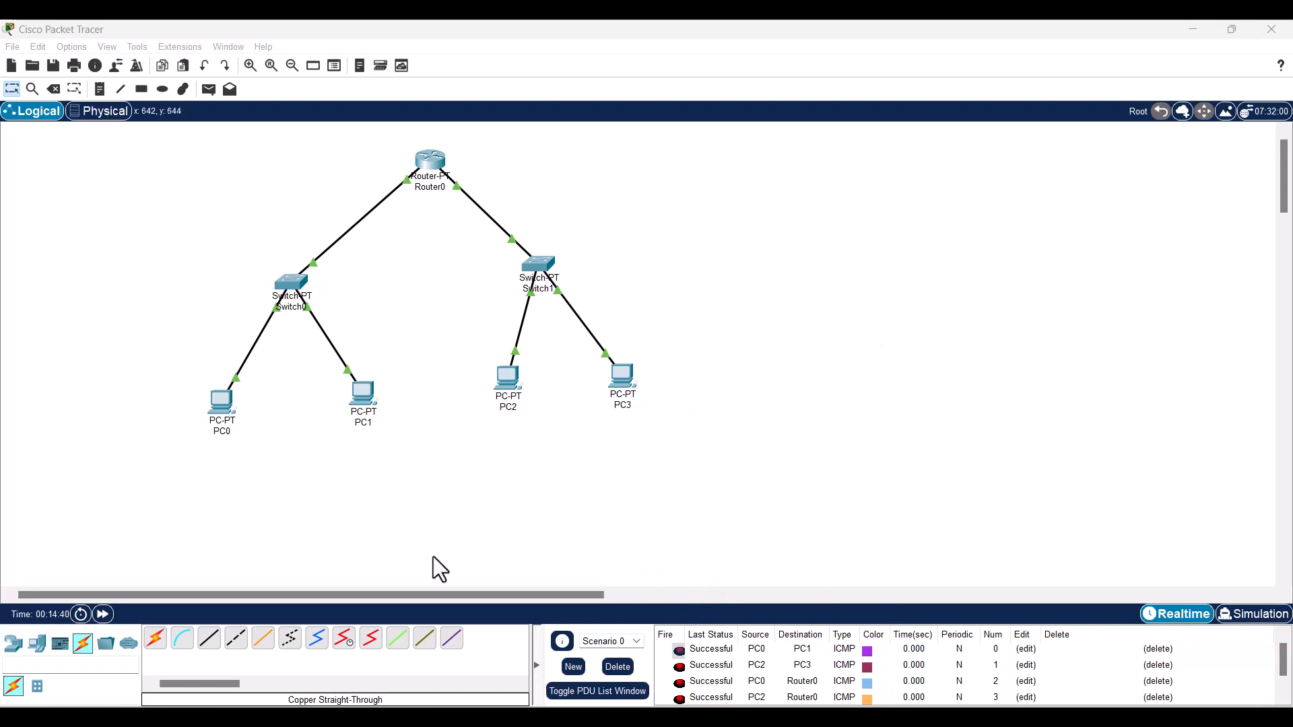
pyautogui.scroll(-2, 444, 555)
pyautogui.scroll(2, 450, 555)
pyautogui.click(208, 89)
pyautogui.click(224, 403)
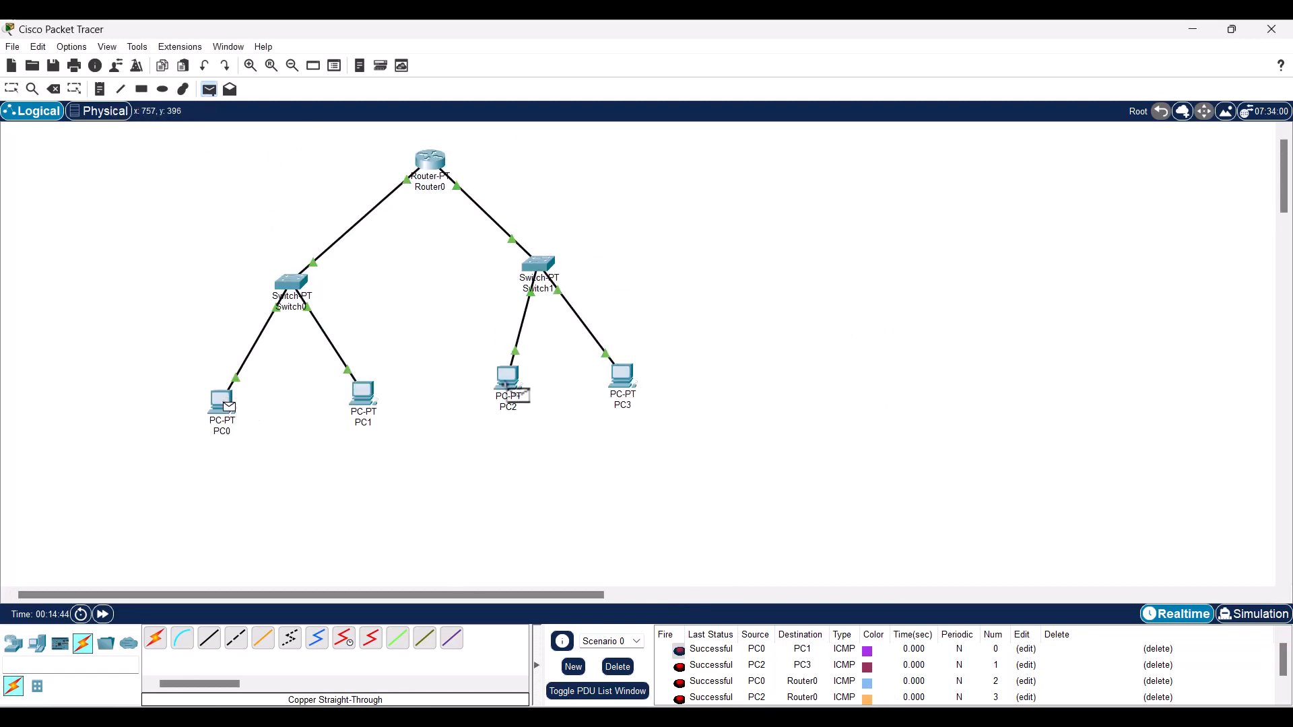
pyautogui.click(512, 393)
pyautogui.scroll(-2, 1020, 696)
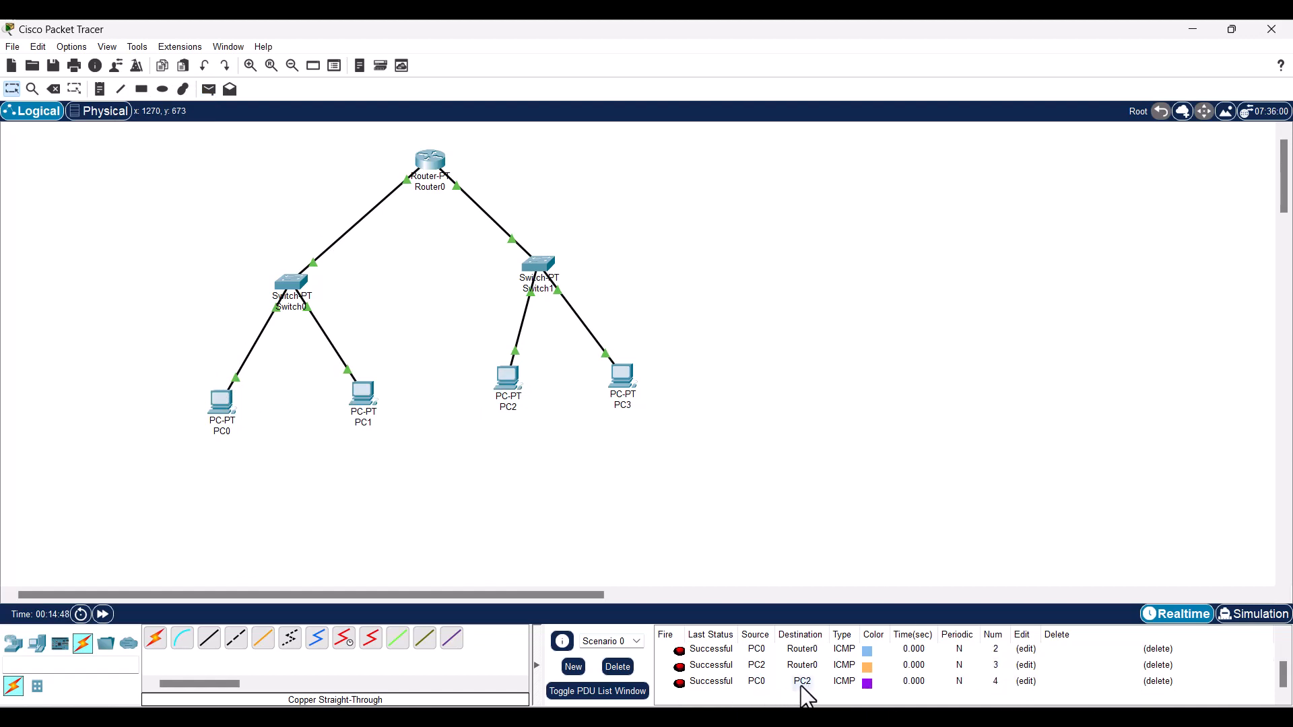
pyautogui.click(209, 89)
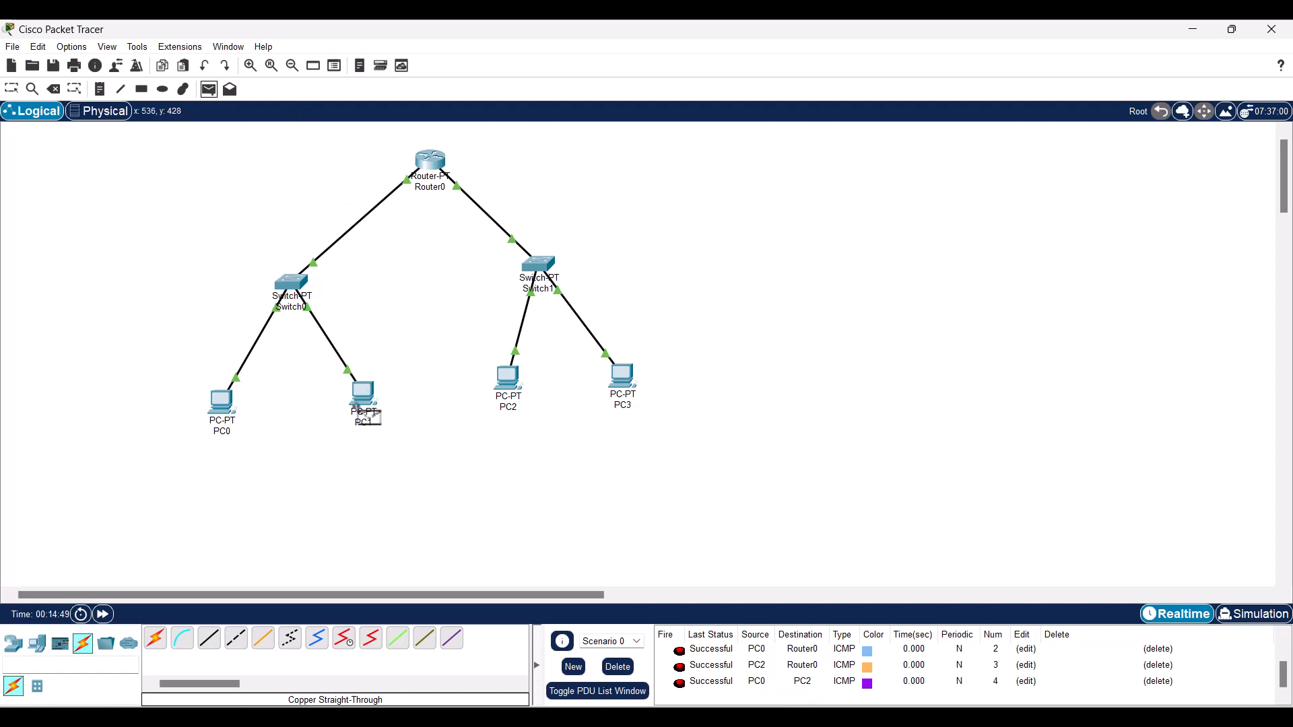
pyautogui.click(364, 396)
pyautogui.click(633, 379)
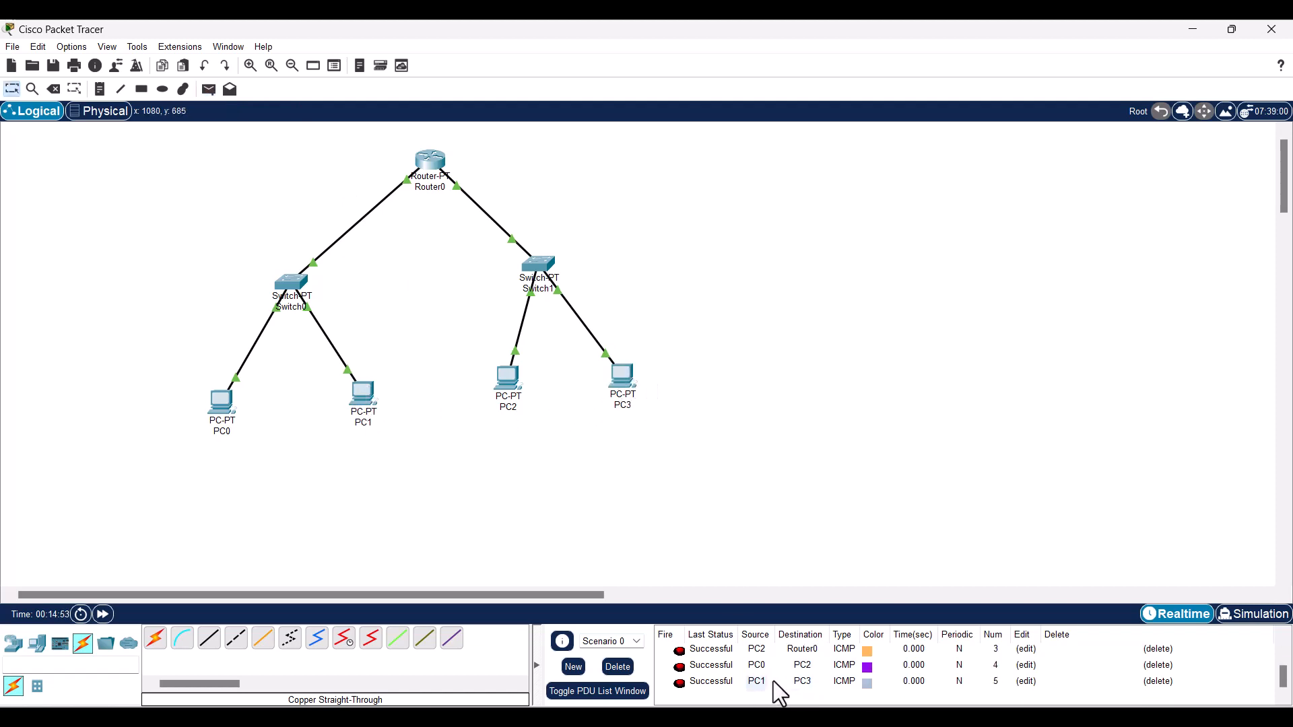
# - Shift Switch1, PC2 and PC3 slightly lower on the canvas
pyautogui.moveTo(529, 296); pyautogui.dragTo(529, 301)
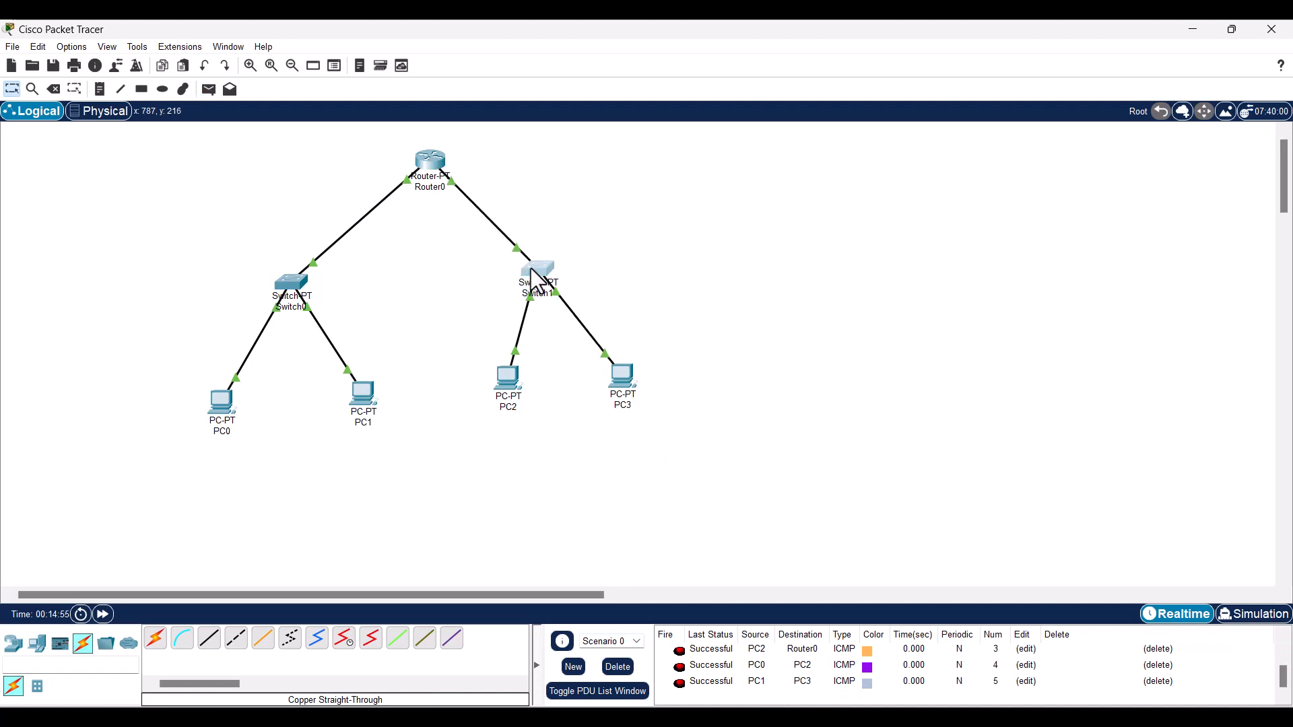
pyautogui.moveTo(508, 396); pyautogui.dragTo(499, 423)
pyautogui.moveTo(621, 403); pyautogui.dragTo(610, 428)
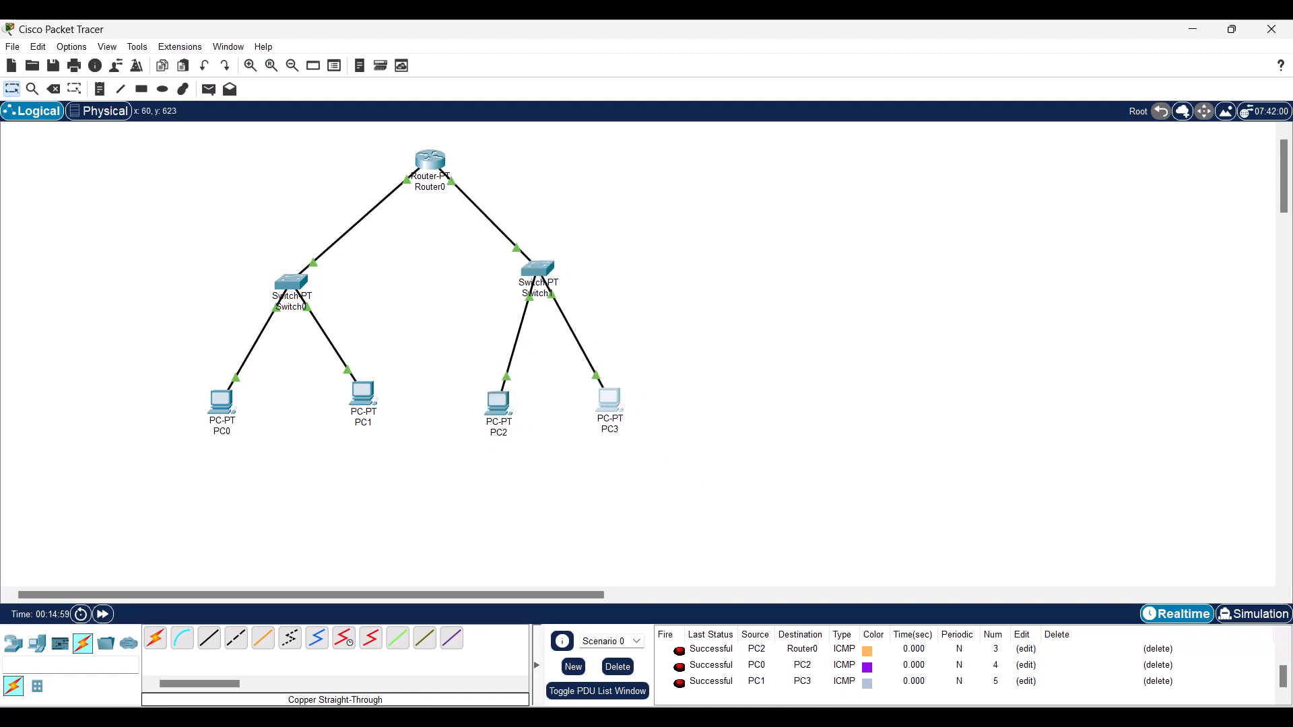